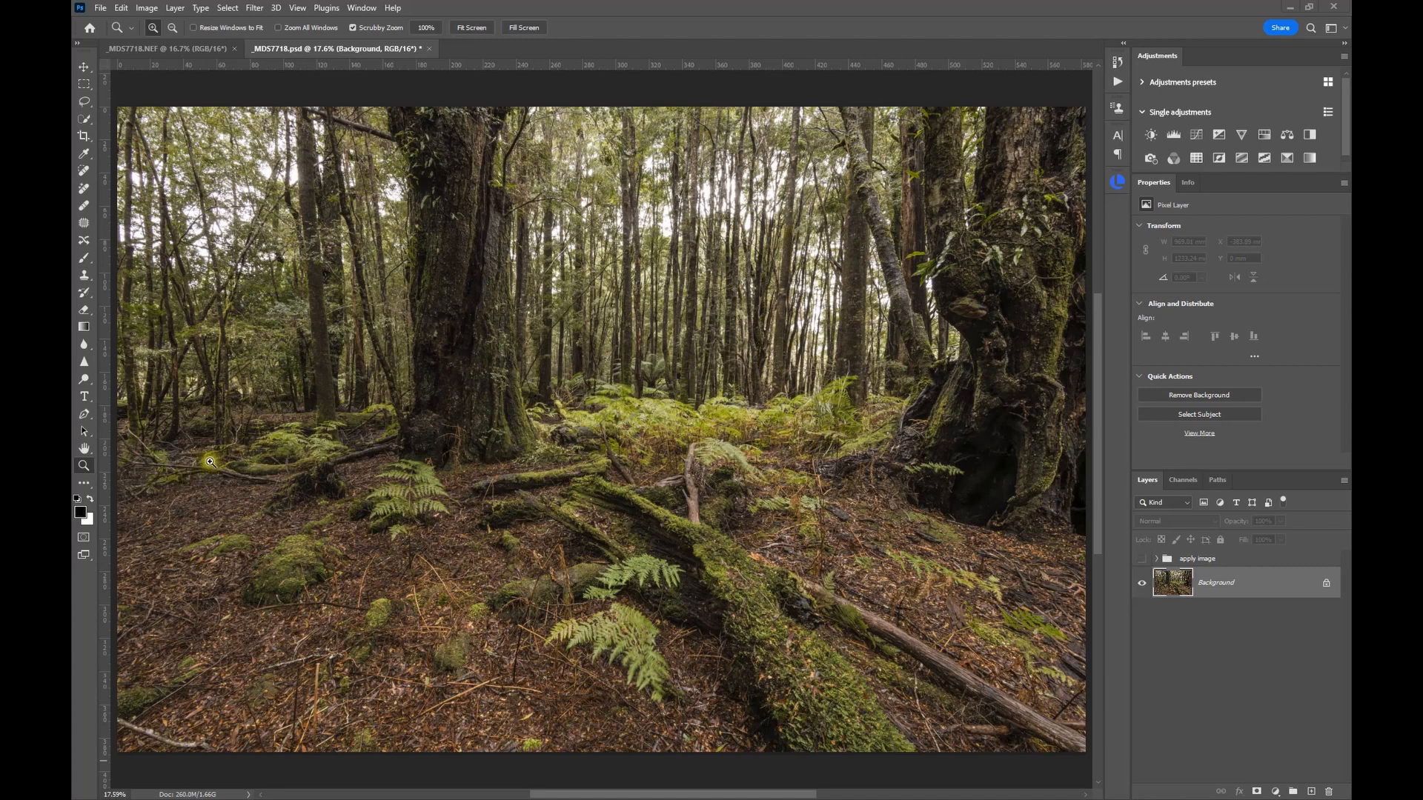
# Duplicate the Background layer and make the copy the active layer
pyautogui.click(1252, 585)
pyautogui.moveTo(1254, 586); pyautogui.dragTo(1312, 794)
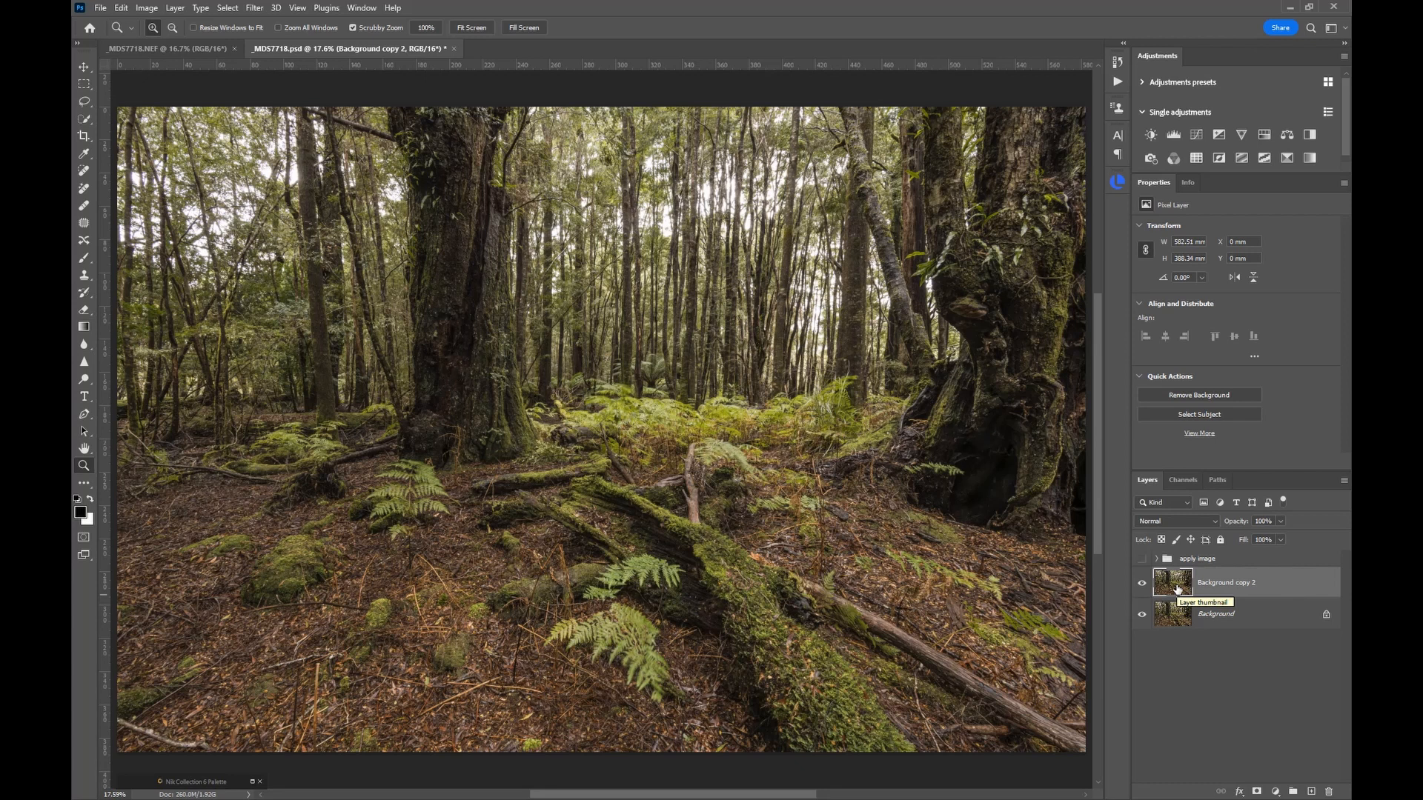
pyautogui.click(1188, 588)
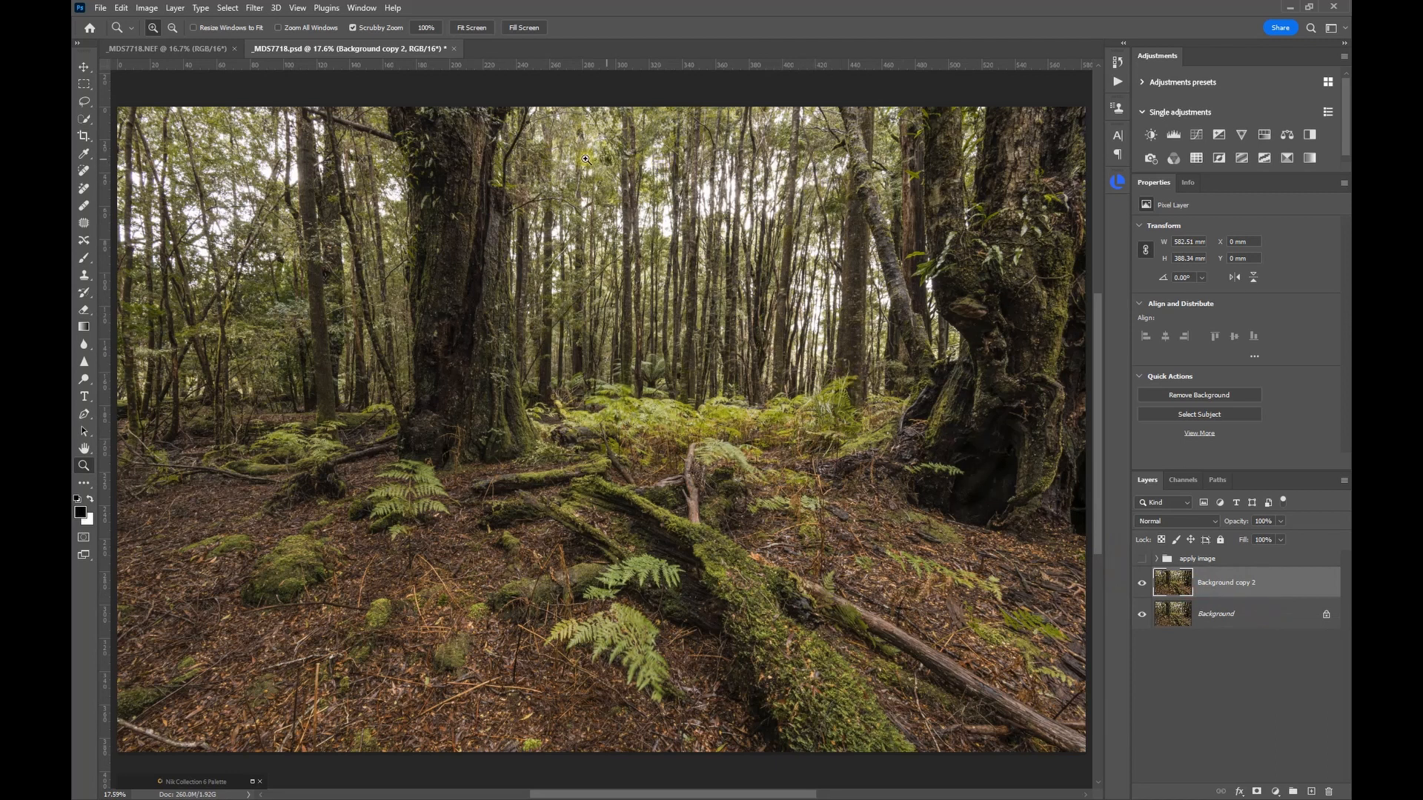
# Select the image's highlights with Color Range, setting the range to 209 and adjusting the fuzziness slightly
pyautogui.click(228, 8)
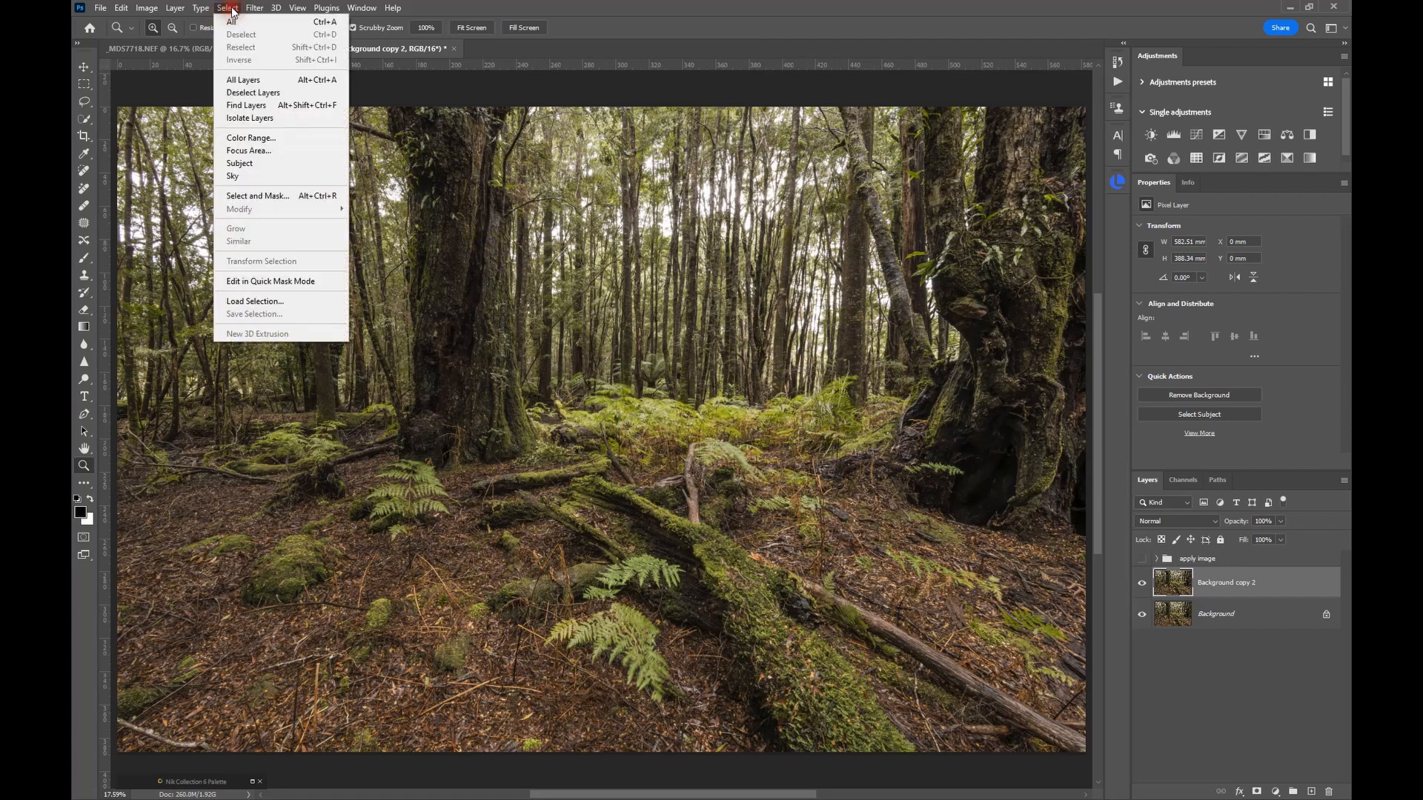
pyautogui.click(247, 138)
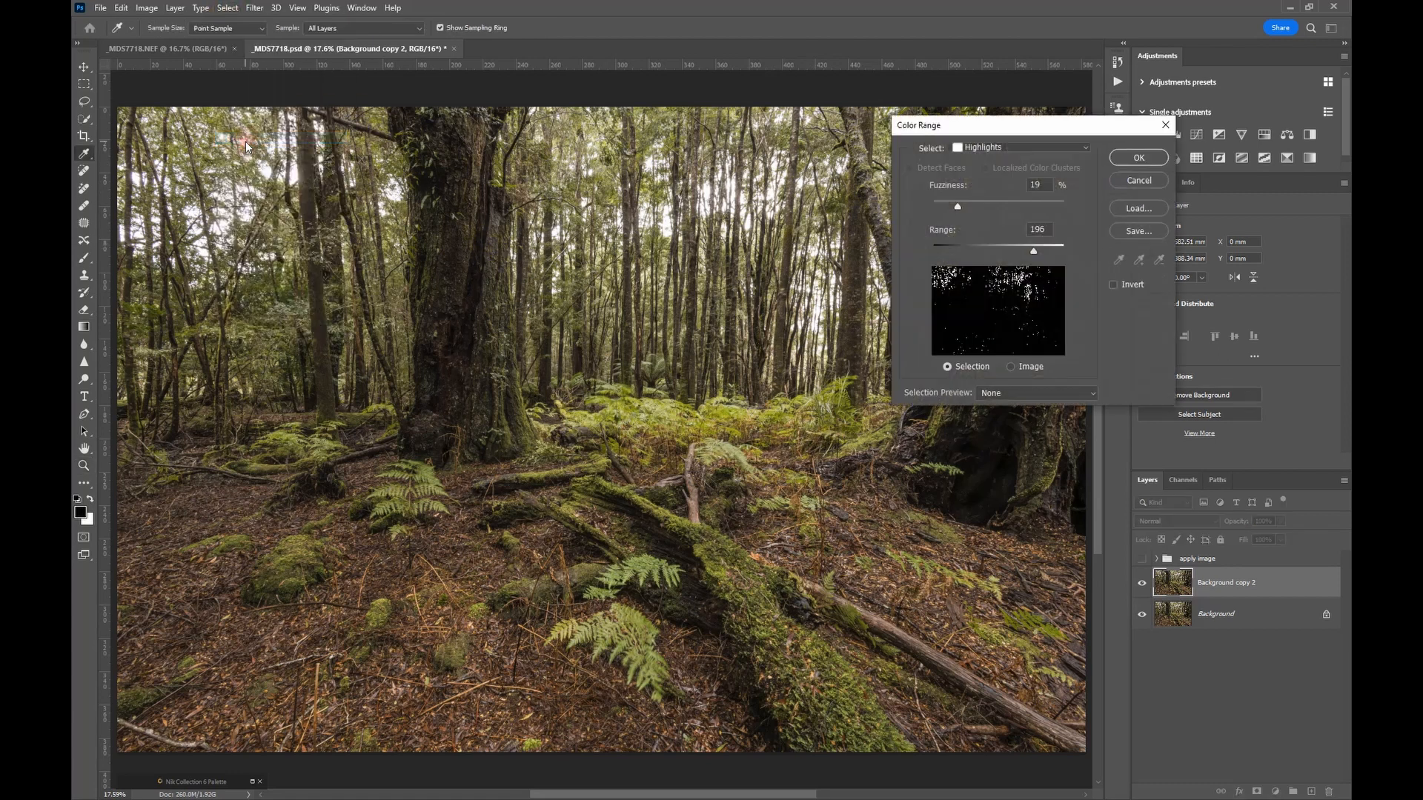
pyautogui.click(988, 147)
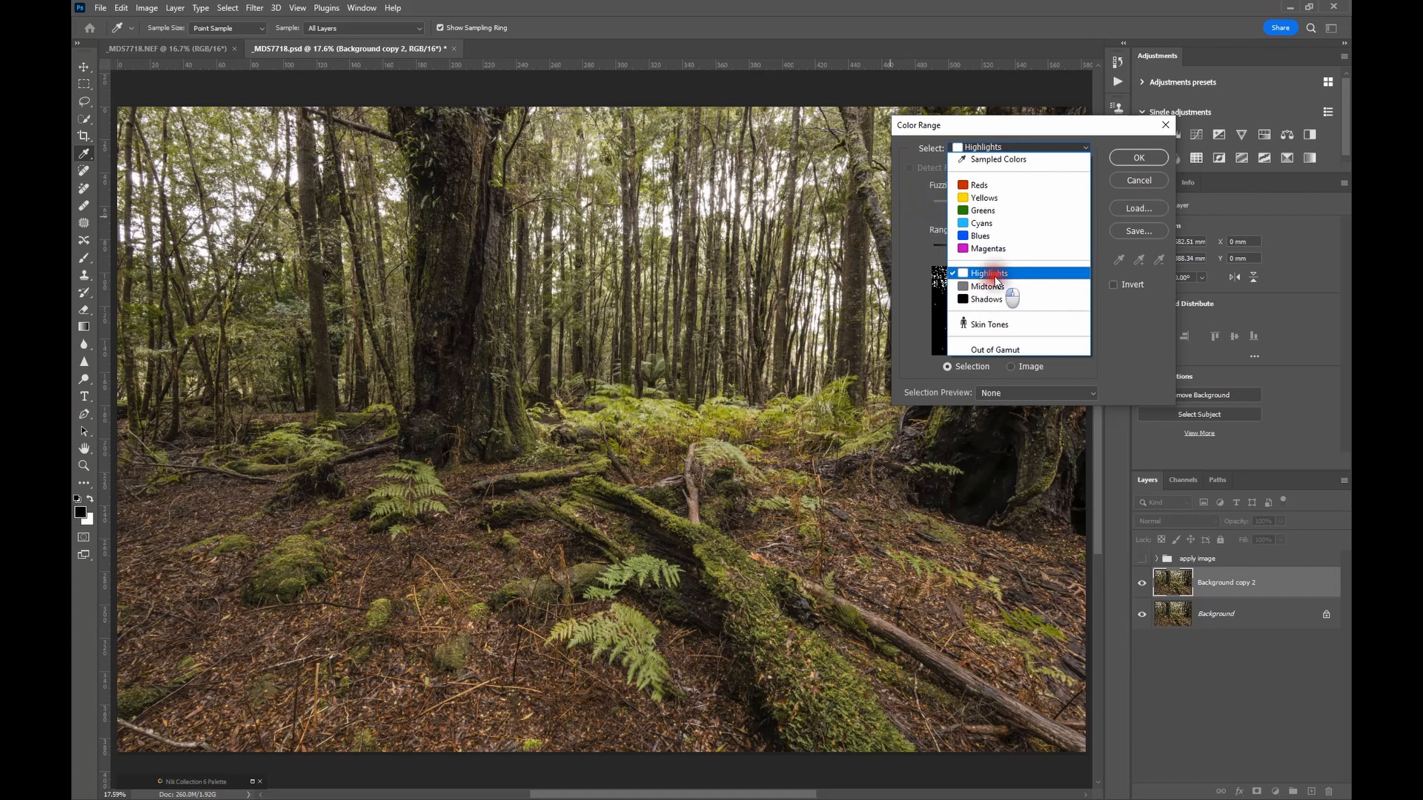
pyautogui.click(995, 274)
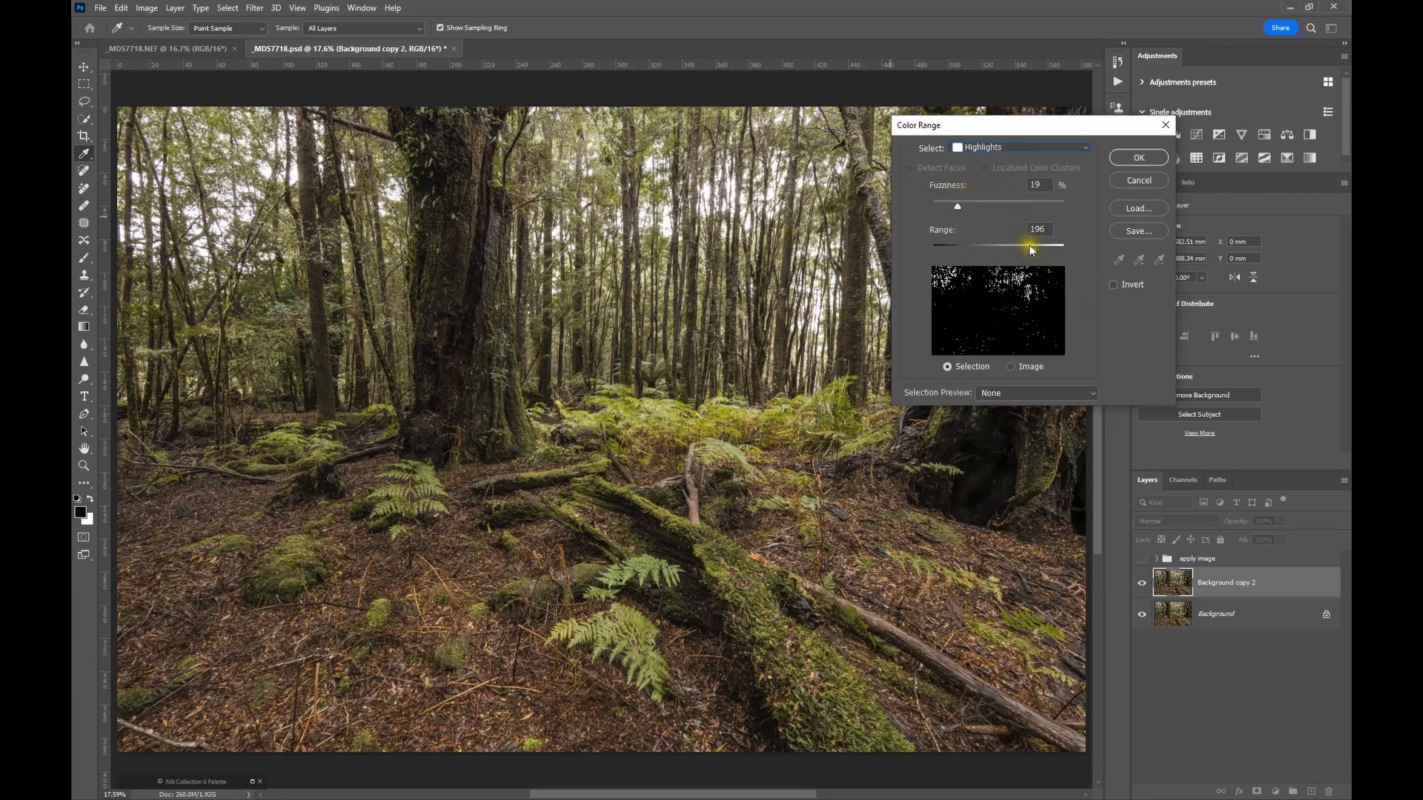
pyautogui.moveTo(1034, 255); pyautogui.dragTo(1097, 264)
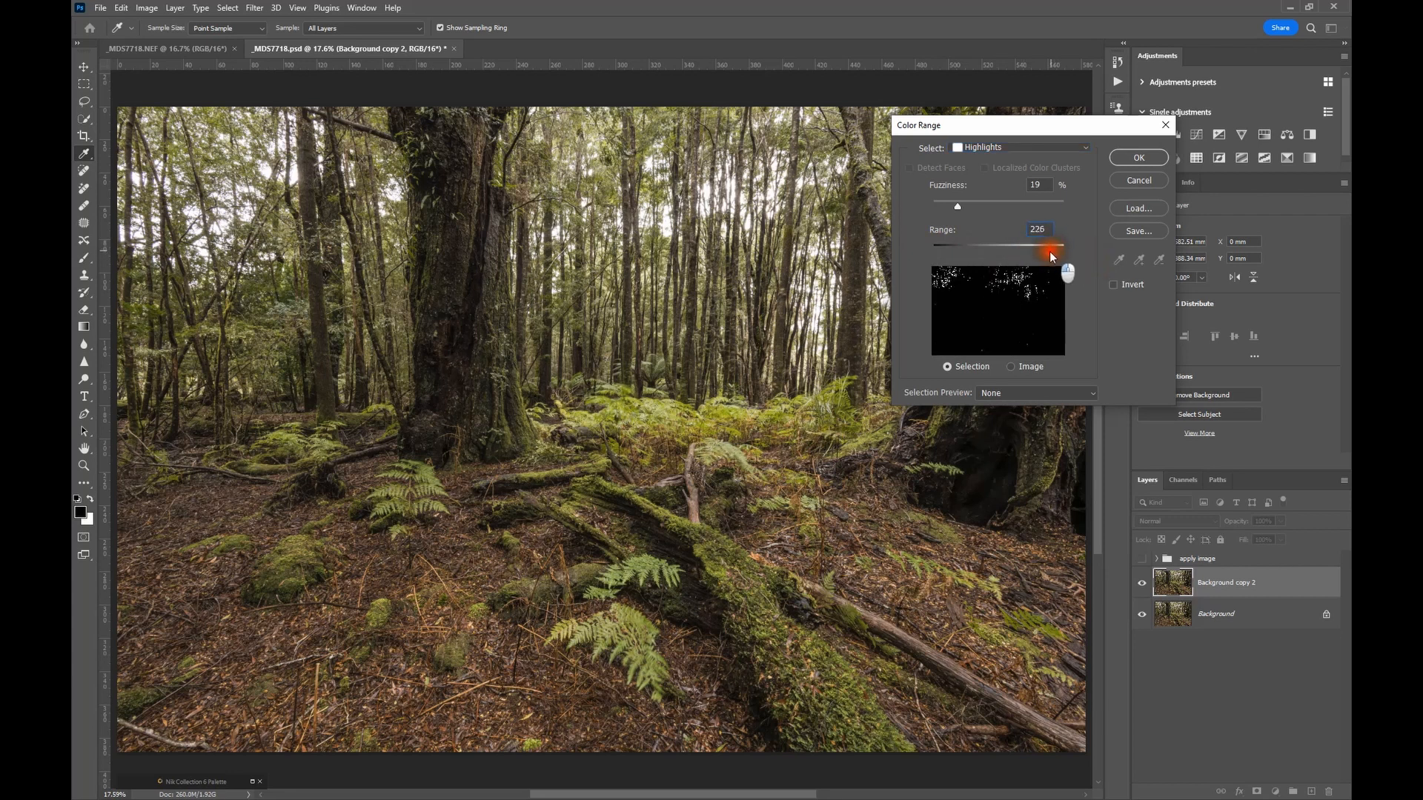
pyautogui.moveTo(1045, 257); pyautogui.dragTo(1043, 257)
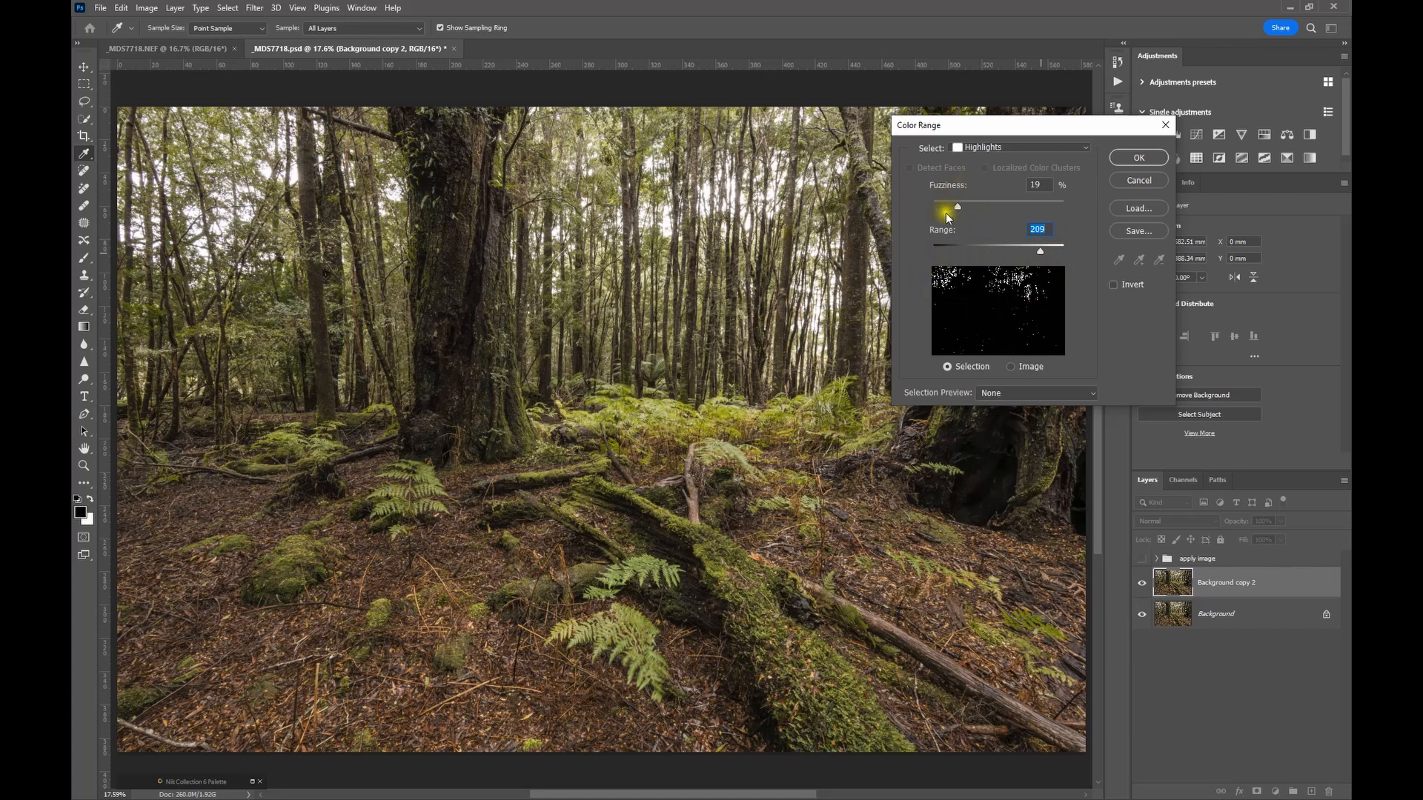
pyautogui.moveTo(957, 211)
pyautogui.mouseDown()
pyautogui.moveTo(1021, 212)
pyautogui.moveTo(962, 216)
pyautogui.mouseUp()
pyautogui.click(1128, 158)
pyautogui.press('z')
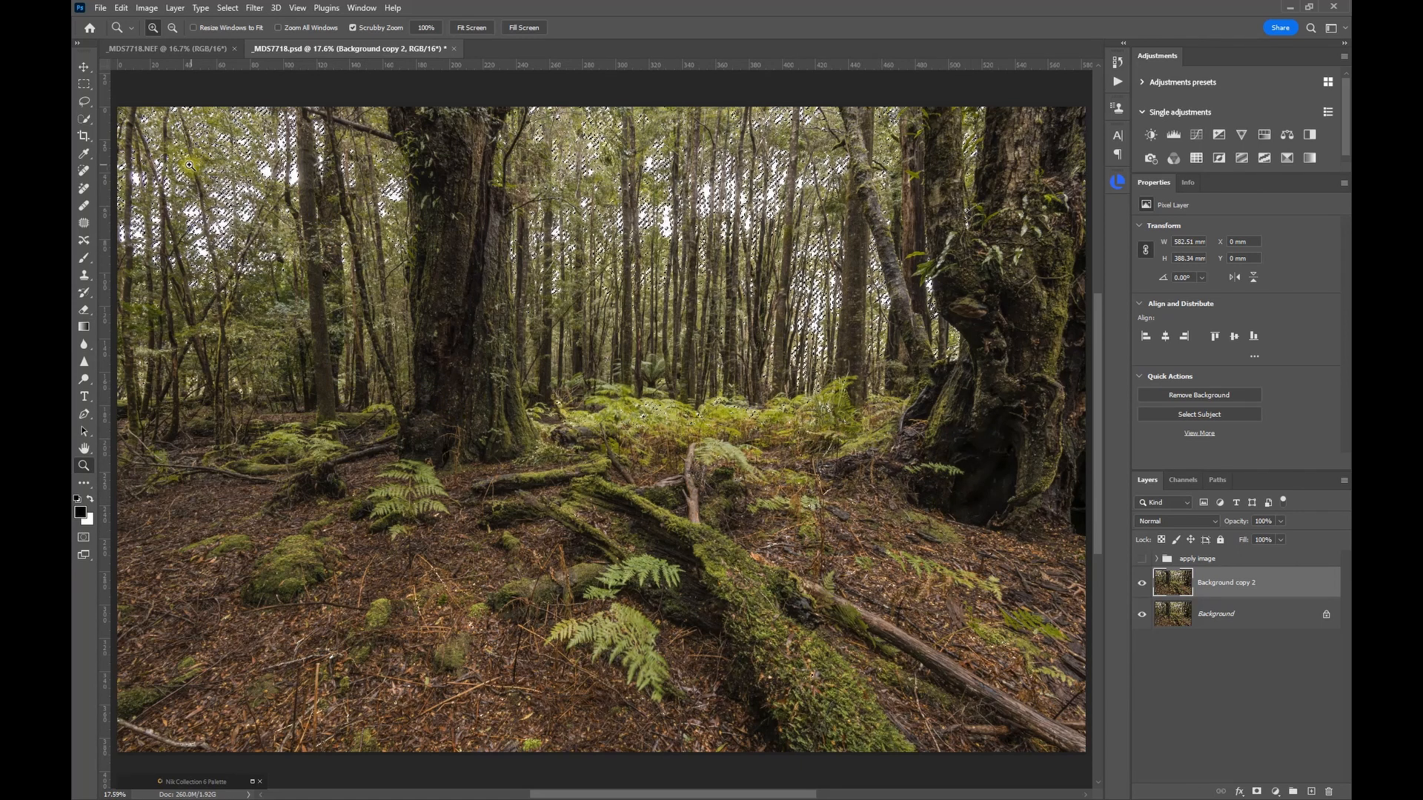
# Try to subtract the stray highlights on the forest floor from the selection with the Lasso tool
pyautogui.click(85, 102)
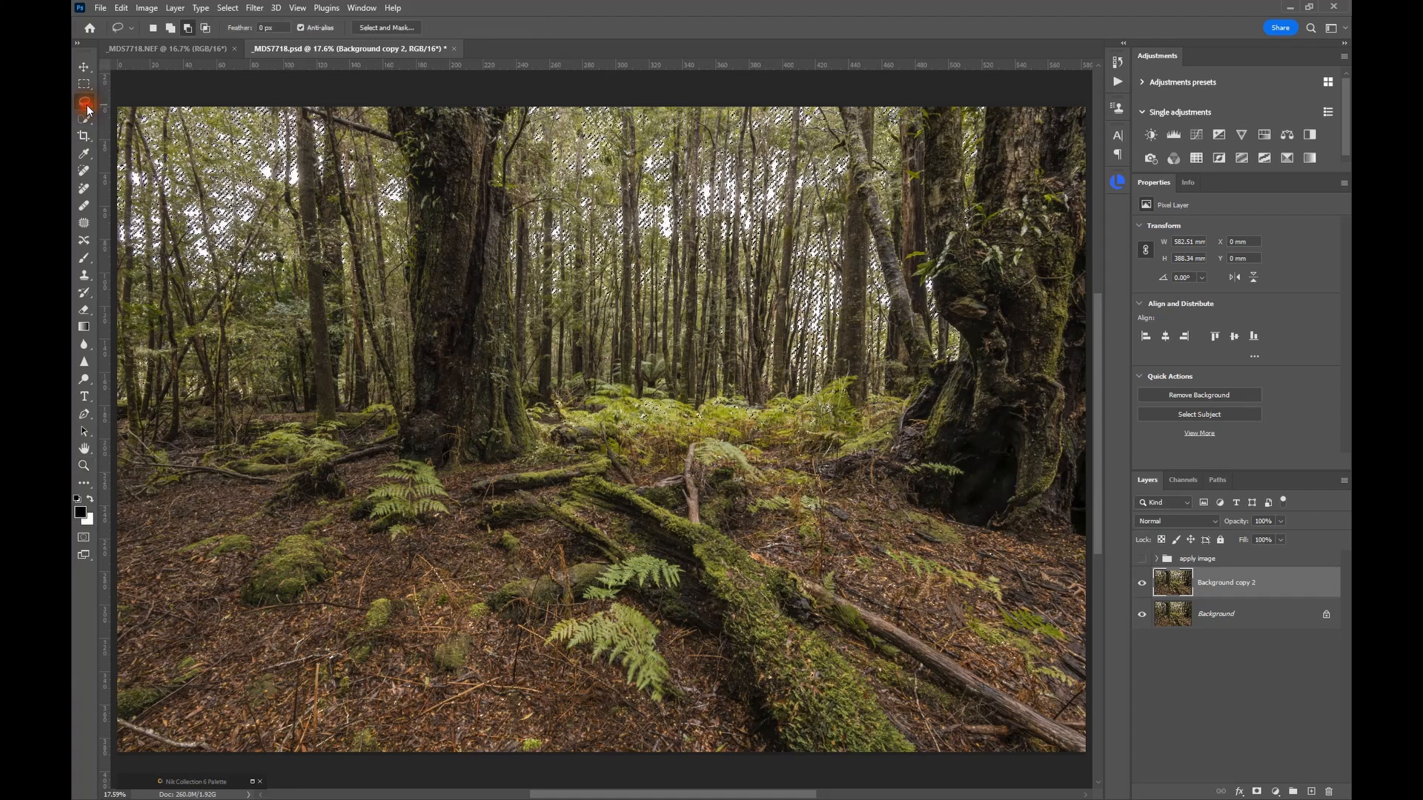
pyautogui.click(186, 29)
pyautogui.moveTo(754, 552)
pyautogui.mouseDown()
pyautogui.moveTo(374, 522)
pyautogui.moveTo(212, 469)
pyautogui.moveTo(214, 439)
pyautogui.moveTo(253, 413)
pyautogui.moveTo(477, 421)
pyautogui.moveTo(538, 382)
pyautogui.moveTo(603, 378)
pyautogui.moveTo(769, 400)
pyautogui.moveTo(814, 384)
pyautogui.moveTo(886, 396)
pyautogui.moveTo(915, 378)
pyautogui.moveTo(992, 424)
pyautogui.moveTo(995, 619)
pyautogui.moveTo(772, 596)
pyautogui.moveTo(652, 541)
pyautogui.mouseUp()
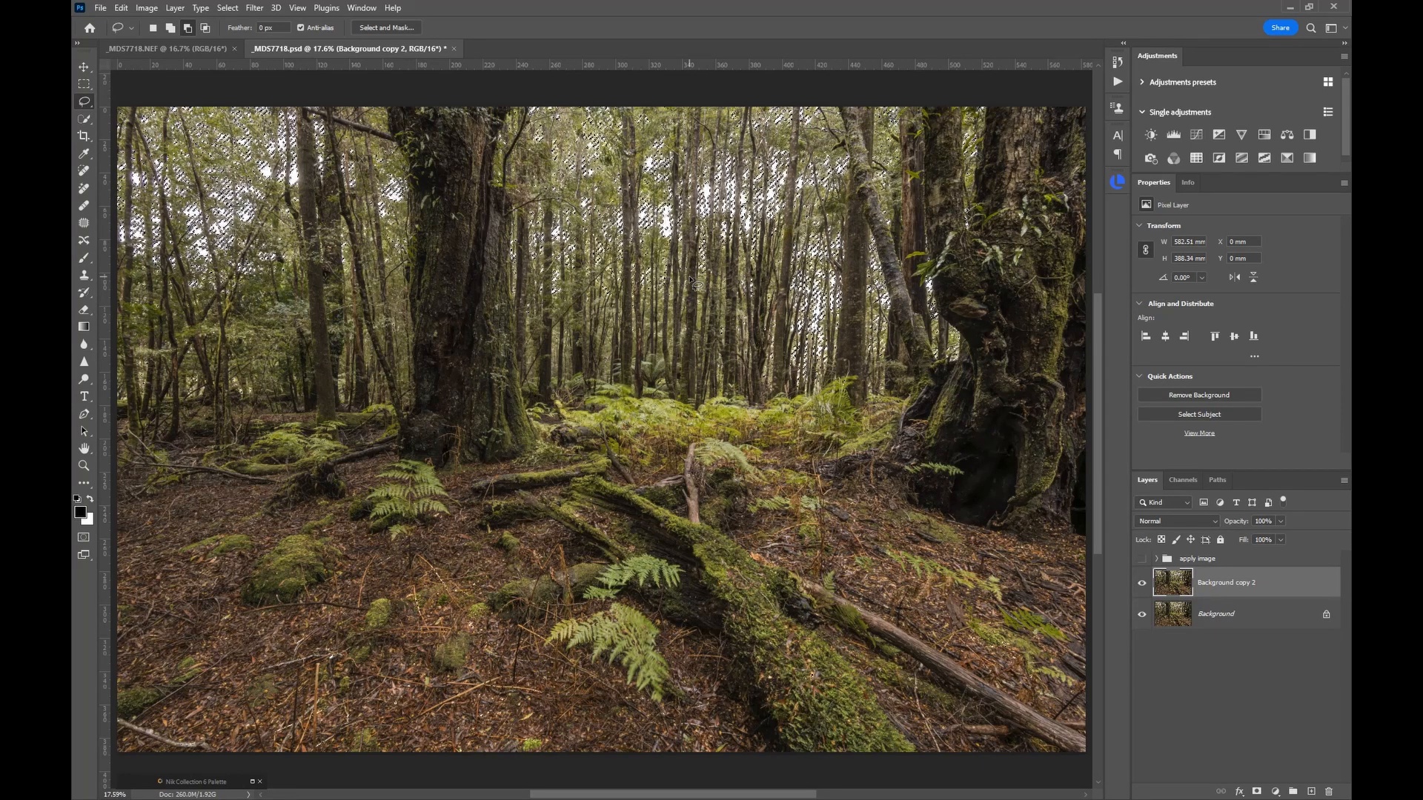
# Copy the selected highlights from Background copy 2 onto their own layer
pyautogui.hotkey('ctrl', 'j')
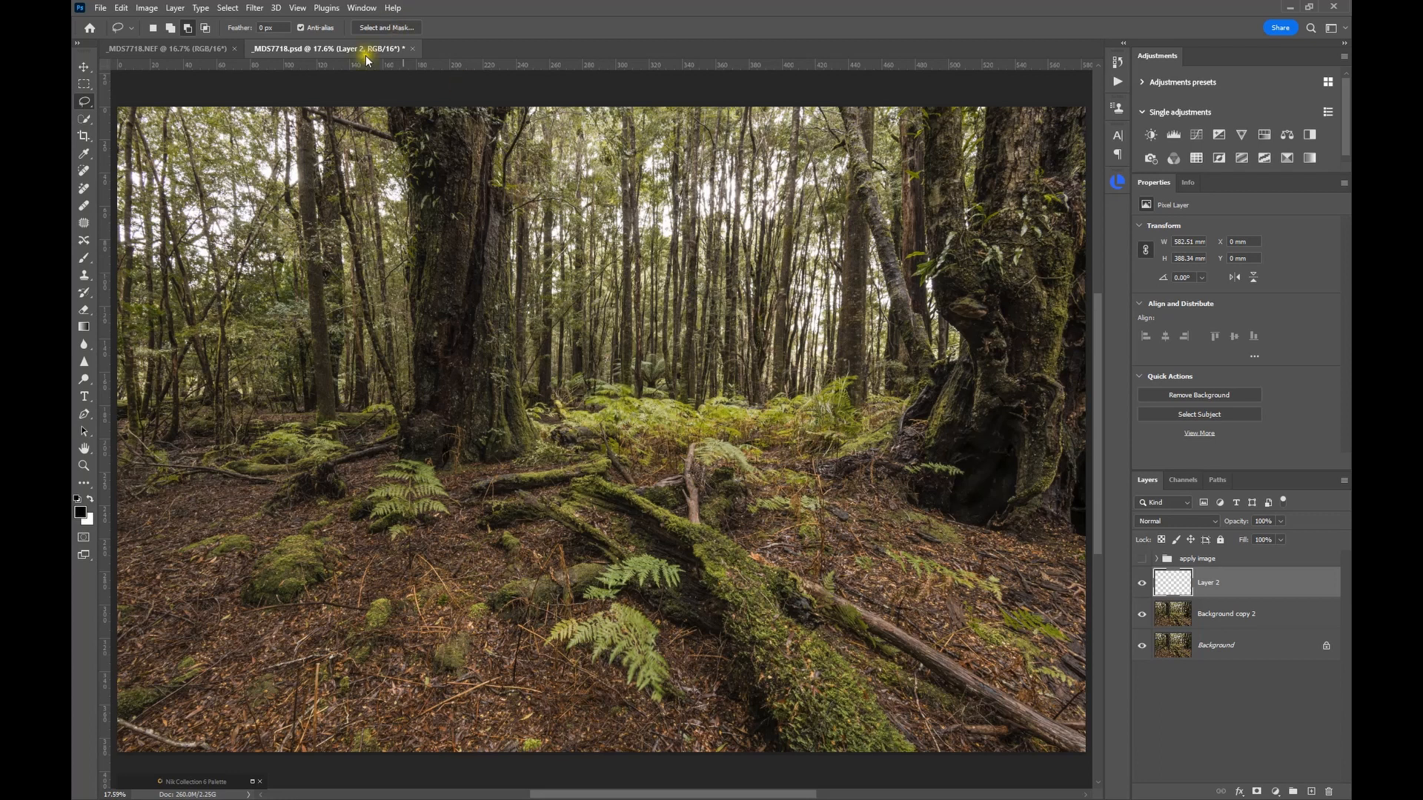
pyautogui.click(120, 12)
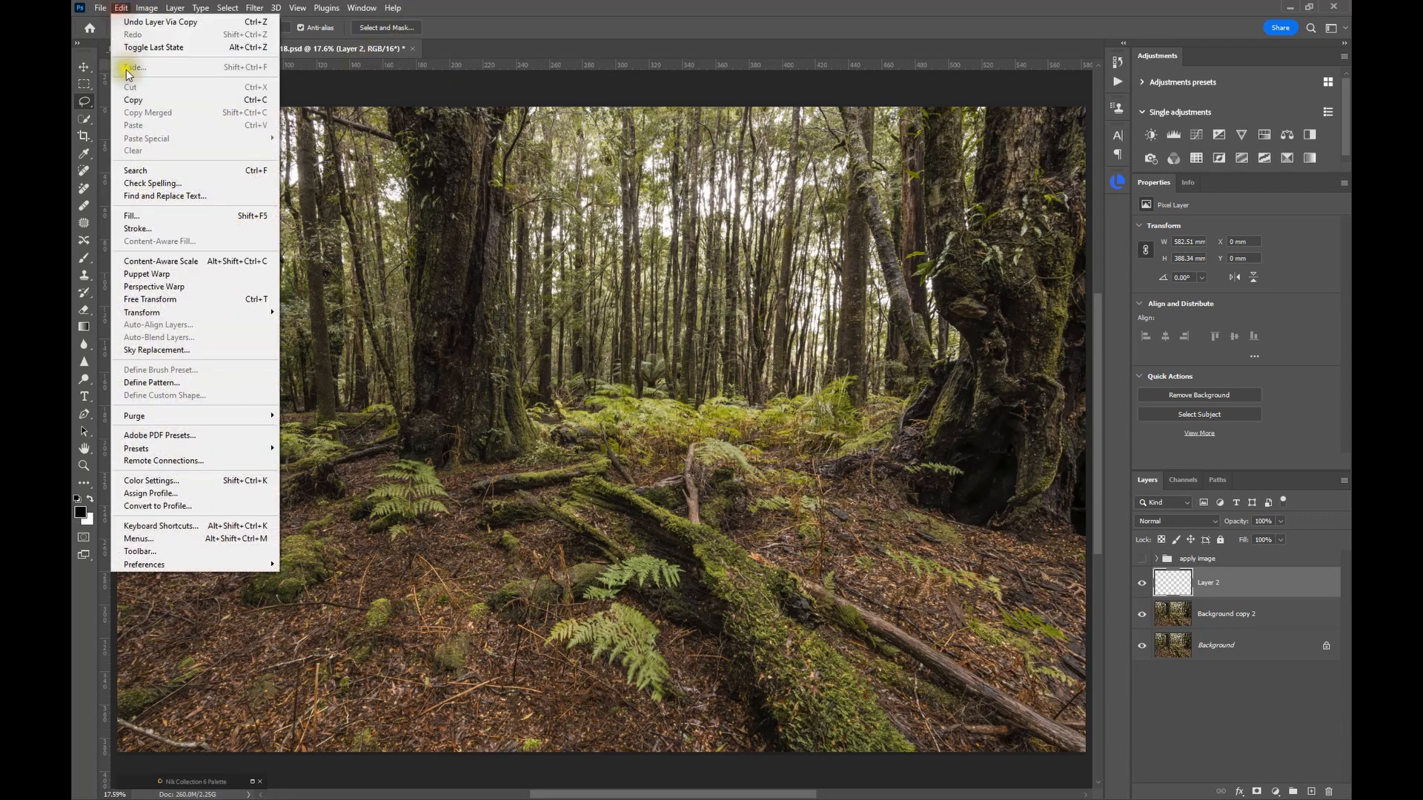
pyautogui.click(123, 8)
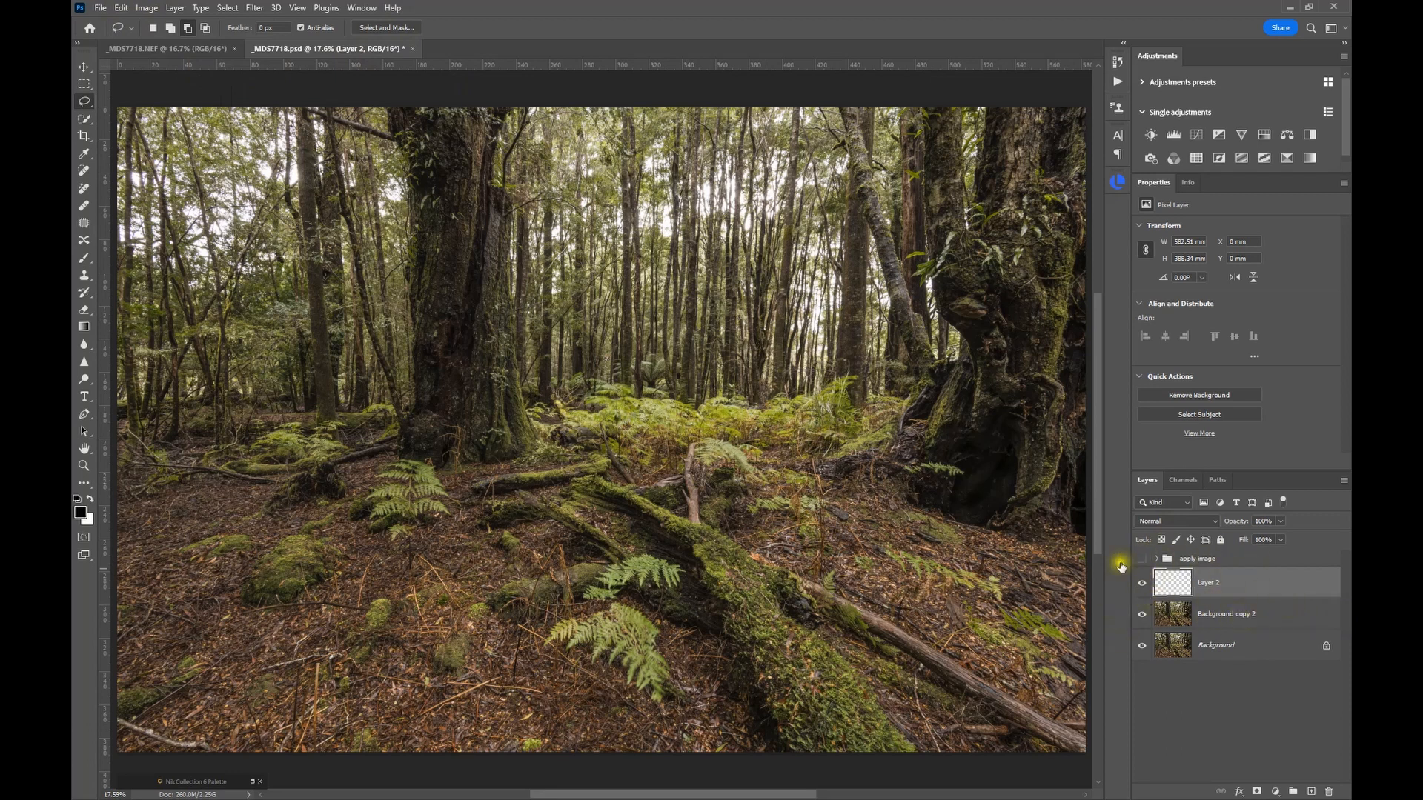
# Add an empty layer directly above Background copy 2 and fill it with black using the Paint Bucket tool
pyautogui.click(1276, 623)
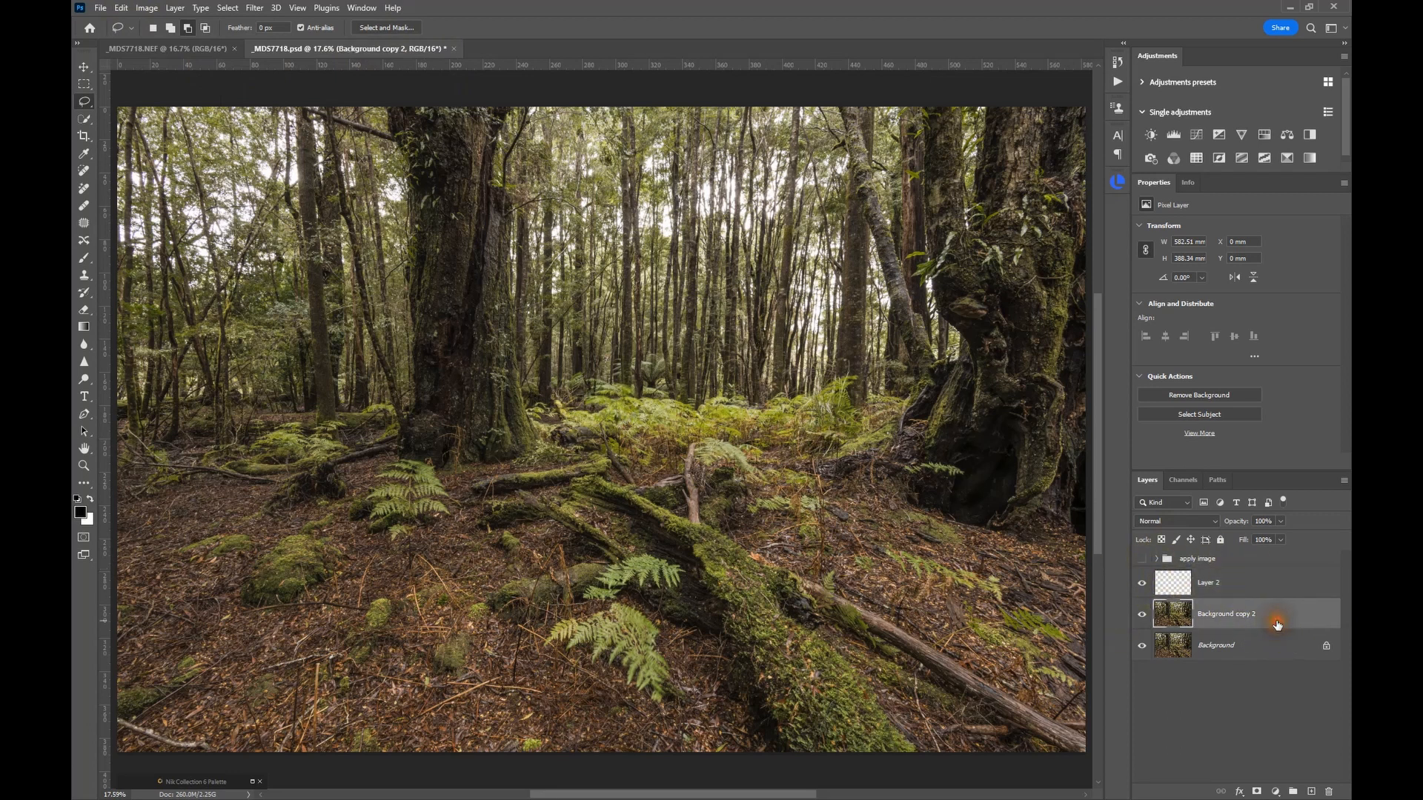
pyautogui.click(1312, 791)
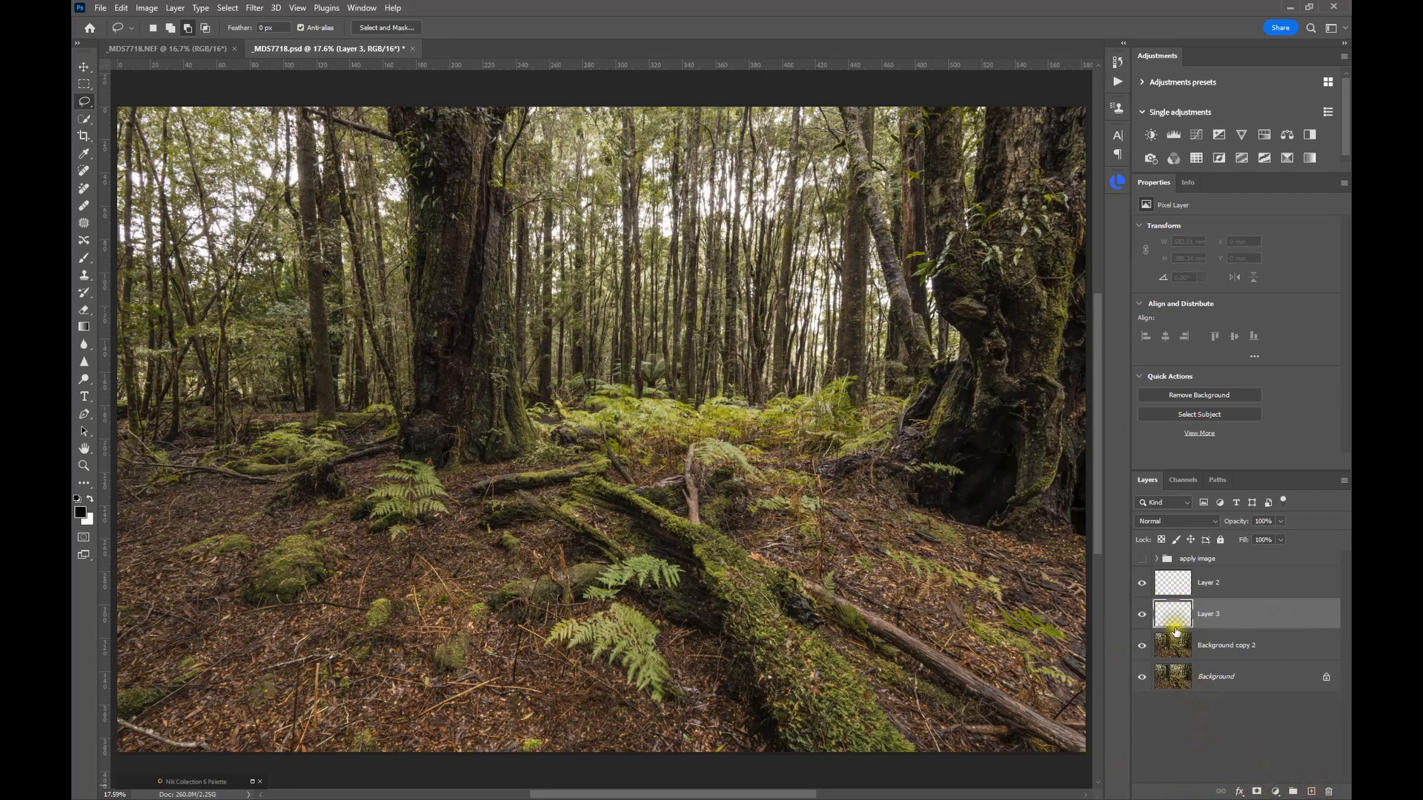
pyautogui.click(84, 483)
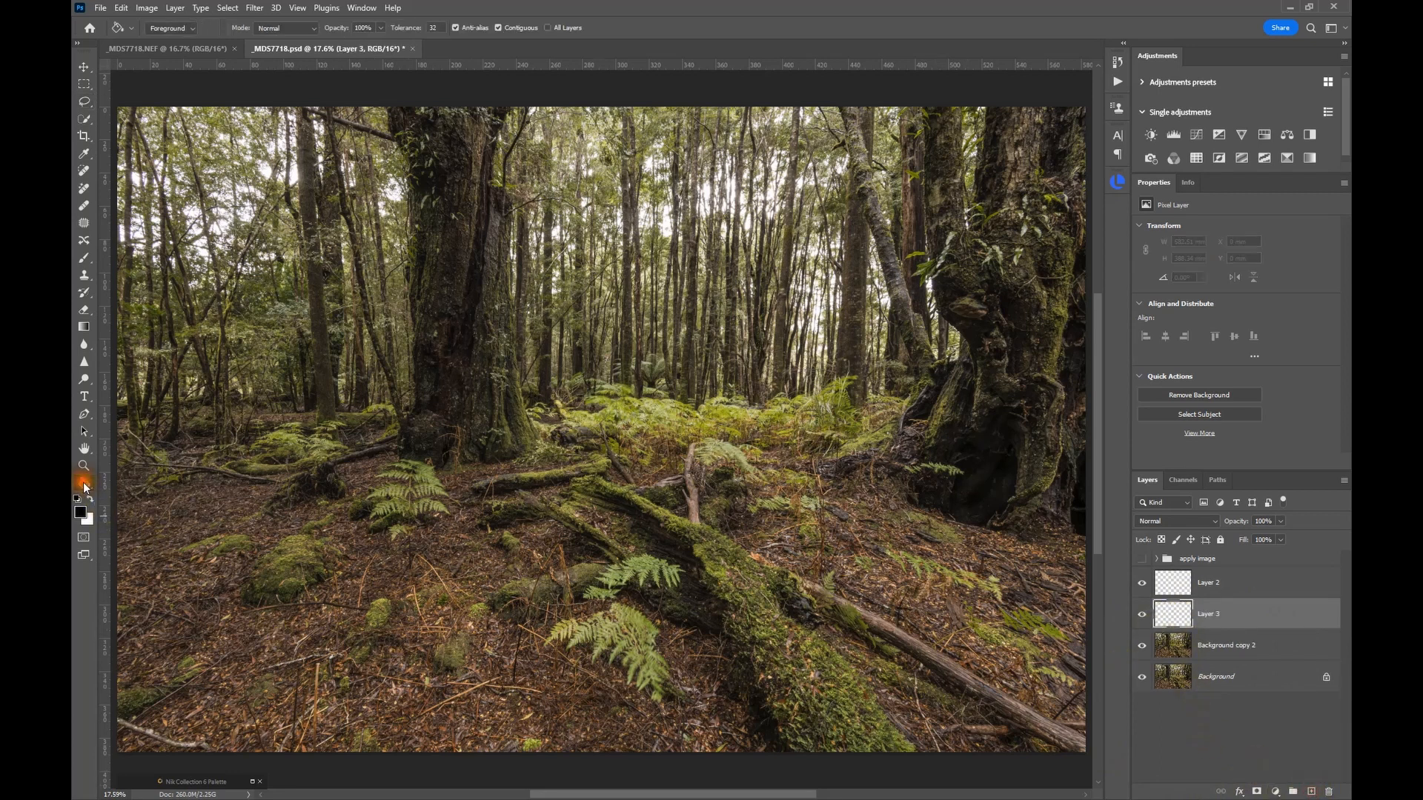
pyautogui.click(1081, 671)
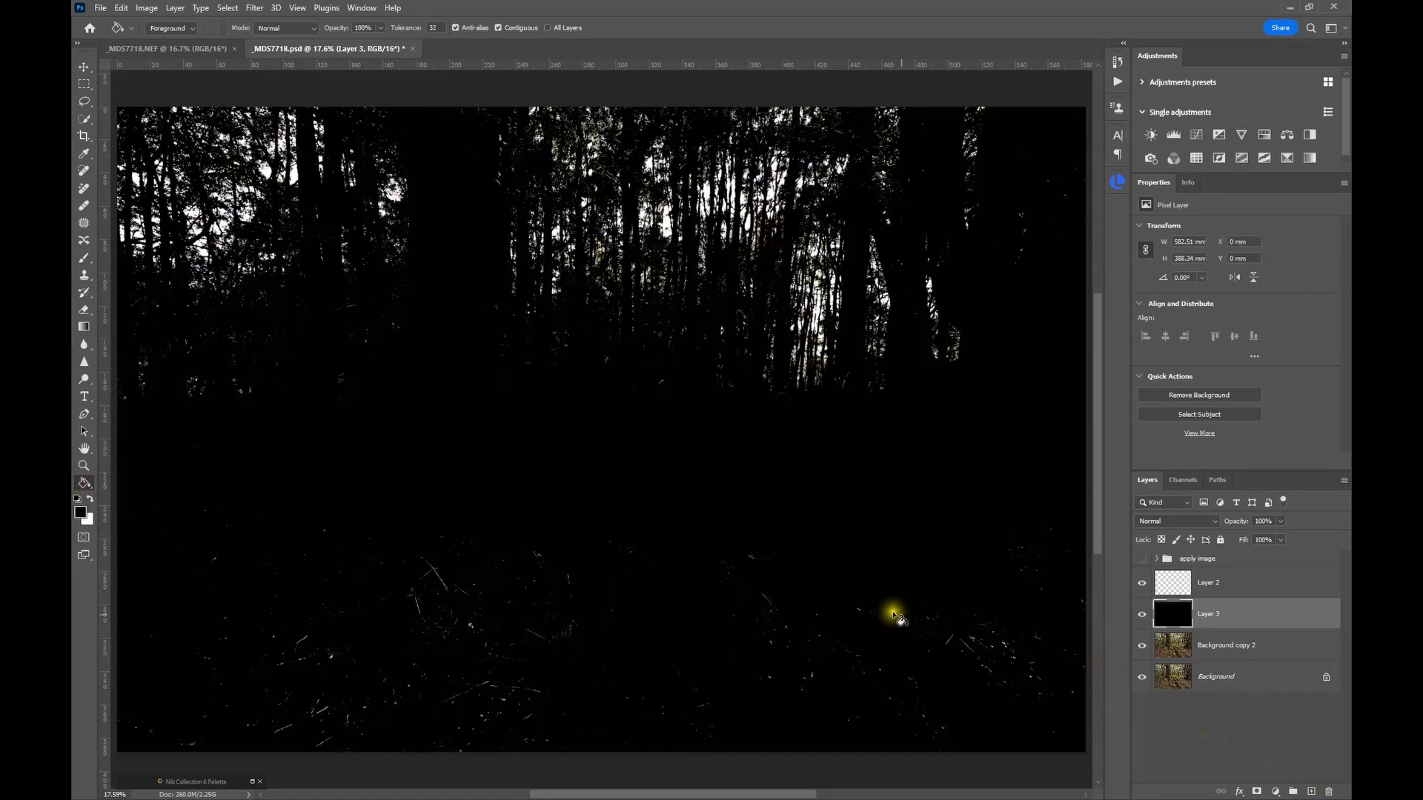
# Apply a Gaussian Blur with a 36.0-pixel radius to the highlights on Layer 2
pyautogui.scroll(-1, 775, 593)
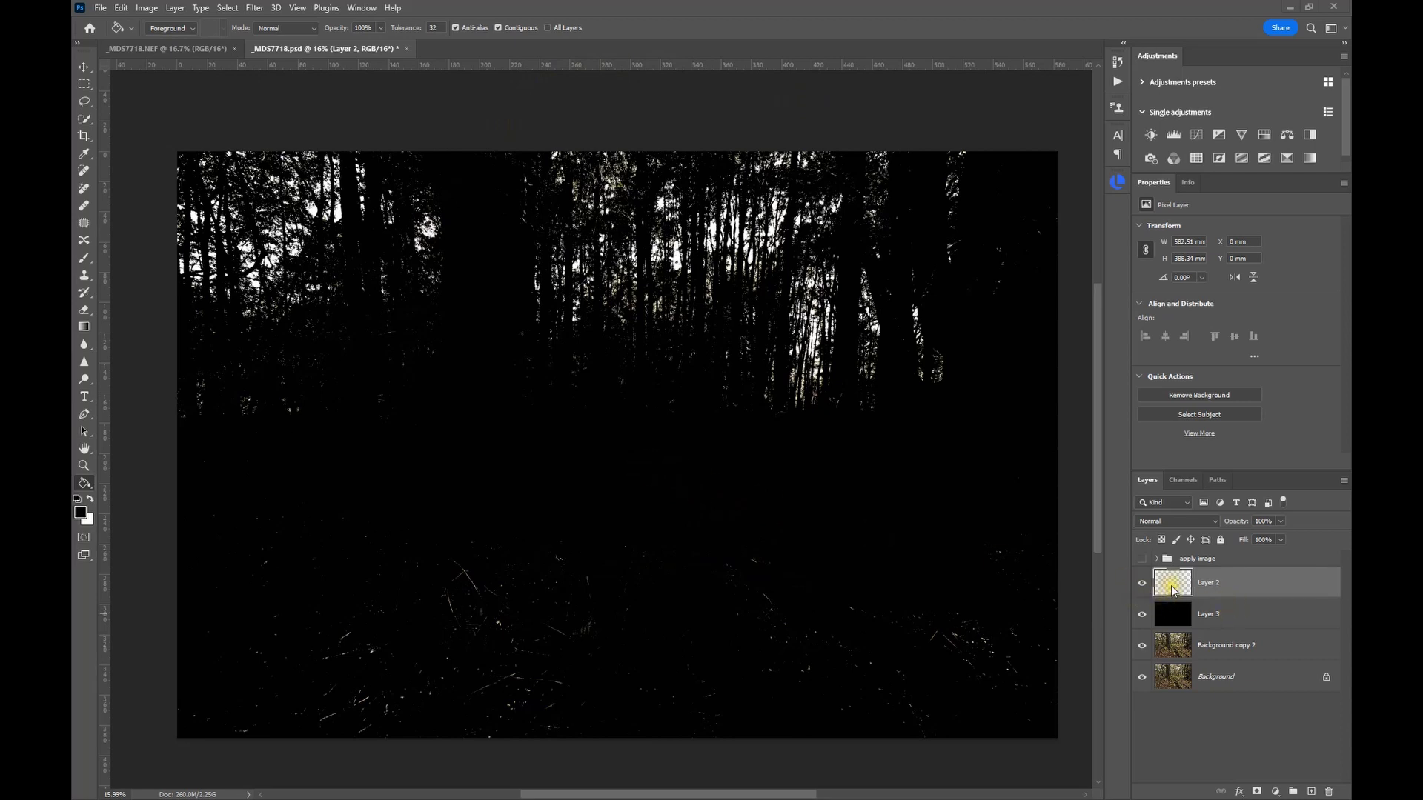
pyautogui.click(252, 9)
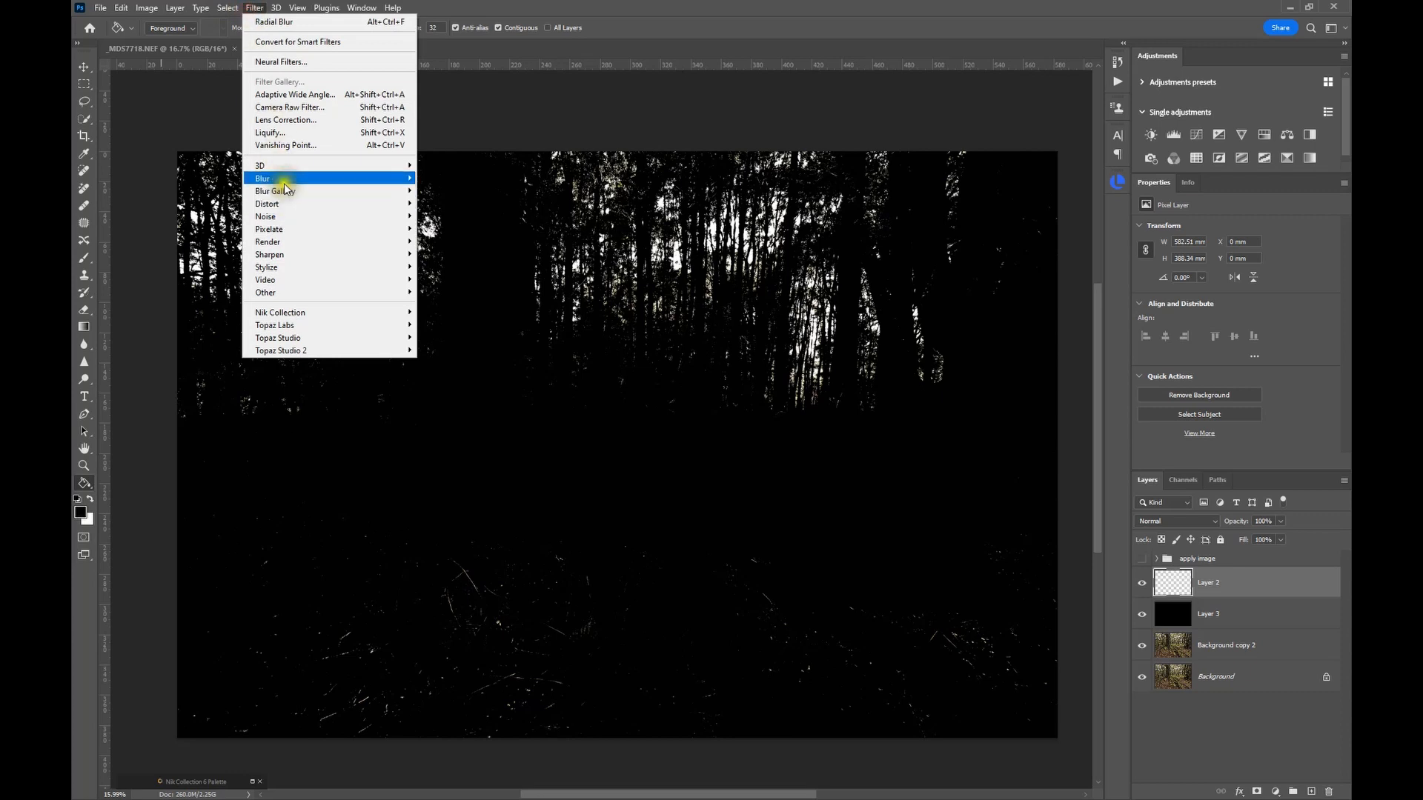
pyautogui.moveTo(286, 177)
pyautogui.click(499, 228)
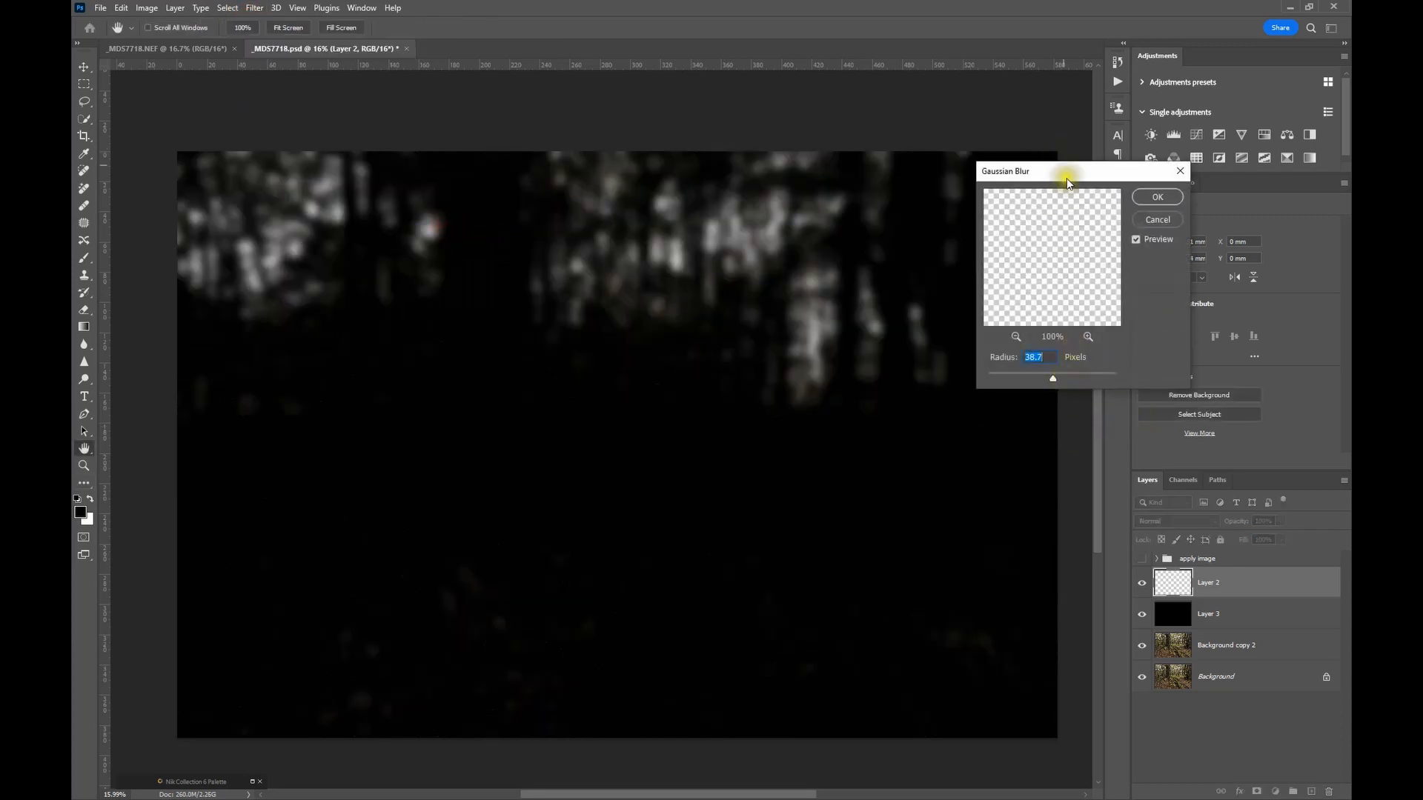
pyautogui.moveTo(1065, 172); pyautogui.dragTo(1090, 165)
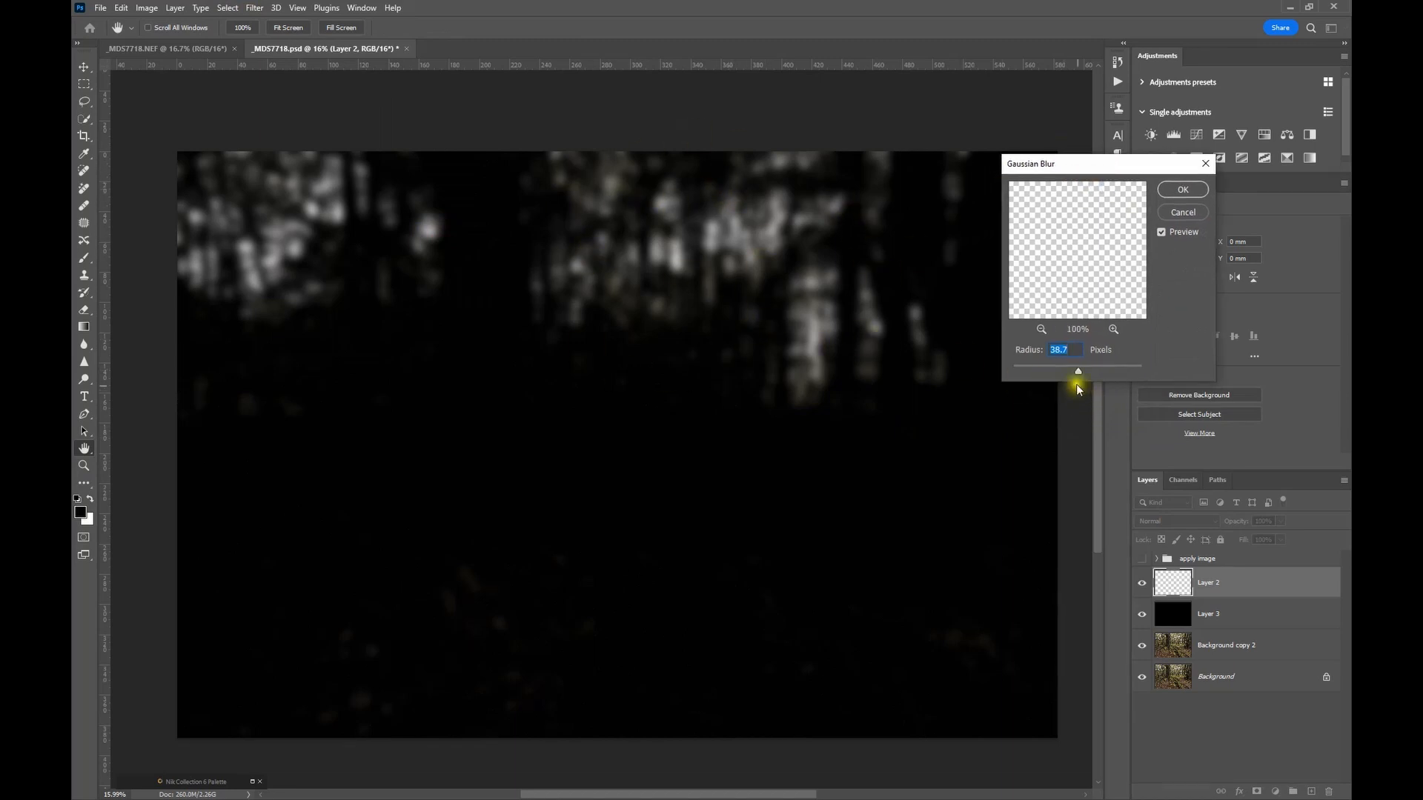
pyautogui.moveTo(1107, 375); pyautogui.dragTo(1065, 374)
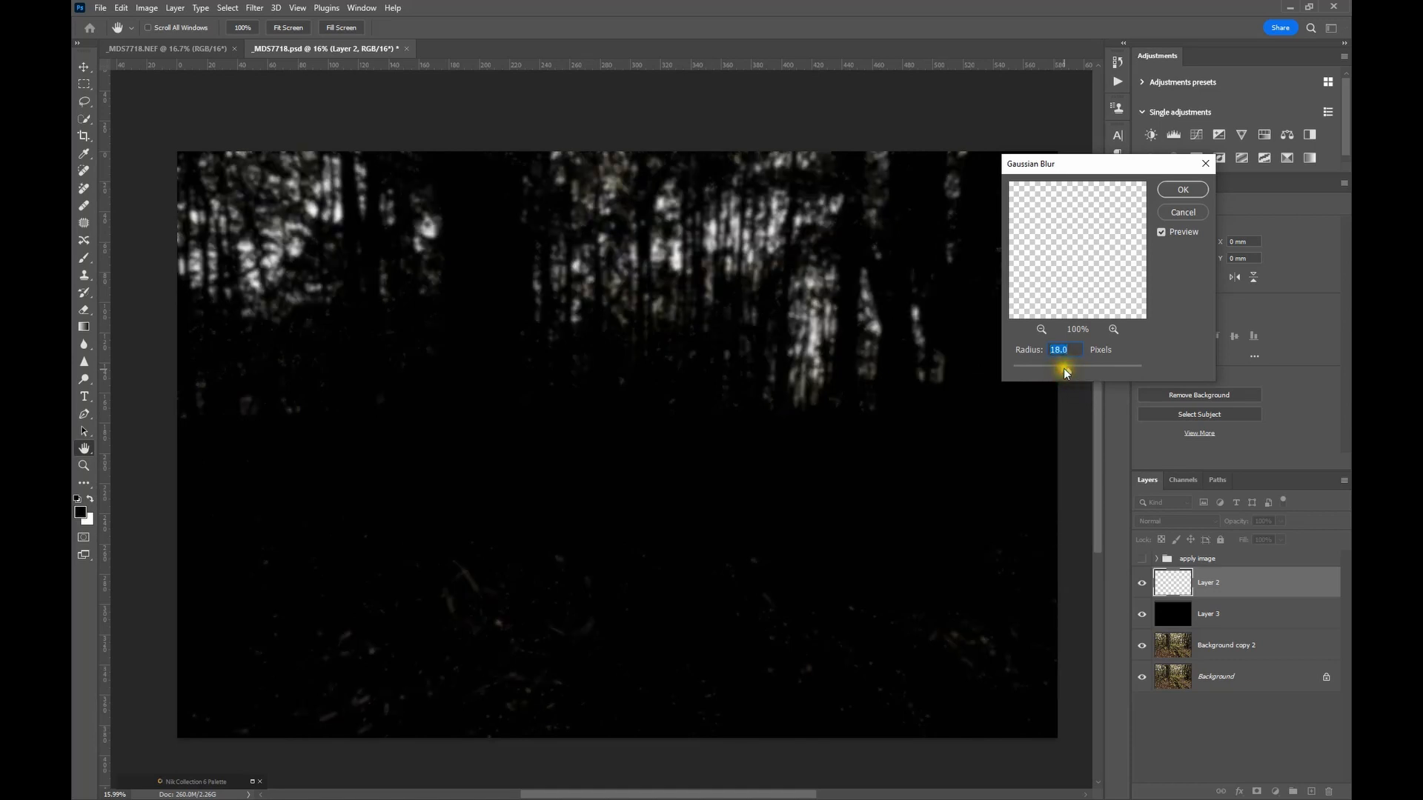
pyautogui.moveTo(1064, 369); pyautogui.dragTo(1078, 369)
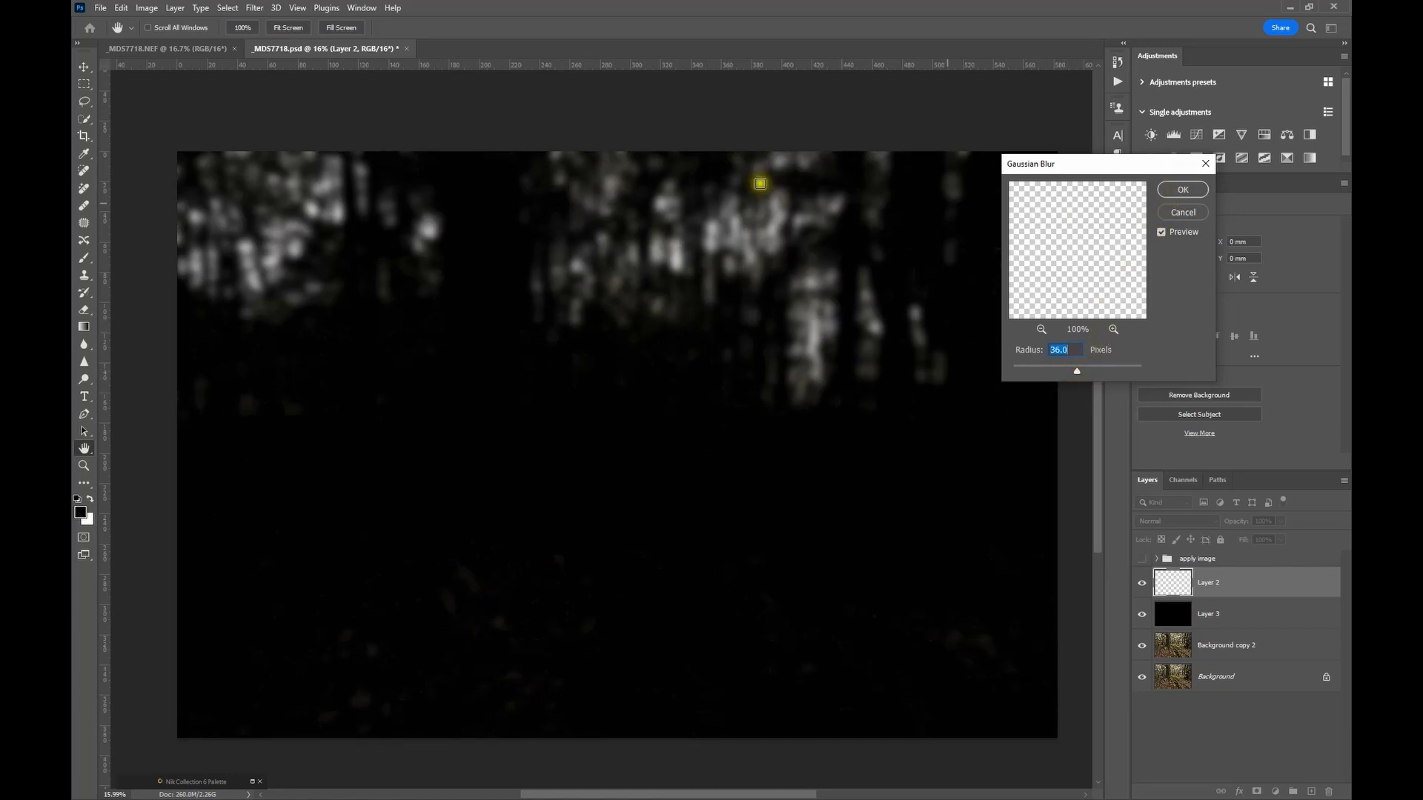
pyautogui.click(1184, 190)
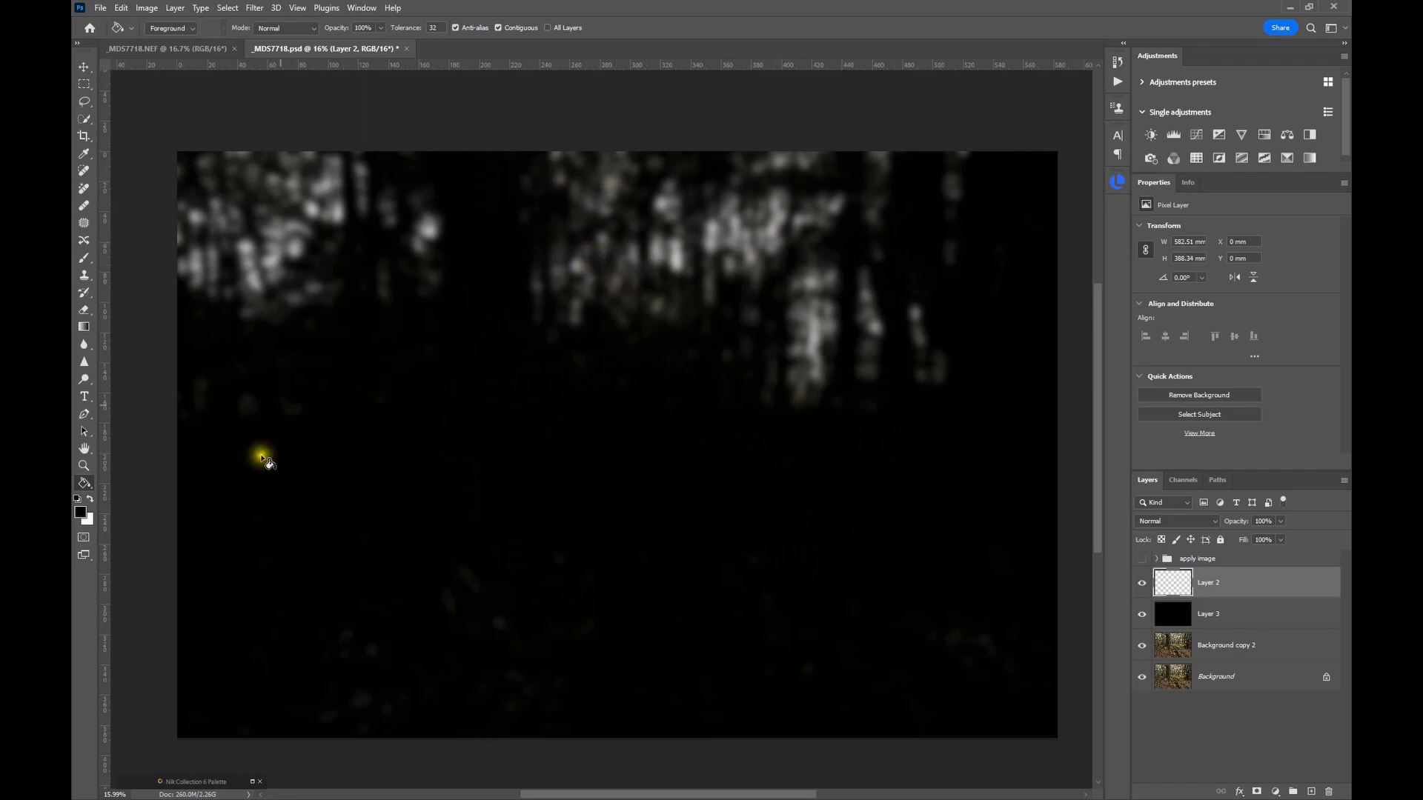
# Apply a Radial Blur to Layer 2 using the Zoom method, amount 85 and Good quality
pyautogui.click(83, 431)
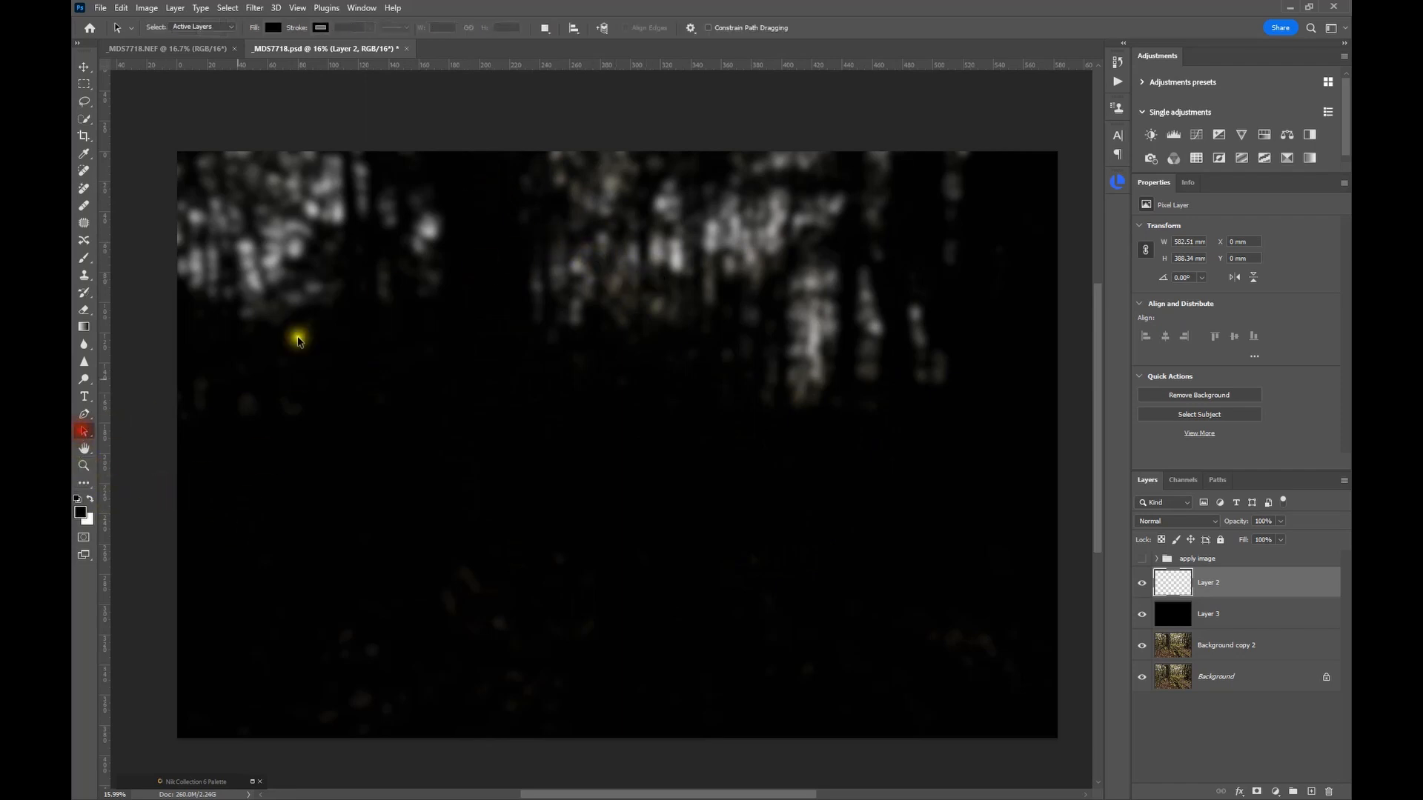
pyautogui.click(255, 9)
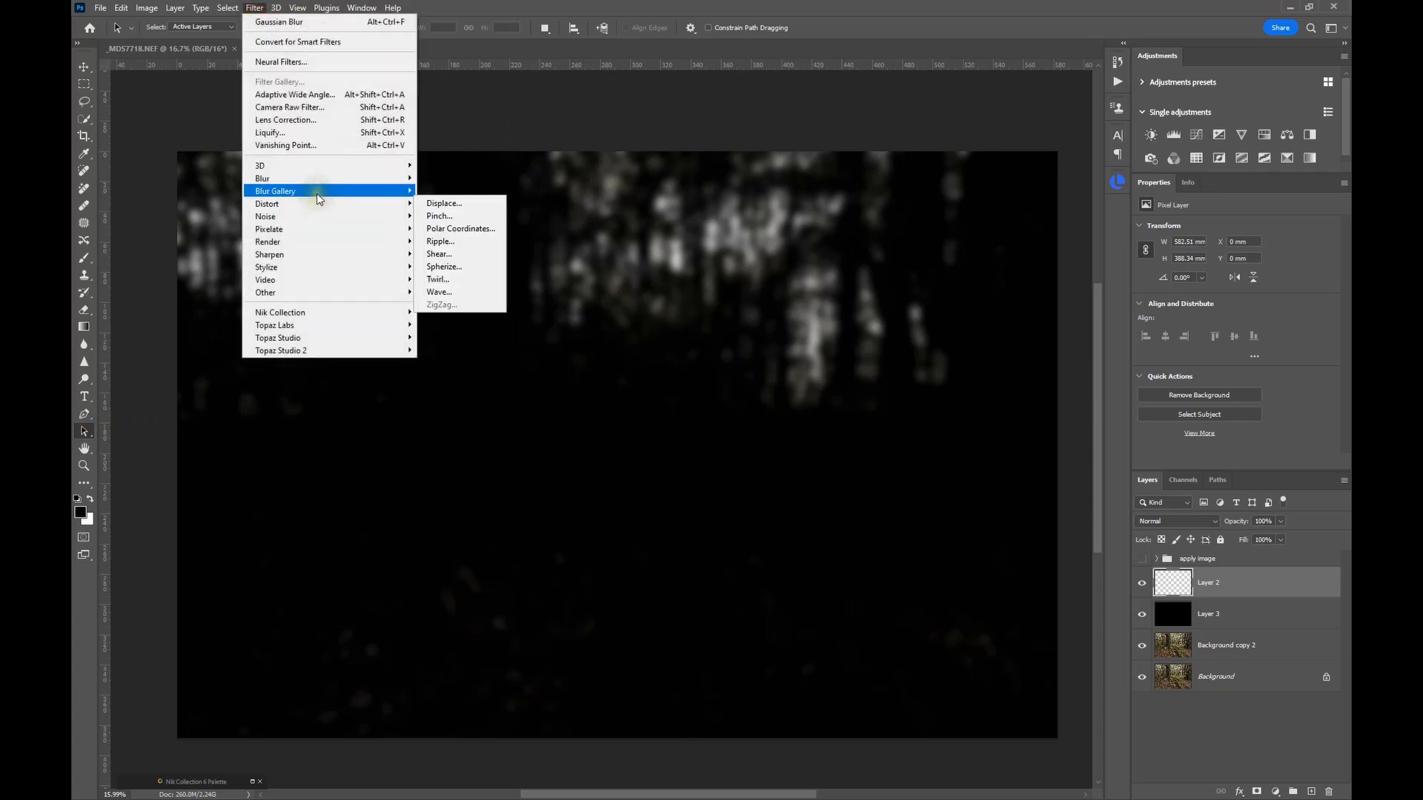
pyautogui.moveTo(320, 198)
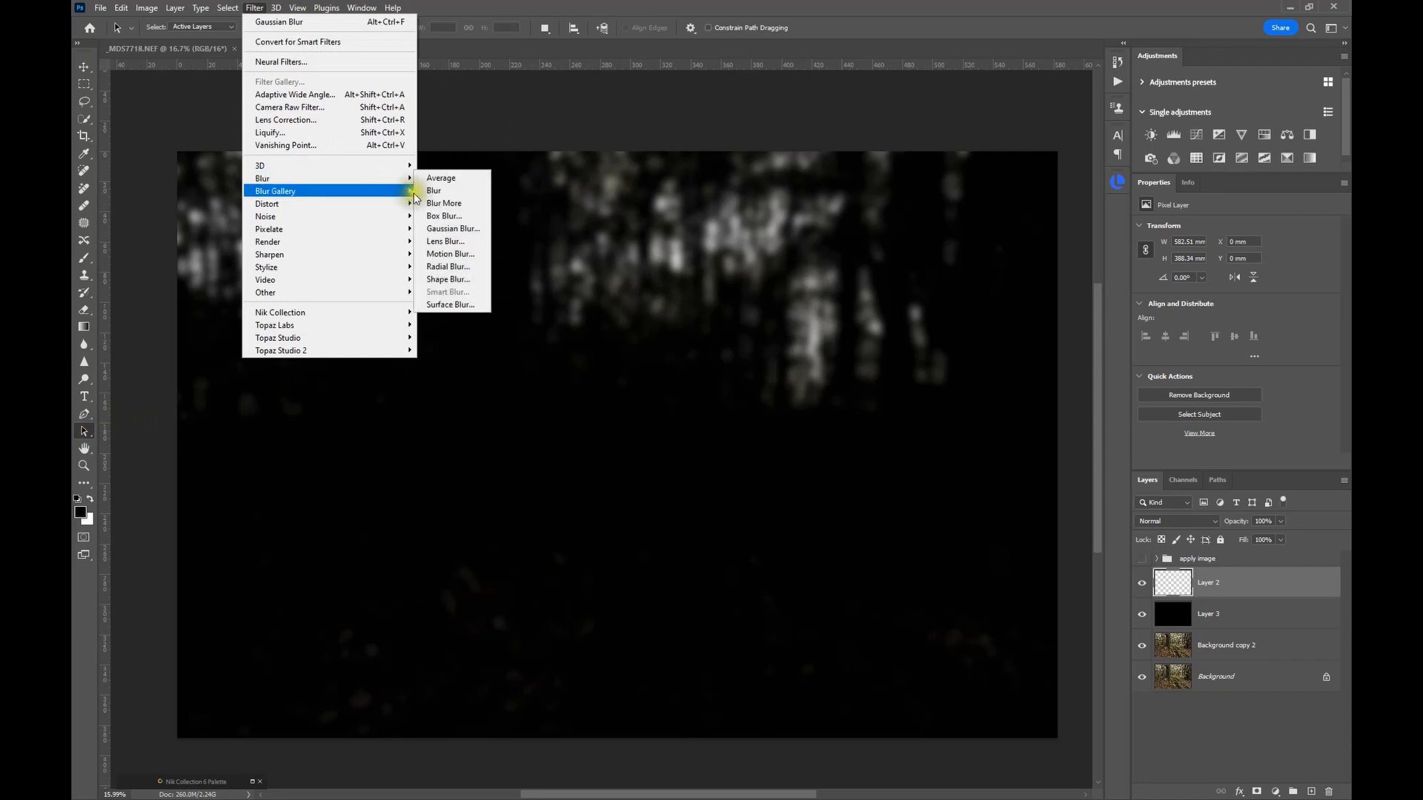
pyautogui.click(449, 267)
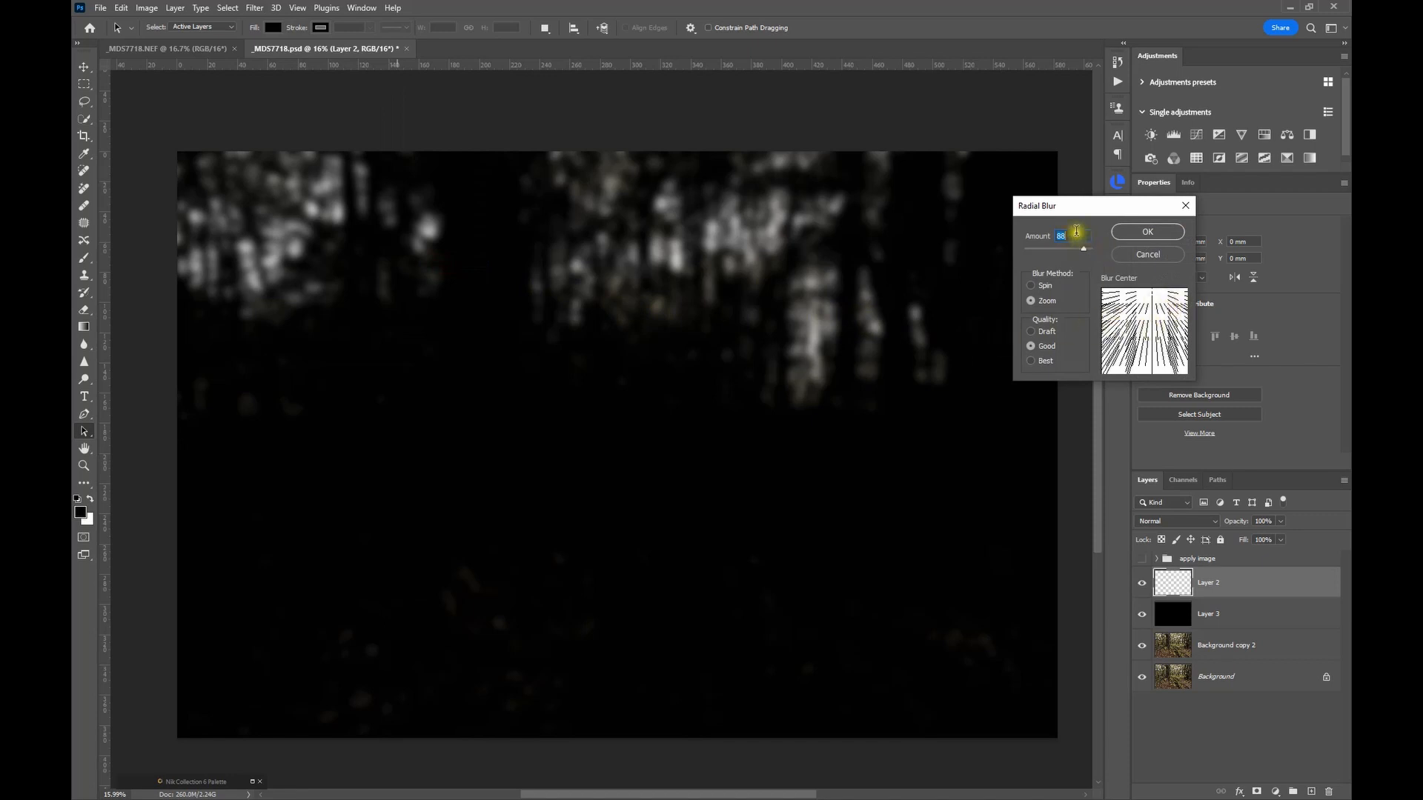
pyautogui.click(1031, 304)
pyautogui.click(1080, 251)
pyautogui.moveTo(1080, 254)
pyautogui.mouseDown()
pyautogui.moveTo(1041, 268)
pyautogui.moveTo(1104, 260)
pyautogui.moveTo(1078, 253)
pyautogui.mouseUp()
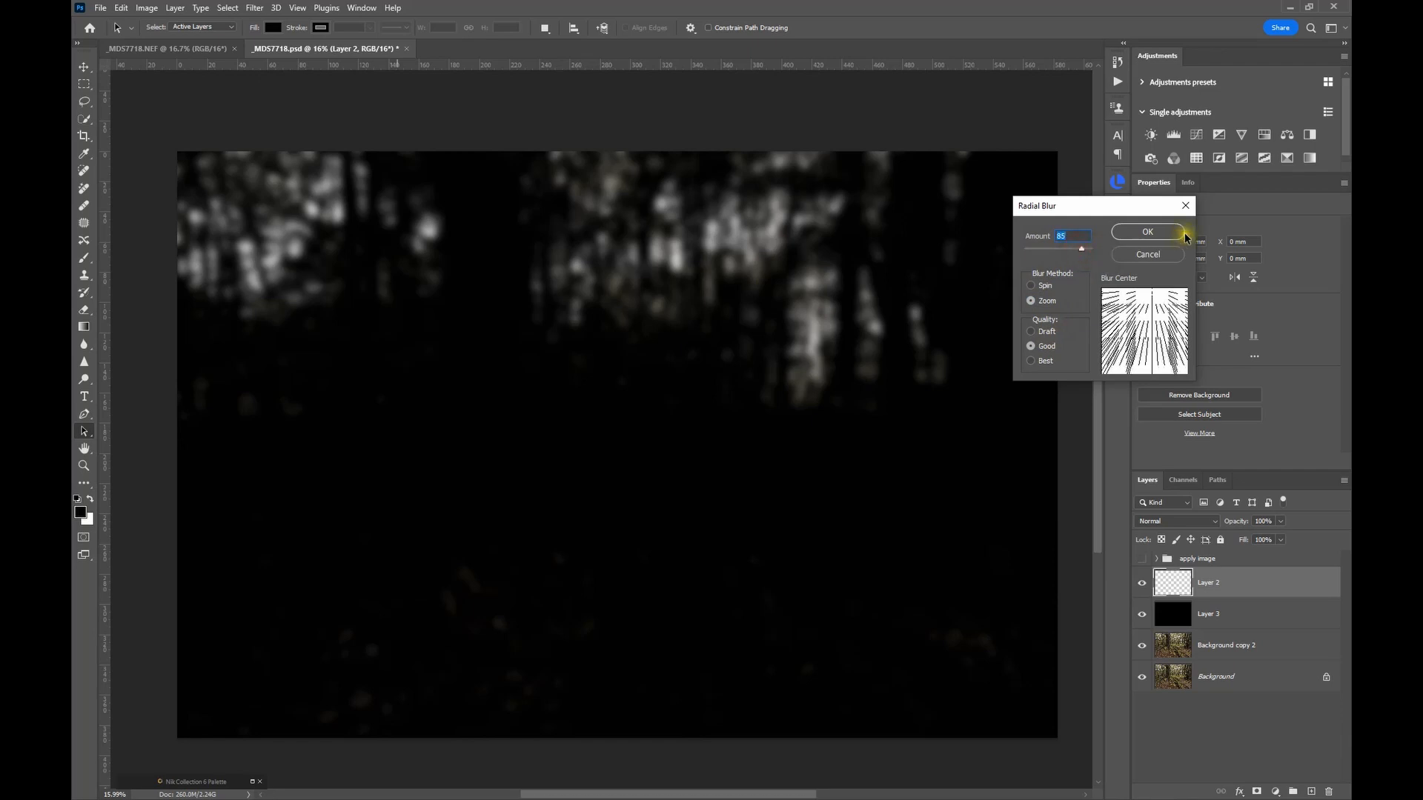
pyautogui.click(1162, 232)
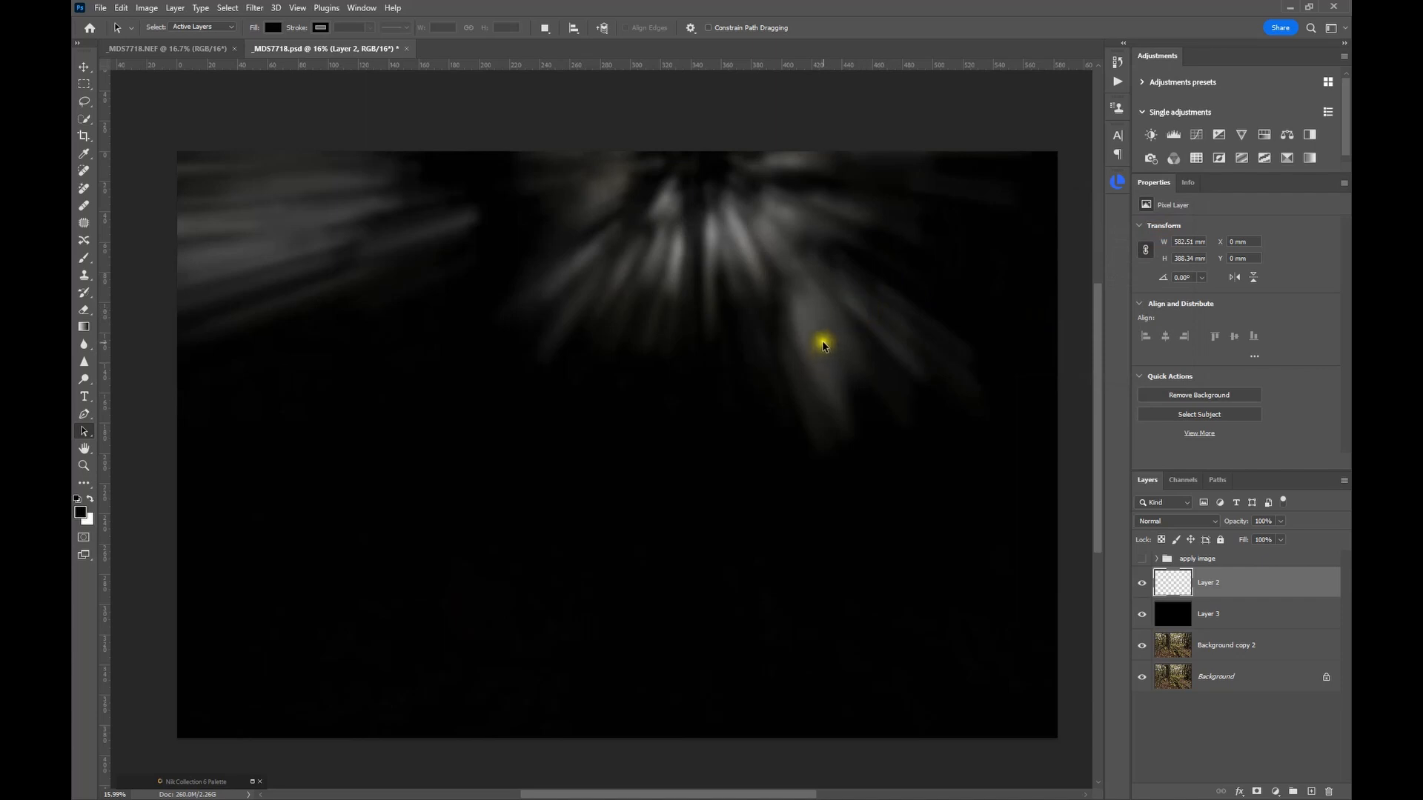
# Hide the black Layer 3 to preview the light rays over the forest photo, and show it again
pyautogui.scroll(-3, 822, 337)
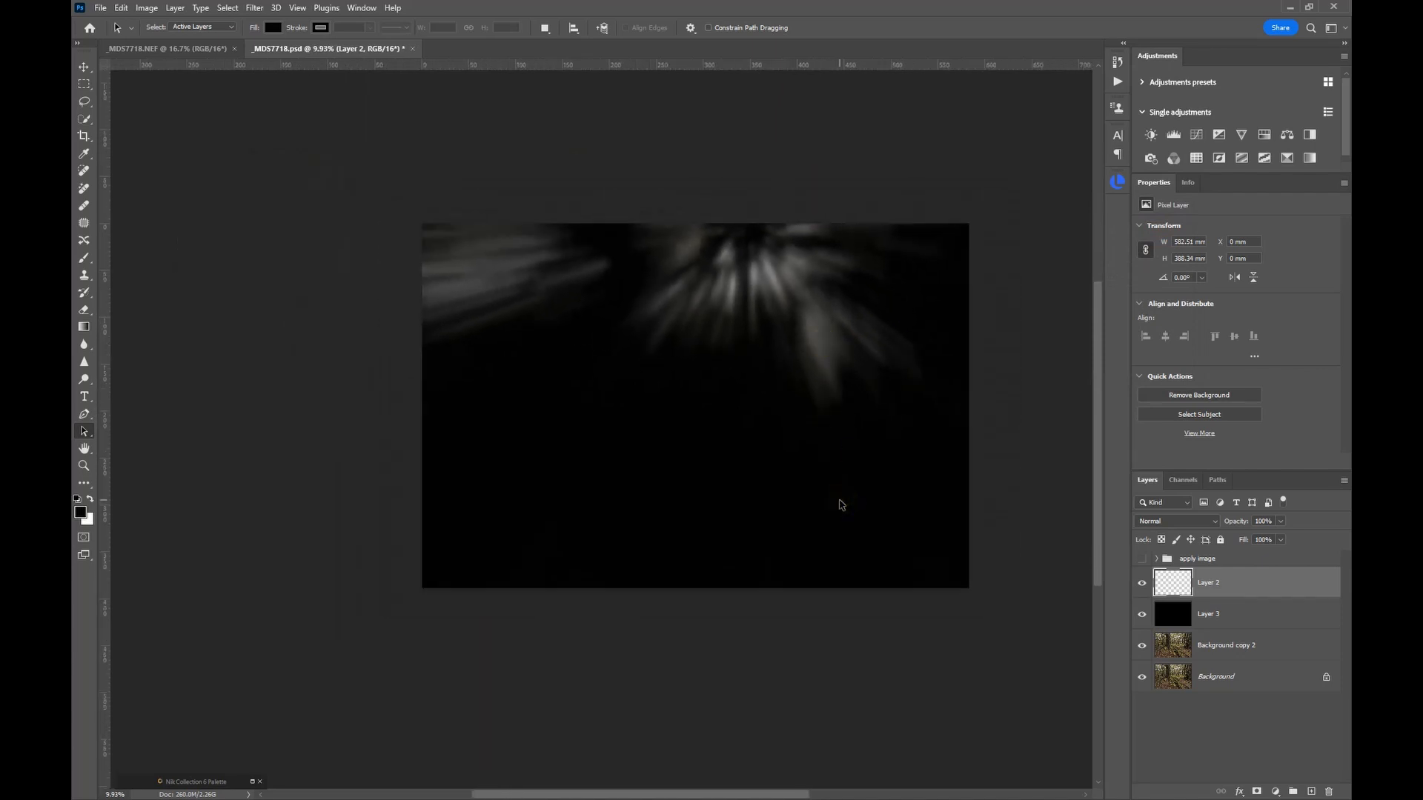
pyautogui.click(840, 504)
pyautogui.click(1141, 615)
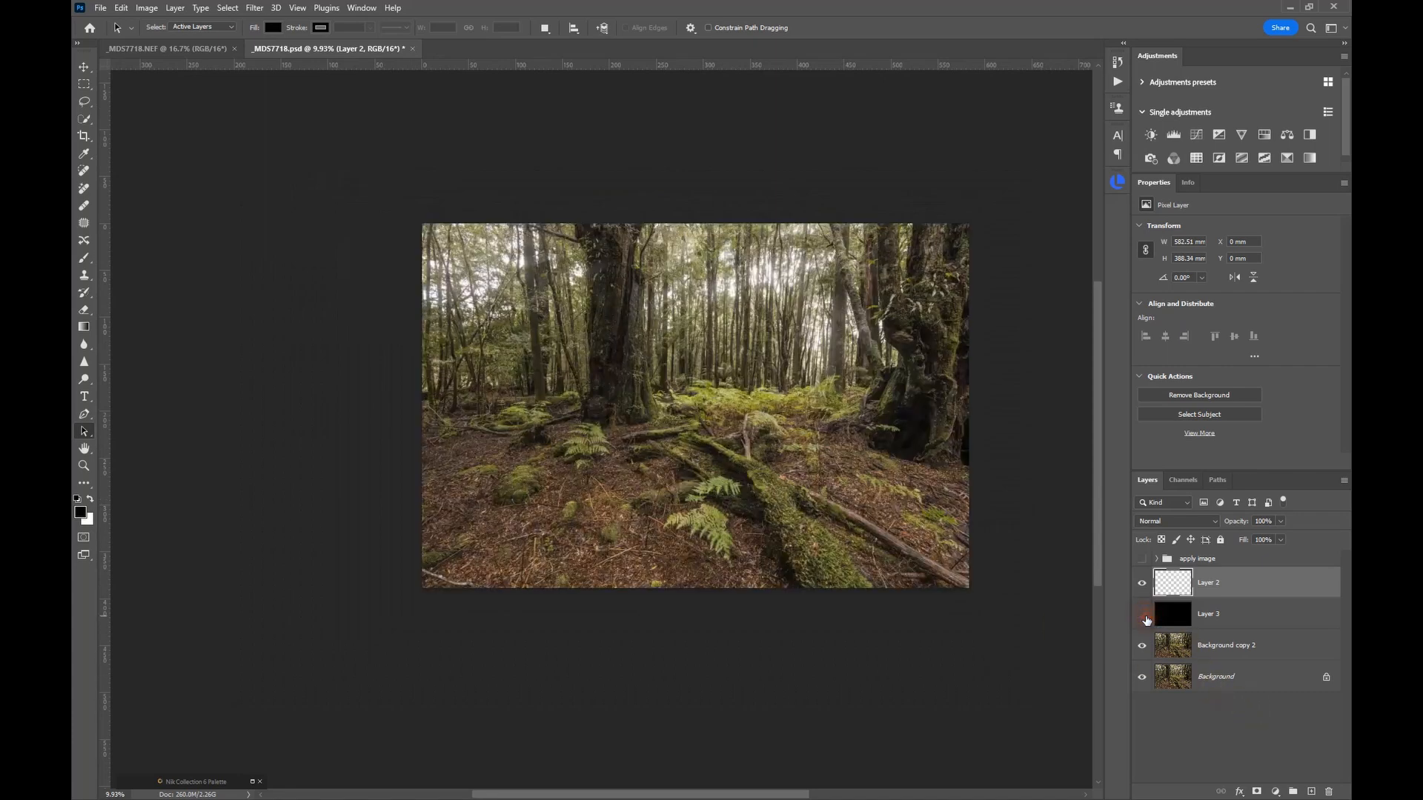
pyautogui.click(1142, 614)
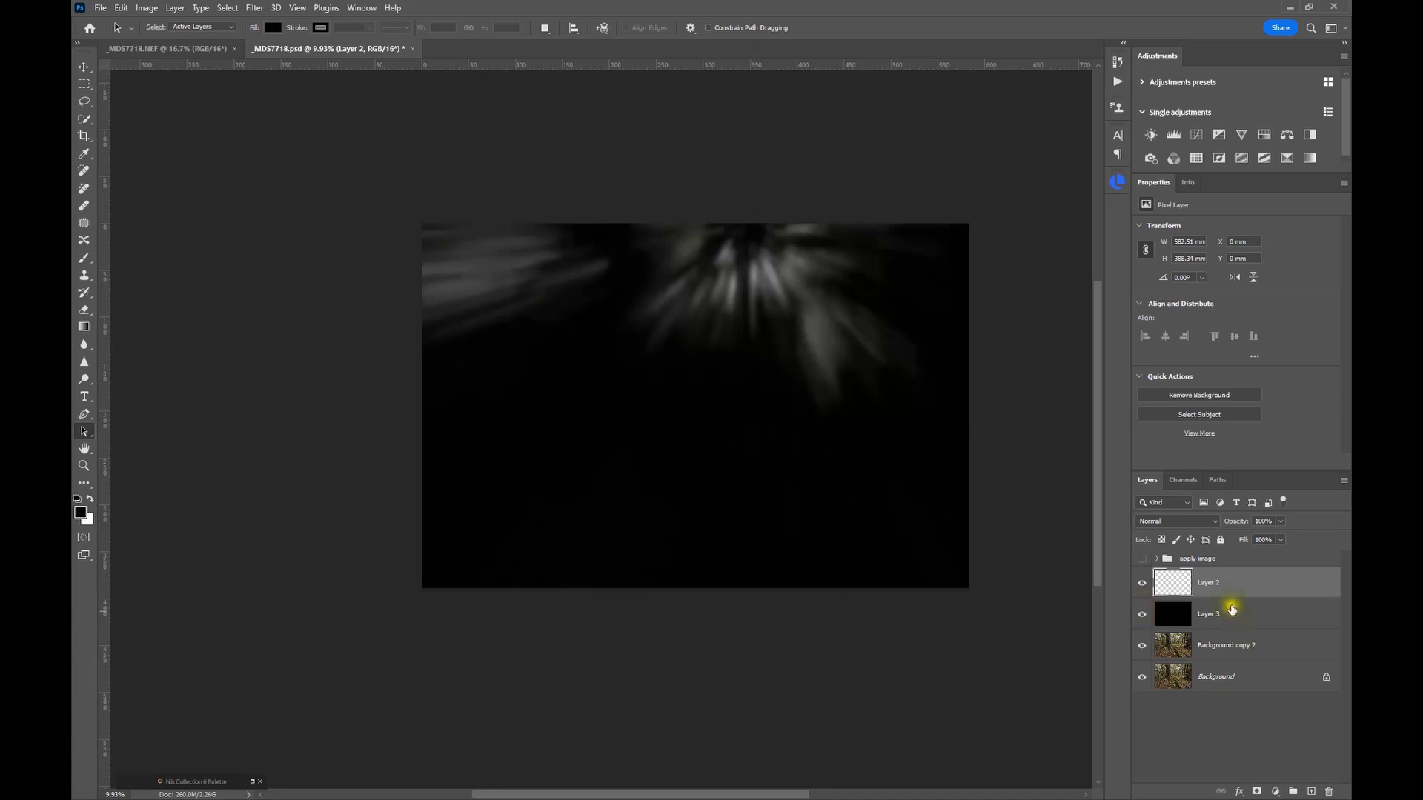
# Transform Layer 2, stretching the light rays downward from the photo's upper edge to about 237% of their height
pyautogui.click(1173, 584)
pyautogui.click(119, 9)
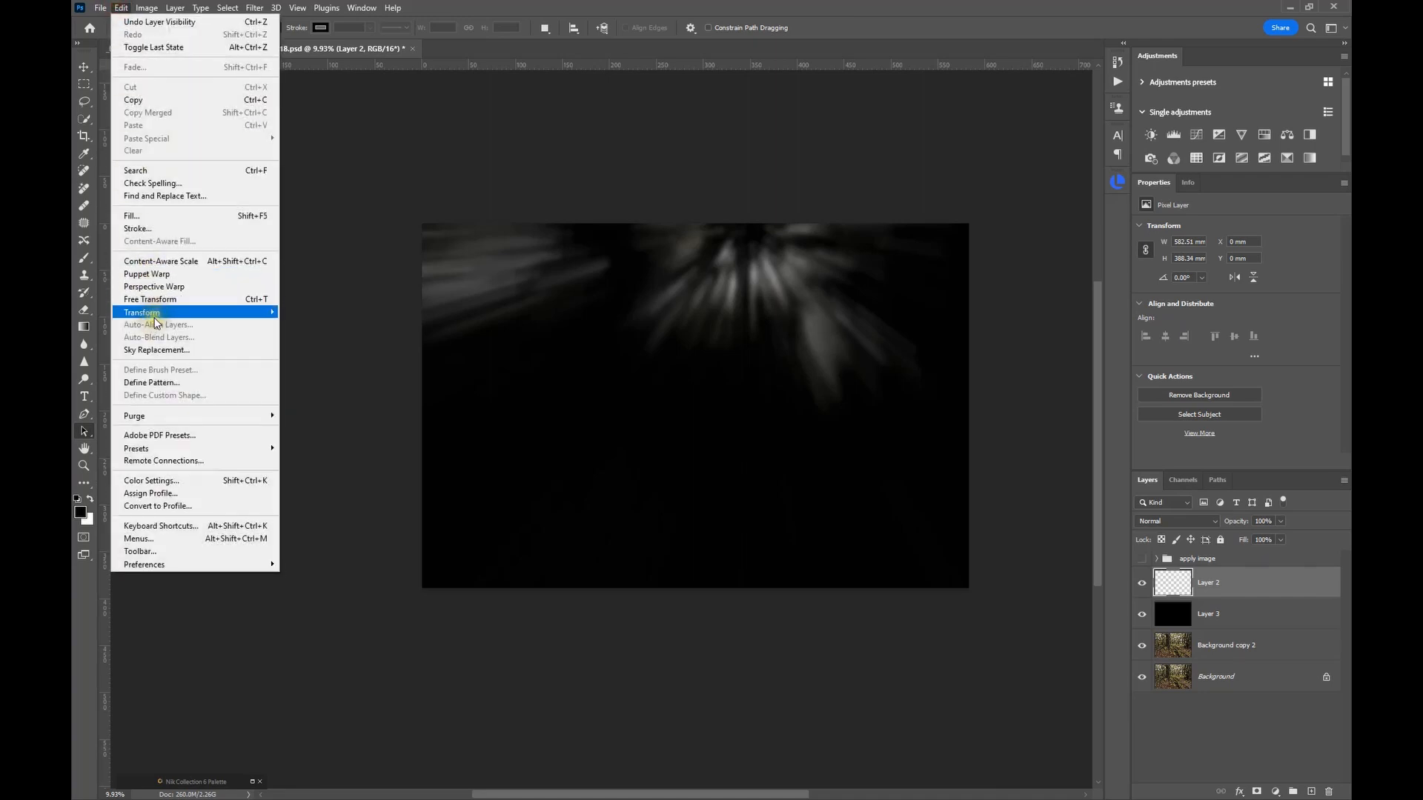
pyautogui.moveTo(181, 312)
pyautogui.click(326, 369)
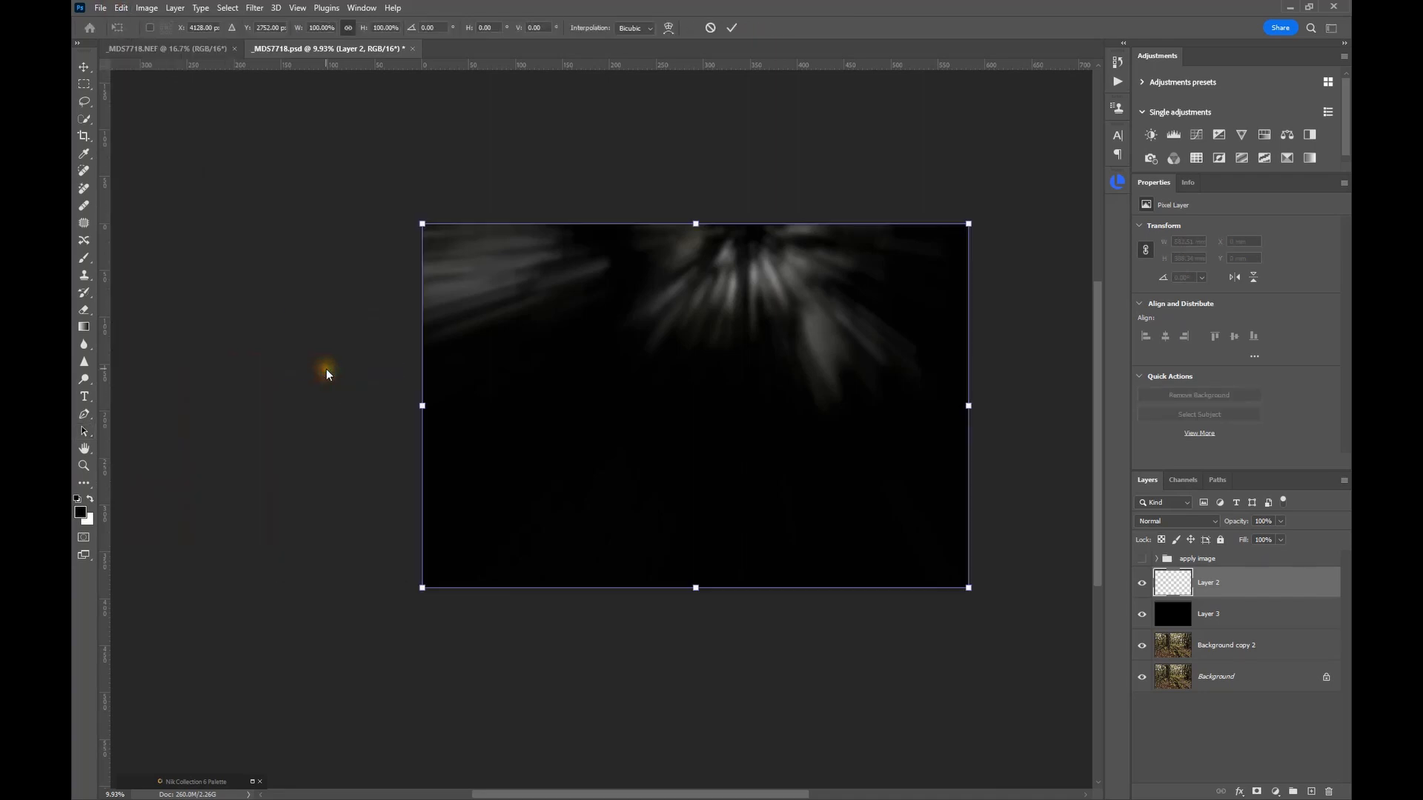
pyautogui.scroll(-3, 677, 424)
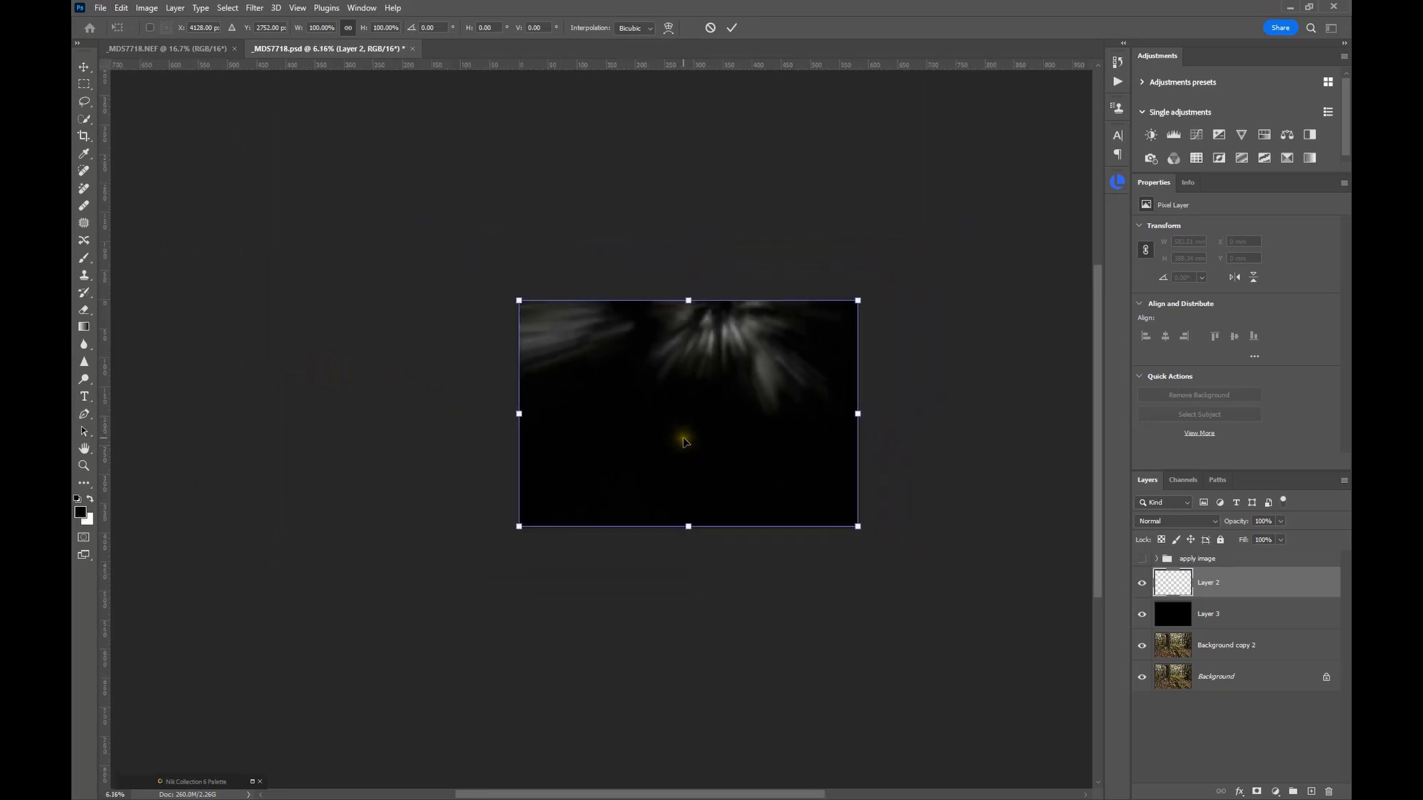
pyautogui.moveTo(683, 413); pyautogui.dragTo(640, 323)
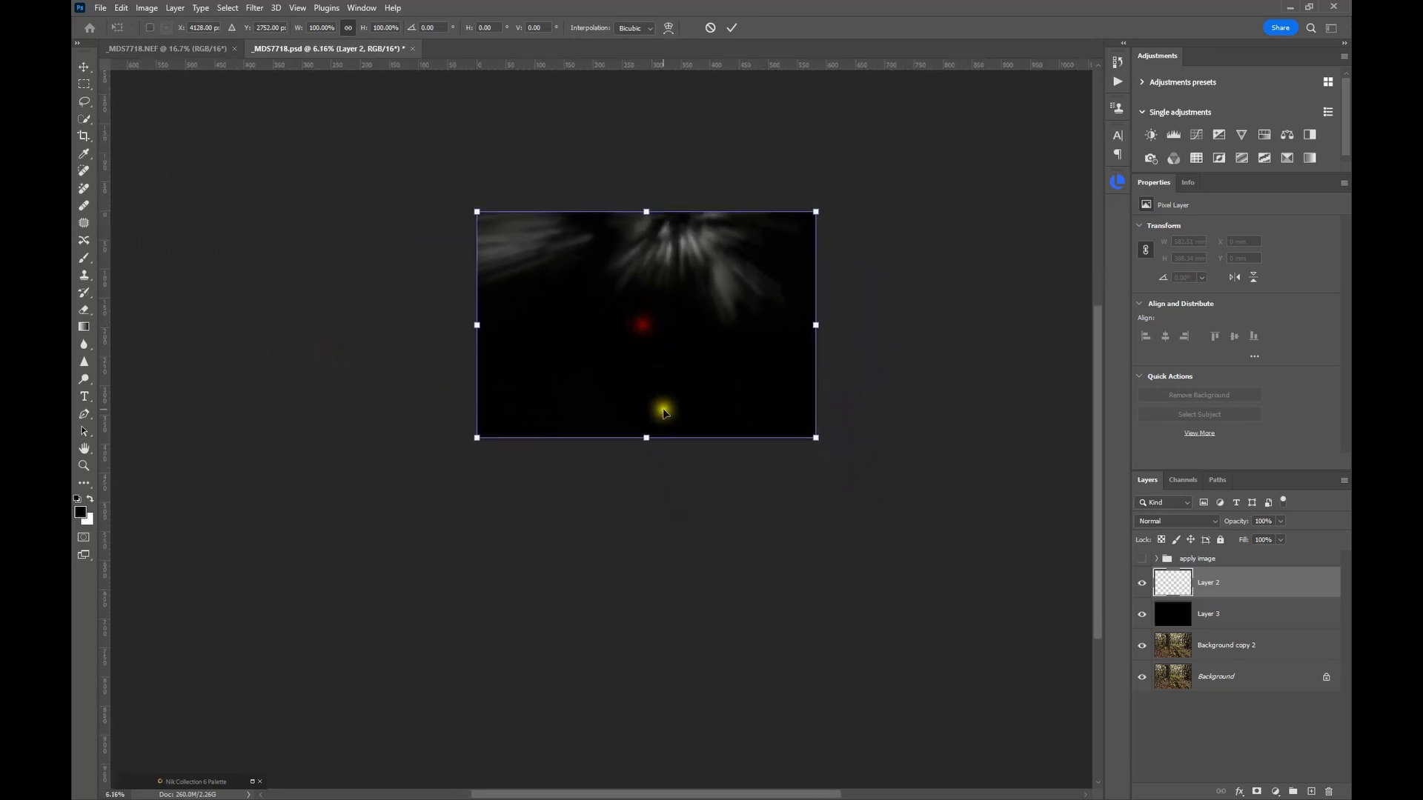
pyautogui.moveTo(647, 438); pyautogui.dragTo(652, 750)
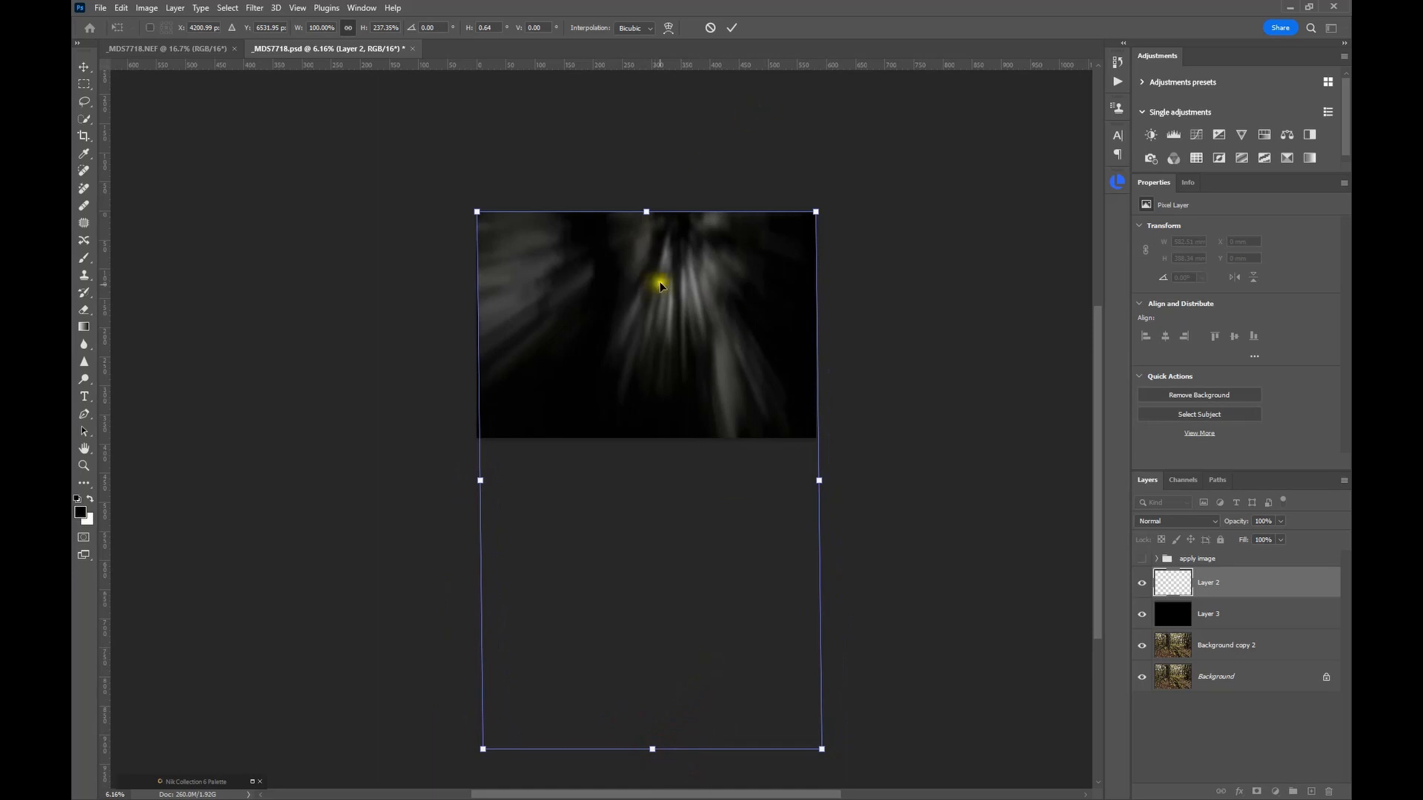
pyautogui.click(731, 27)
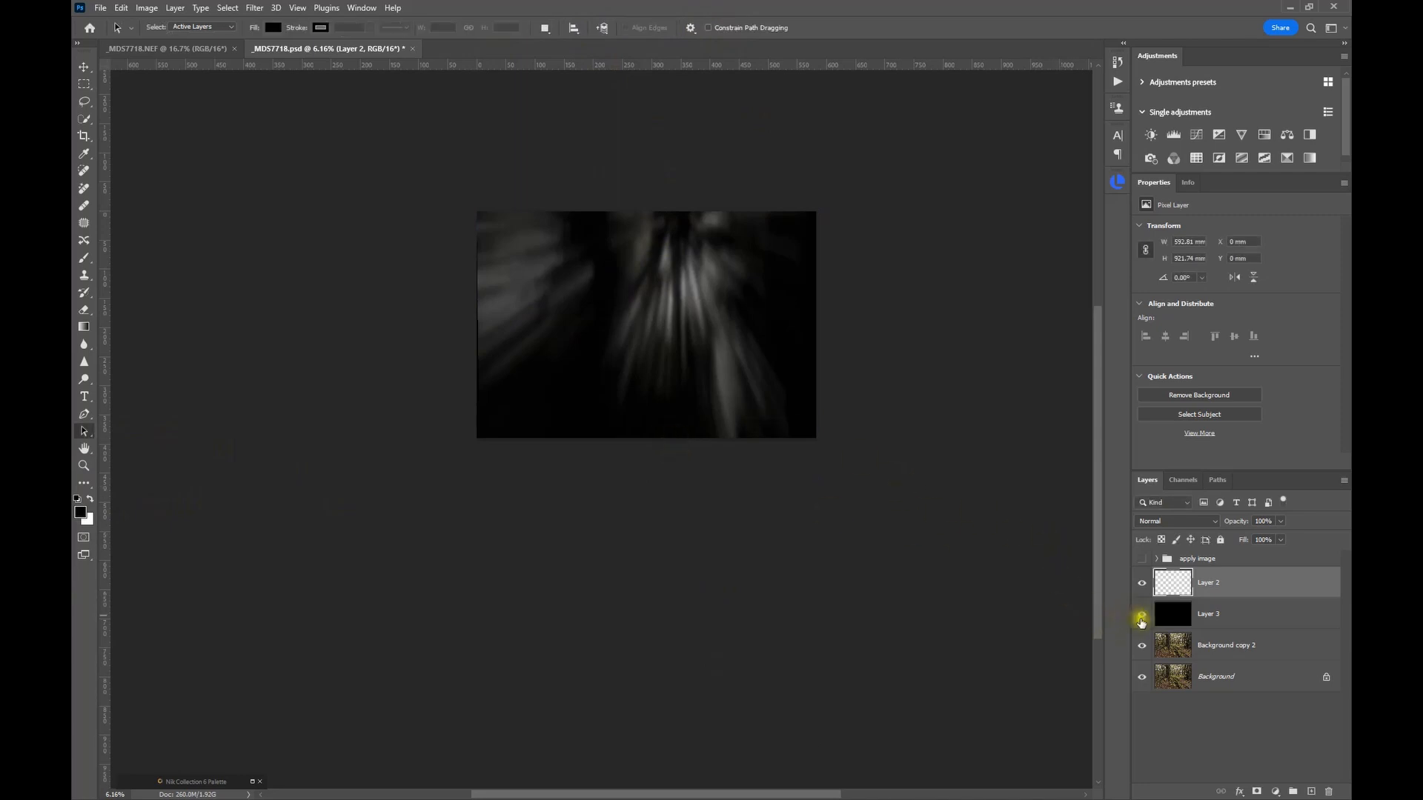
# Hide the black Layer 3 and duplicate Layer 2 to strengthen the light rays over the forest photo
pyautogui.click(1141, 615)
pyautogui.scroll(1, 807, 363)
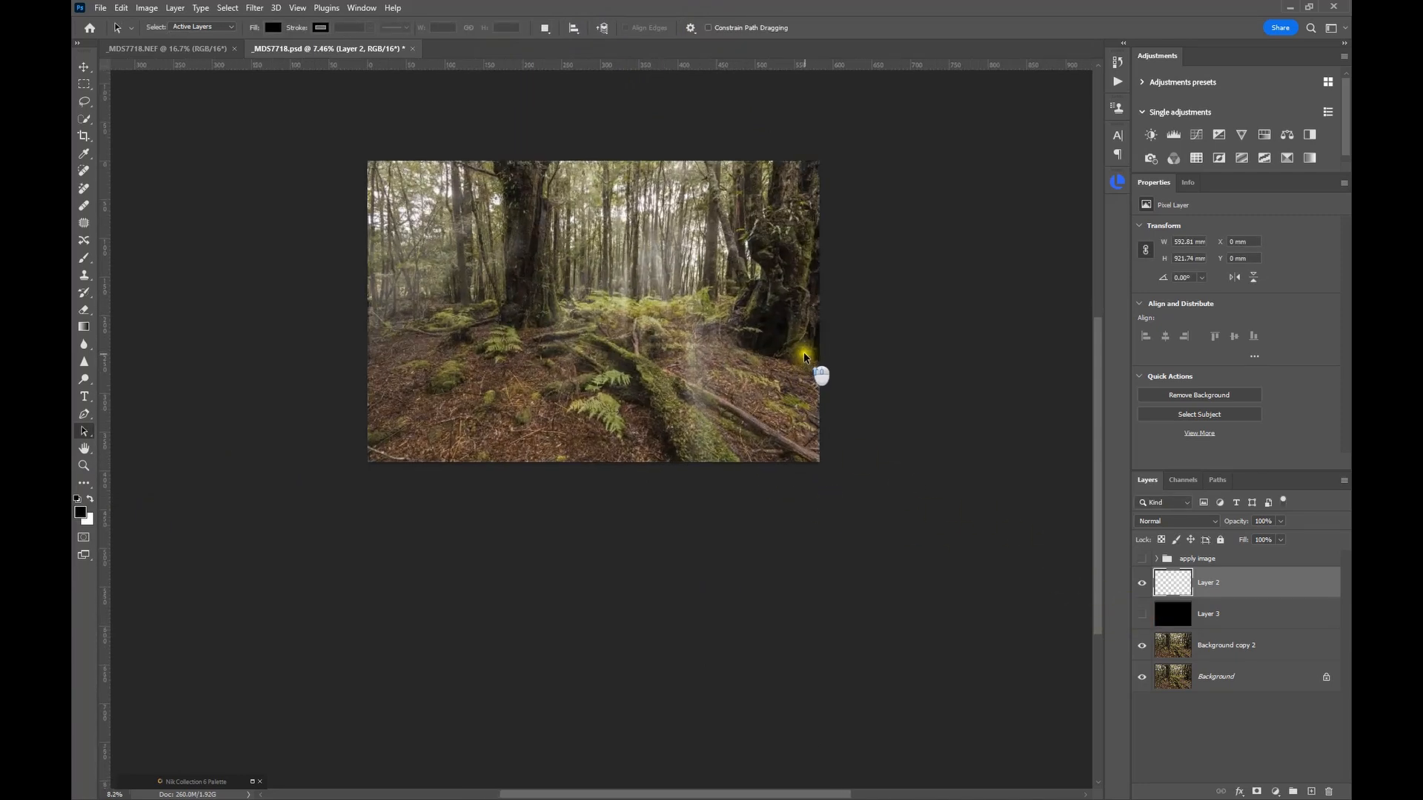
pyautogui.scroll(1, 673, 384)
pyautogui.moveTo(724, 438); pyautogui.dragTo(706, 445)
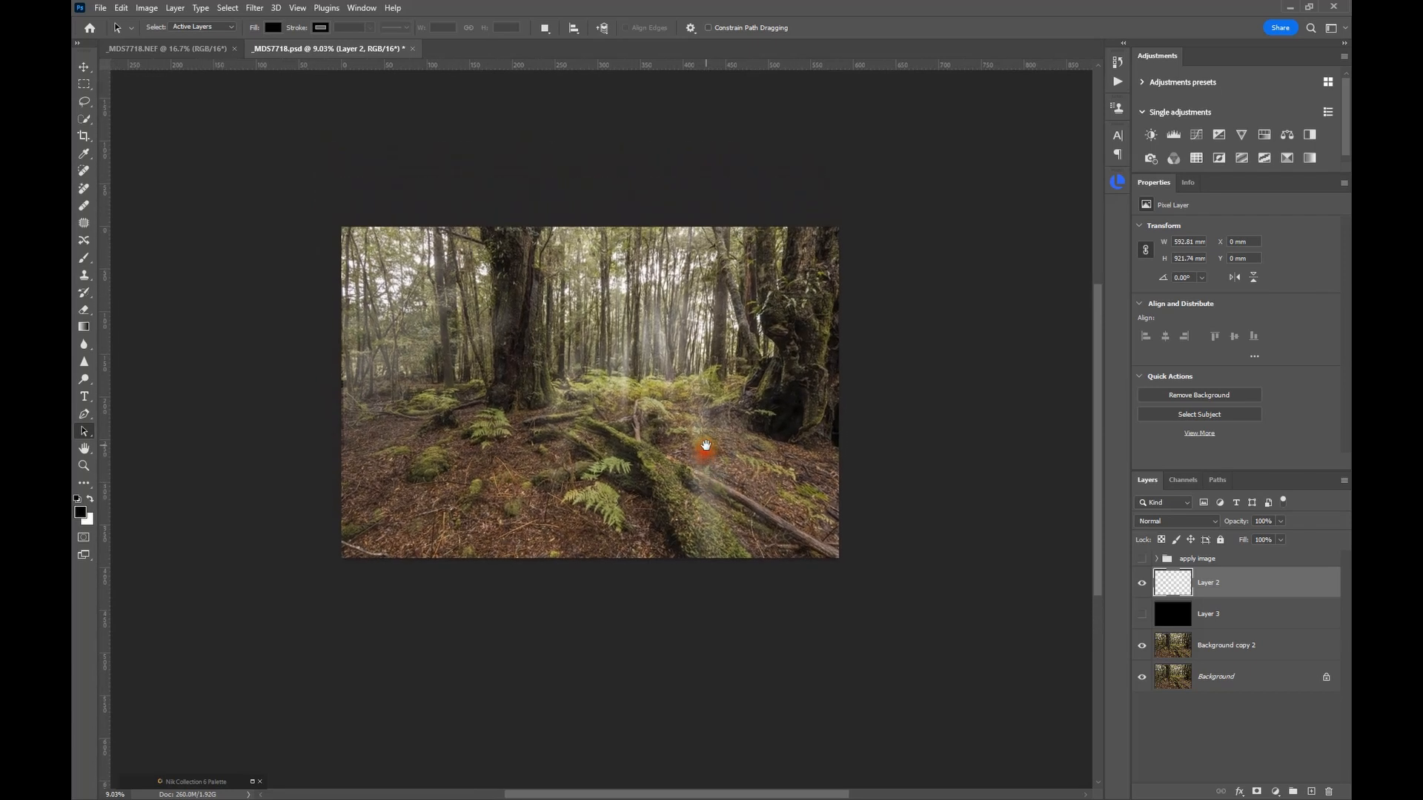
pyautogui.scroll(1, 717, 463)
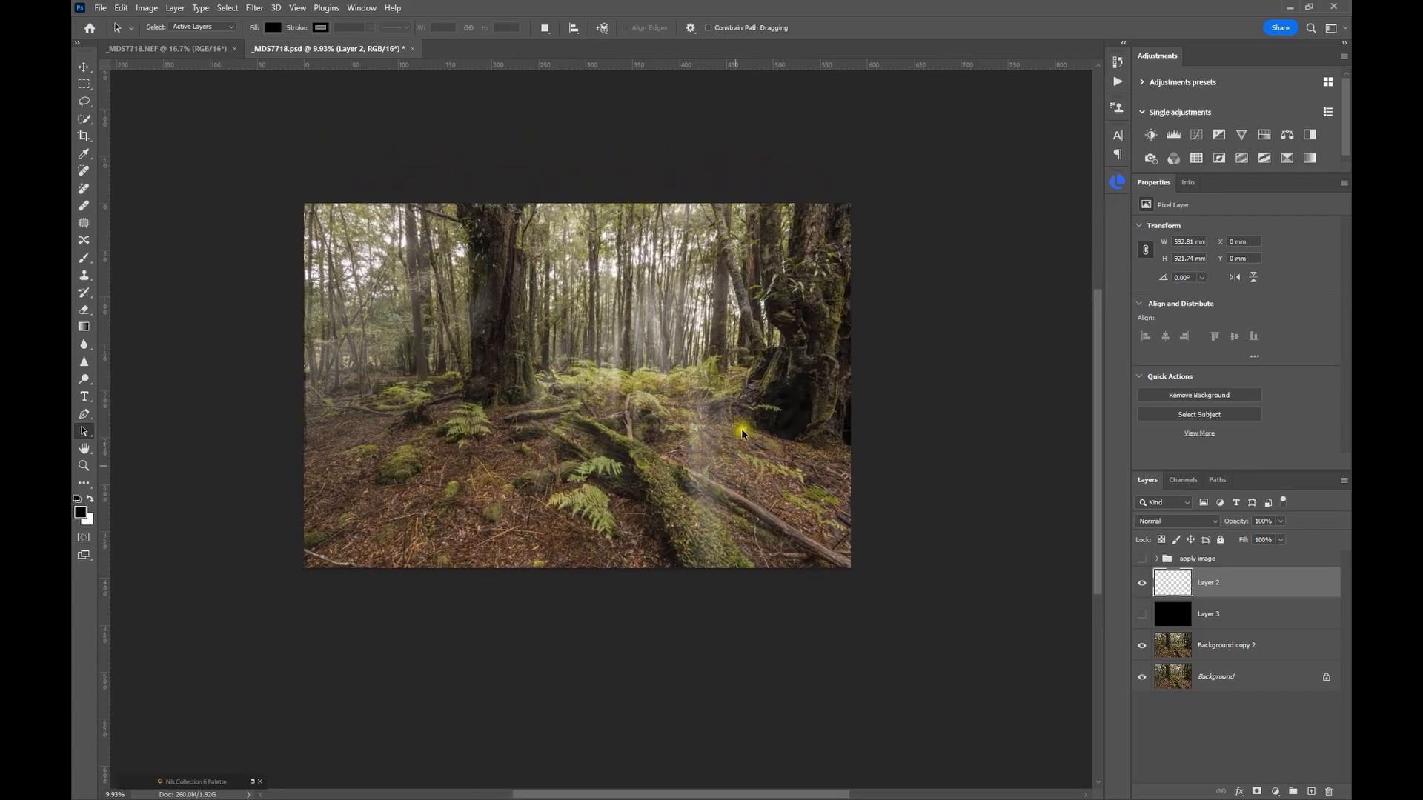
pyautogui.click(1289, 591)
pyautogui.moveTo(1288, 590); pyautogui.dragTo(1311, 792)
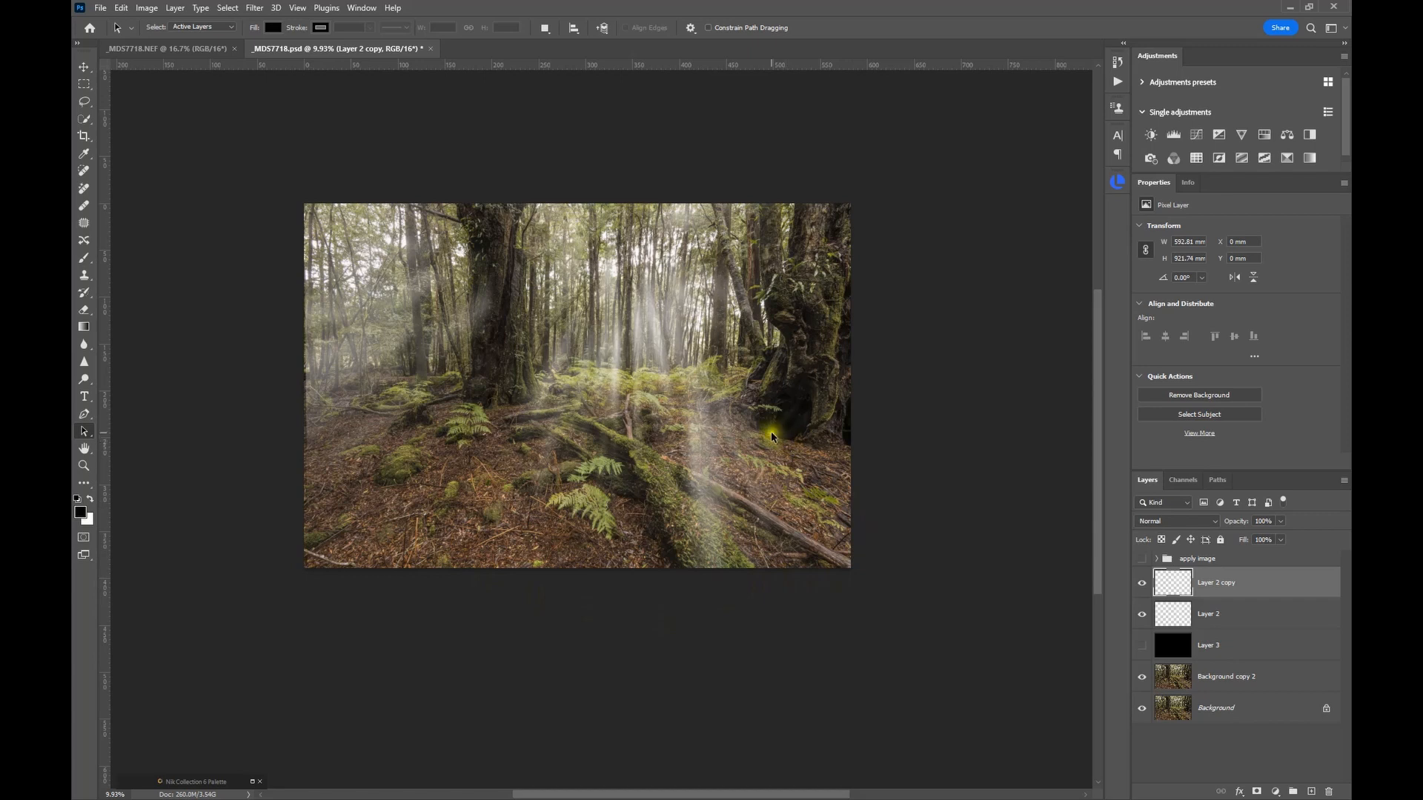
# Select Background copy 2 and hide both light-ray layers, Layer 2 copy and Layer 2
pyautogui.click(1168, 678)
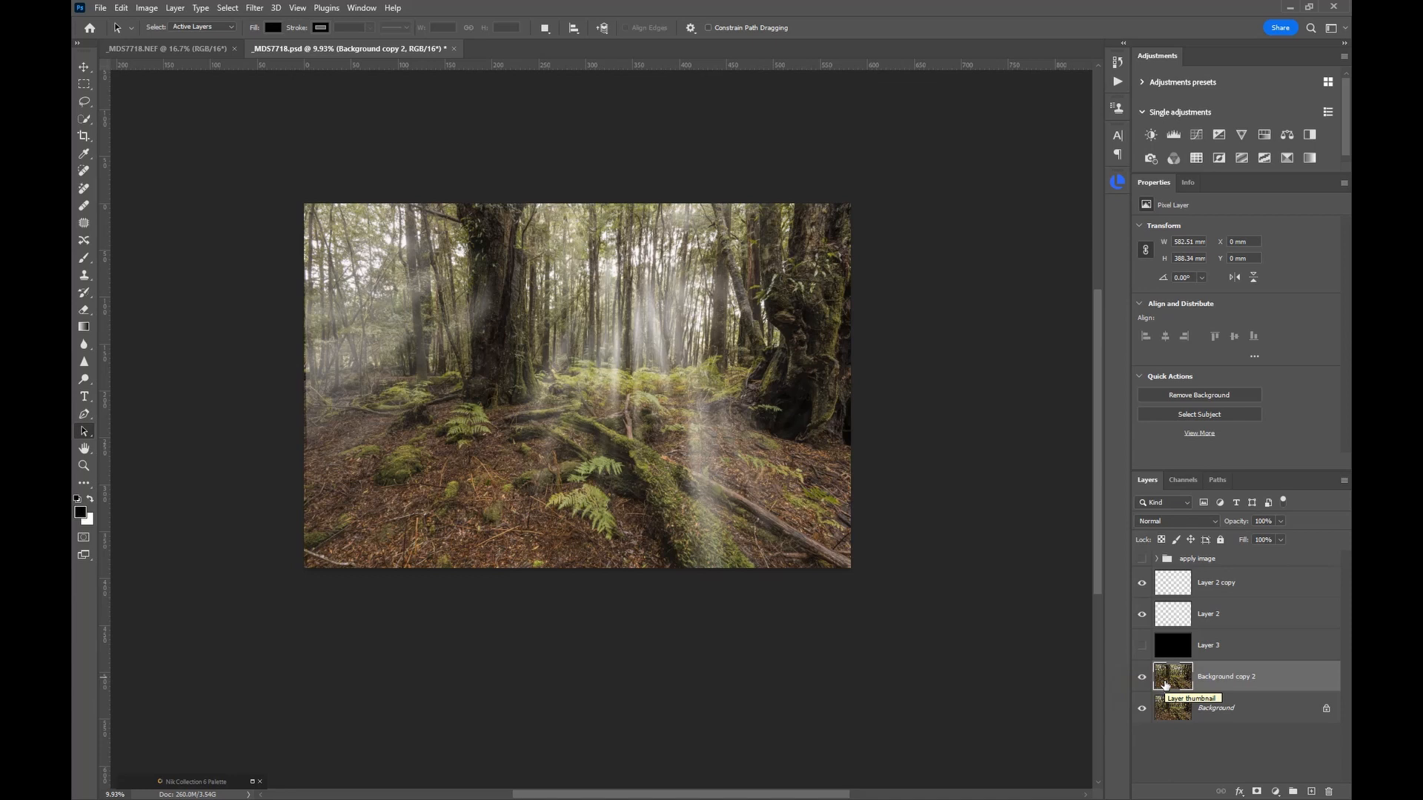
pyautogui.click(1142, 584)
pyautogui.click(1142, 614)
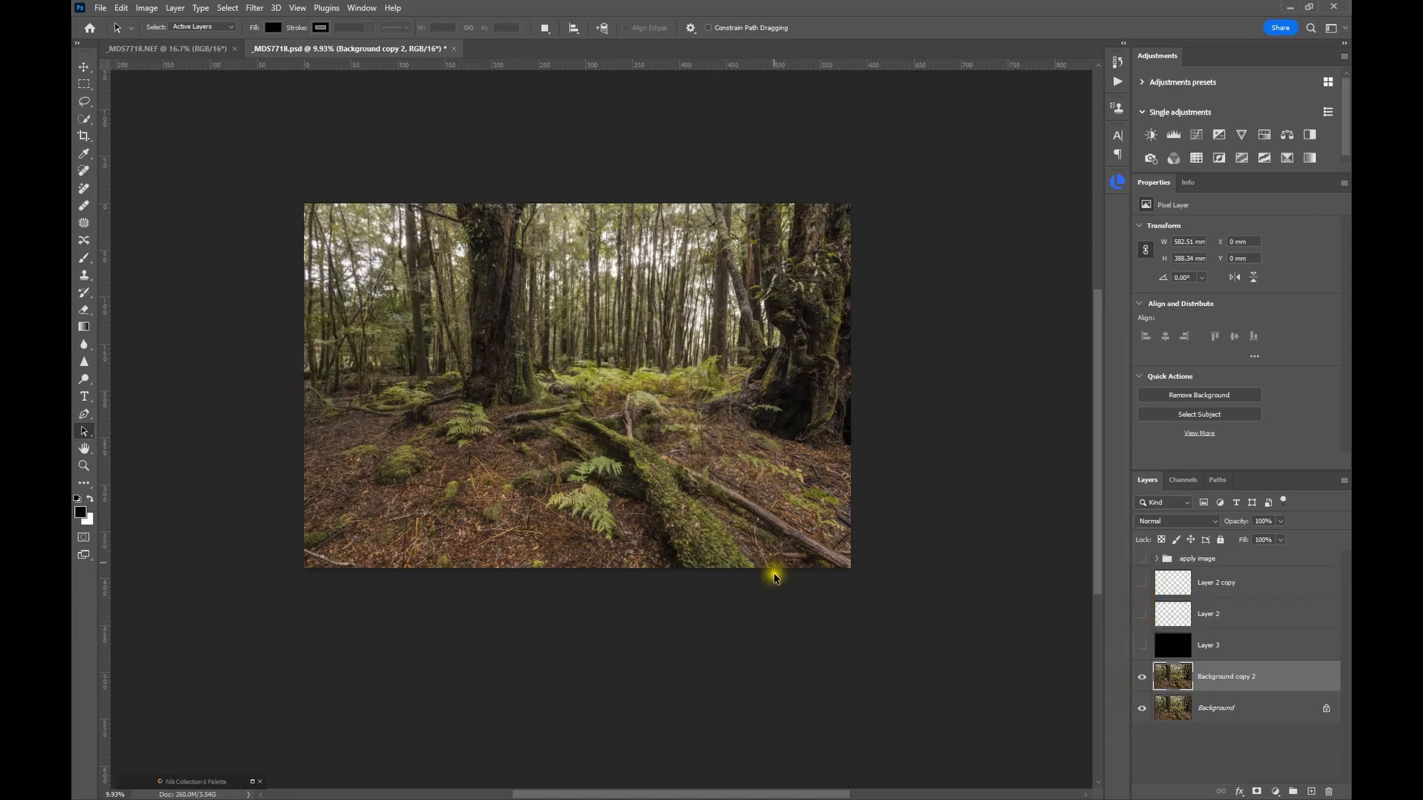
# Set up Apply Image on Background copy 2, comparing the Red, Green and Blue channels and choosing Green with Multiply blending
pyautogui.click(1187, 679)
pyautogui.click(146, 9)
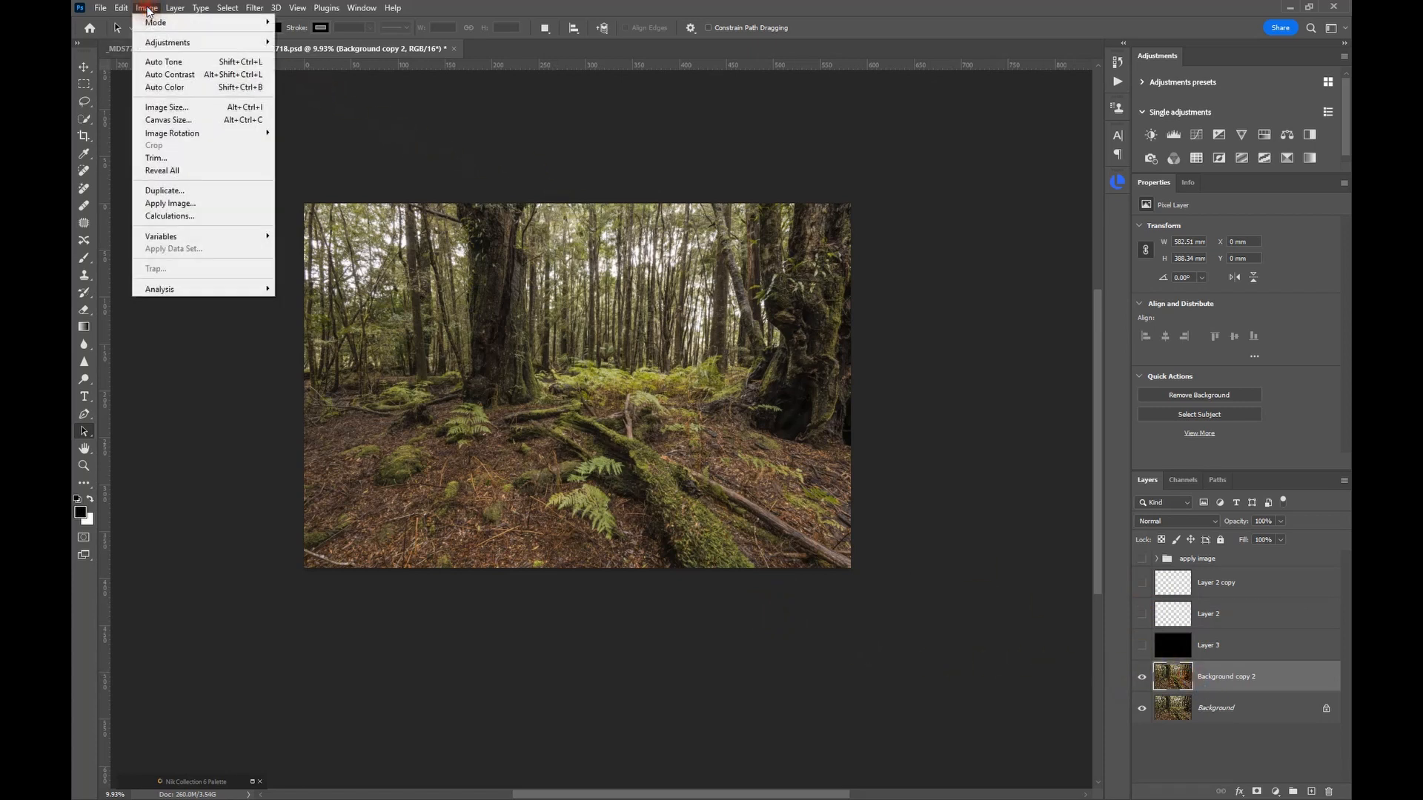
pyautogui.click(152, 204)
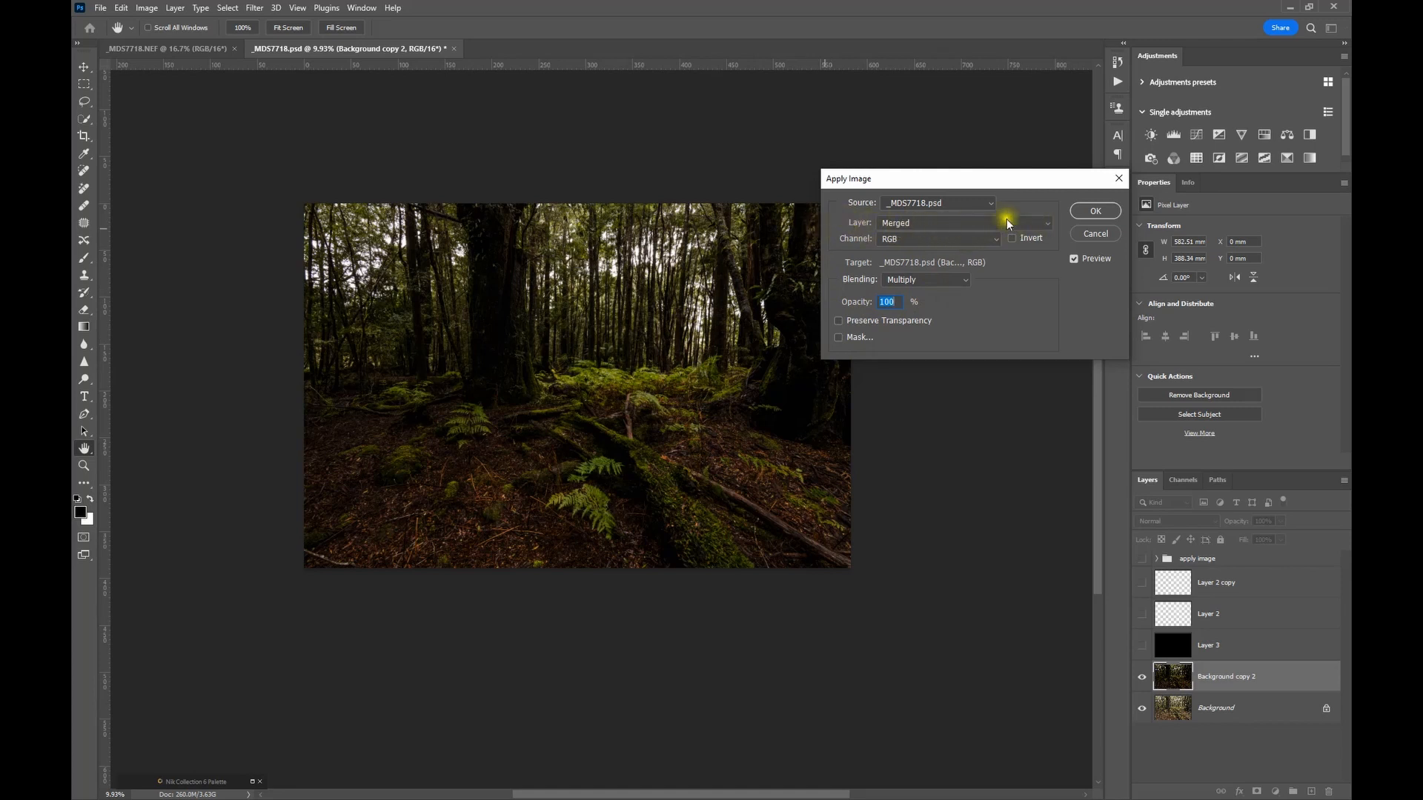
pyautogui.click(918, 242)
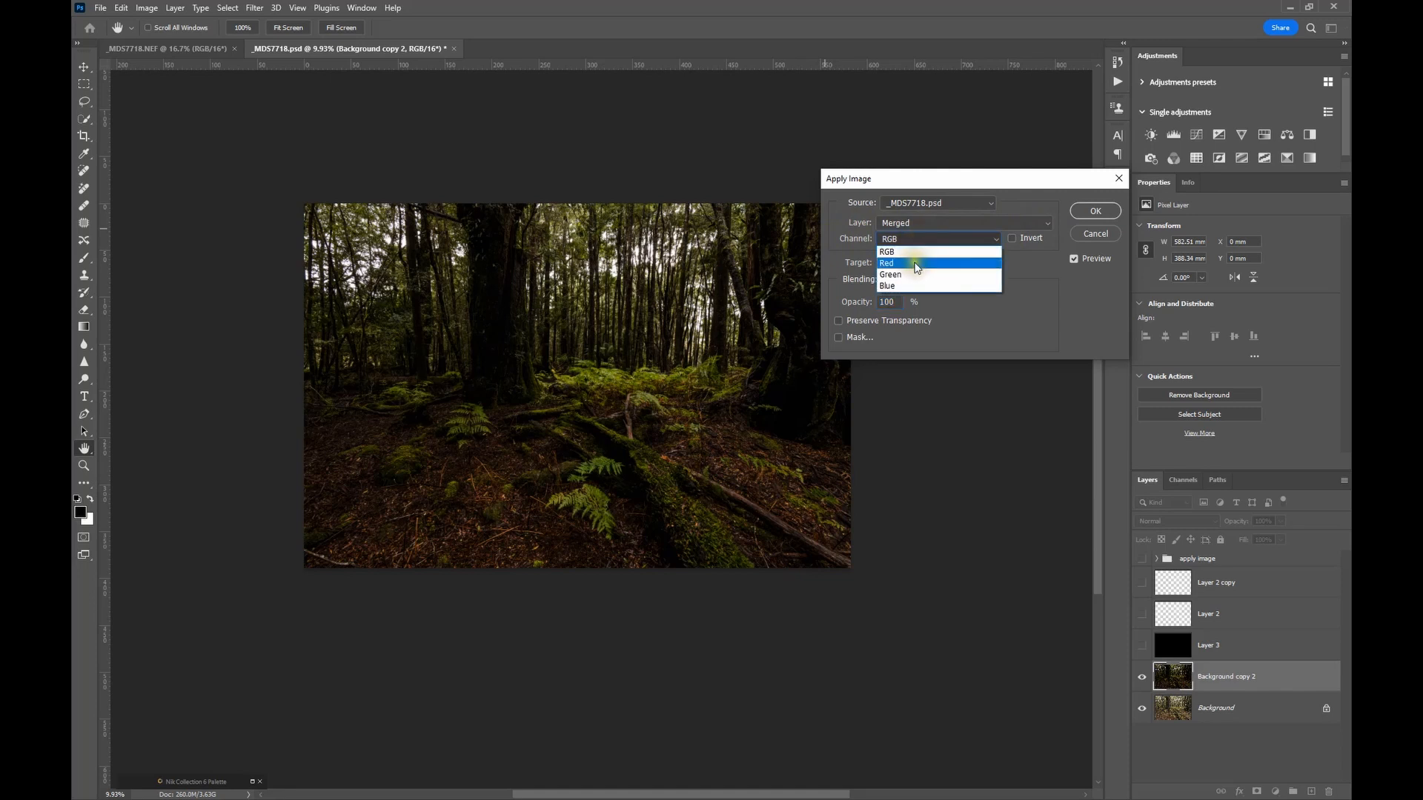
pyautogui.click(915, 263)
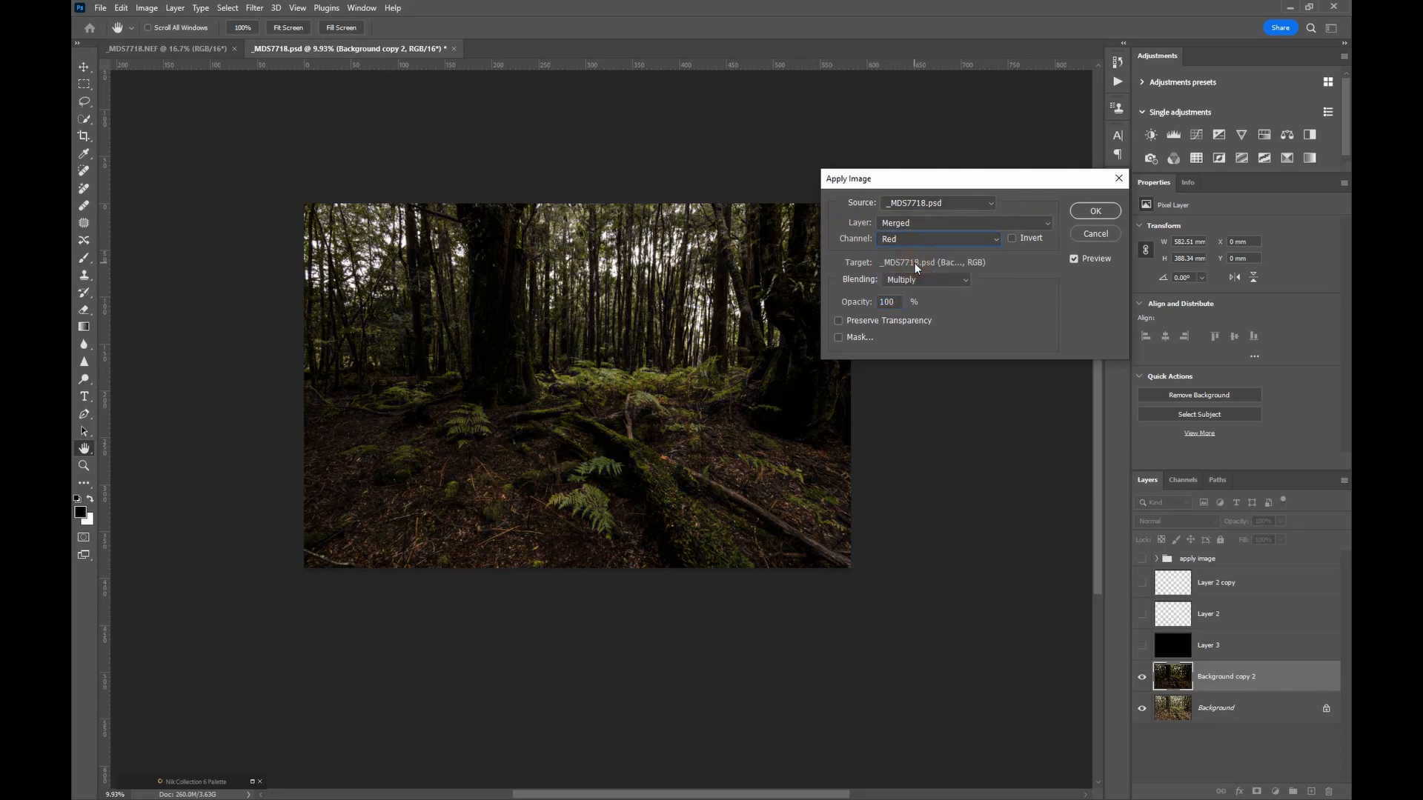
pyautogui.click(904, 240)
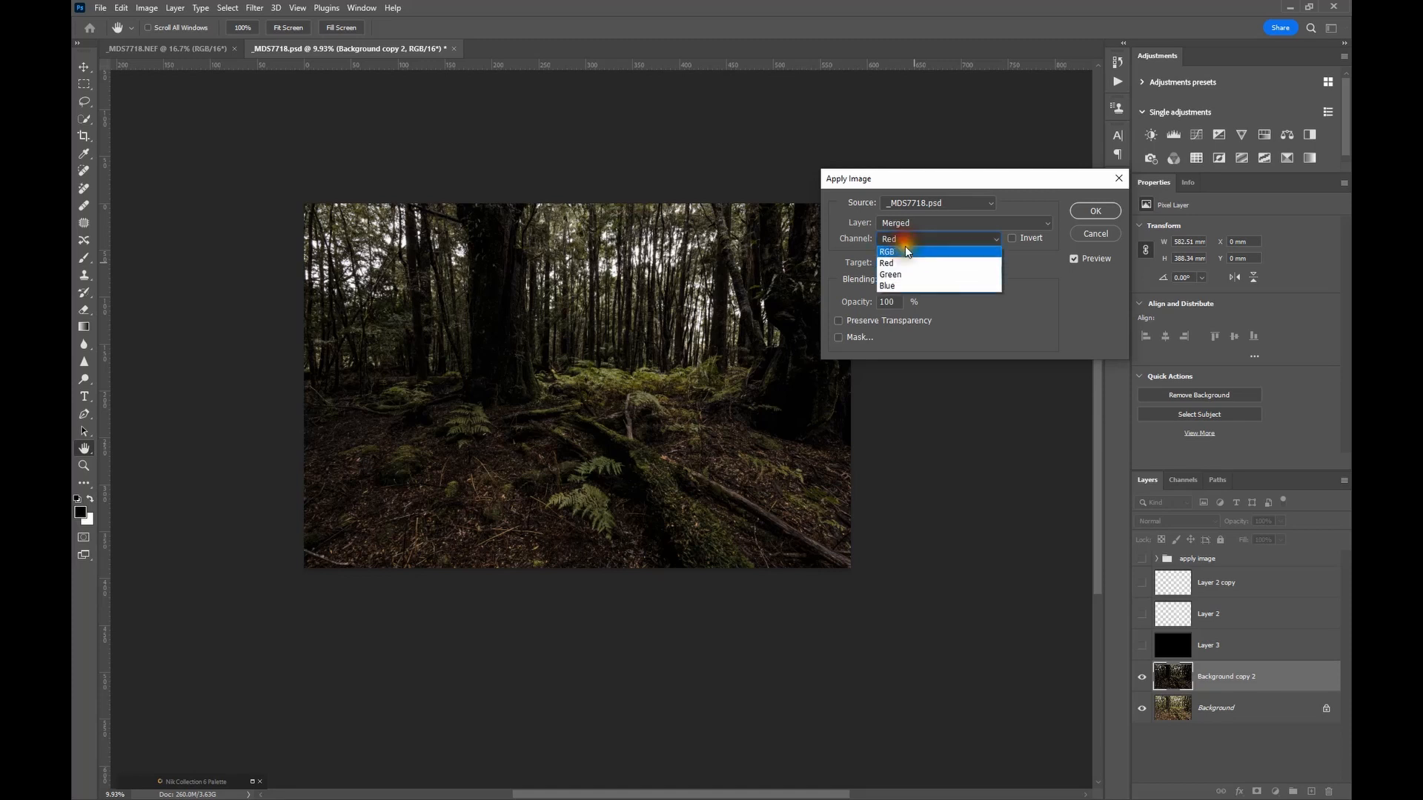
pyautogui.click(905, 275)
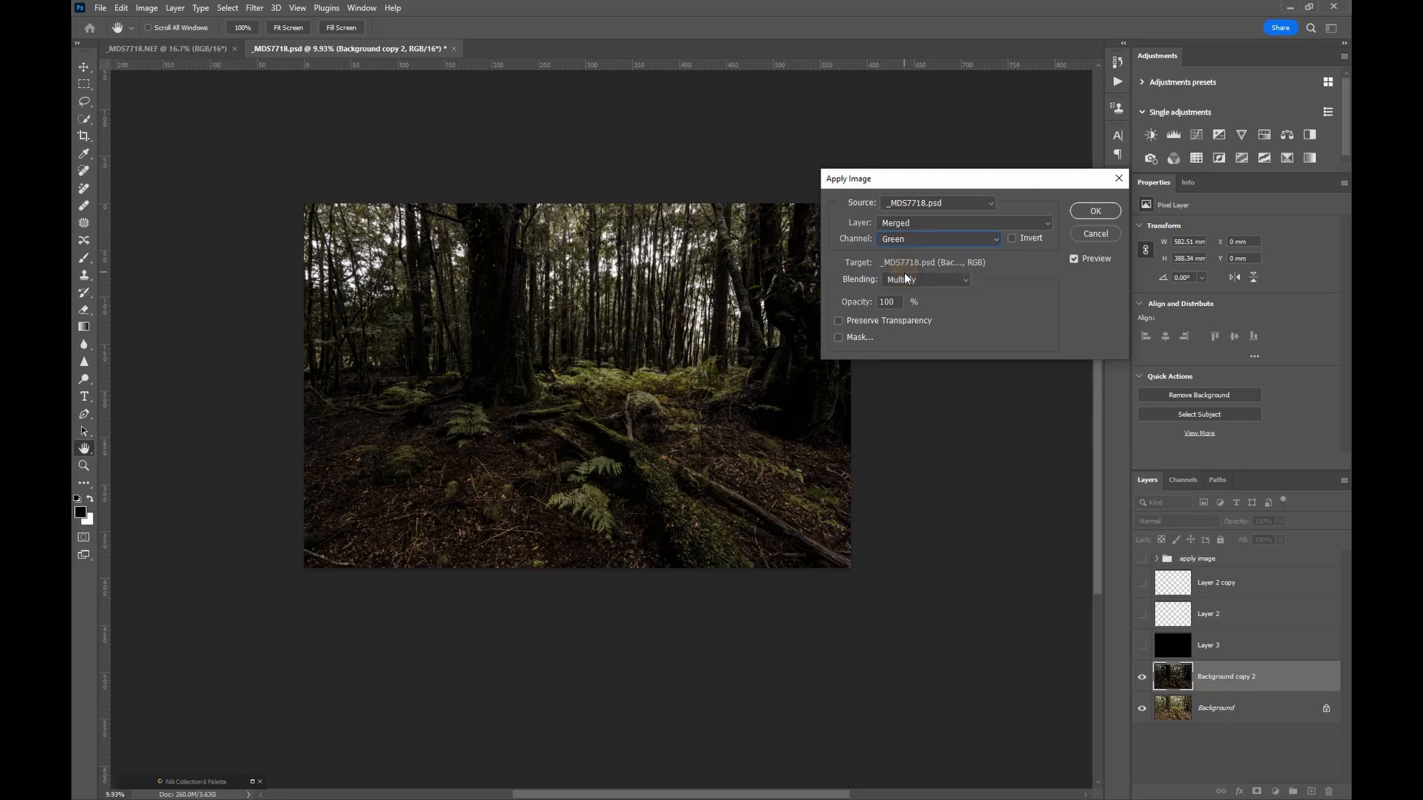
pyautogui.click(907, 240)
pyautogui.click(909, 288)
pyautogui.click(908, 243)
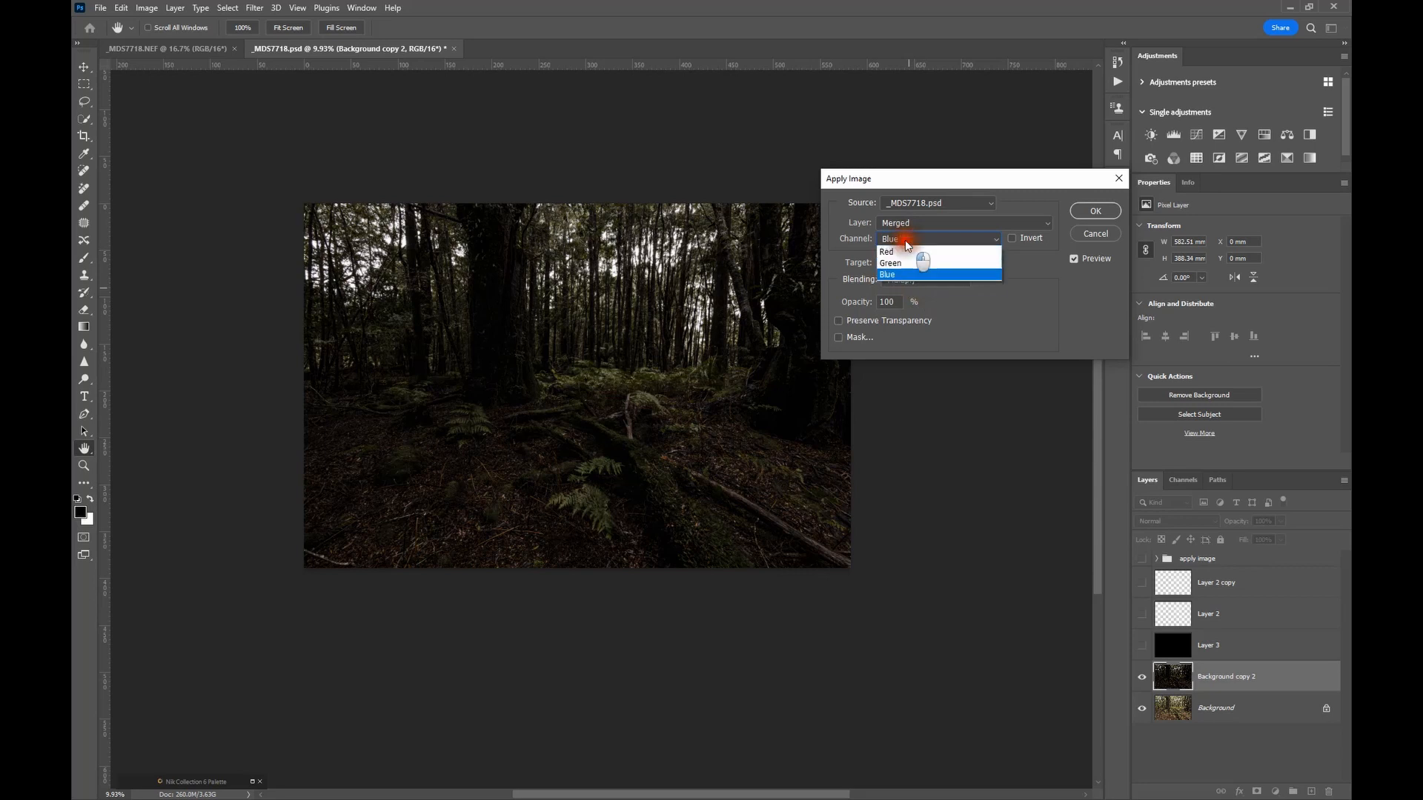
pyautogui.click(906, 276)
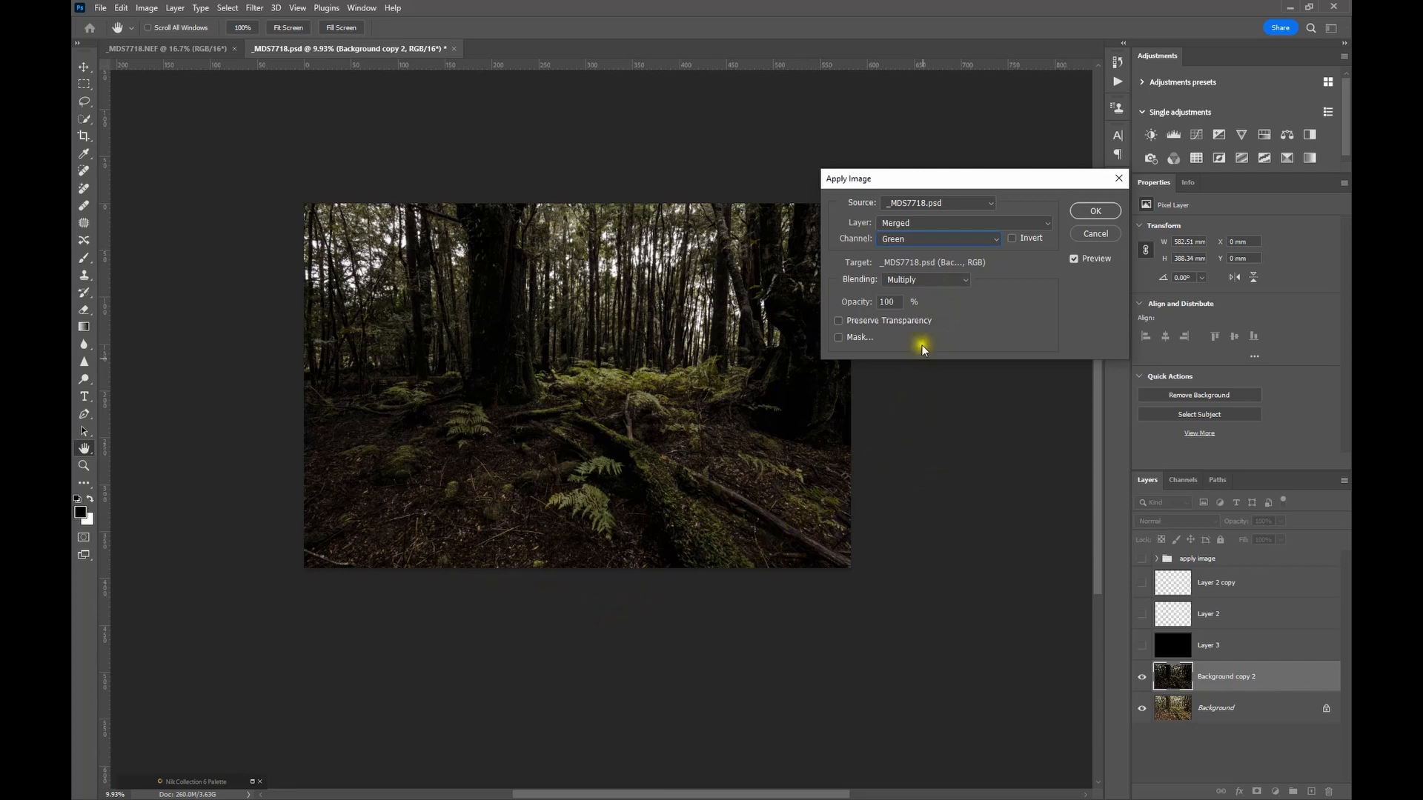
# Try masking the Apply Image effect with the Red, Green and Blue channels of _MDS7718.NEF's Background, and remove the mask
pyautogui.click(840, 338)
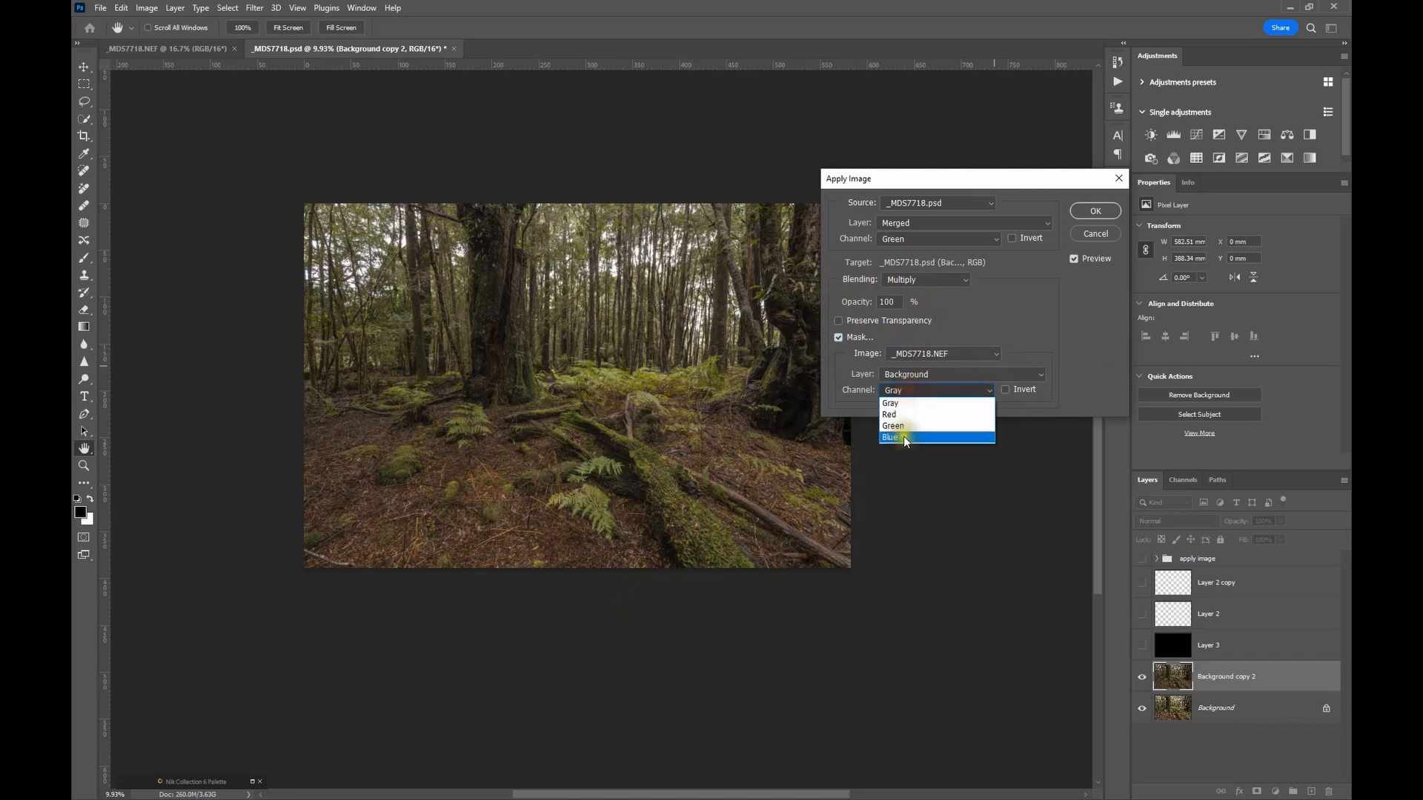
pyautogui.click(903, 415)
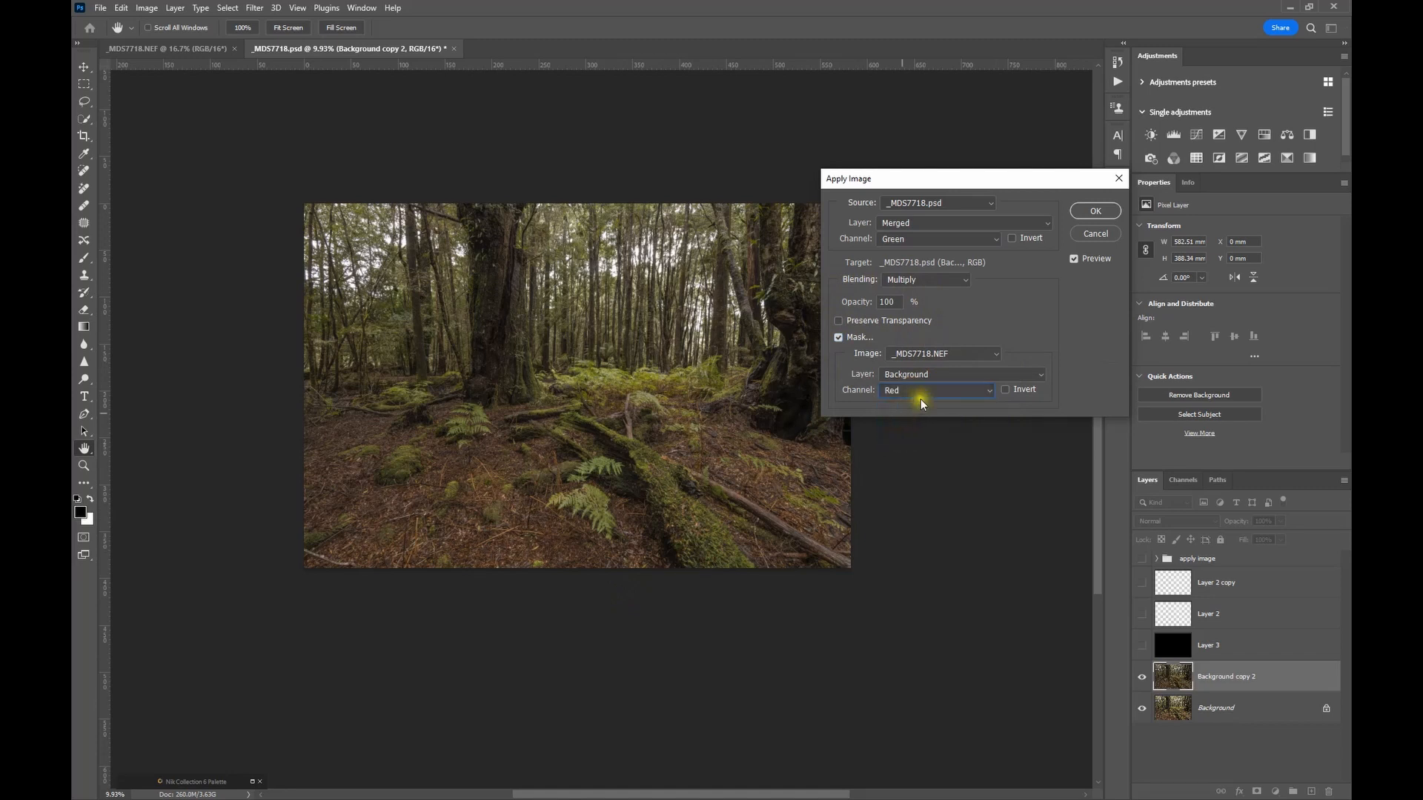
pyautogui.click(920, 396)
pyautogui.click(907, 429)
pyautogui.click(923, 393)
pyautogui.click(914, 438)
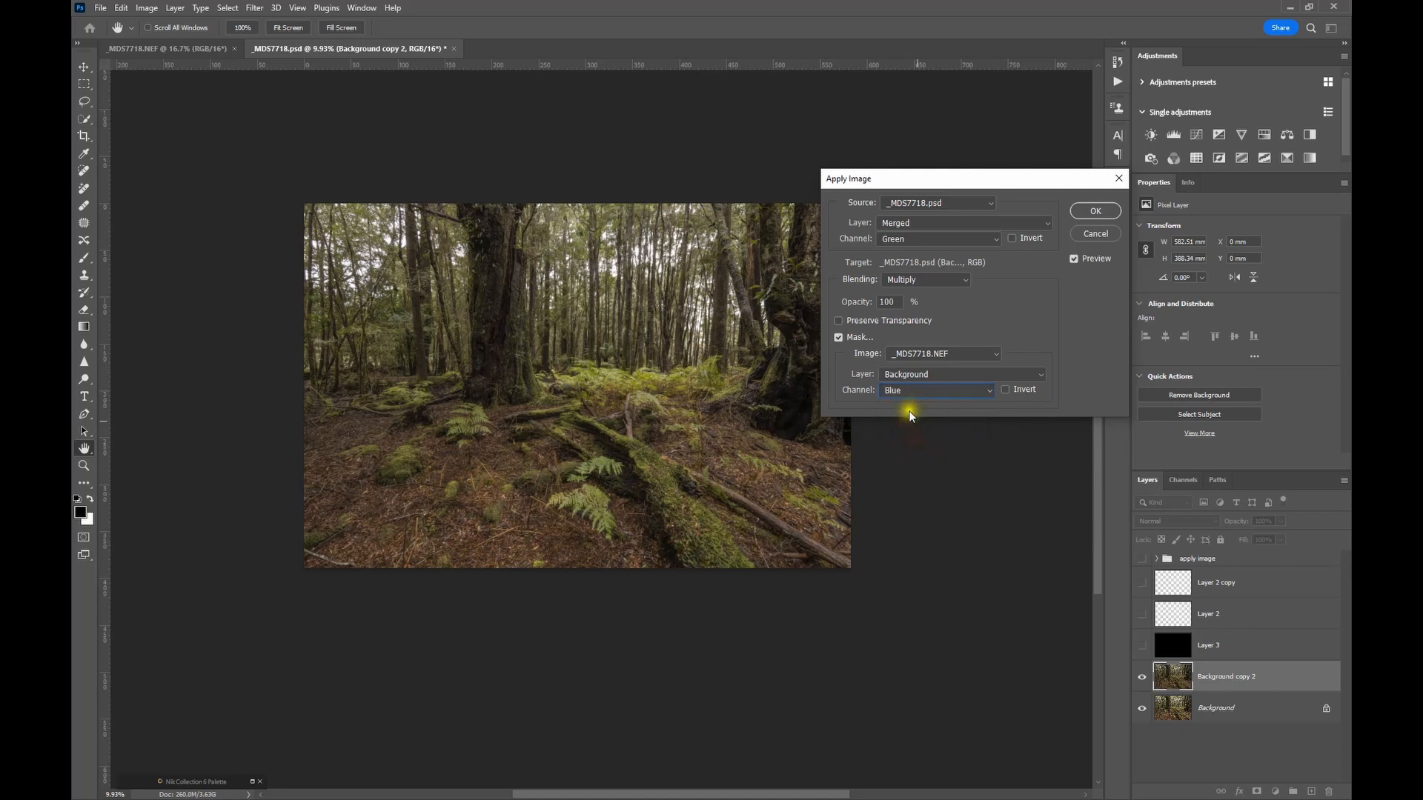
pyautogui.click(837, 338)
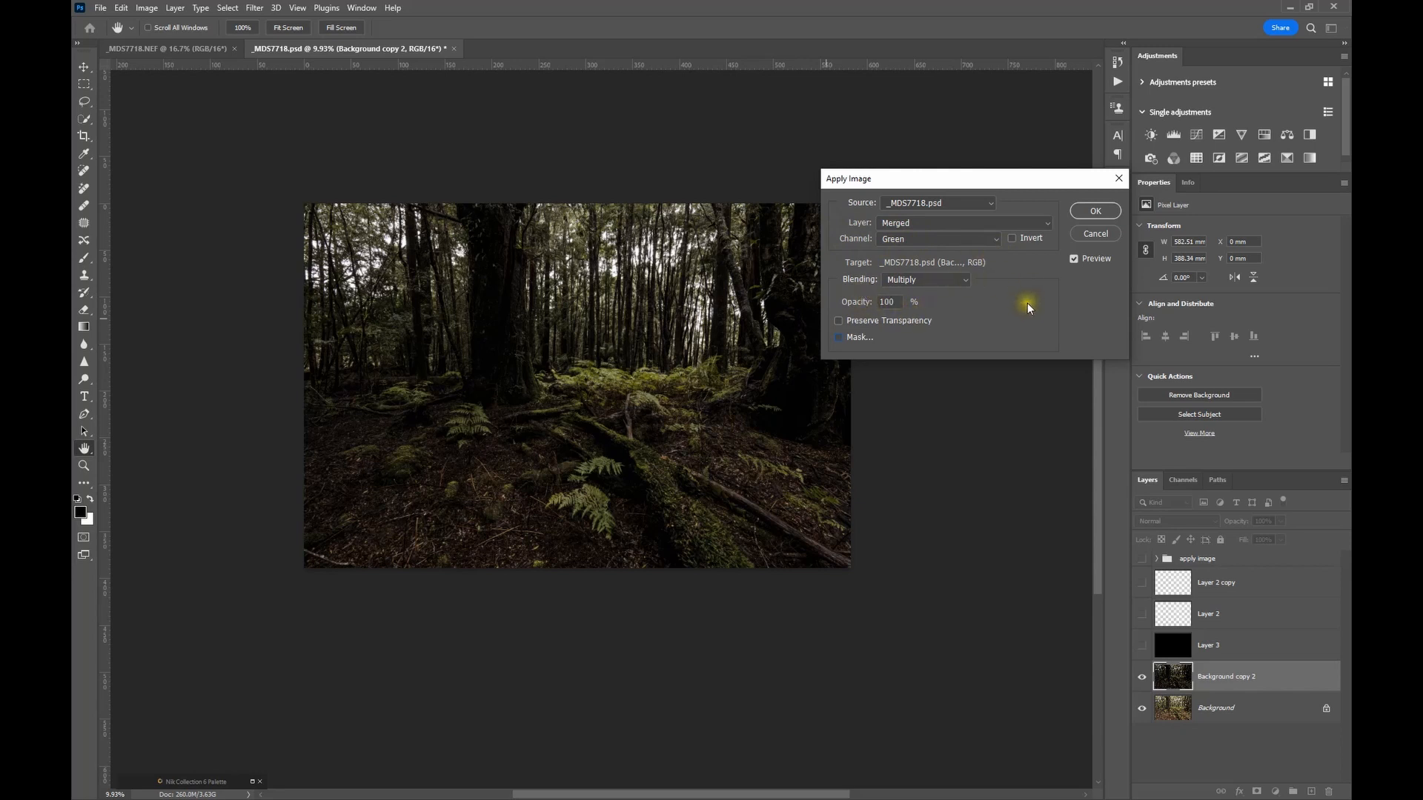
# Apply the Green-channel Multiply blend to Background copy 2 and show Layer 2 copy and Layer 2 again
pyautogui.click(1096, 212)
pyautogui.press('a')
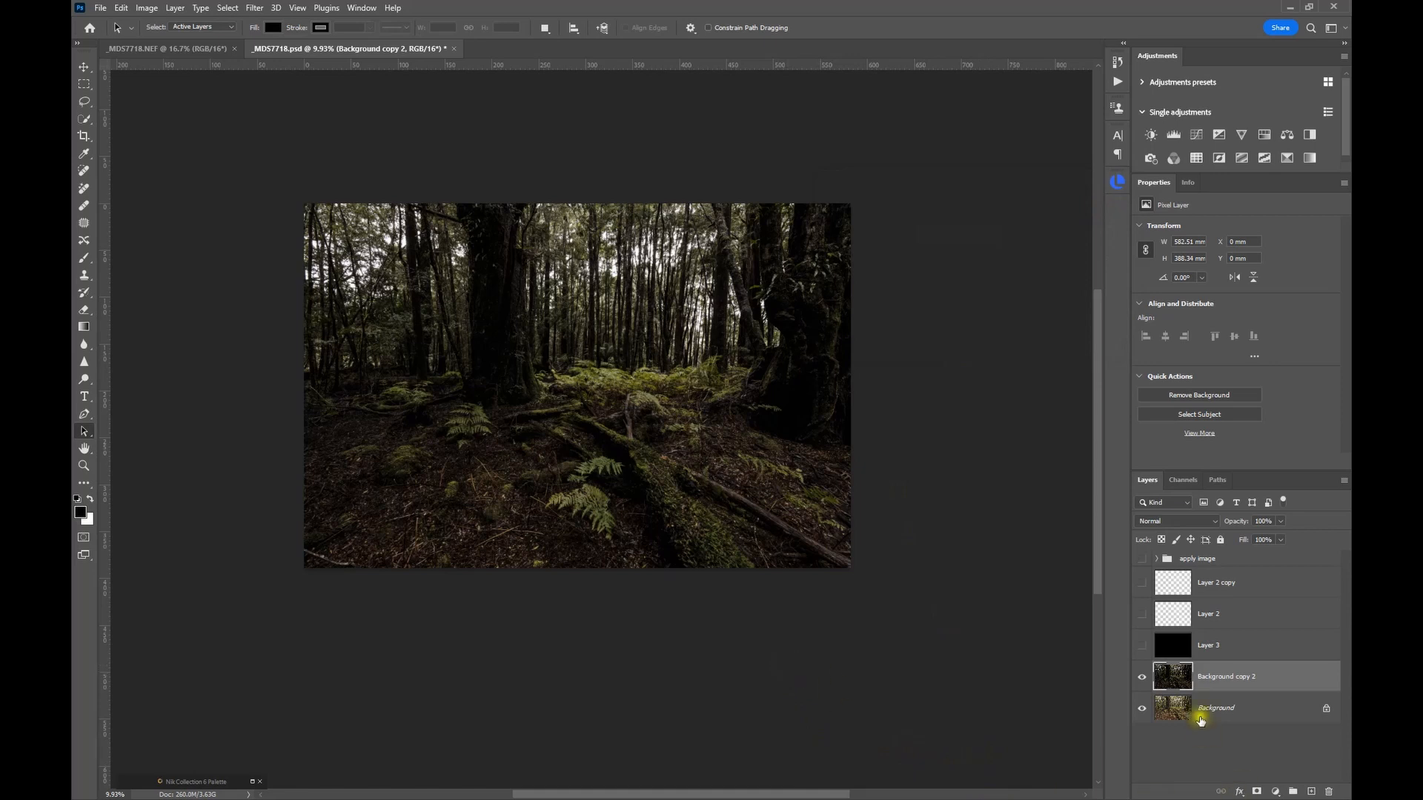
pyautogui.click(1142, 584)
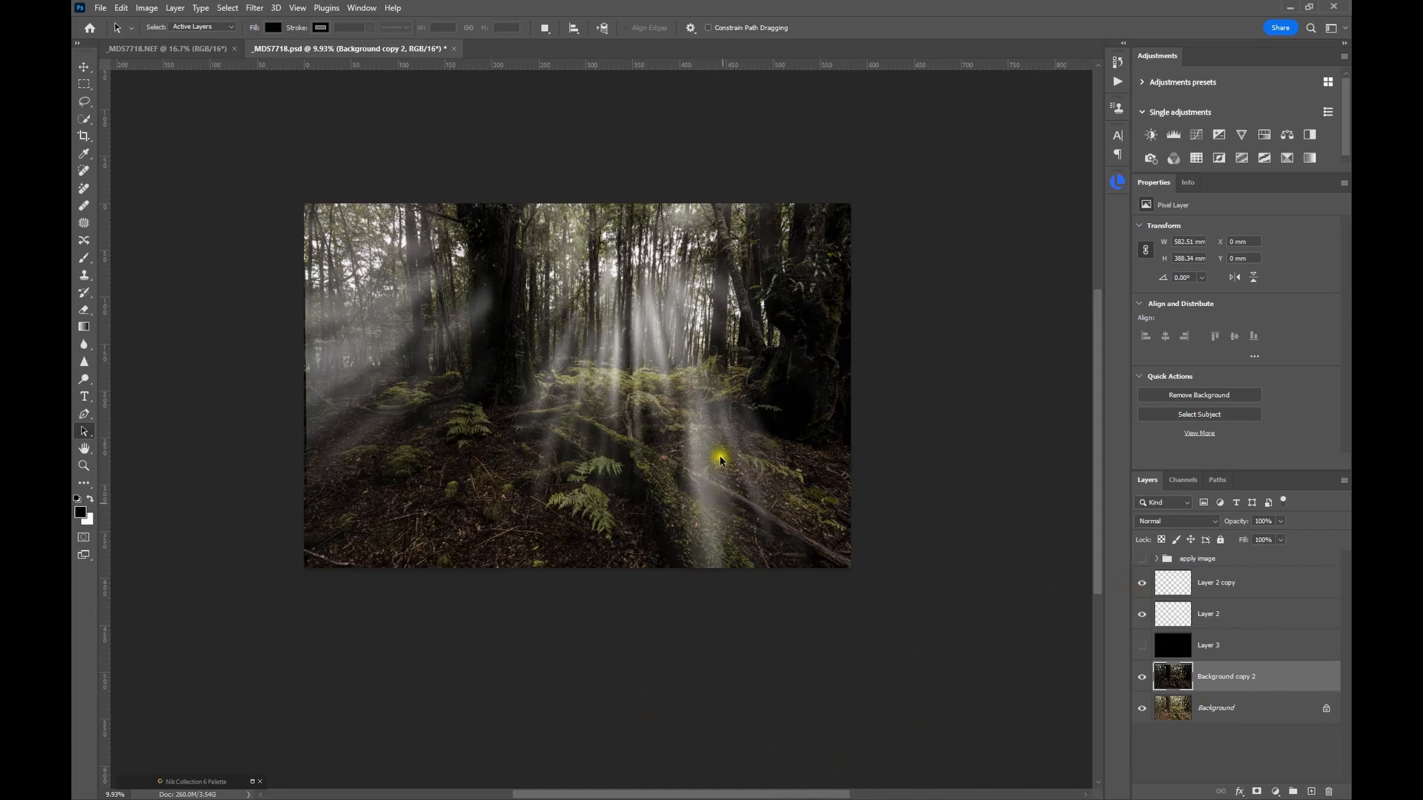
pyautogui.scroll(5, 721, 459)
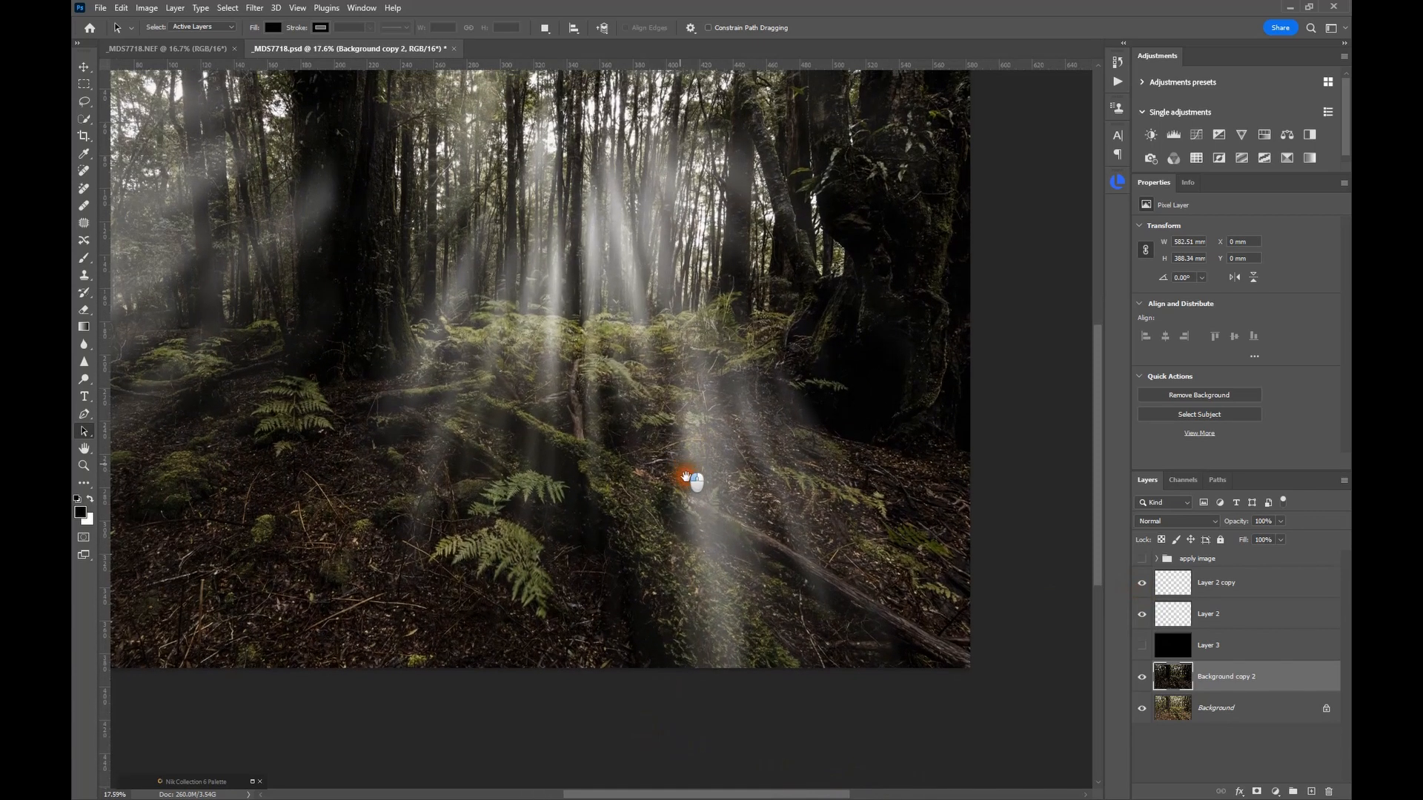
pyautogui.moveTo(685, 478); pyautogui.dragTo(736, 531)
pyautogui.scroll(-2, 766, 534)
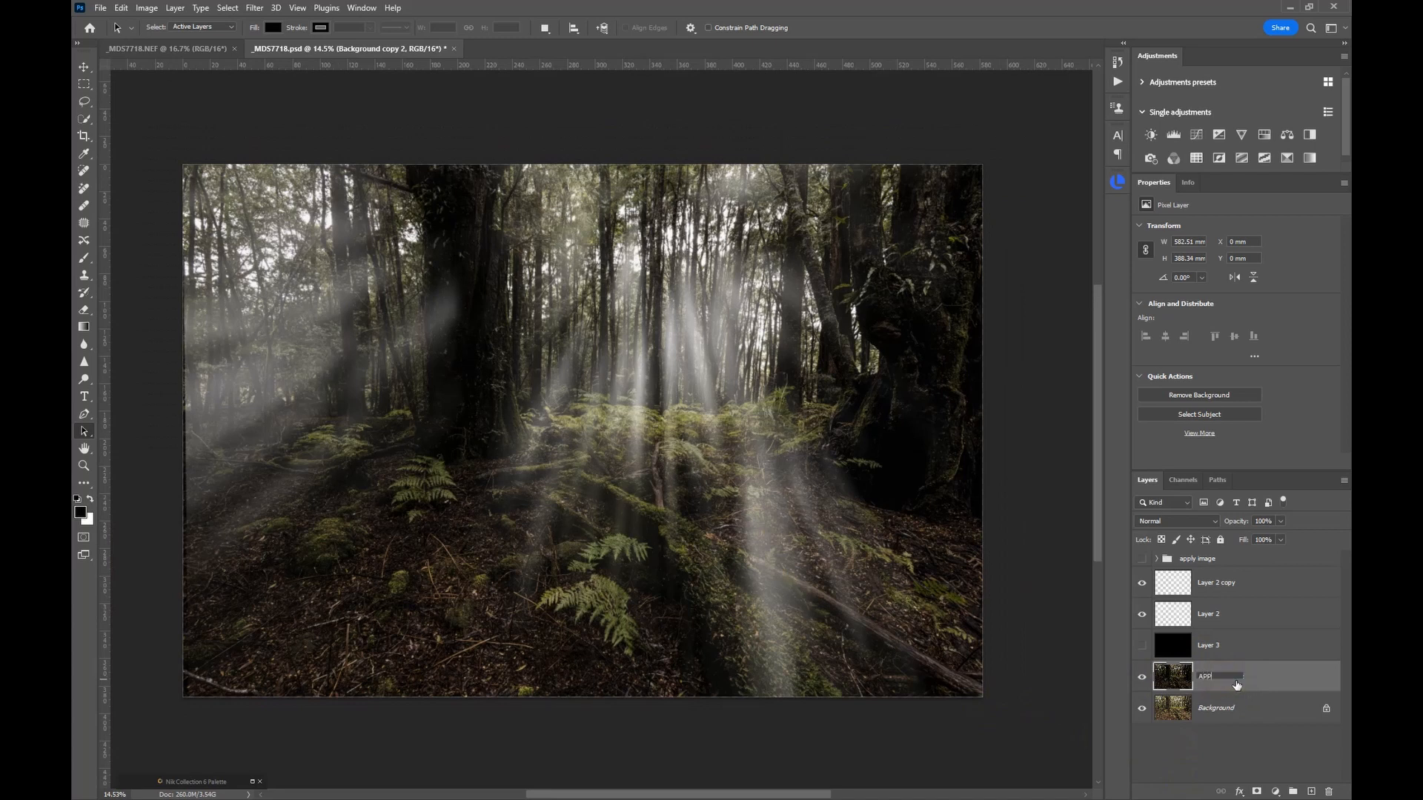
# Rename the Background copy 2 layer as APPLY IMAGE and add a white layer mask to it
pyautogui.press('Return')
pyautogui.click(1257, 790)
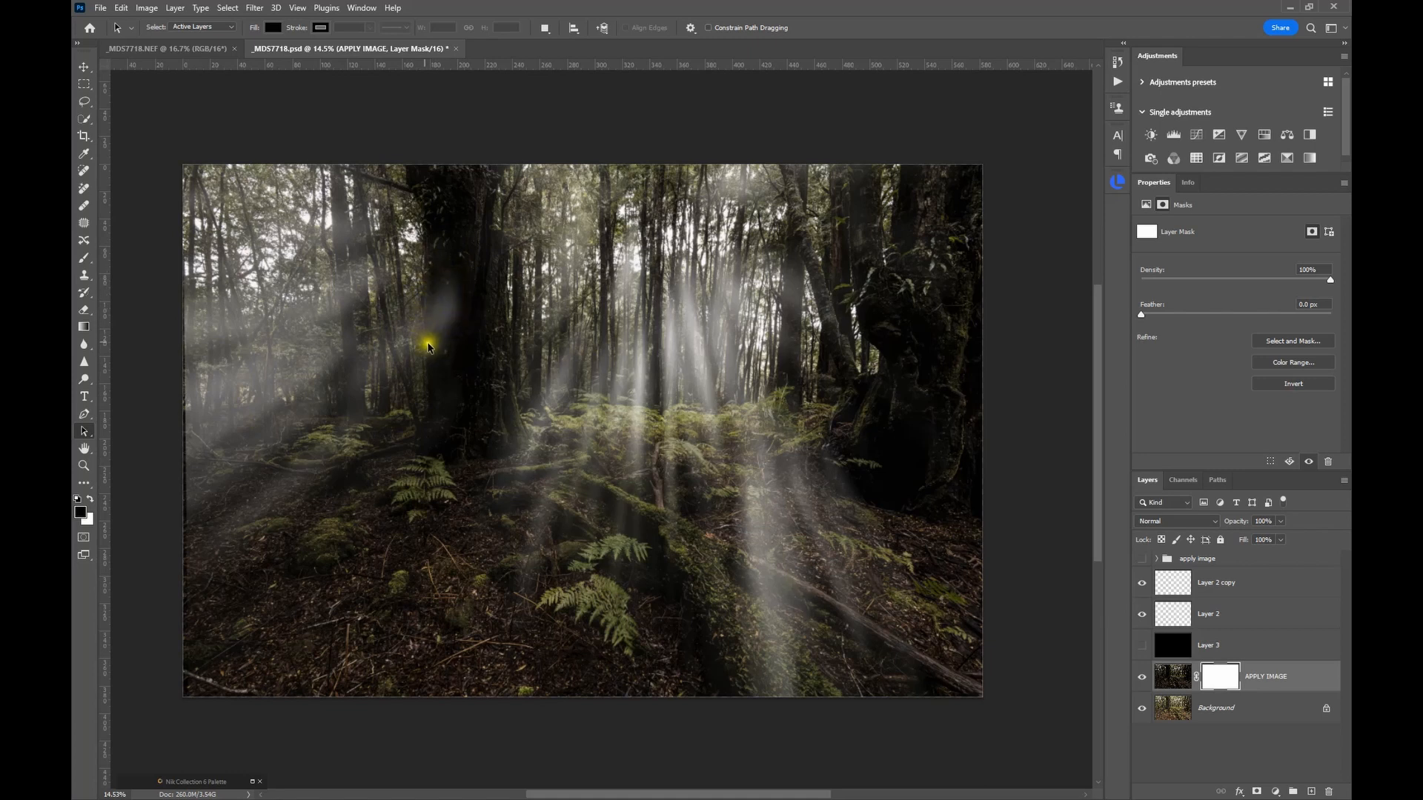
# Hide Layer 2 copy and add a white layer mask to Layer 2
pyautogui.click(1257, 588)
pyautogui.click(1142, 586)
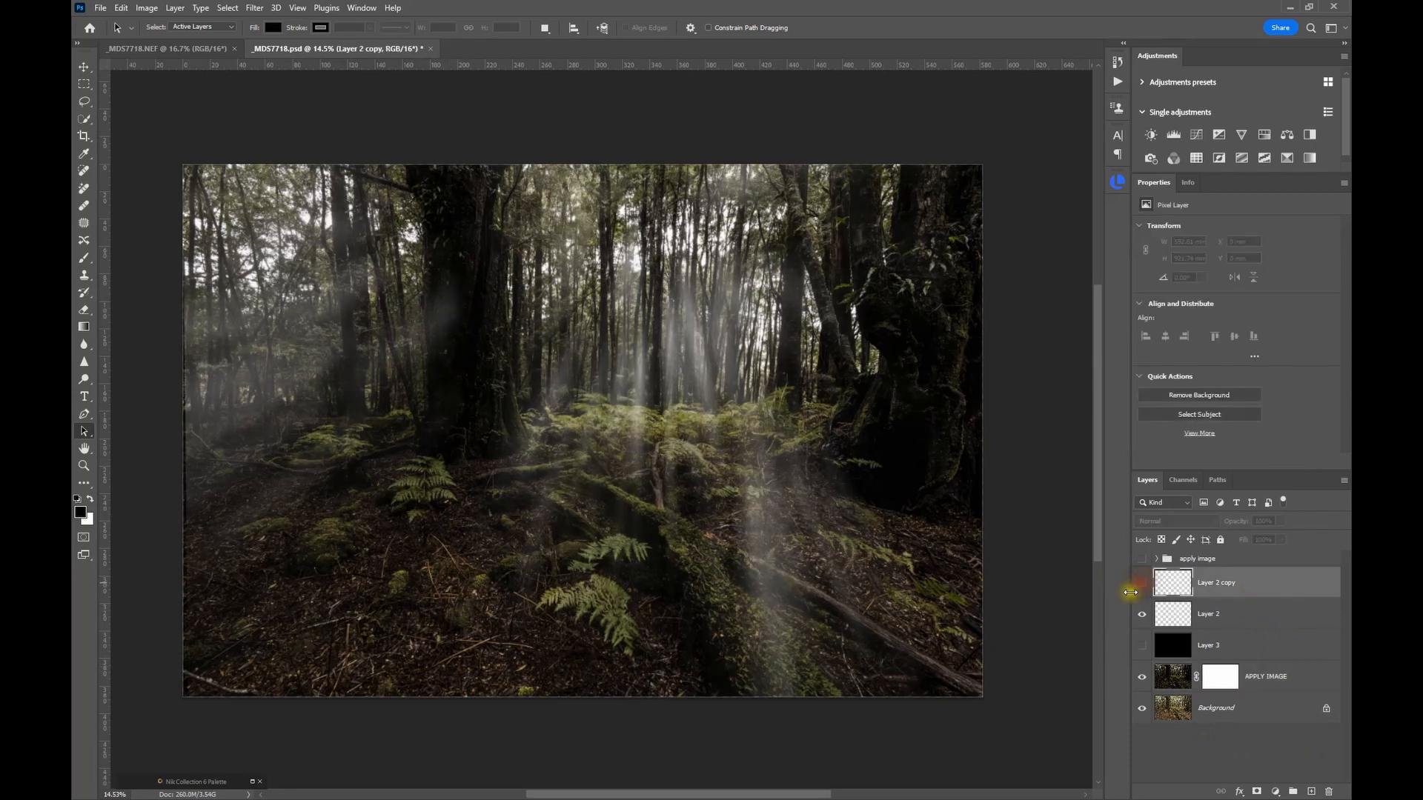
pyautogui.click(1201, 612)
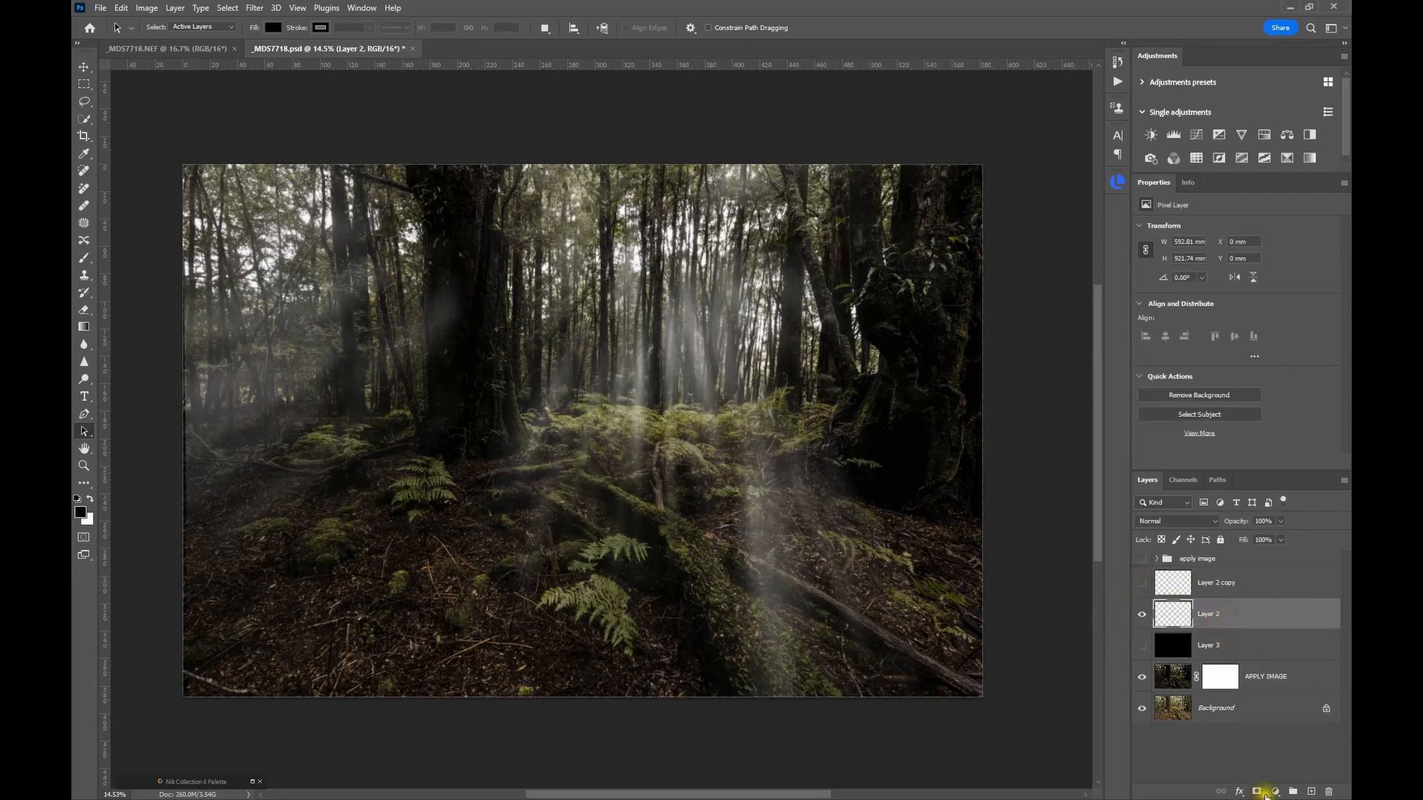
pyautogui.click(1258, 792)
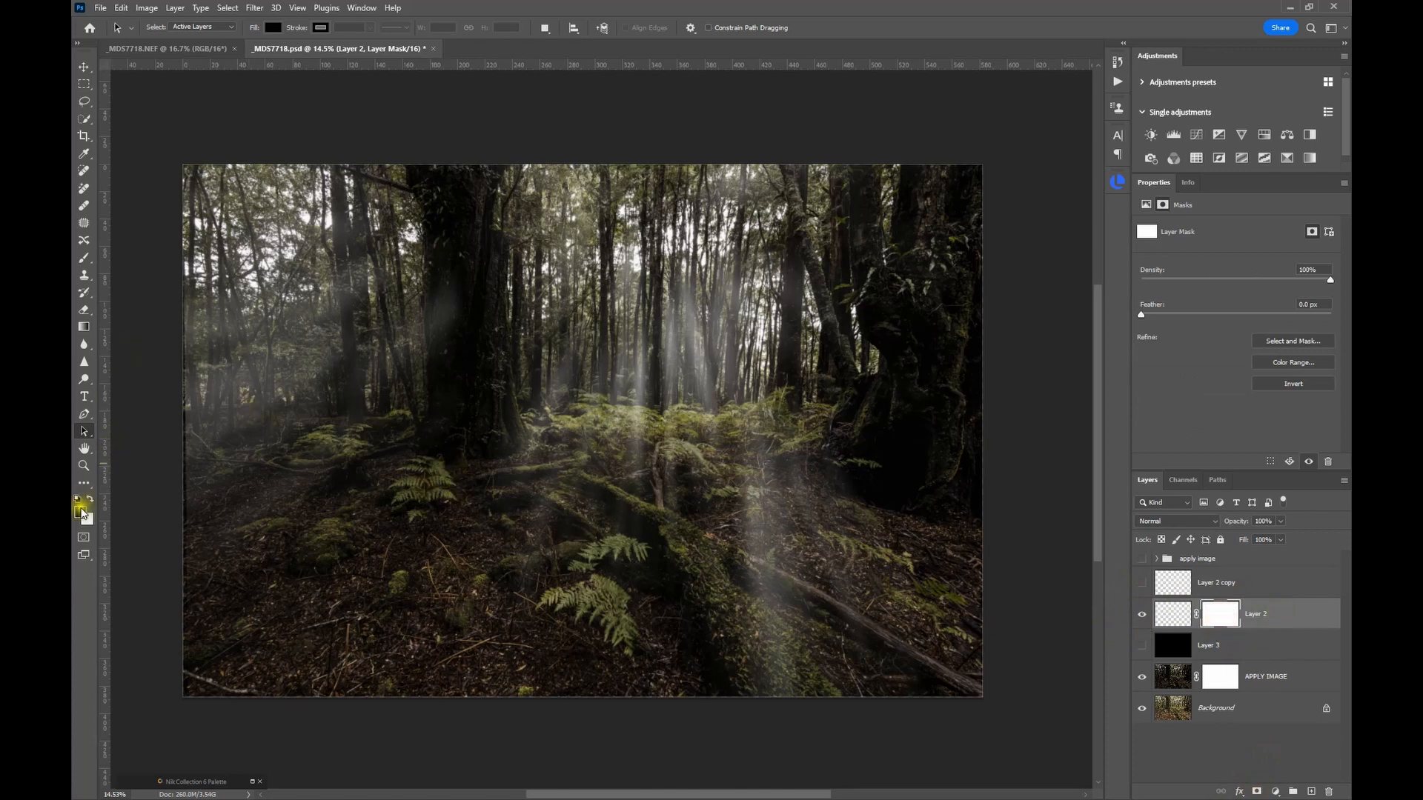
# Paint black on Layer 2's mask with a size-700 brush at 61% opacity over the large left trunk, lower-right ray and photo's left edge
pyautogui.click(84, 260)
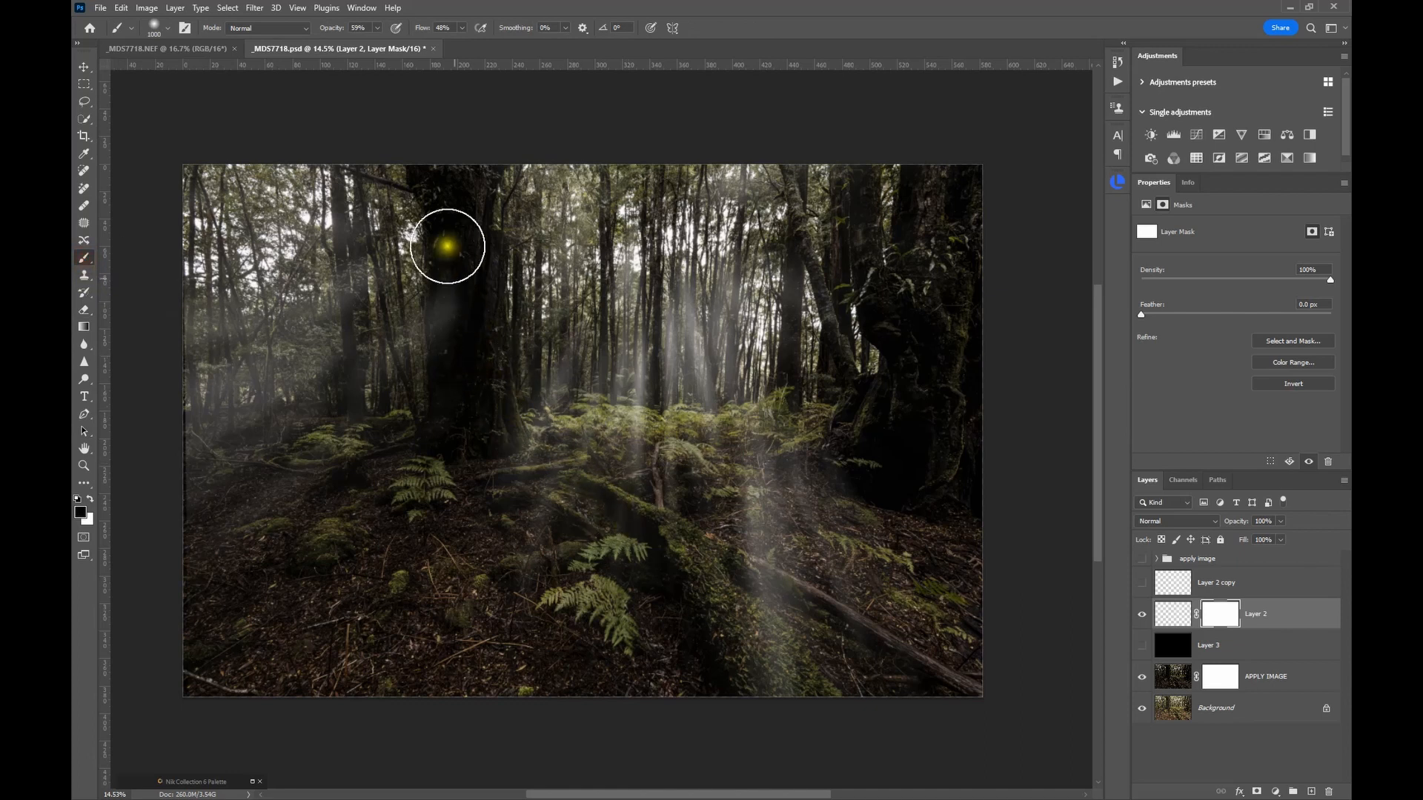
pyautogui.moveTo(338, 34); pyautogui.dragTo(340, 33)
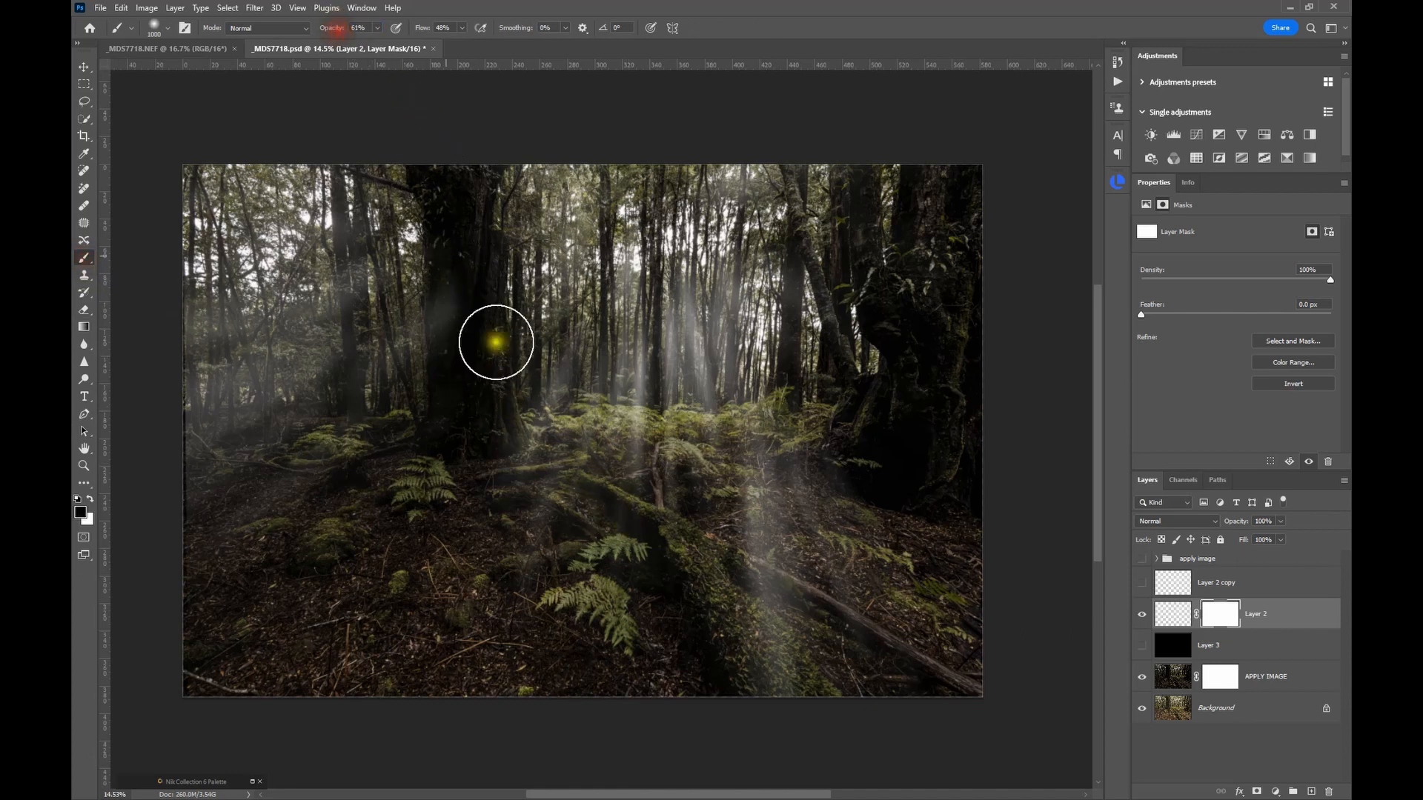
pyautogui.press('[')
pyautogui.press('[')
pyautogui.press('[')
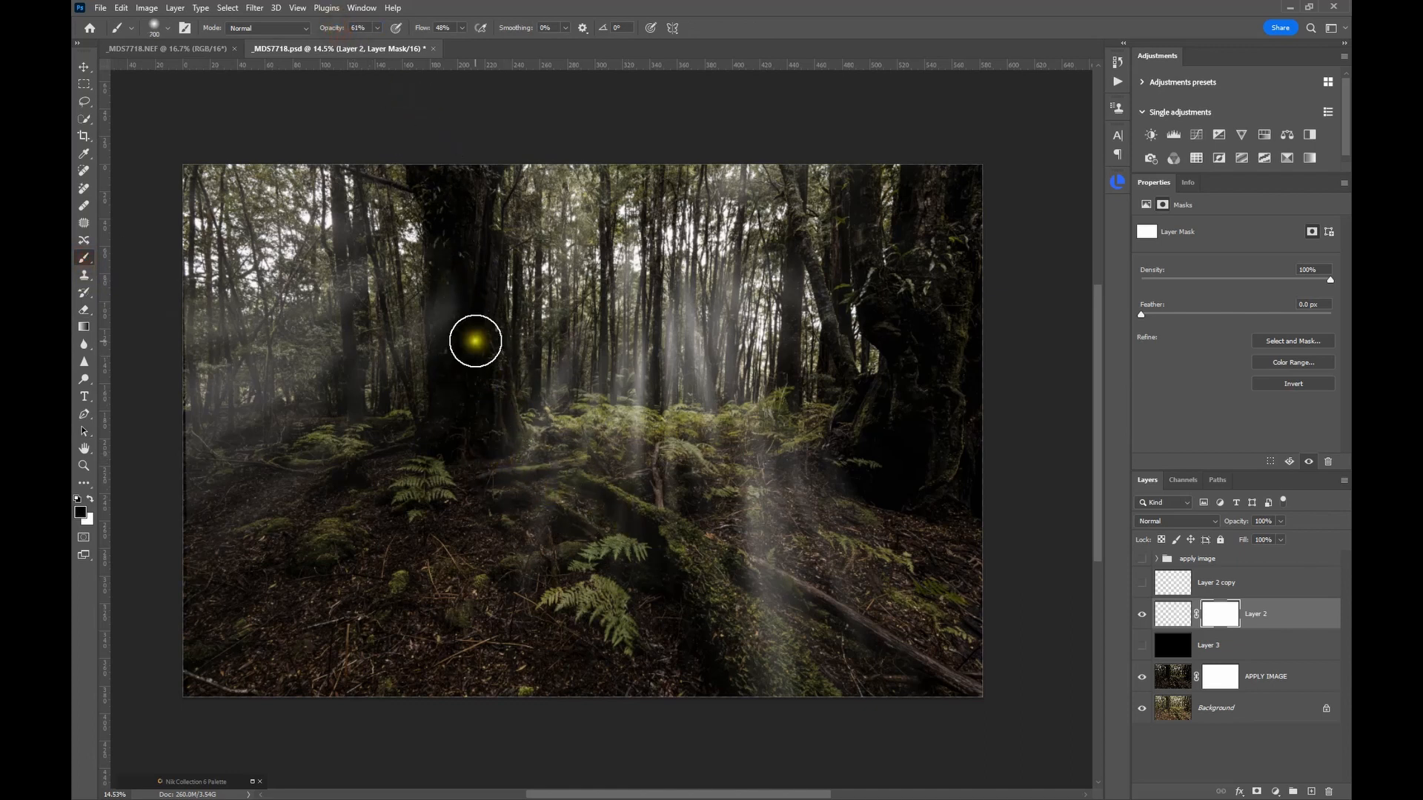
pyautogui.moveTo(461, 298); pyautogui.dragTo(460, 375)
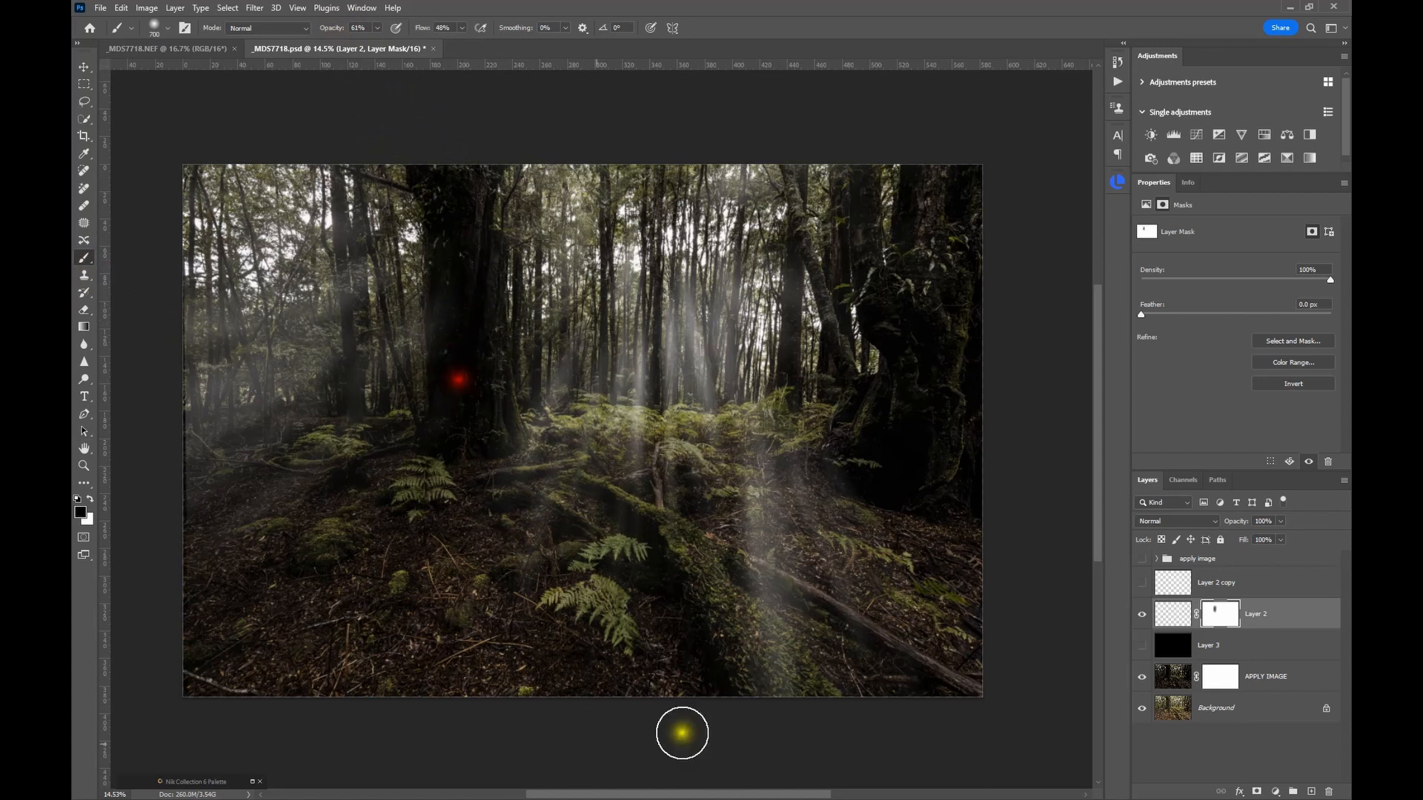
pyautogui.moveTo(786, 707)
pyautogui.mouseDown()
pyautogui.moveTo(791, 615)
pyautogui.moveTo(739, 593)
pyautogui.moveTo(777, 666)
pyautogui.moveTo(761, 555)
pyautogui.moveTo(779, 684)
pyautogui.moveTo(758, 578)
pyautogui.moveTo(751, 616)
pyautogui.moveTo(780, 601)
pyautogui.moveTo(846, 649)
pyautogui.moveTo(858, 639)
pyautogui.moveTo(776, 639)
pyautogui.mouseUp()
pyautogui.moveTo(273, 514); pyautogui.dragTo(166, 536)
pyautogui.moveTo(164, 300)
pyautogui.mouseDown()
pyautogui.moveTo(167, 455)
pyautogui.moveTo(188, 223)
pyautogui.moveTo(213, 319)
pyautogui.moveTo(209, 130)
pyautogui.mouseUp()
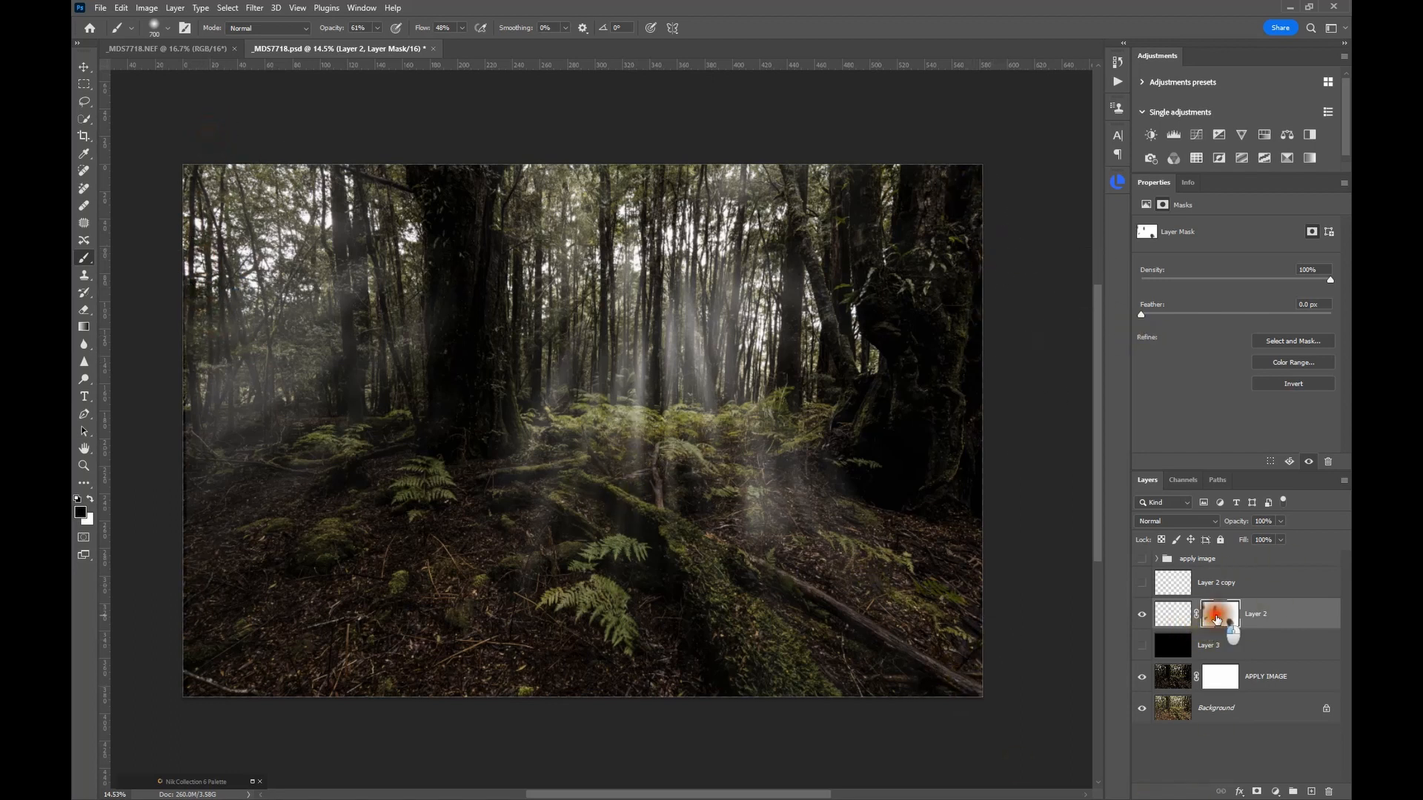
# Show Layer 2 copy and duplicate Layer 2's painted mask onto it
pyautogui.click(1142, 584)
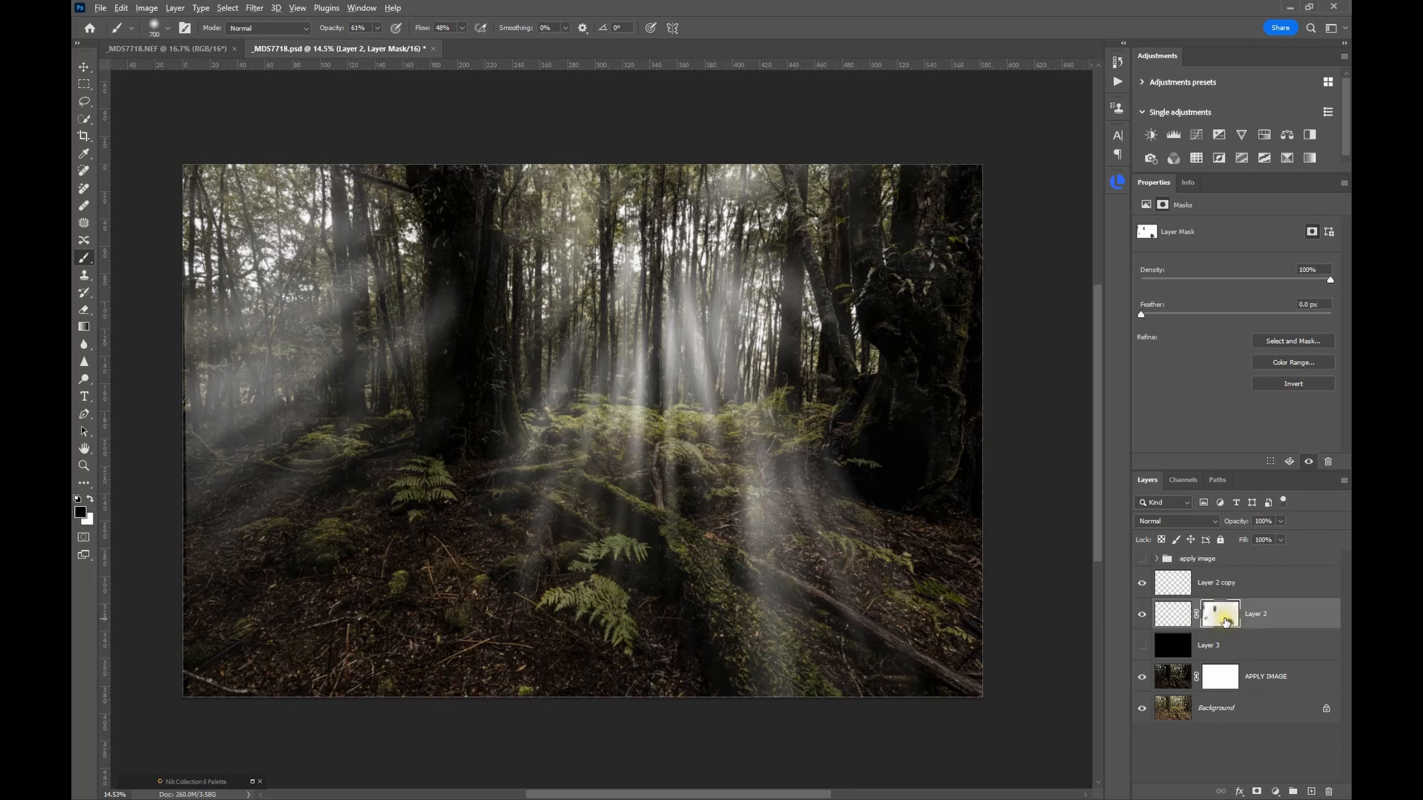
pyautogui.moveTo(1224, 621); pyautogui.dragTo(1227, 588)
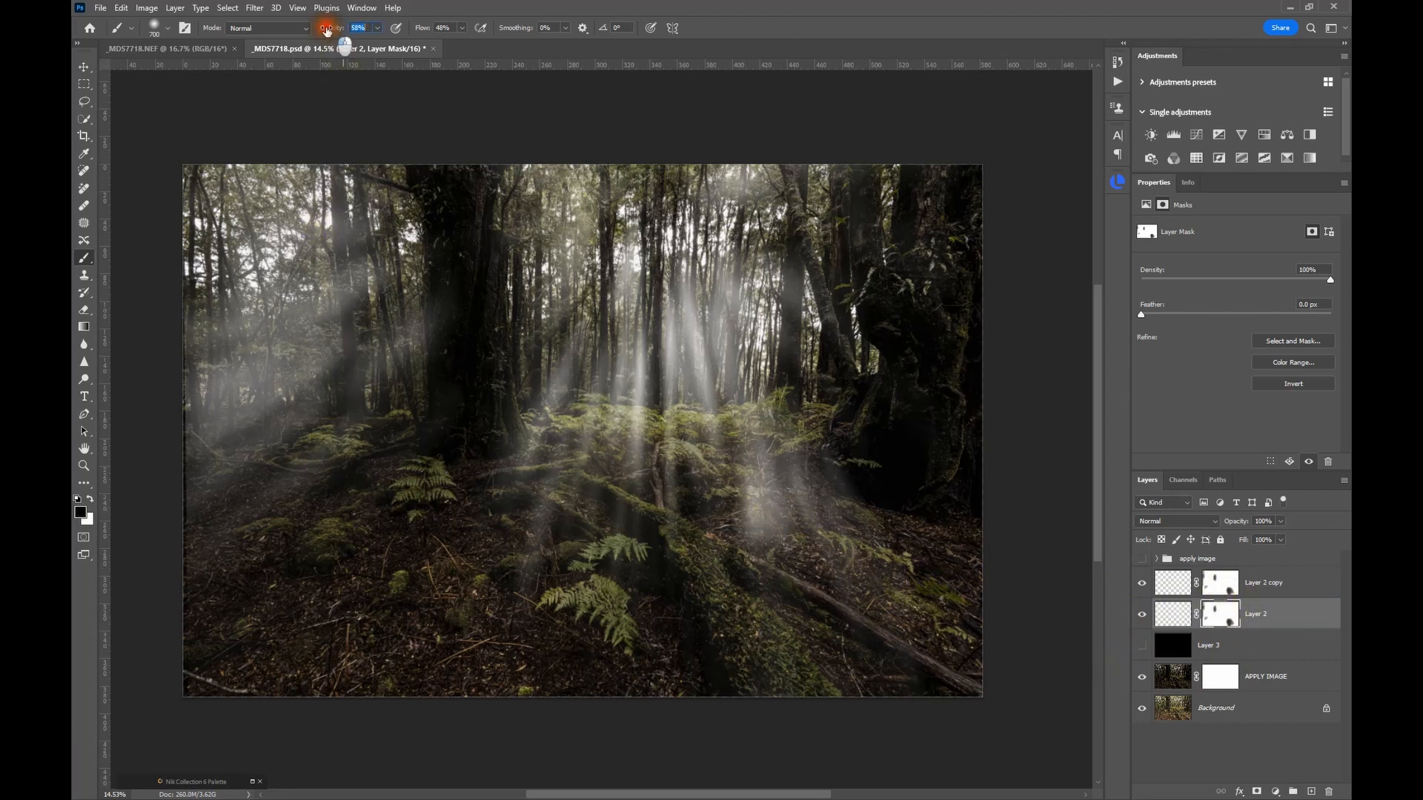
# With the brush at 27% opacity, soften the right-hand ray on Layer 2's mask in black and restore rays over the central forest floor in white
pyautogui.moveTo(327, 30); pyautogui.dragTo(304, 29)
pyautogui.moveTo(759, 551)
pyautogui.mouseDown()
pyautogui.moveTo(781, 556)
pyautogui.moveTo(776, 543)
pyautogui.moveTo(798, 581)
pyautogui.moveTo(860, 556)
pyautogui.moveTo(828, 533)
pyautogui.moveTo(756, 533)
pyautogui.moveTo(755, 514)
pyautogui.moveTo(785, 563)
pyautogui.moveTo(803, 498)
pyautogui.moveTo(842, 570)
pyautogui.moveTo(732, 499)
pyautogui.moveTo(804, 524)
pyautogui.moveTo(730, 499)
pyautogui.moveTo(803, 540)
pyautogui.moveTo(778, 524)
pyautogui.mouseUp()
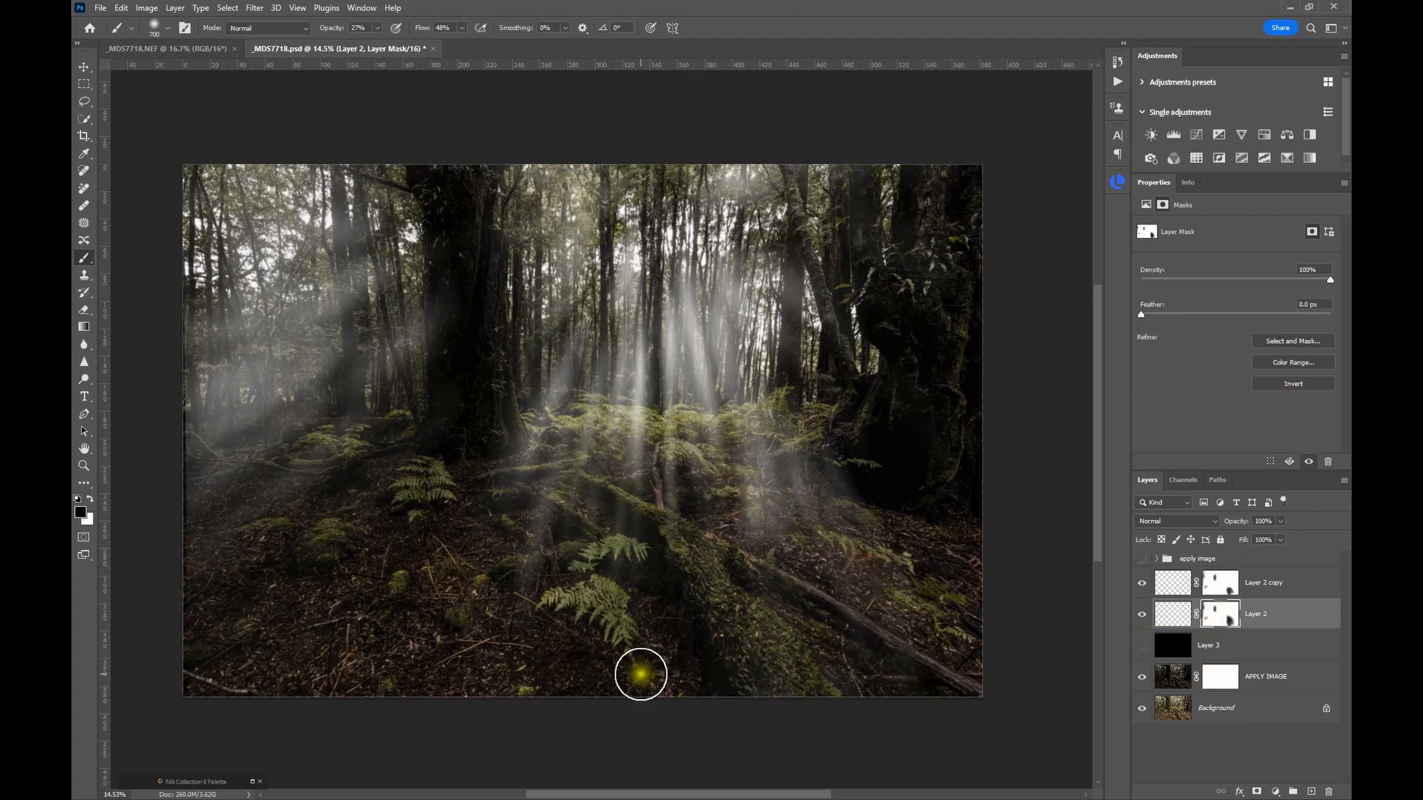
pyautogui.press('x')
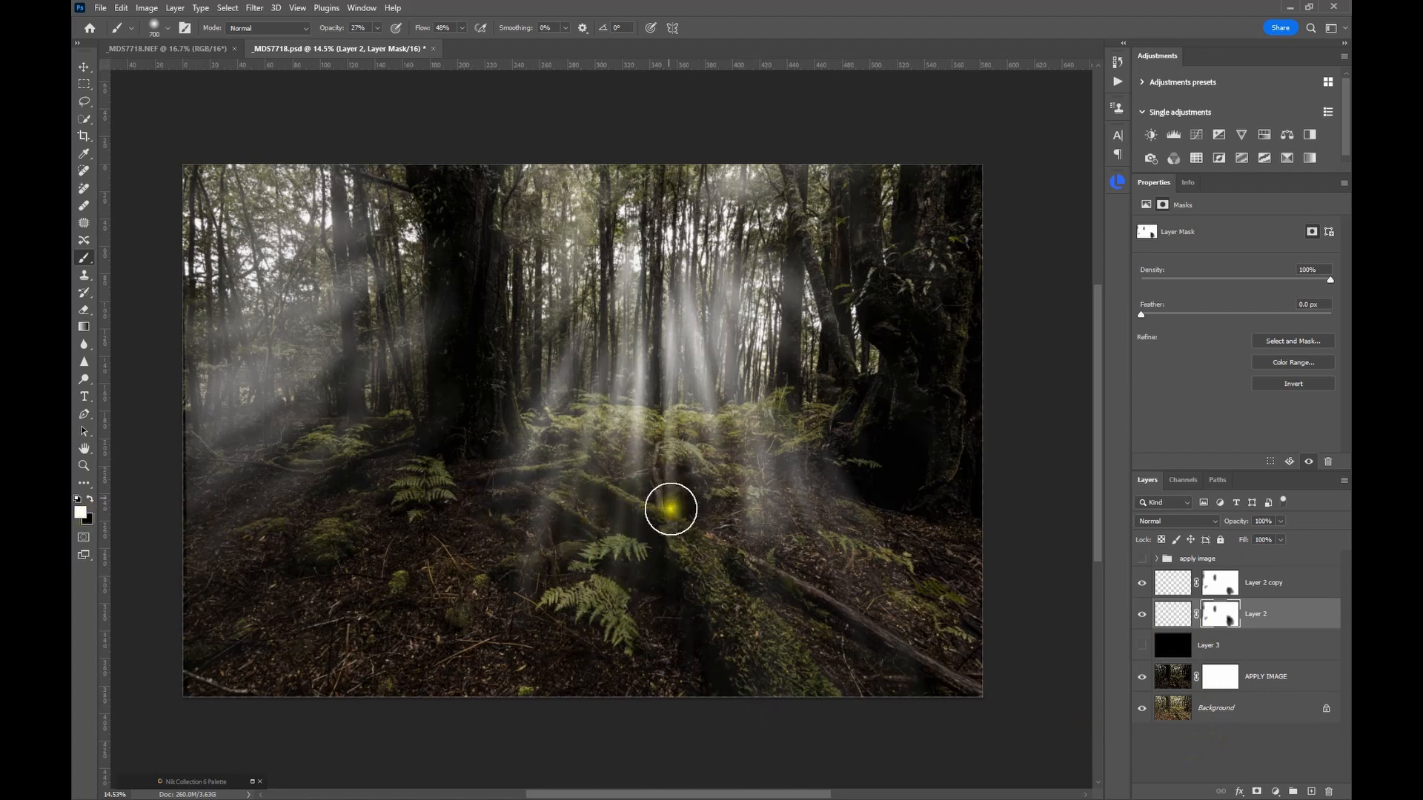
pyautogui.click(681, 601)
pyautogui.moveTo(682, 601)
pyautogui.mouseDown()
pyautogui.moveTo(699, 583)
pyautogui.moveTo(626, 530)
pyautogui.moveTo(643, 511)
pyautogui.moveTo(604, 516)
pyautogui.mouseUp()
pyautogui.moveTo(544, 584)
pyautogui.mouseDown()
pyautogui.moveTo(564, 411)
pyautogui.moveTo(506, 514)
pyautogui.mouseUp()
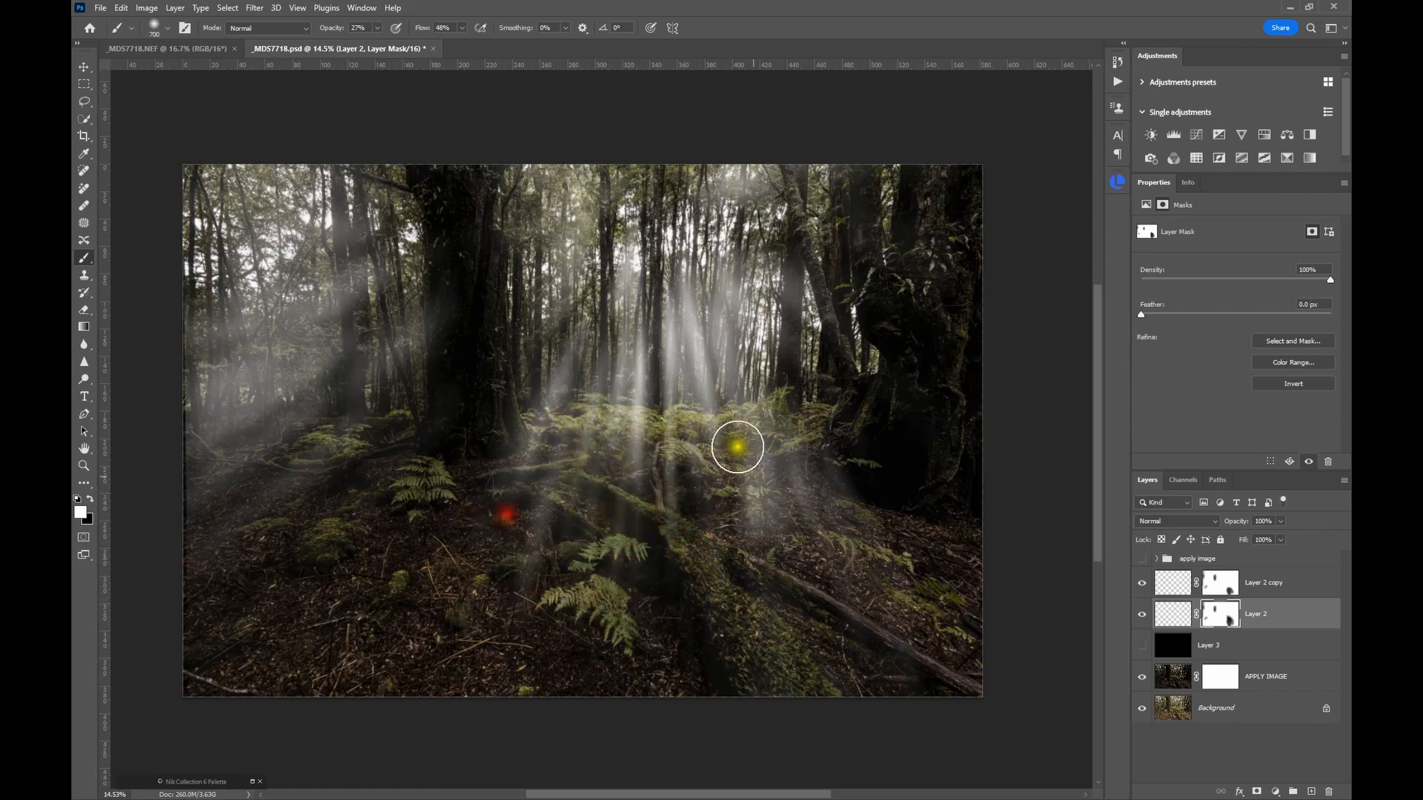
pyautogui.moveTo(783, 473); pyautogui.dragTo(727, 482)
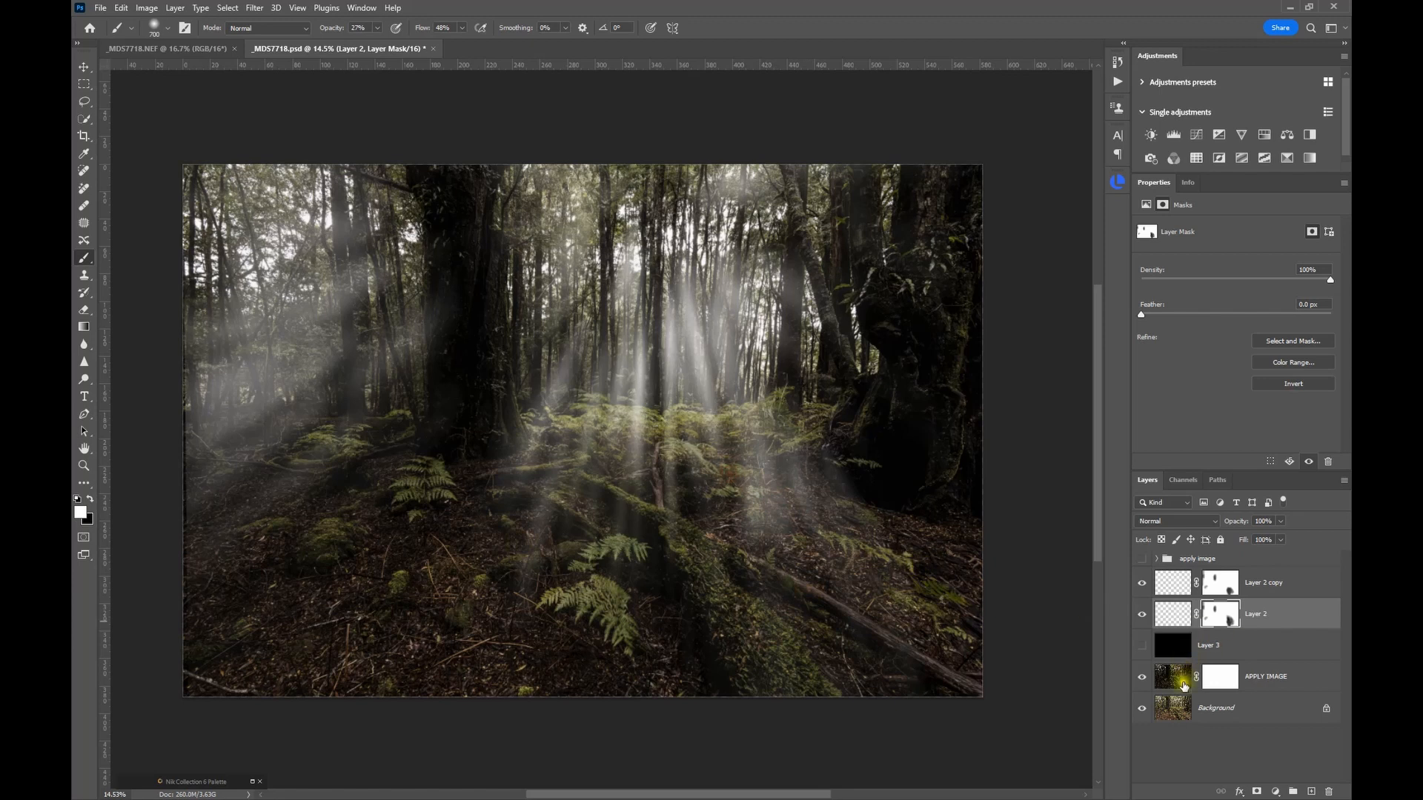
# Hide and show the APPLY IMAGE layer to compare the scene with and without its darkening
pyautogui.click(1231, 682)
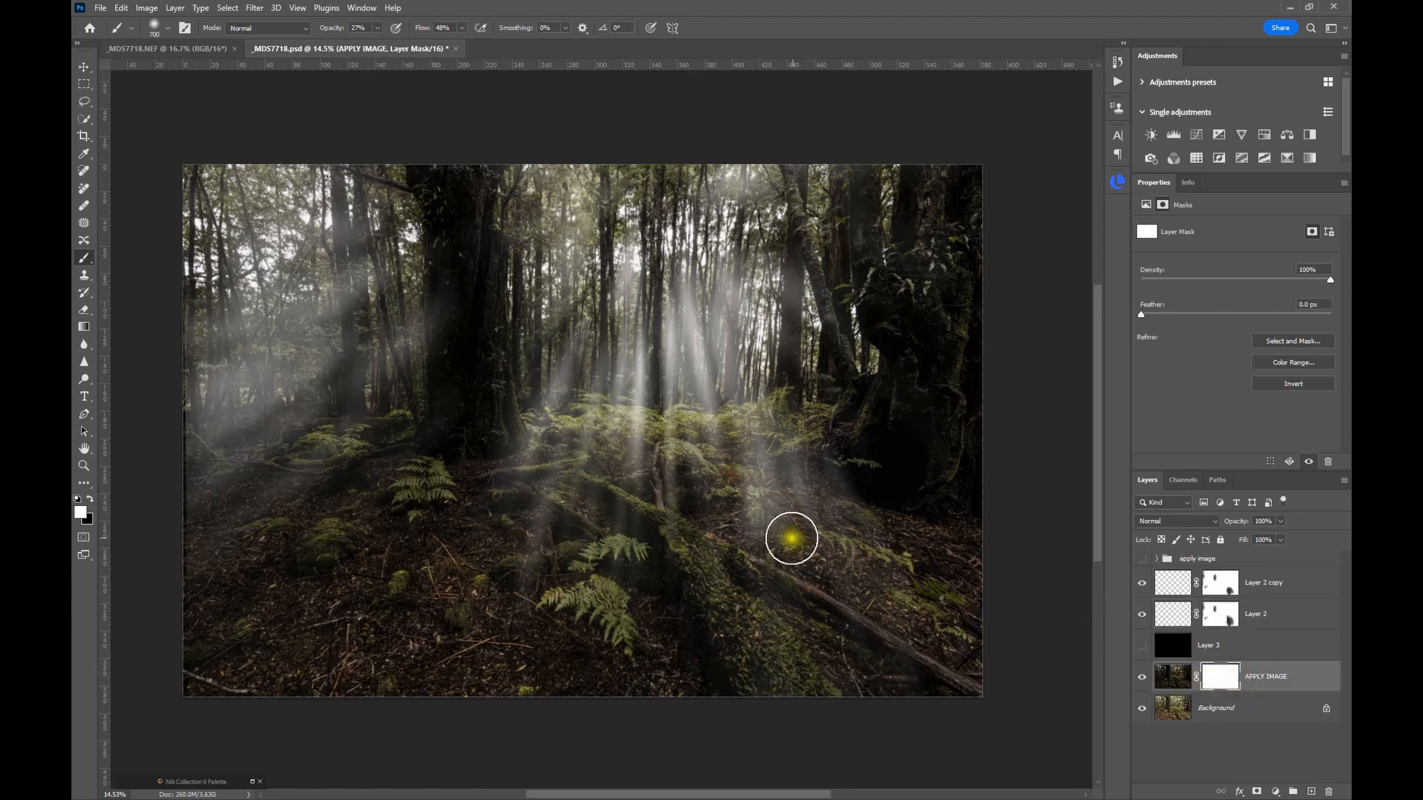
pyautogui.scroll(3, 733, 489)
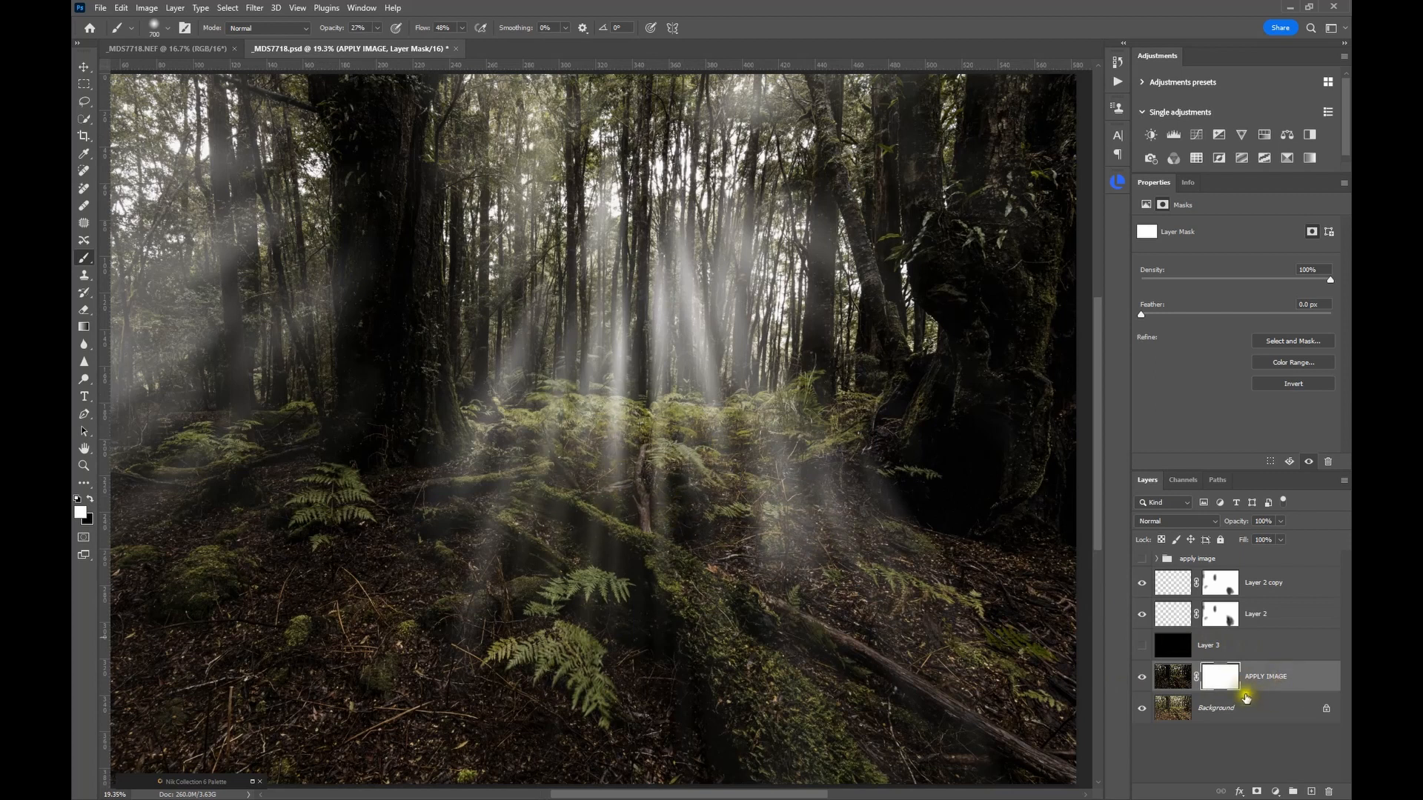
pyautogui.click(1171, 680)
pyautogui.click(1141, 678)
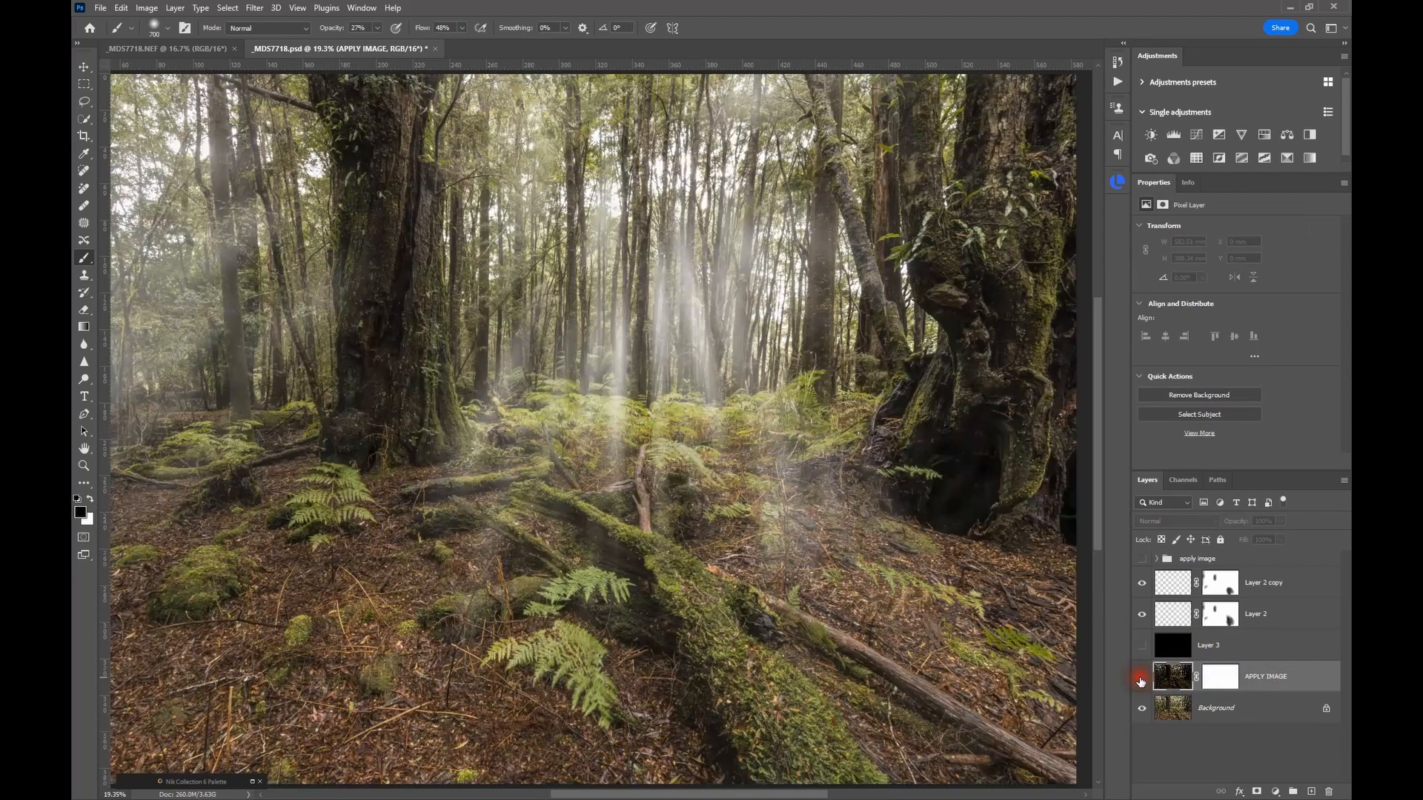
pyautogui.click(1141, 679)
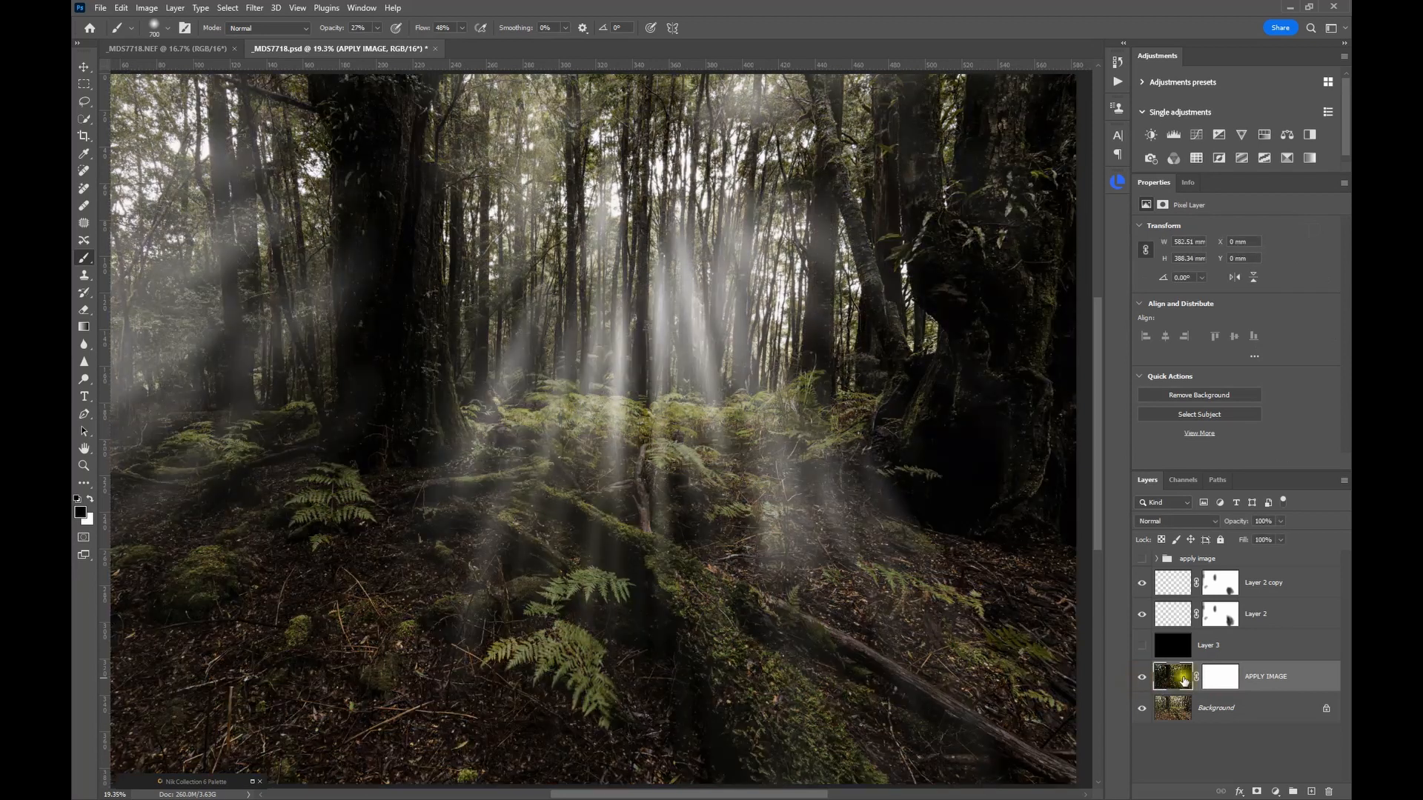
# Paint black on the APPLY IMAGE mask with a size-500 brush at 42% opacity to brighten the ferns, mossy log and forest floor
pyautogui.click(1220, 680)
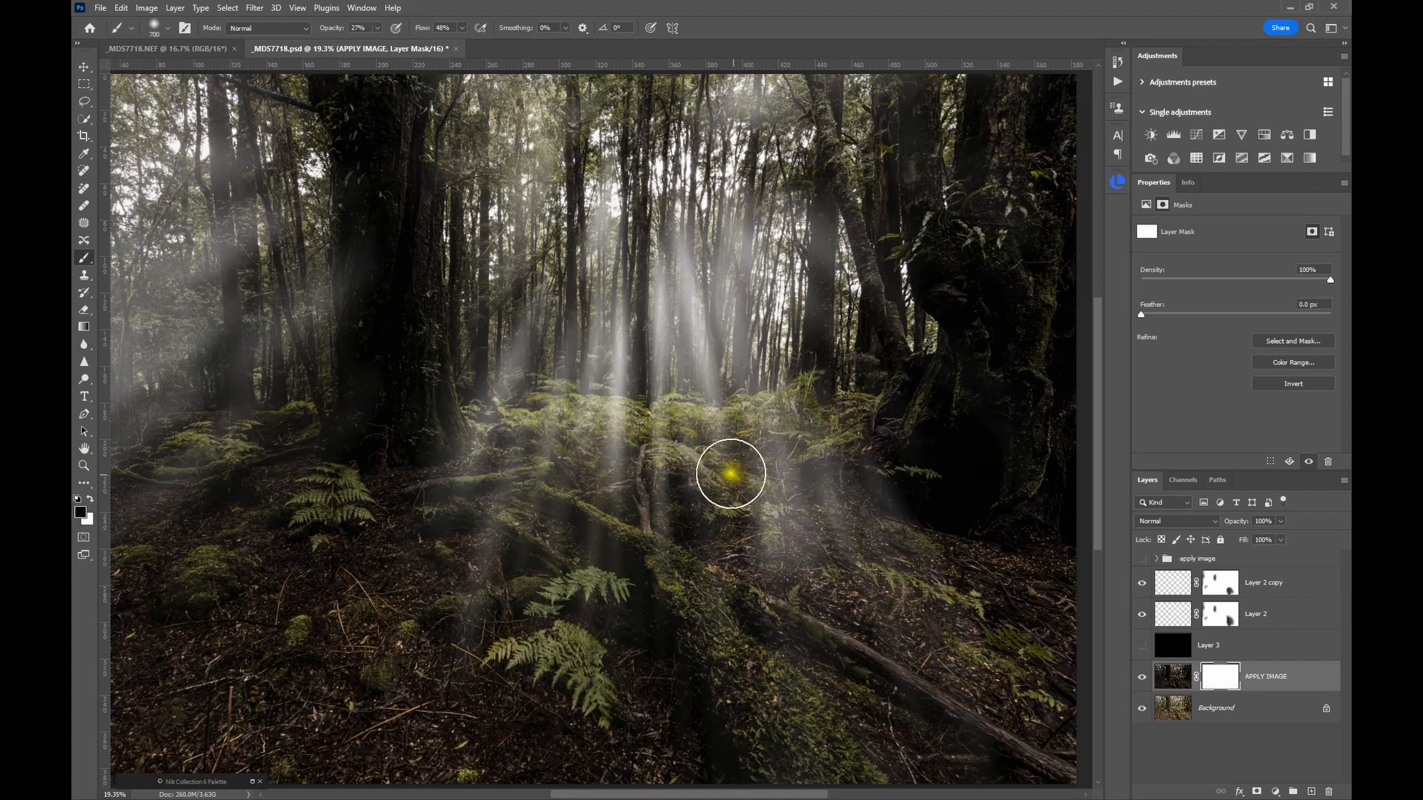
pyautogui.press('[')
pyautogui.press('[')
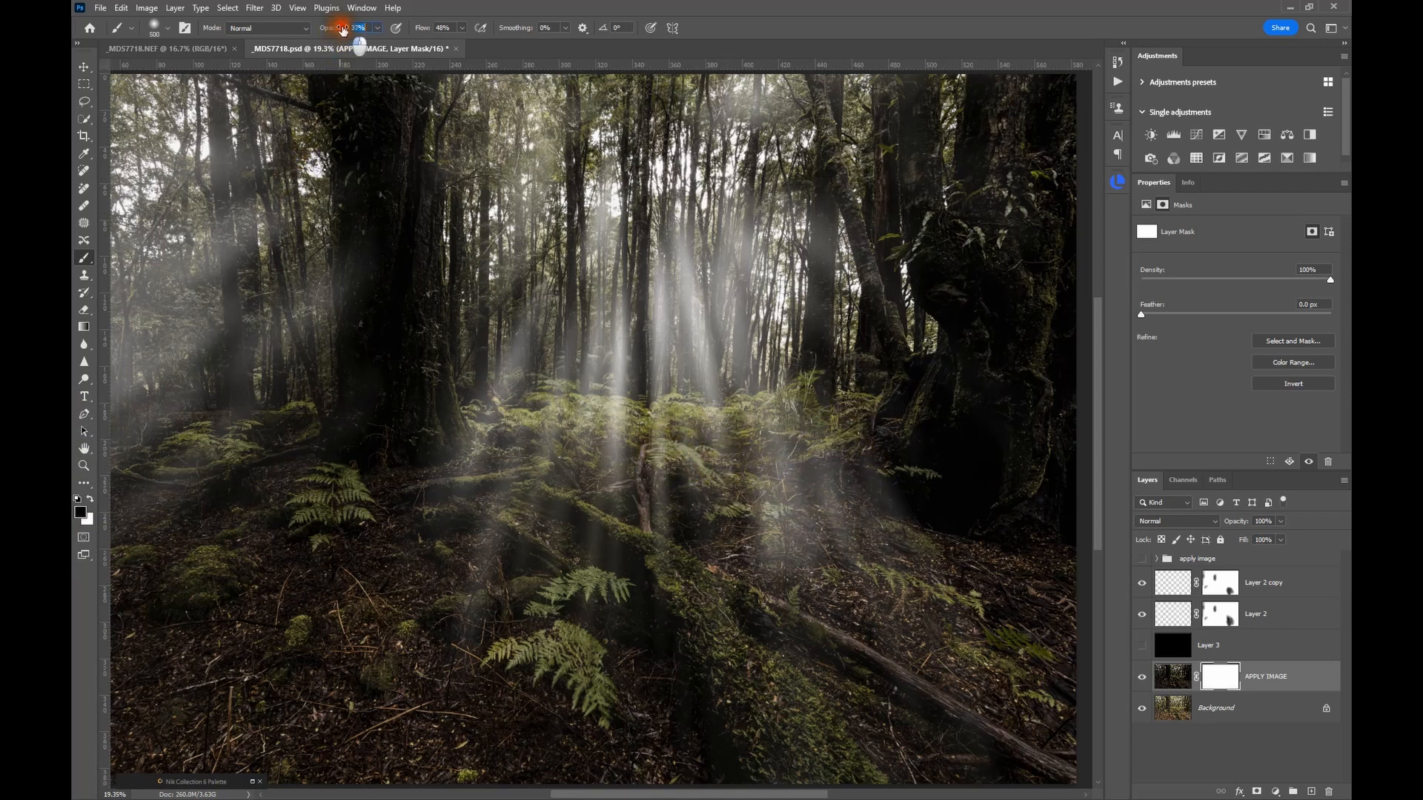
pyautogui.moveTo(737, 426)
pyautogui.mouseDown()
pyautogui.moveTo(534, 407)
pyautogui.moveTo(730, 442)
pyautogui.moveTo(804, 511)
pyautogui.moveTo(676, 447)
pyautogui.moveTo(555, 419)
pyautogui.moveTo(790, 415)
pyautogui.moveTo(768, 511)
pyautogui.moveTo(804, 541)
pyautogui.moveTo(655, 436)
pyautogui.moveTo(896, 590)
pyautogui.moveTo(851, 603)
pyautogui.moveTo(705, 507)
pyautogui.moveTo(591, 584)
pyautogui.moveTo(575, 705)
pyautogui.moveTo(563, 641)
pyautogui.moveTo(607, 664)
pyautogui.moveTo(591, 598)
pyautogui.mouseUp()
pyautogui.moveTo(500, 510)
pyautogui.mouseDown()
pyautogui.moveTo(496, 610)
pyautogui.moveTo(544, 525)
pyautogui.mouseUp()
pyautogui.moveTo(445, 553)
pyautogui.mouseDown()
pyautogui.moveTo(383, 658)
pyautogui.moveTo(448, 610)
pyautogui.moveTo(416, 568)
pyautogui.mouseUp()
pyautogui.moveTo(216, 400)
pyautogui.mouseDown()
pyautogui.moveTo(140, 470)
pyautogui.moveTo(190, 463)
pyautogui.moveTo(181, 504)
pyautogui.mouseUp()
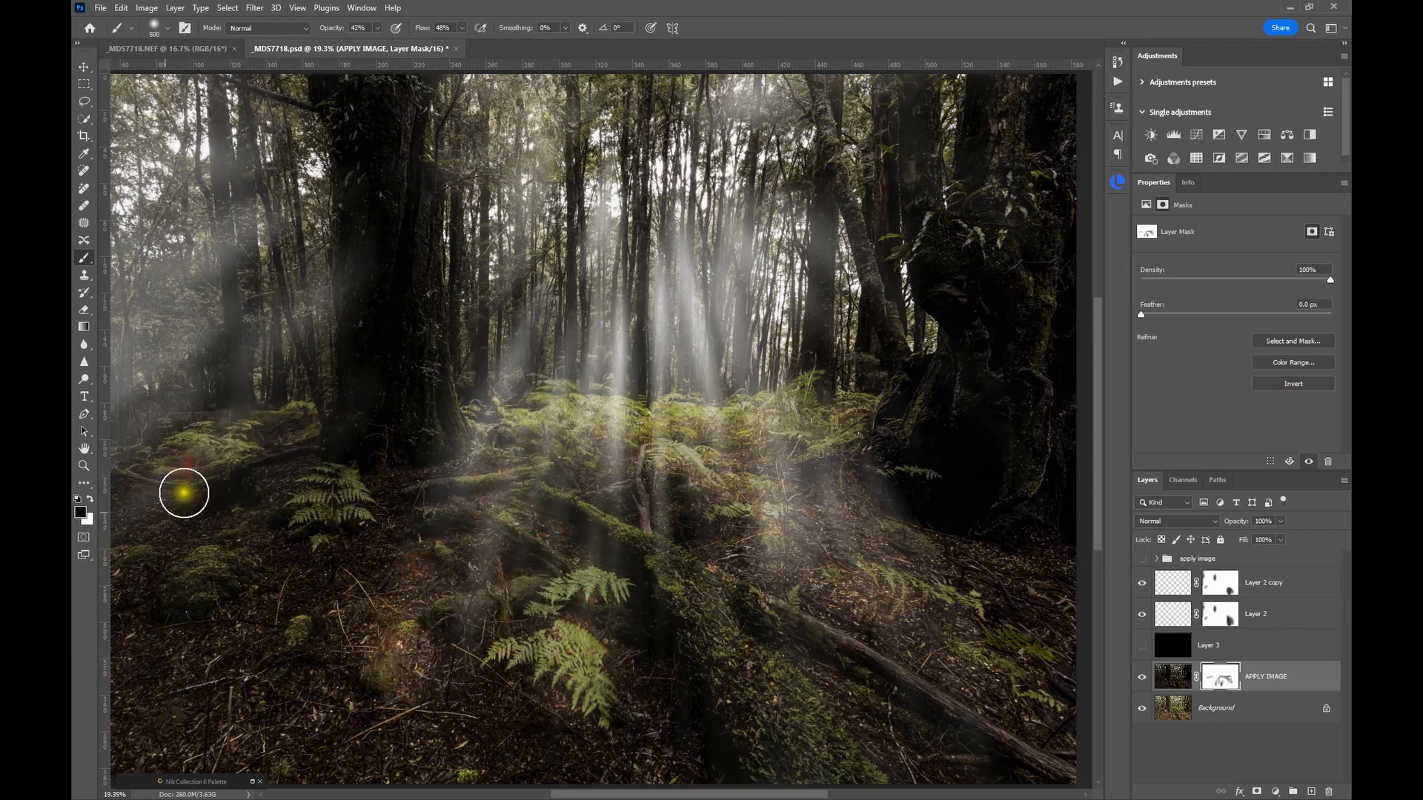
pyautogui.moveTo(297, 491)
pyautogui.mouseDown()
pyautogui.moveTo(272, 516)
pyautogui.moveTo(325, 473)
pyautogui.moveTo(320, 531)
pyautogui.mouseUp()
pyautogui.moveTo(593, 533)
pyautogui.mouseDown()
pyautogui.moveTo(611, 531)
pyautogui.moveTo(768, 682)
pyautogui.mouseUp()
pyautogui.moveTo(520, 477)
pyautogui.mouseDown()
pyautogui.moveTo(486, 566)
pyautogui.moveTo(489, 473)
pyautogui.moveTo(381, 613)
pyautogui.moveTo(496, 549)
pyautogui.moveTo(460, 540)
pyautogui.moveTo(417, 578)
pyautogui.mouseUp()
# Reduce the opacity of Layer 2 copy to 73% and inspect the rays up close
pyautogui.scroll(-4, 499, 552)
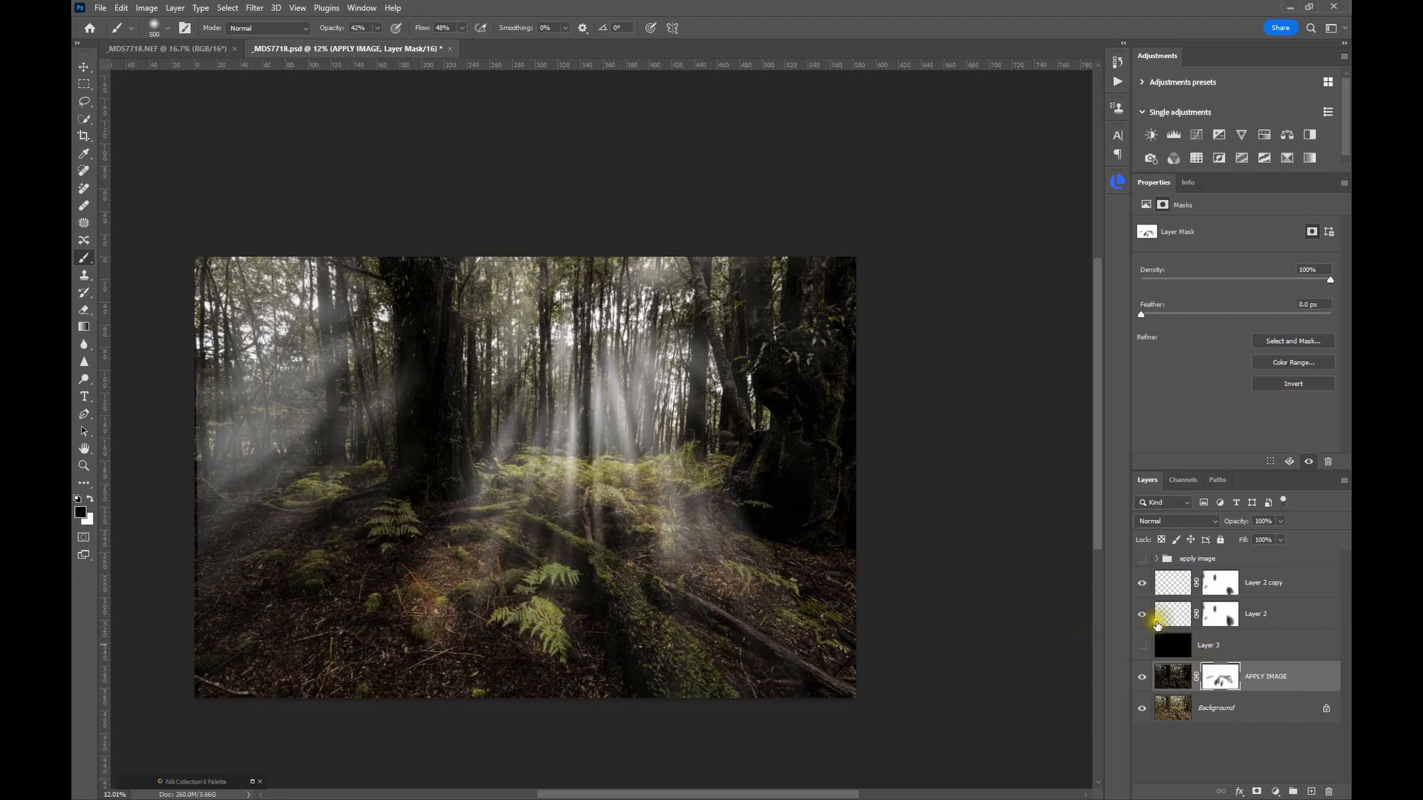
pyautogui.click(1182, 590)
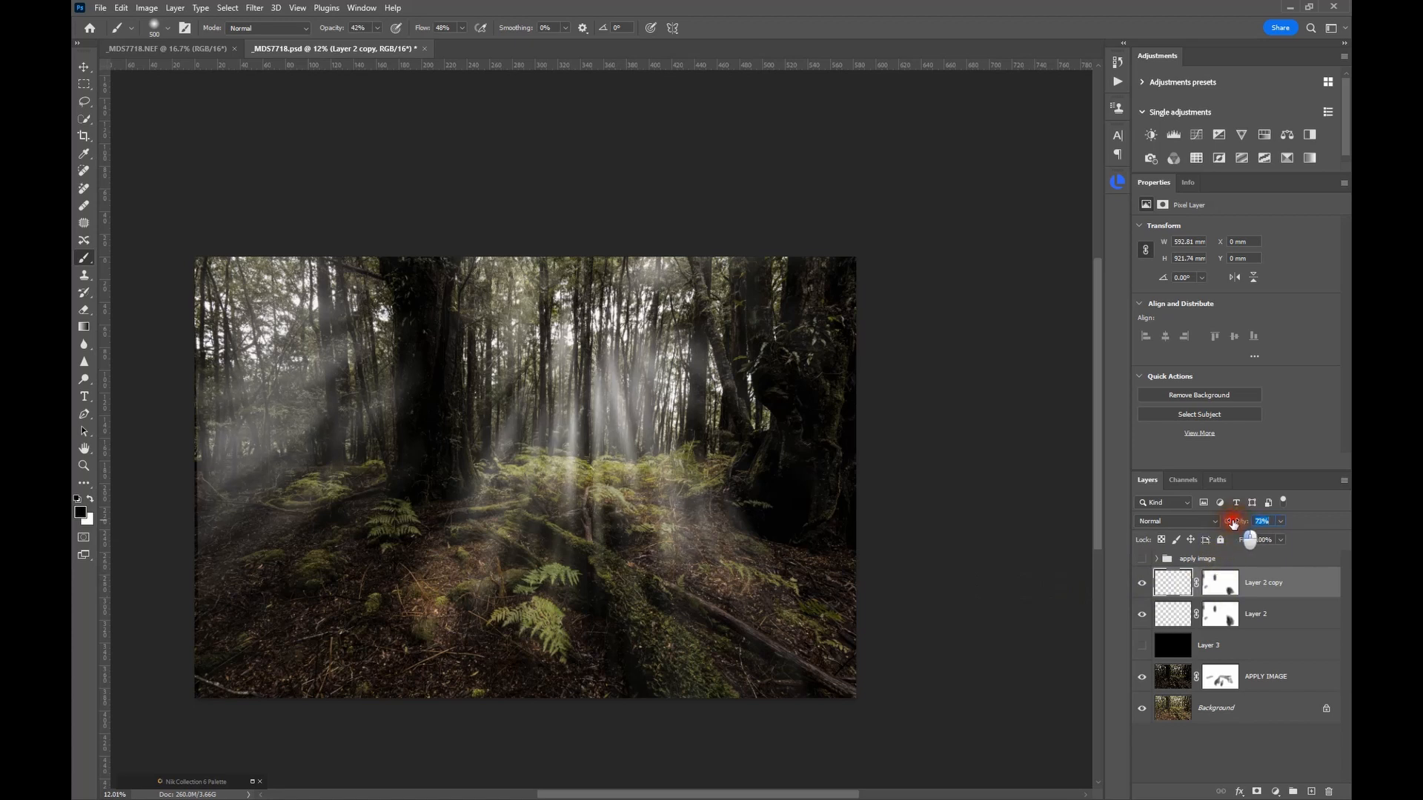
pyautogui.scroll(4, 578, 585)
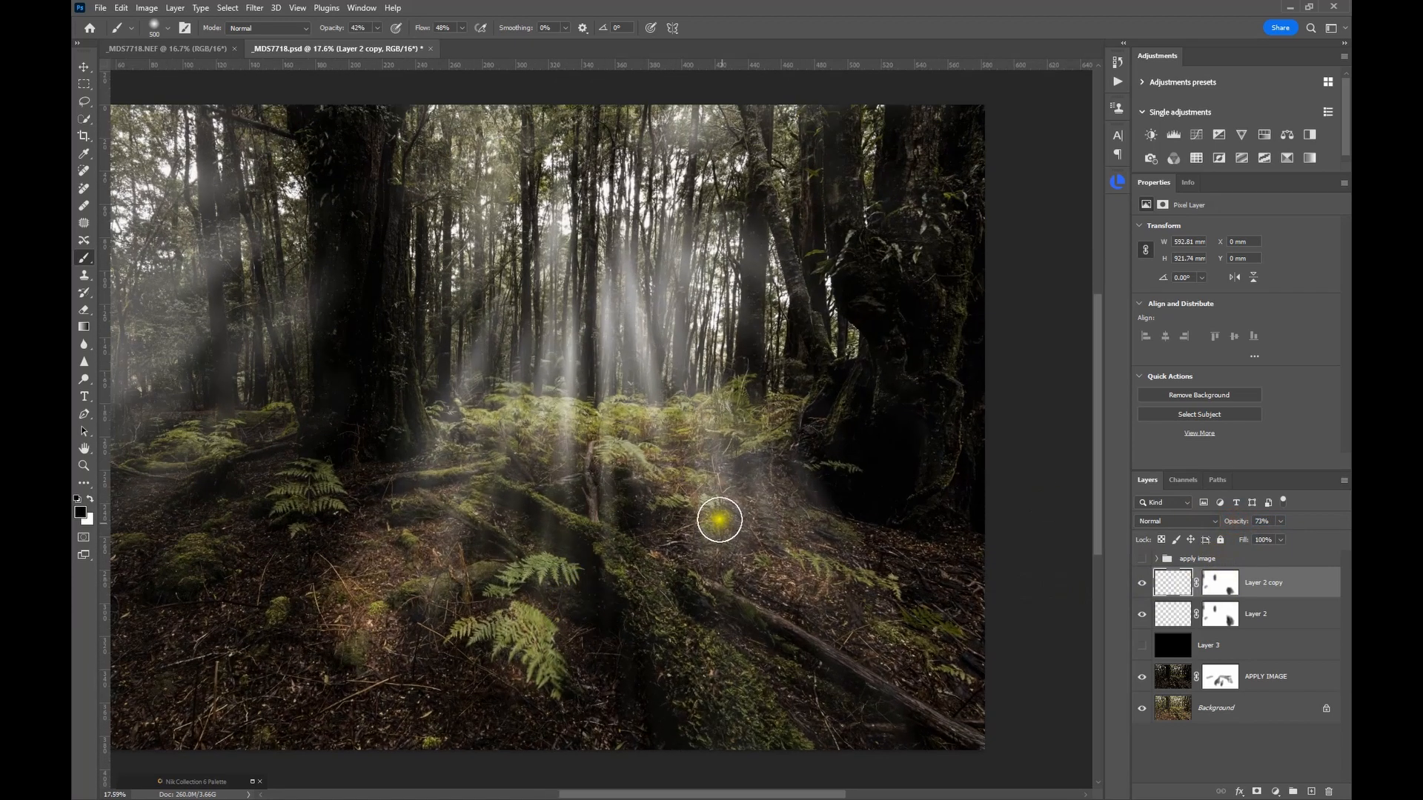
pyautogui.moveTo(343, 406)
pyautogui.mouseDown()
pyautogui.moveTo(319, 180)
pyautogui.moveTo(334, 352)
pyautogui.moveTo(348, 300)
pyautogui.mouseUp()
pyautogui.scroll(-1, 886, 442)
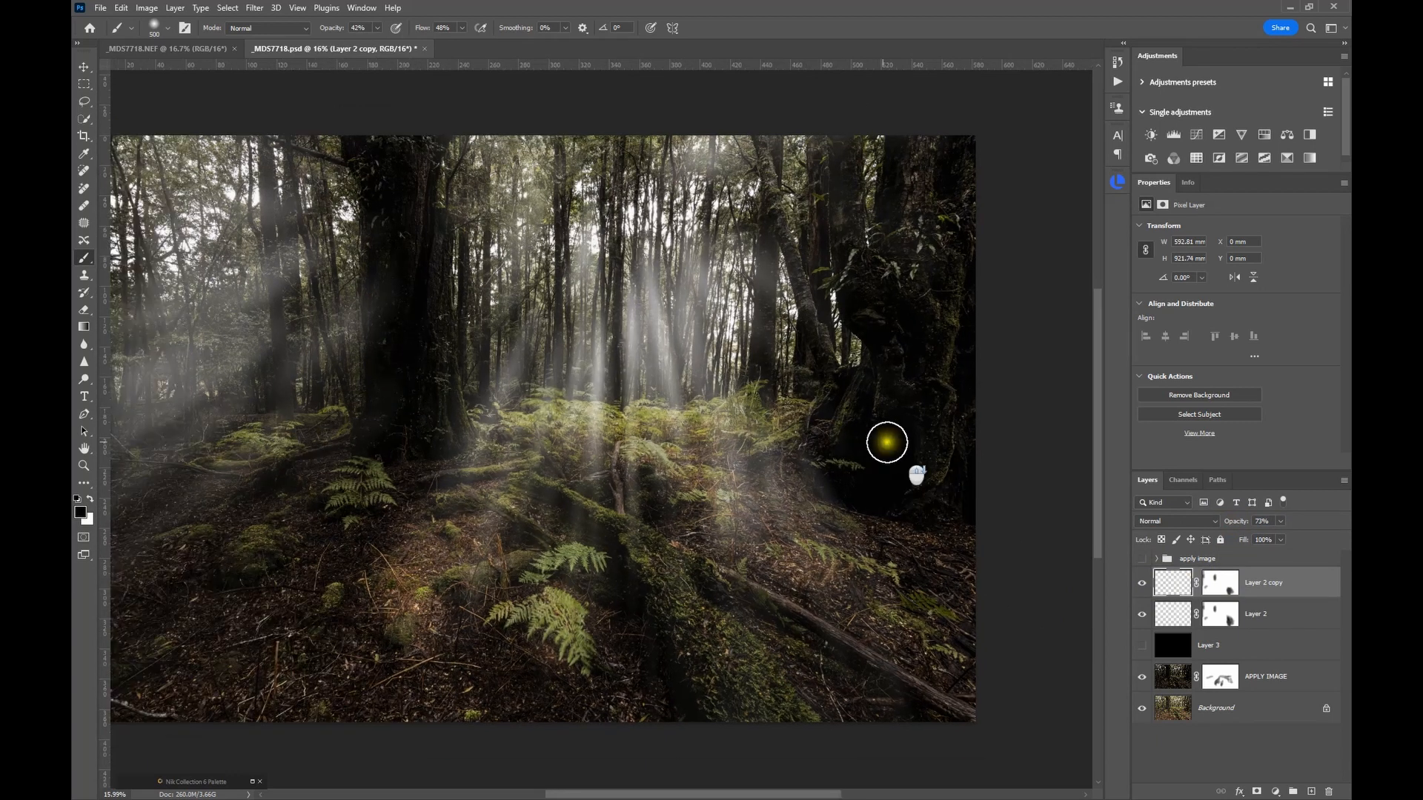
# Paint black on the APPLY IMAGE mask over the large left trunk and the gnarled tree on the right to brighten them
pyautogui.click(1173, 678)
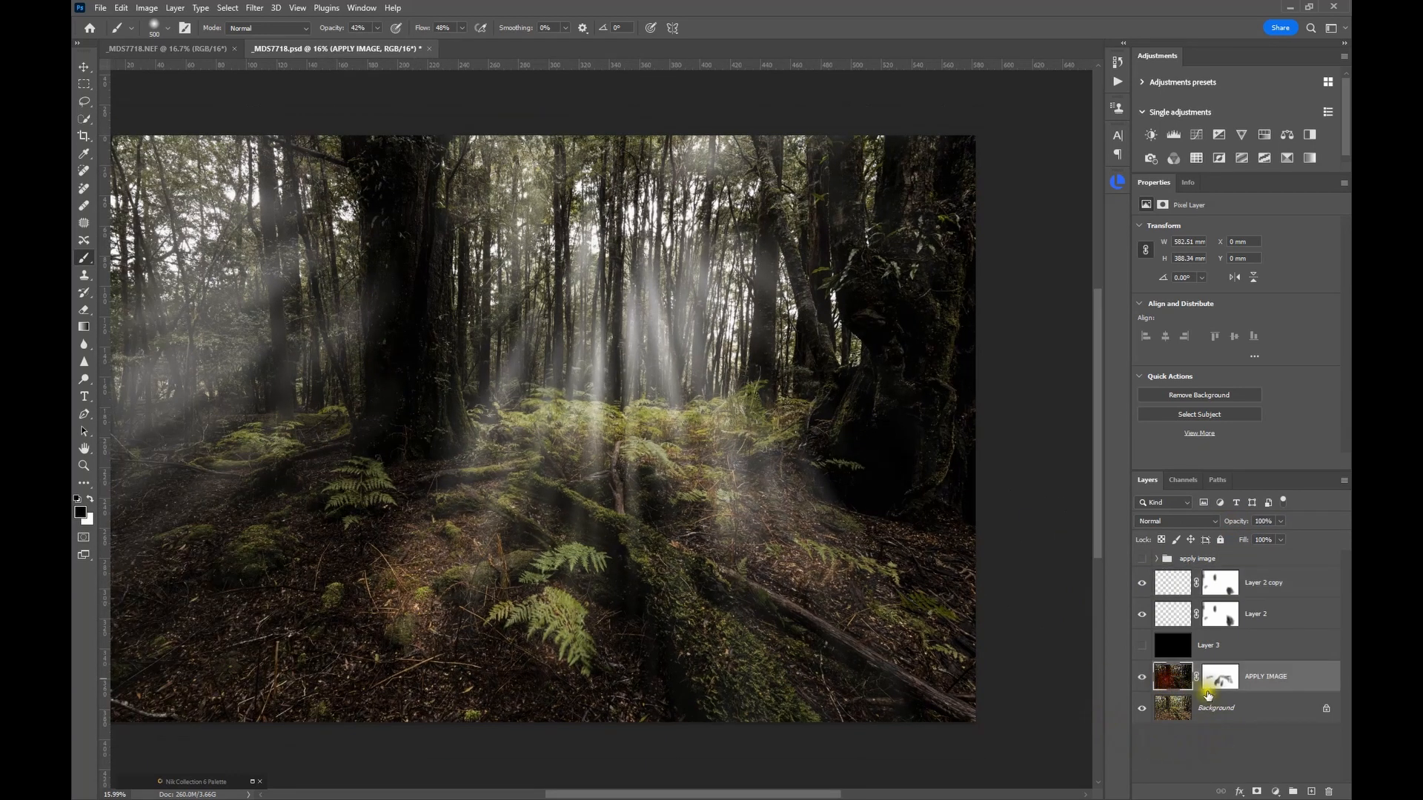
pyautogui.click(1228, 686)
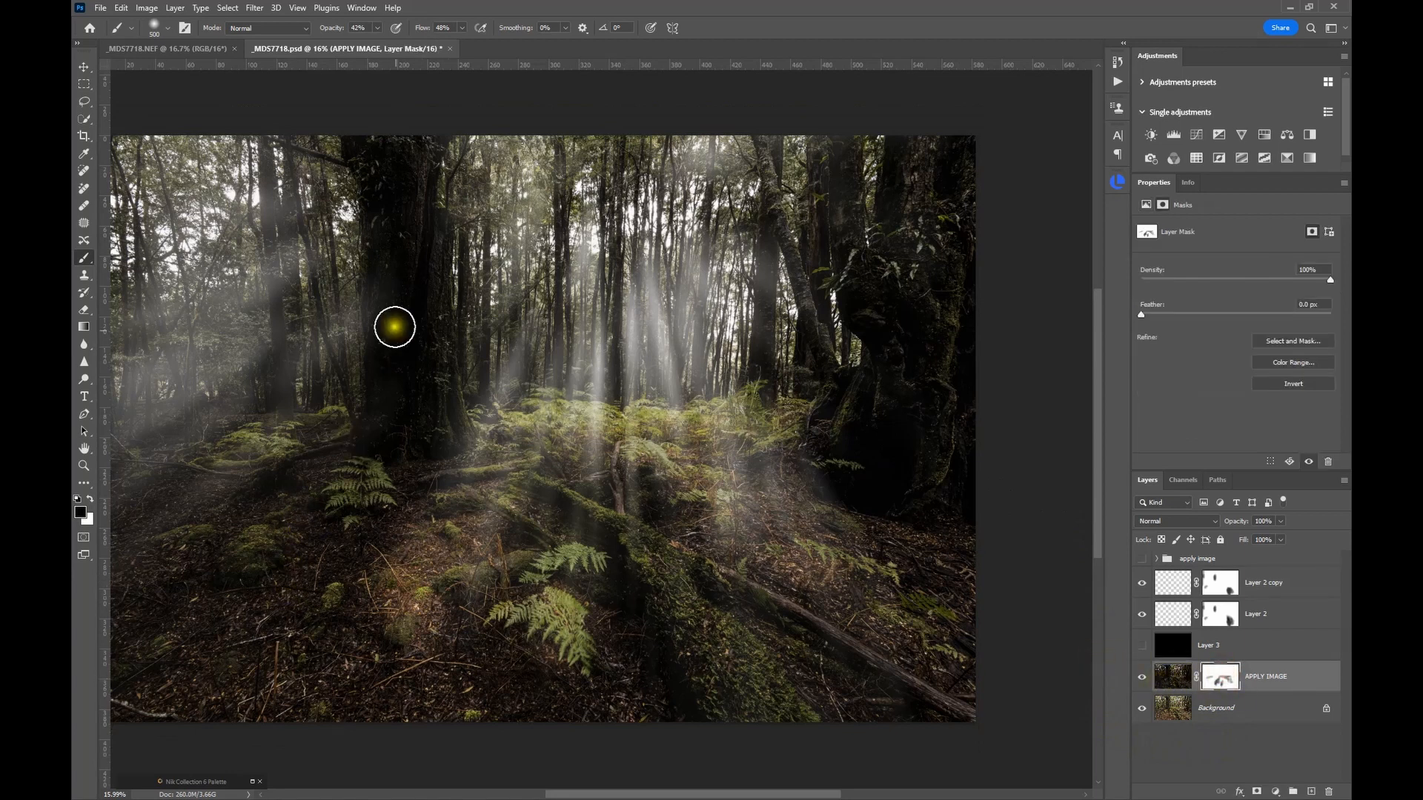
pyautogui.moveTo(400, 352)
pyautogui.mouseDown()
pyautogui.moveTo(415, 223)
pyautogui.moveTo(395, 347)
pyautogui.moveTo(429, 323)
pyautogui.moveTo(414, 177)
pyautogui.moveTo(387, 391)
pyautogui.moveTo(414, 209)
pyautogui.moveTo(397, 188)
pyautogui.moveTo(404, 389)
pyautogui.moveTo(421, 382)
pyautogui.moveTo(396, 400)
pyautogui.moveTo(434, 282)
pyautogui.moveTo(434, 424)
pyautogui.mouseUp()
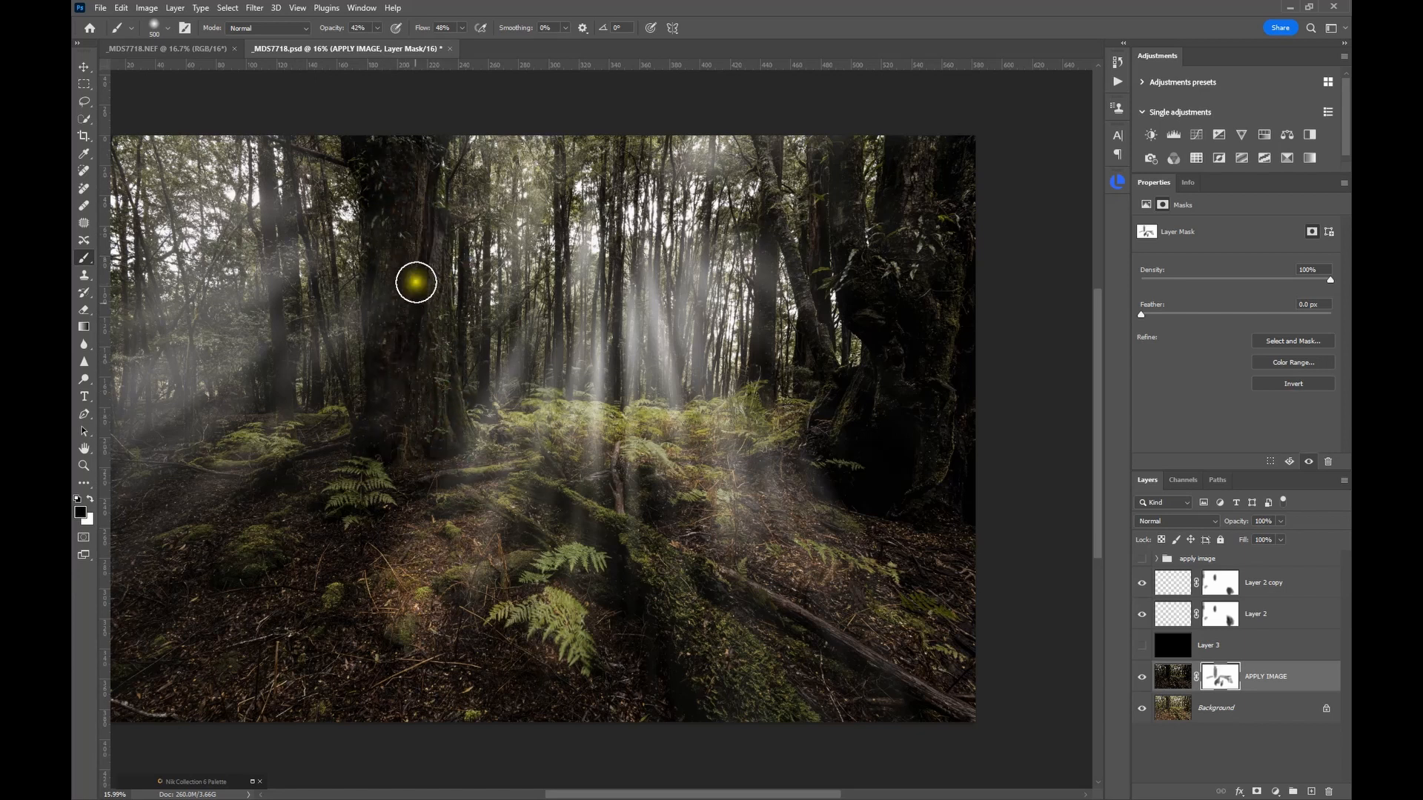
pyautogui.moveTo(413, 282)
pyautogui.mouseDown()
pyautogui.moveTo(403, 222)
pyautogui.moveTo(375, 384)
pyautogui.moveTo(415, 404)
pyautogui.mouseUp()
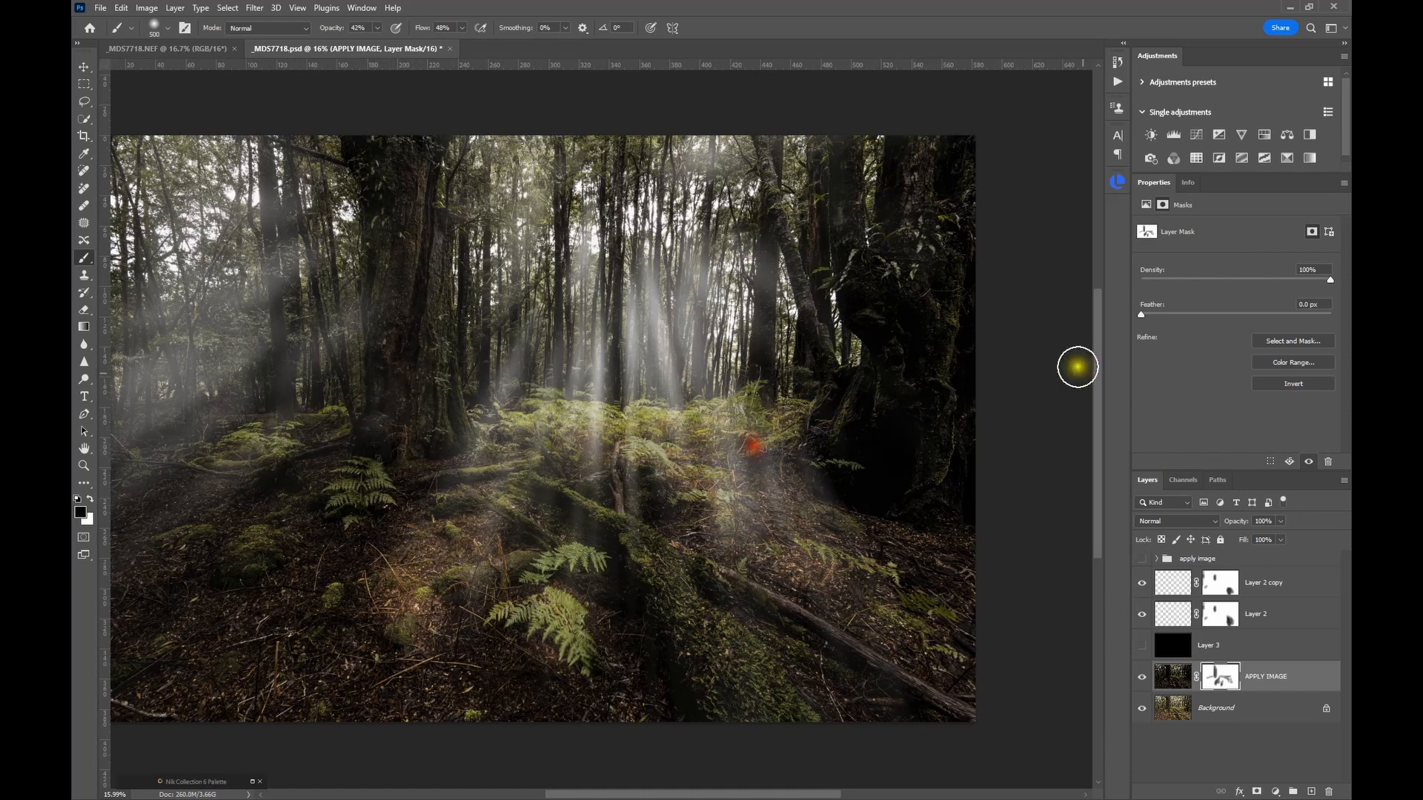
pyautogui.moveTo(919, 348)
pyautogui.mouseDown()
pyautogui.moveTo(892, 512)
pyautogui.moveTo(854, 402)
pyautogui.moveTo(831, 436)
pyautogui.moveTo(859, 448)
pyautogui.moveTo(906, 316)
pyautogui.moveTo(925, 398)
pyautogui.moveTo(908, 338)
pyautogui.moveTo(869, 408)
pyautogui.moveTo(852, 383)
pyautogui.moveTo(837, 404)
pyautogui.moveTo(882, 324)
pyautogui.moveTo(874, 270)
pyautogui.mouseUp()
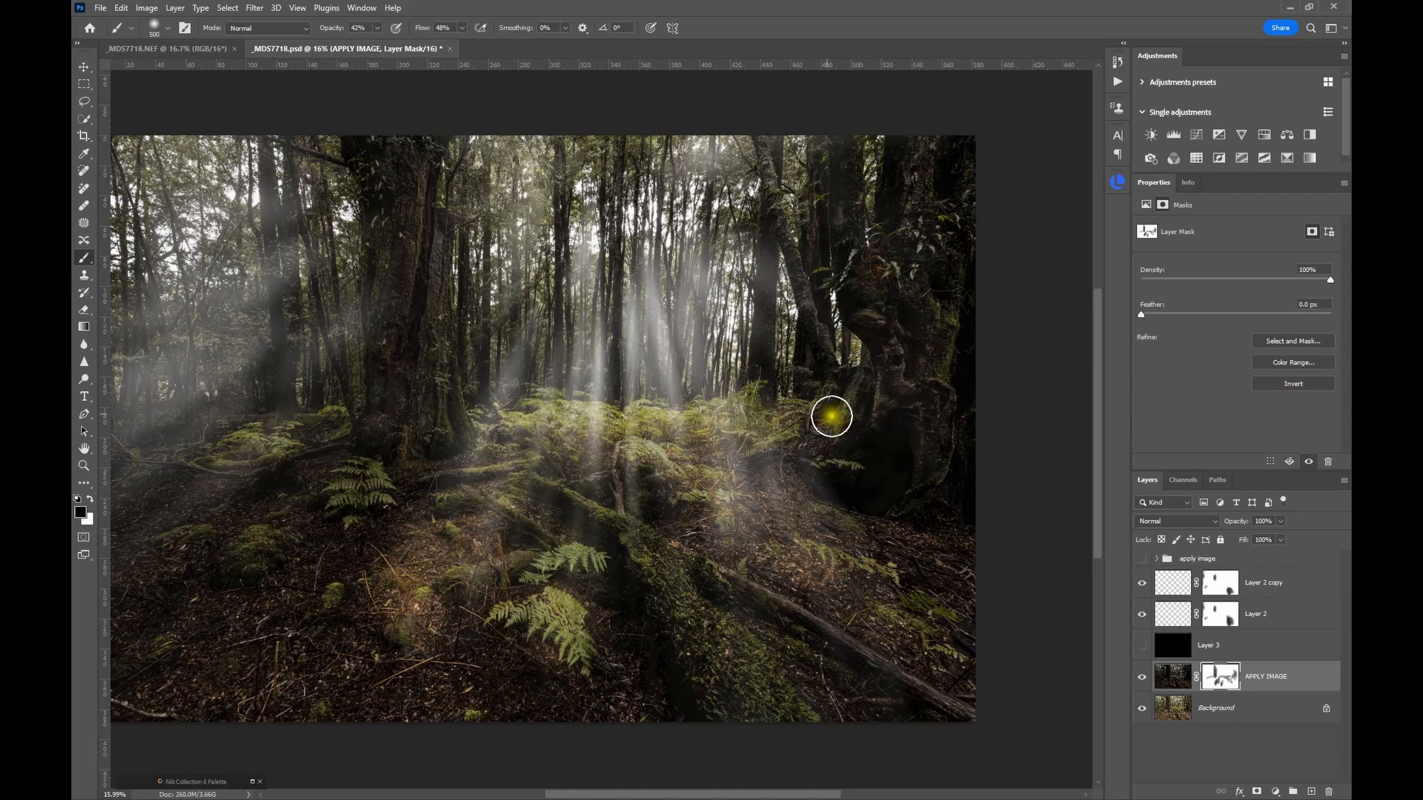
pyautogui.moveTo(888, 426)
pyautogui.mouseDown()
pyautogui.moveTo(813, 437)
pyautogui.moveTo(841, 441)
pyautogui.moveTo(907, 263)
pyautogui.moveTo(863, 338)
pyautogui.moveTo(901, 153)
pyautogui.moveTo(911, 239)
pyautogui.moveTo(913, 177)
pyautogui.moveTo(900, 271)
pyautogui.moveTo(920, 164)
pyautogui.moveTo(883, 386)
pyautogui.moveTo(828, 181)
pyautogui.moveTo(800, 315)
pyautogui.mouseUp()
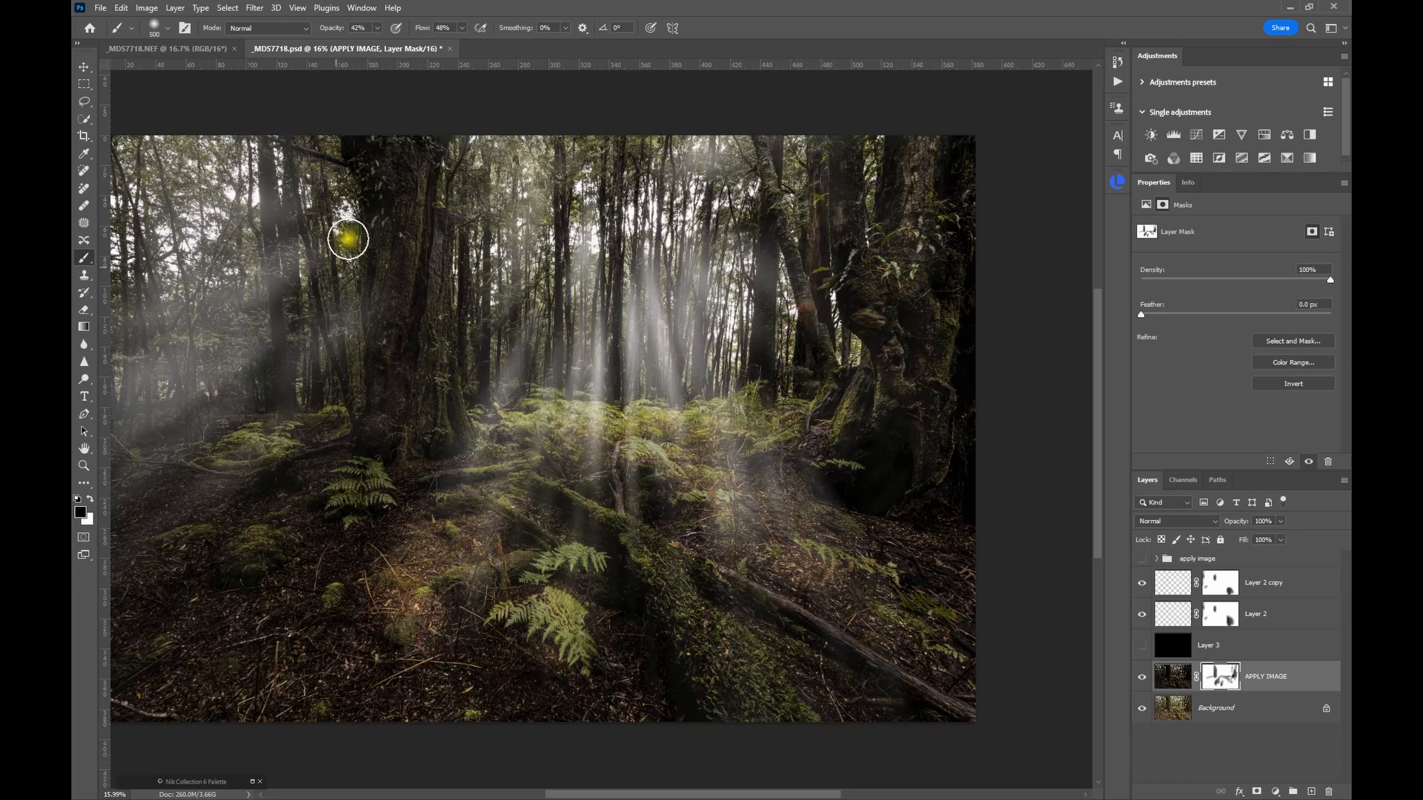
pyautogui.moveTo(443, 332)
pyautogui.mouseDown()
pyautogui.moveTo(460, 207)
pyautogui.moveTo(448, 430)
pyautogui.moveTo(429, 165)
pyautogui.moveTo(457, 398)
pyautogui.moveTo(440, 420)
pyautogui.moveTo(422, 229)
pyautogui.moveTo(419, 438)
pyautogui.moveTo(448, 204)
pyautogui.moveTo(444, 425)
pyautogui.mouseUp()
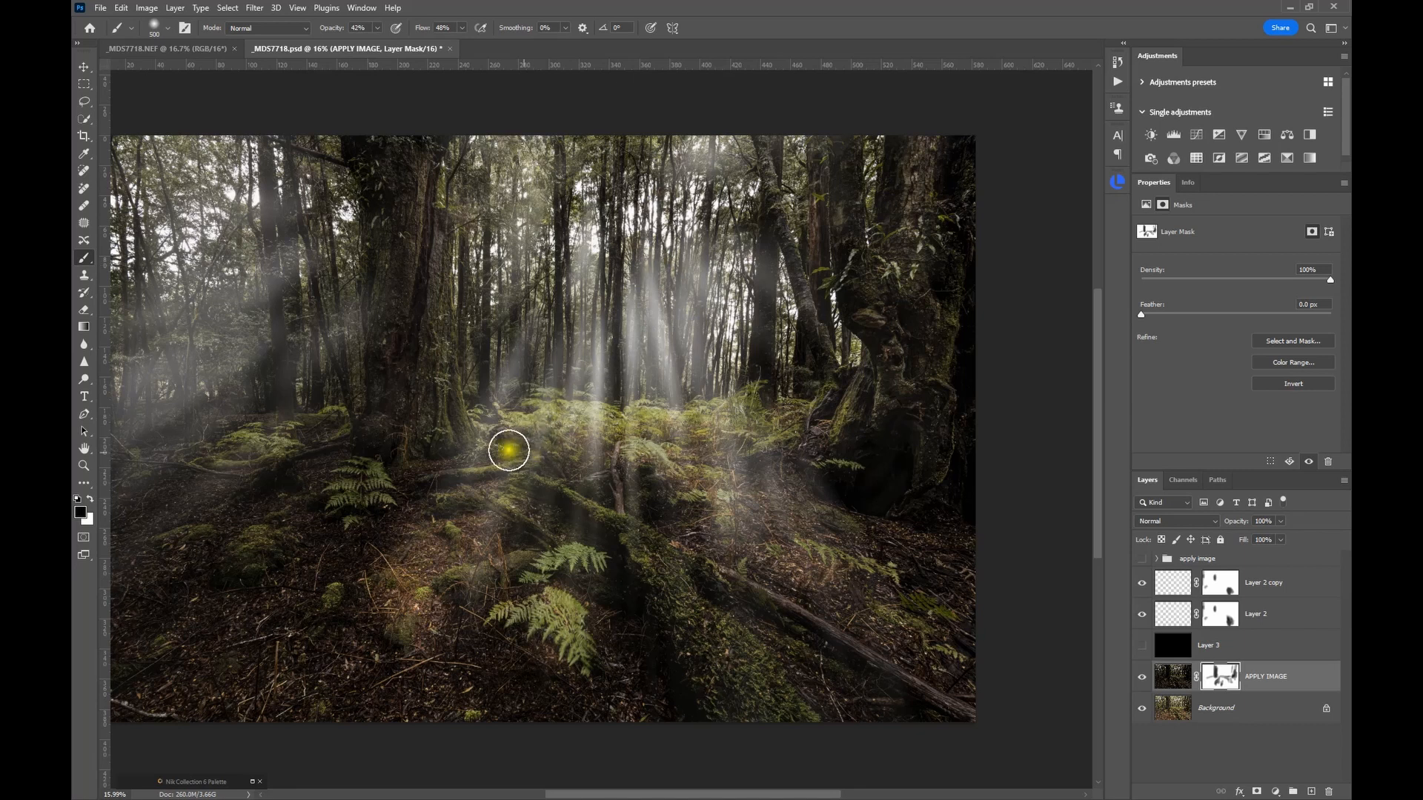
# Brighten the roots, left and right forest floor and fallen mossy log by painting black on the APPLY IMAGE mask
pyautogui.moveTo(448, 420)
pyautogui.mouseDown()
pyautogui.moveTo(432, 159)
pyautogui.moveTo(451, 448)
pyautogui.moveTo(448, 423)
pyautogui.moveTo(472, 457)
pyautogui.moveTo(569, 457)
pyautogui.mouseUp()
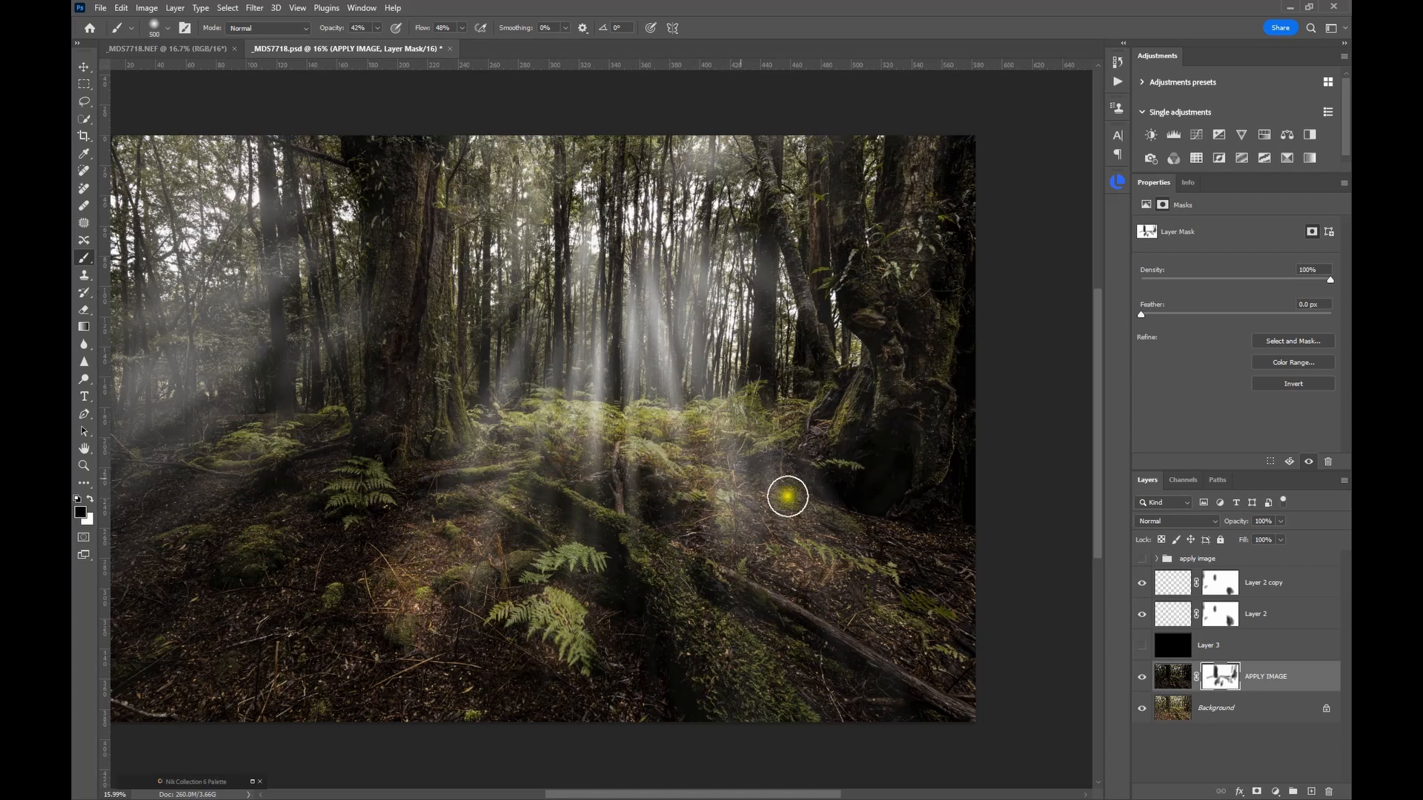
pyautogui.moveTo(741, 493)
pyautogui.mouseDown()
pyautogui.moveTo(794, 571)
pyautogui.moveTo(695, 546)
pyautogui.mouseUp()
pyautogui.keyDown('alt'); pyautogui.scroll(-2, 414, 500); pyautogui.keyUp('alt')
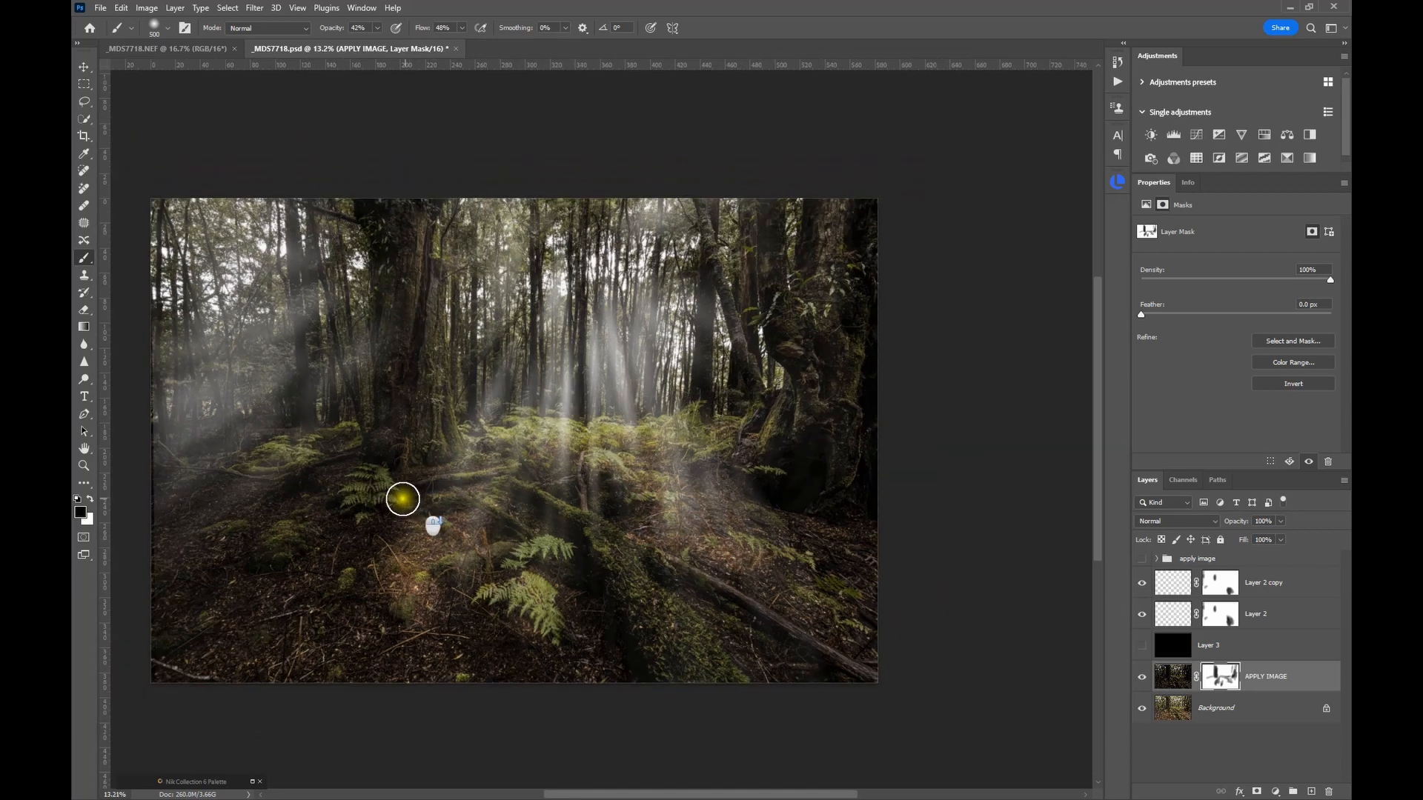
pyautogui.moveTo(289, 460); pyautogui.dragTo(220, 464)
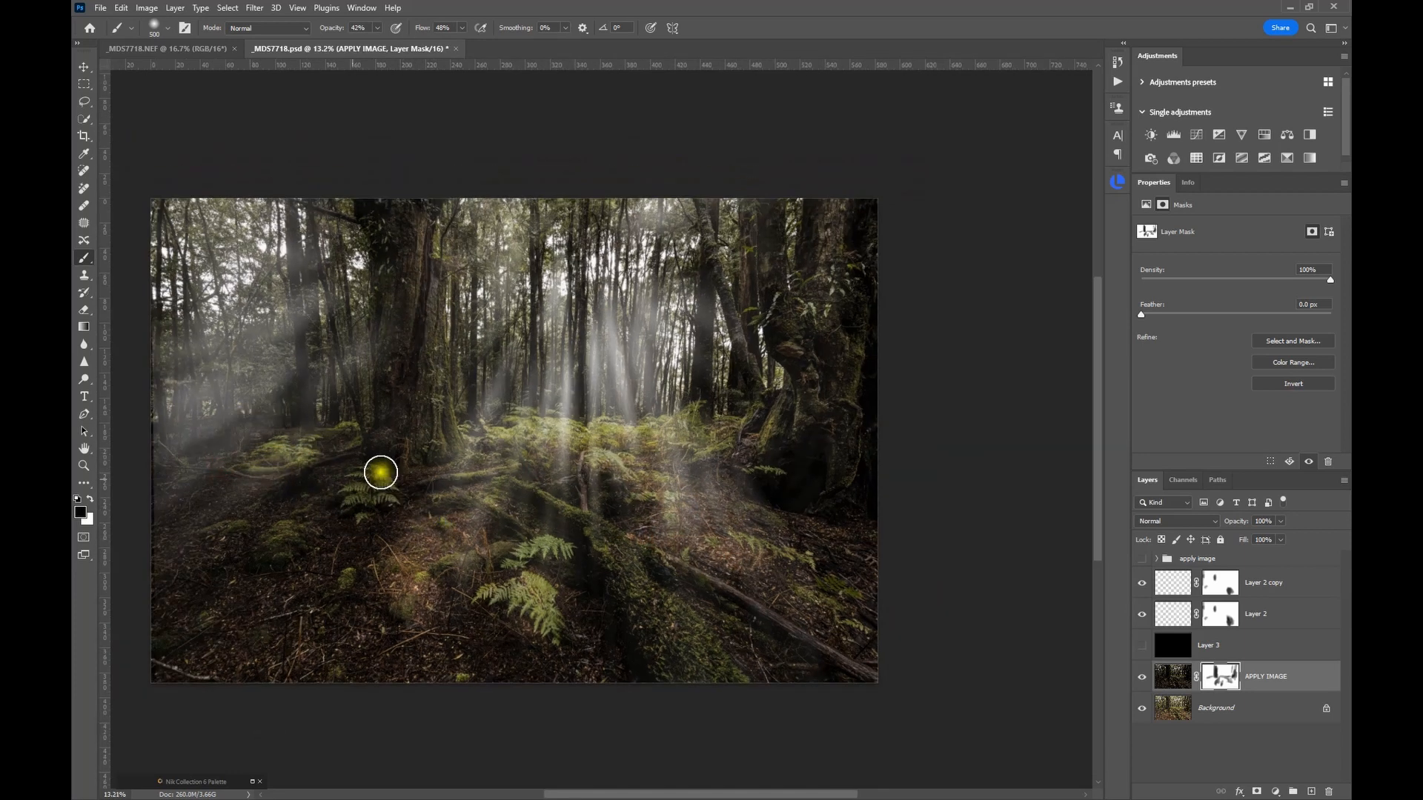
pyautogui.moveTo(407, 489)
pyautogui.mouseDown()
pyautogui.moveTo(394, 503)
pyautogui.moveTo(419, 594)
pyautogui.moveTo(377, 562)
pyautogui.moveTo(315, 579)
pyautogui.moveTo(263, 631)
pyautogui.mouseUp()
pyautogui.moveTo(352, 582); pyautogui.dragTo(310, 649)
pyautogui.moveTo(375, 615); pyautogui.dragTo(367, 627)
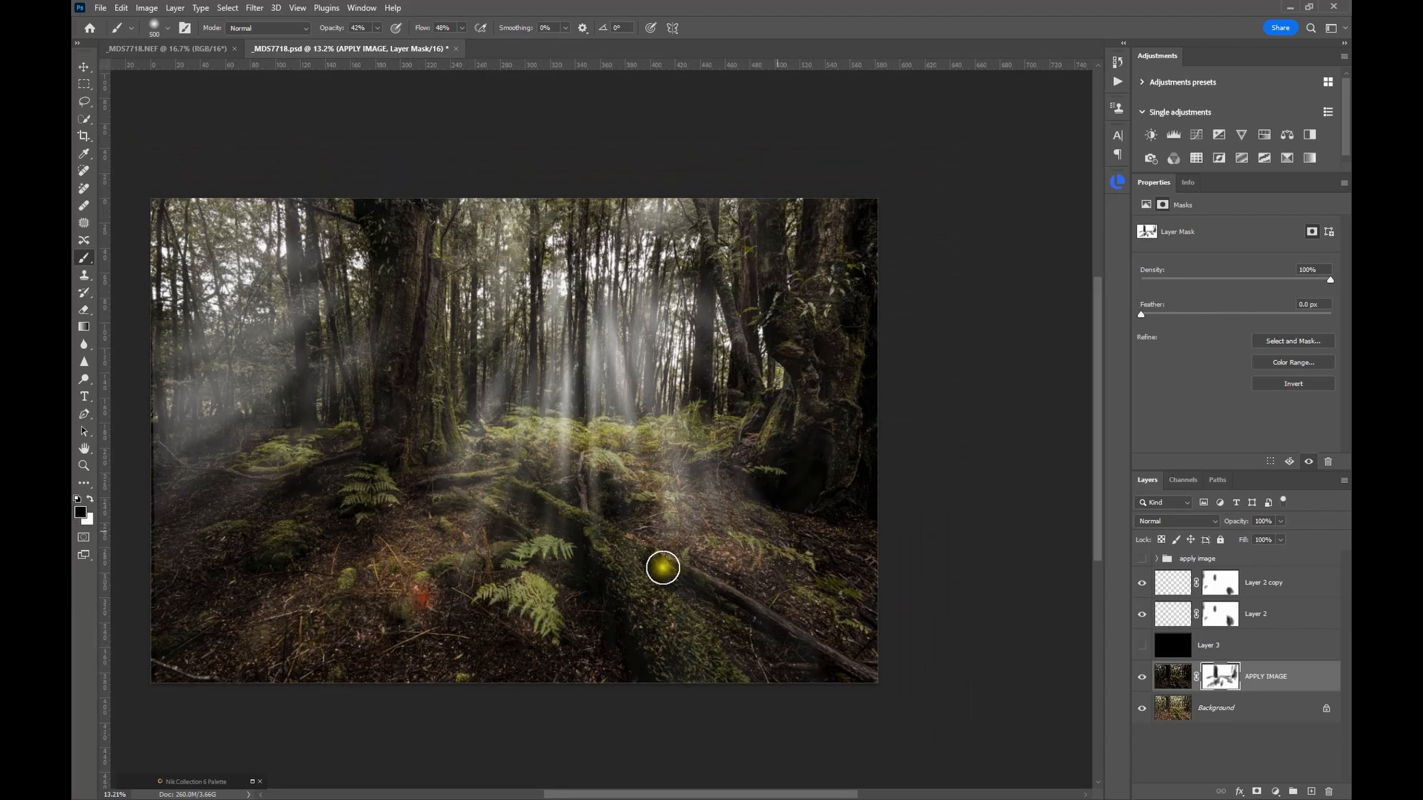
pyautogui.moveTo(720, 549)
pyautogui.mouseDown()
pyautogui.moveTo(790, 585)
pyautogui.moveTo(733, 555)
pyautogui.mouseUp()
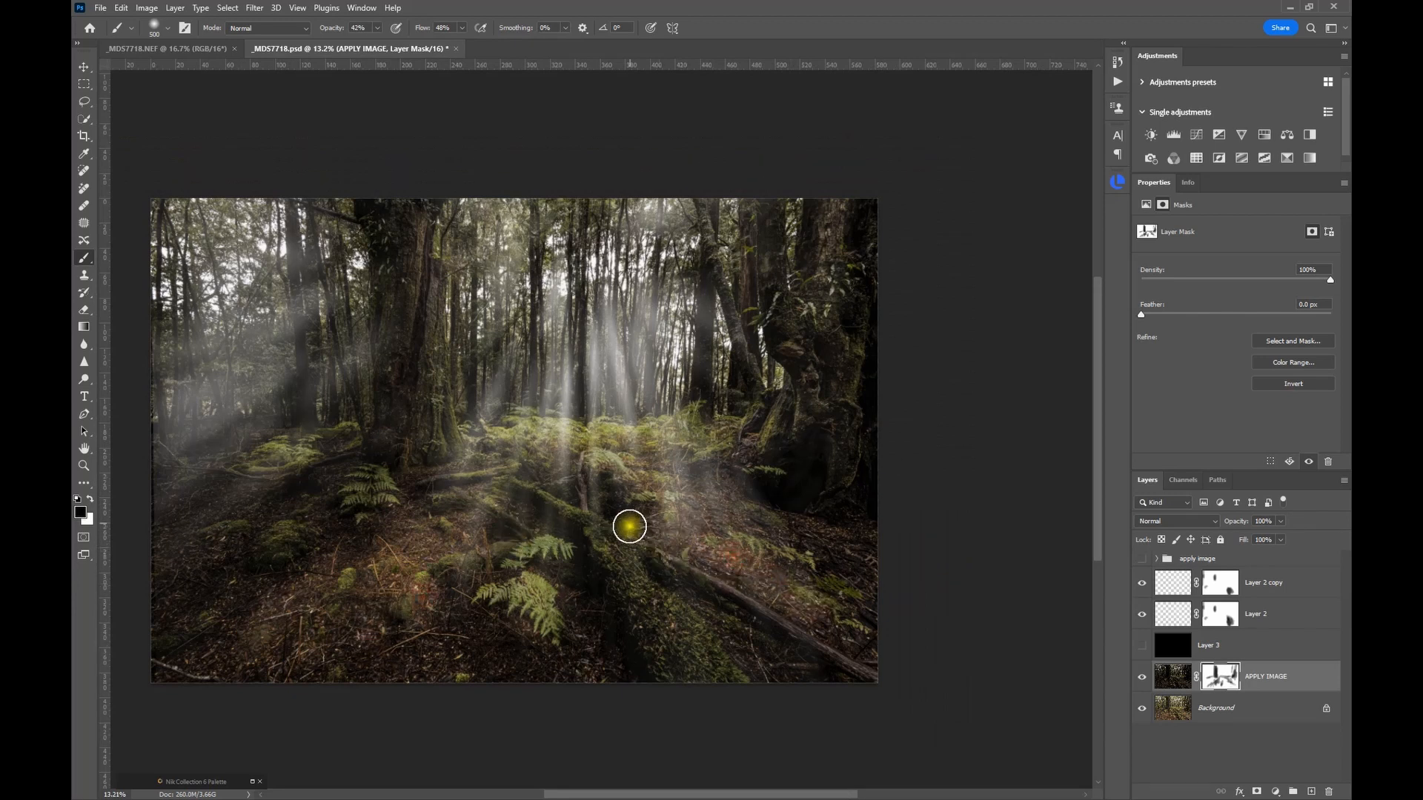
pyautogui.moveTo(629, 527)
pyautogui.mouseDown()
pyautogui.moveTo(651, 581)
pyautogui.moveTo(607, 518)
pyautogui.moveTo(582, 522)
pyautogui.mouseUp()
pyautogui.moveTo(540, 477)
pyautogui.mouseDown()
pyautogui.moveTo(520, 472)
pyautogui.moveTo(586, 524)
pyautogui.mouseUp()
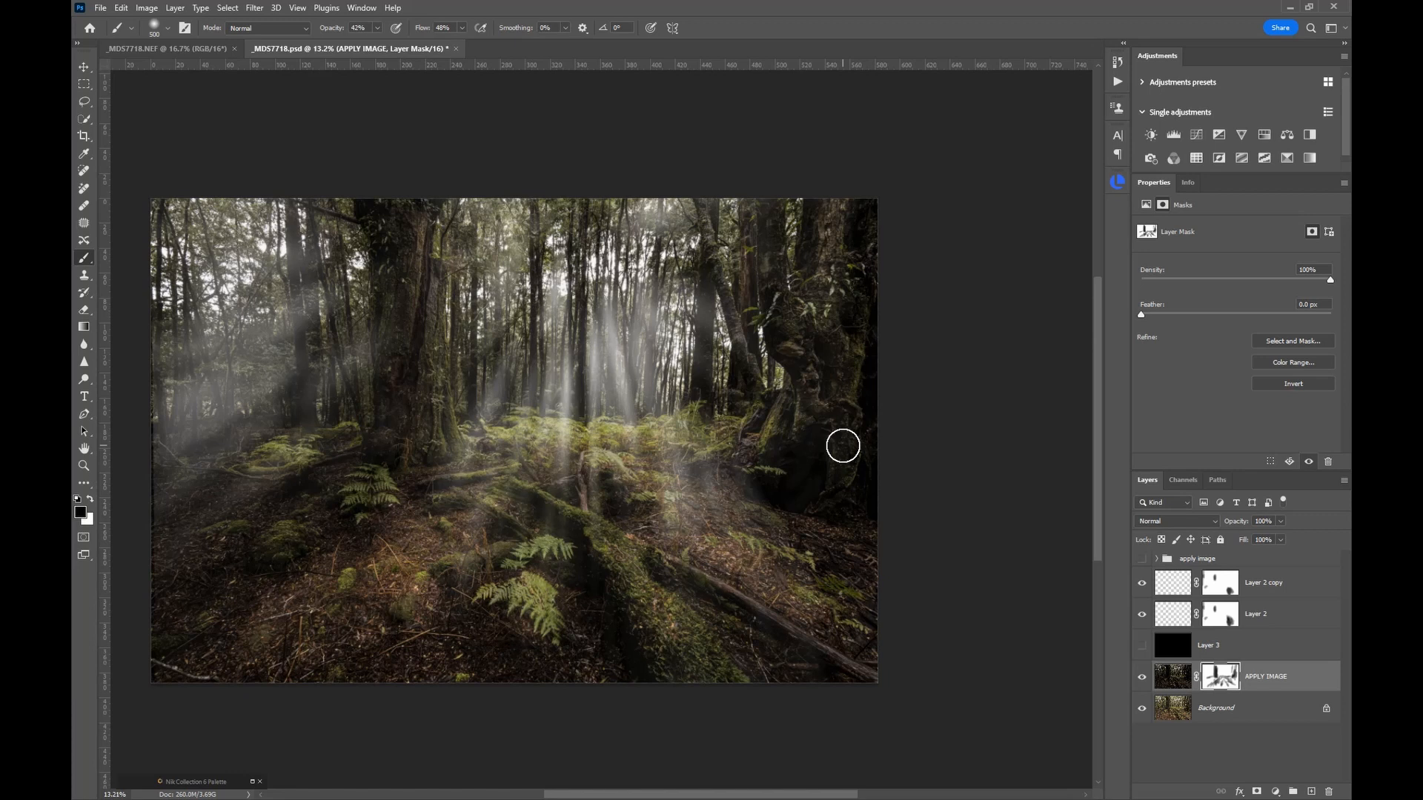
# Add a solid color fill layer above Layer 2 copy in pale yellow, #d6d584
pyautogui.click(1288, 583)
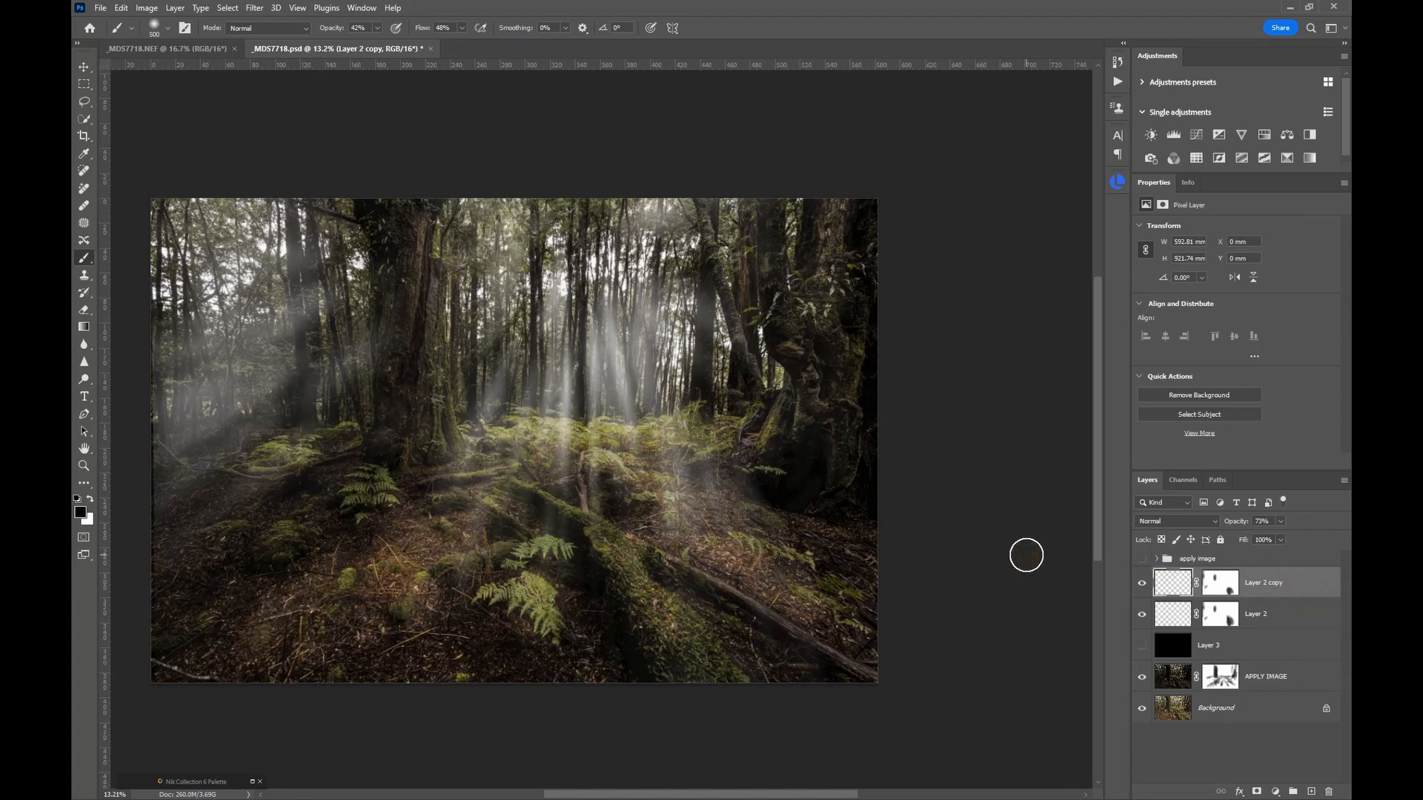
pyautogui.click(1276, 791)
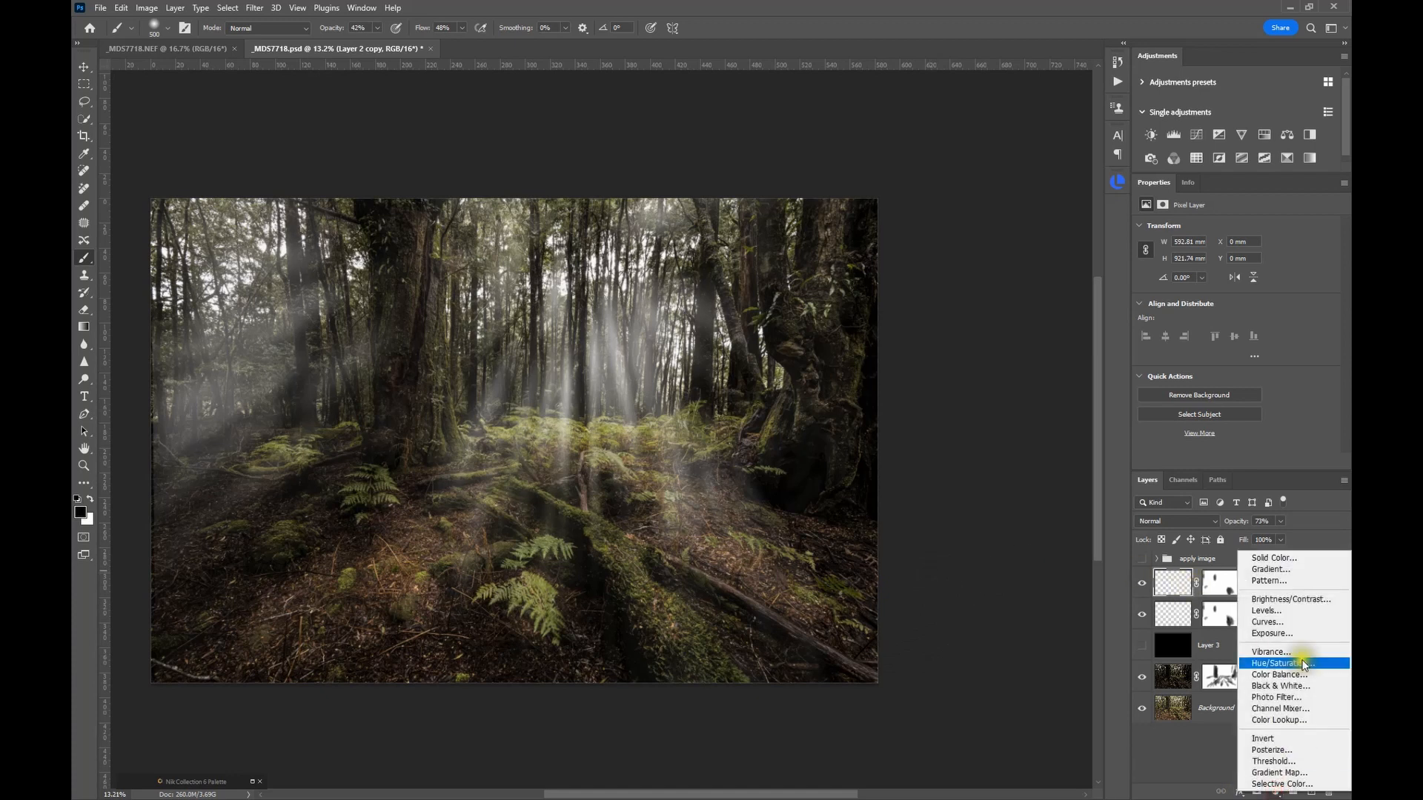
pyautogui.click(1270, 559)
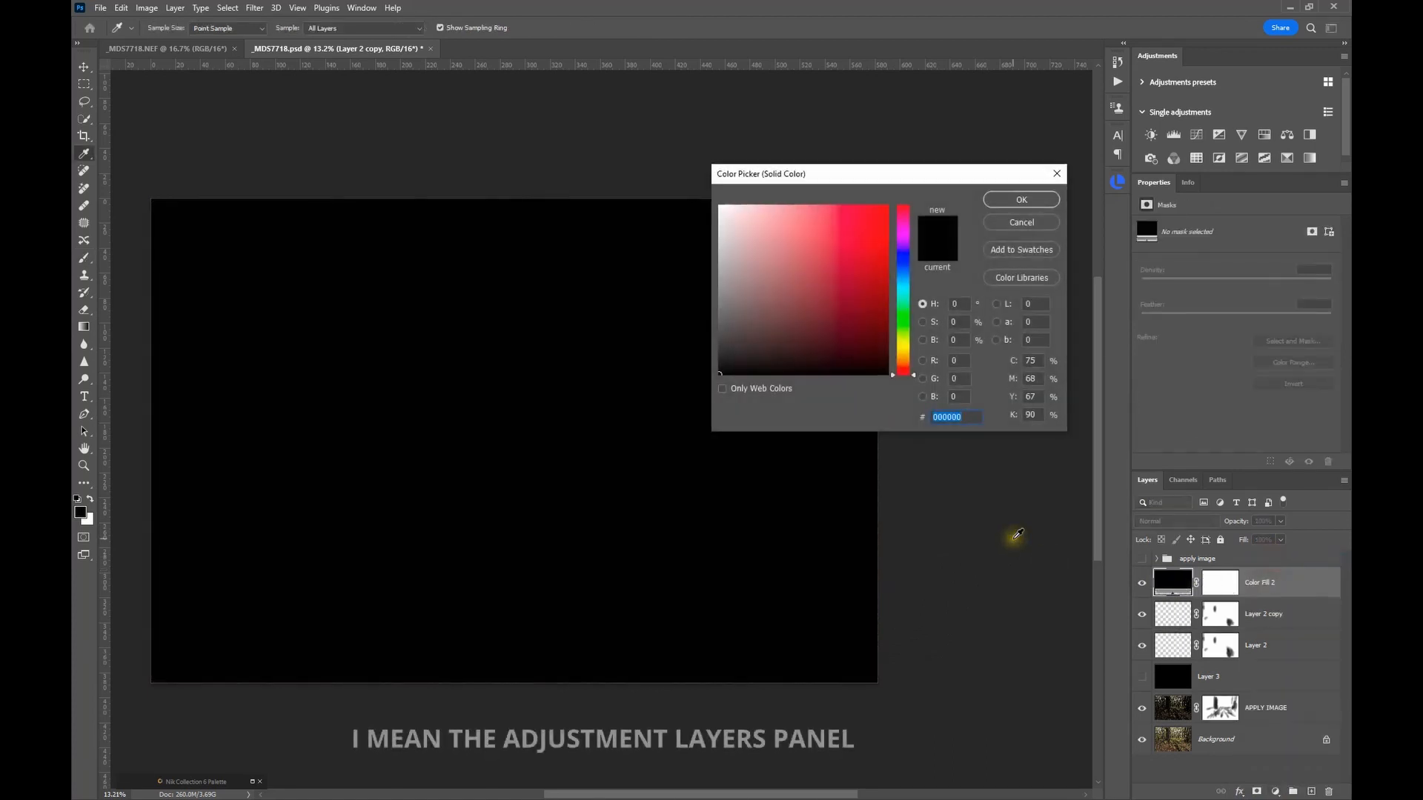
pyautogui.click(912, 373)
pyautogui.moveTo(912, 373); pyautogui.dragTo(910, 352)
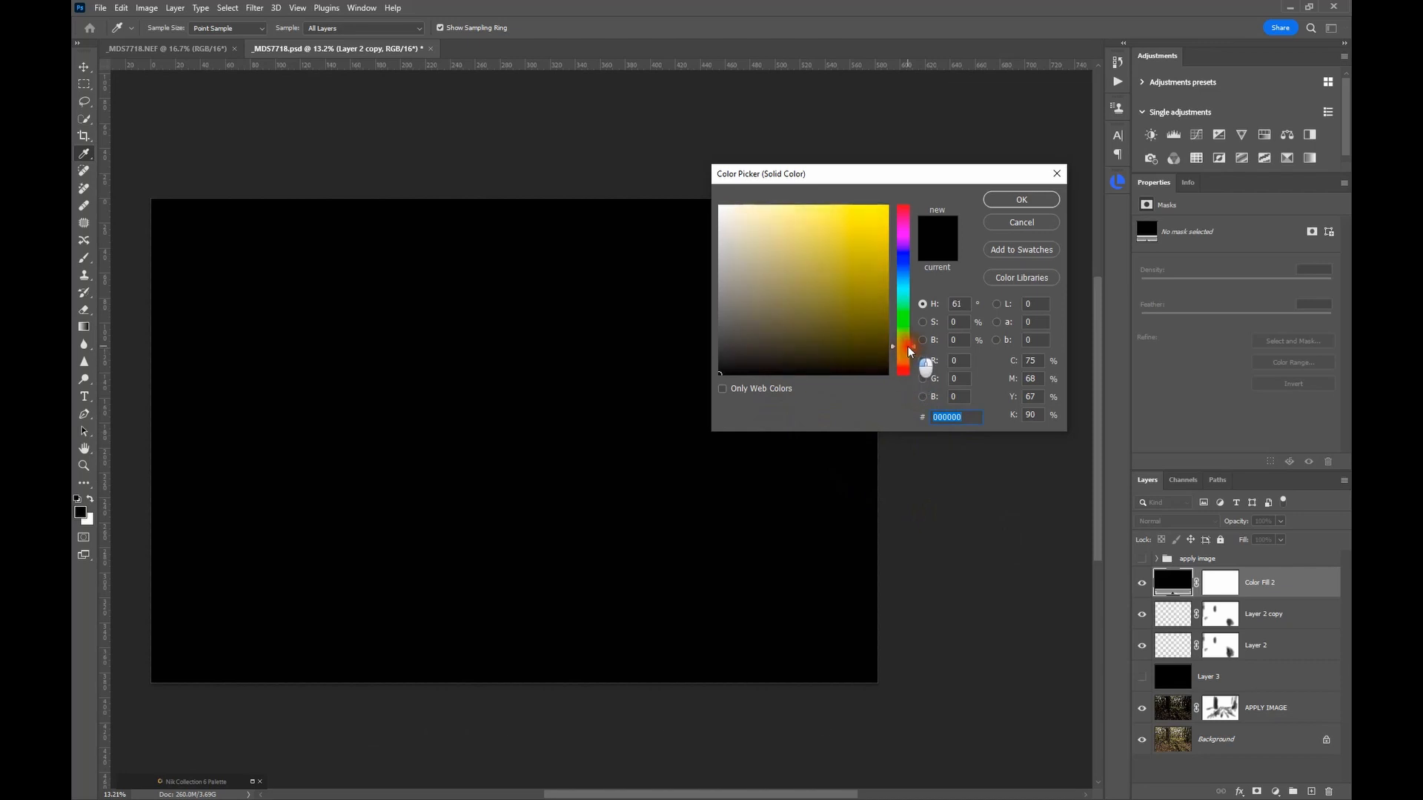
pyautogui.moveTo(792, 263)
pyautogui.mouseDown()
pyautogui.moveTo(804, 214)
pyautogui.moveTo(797, 237)
pyautogui.mouseUp()
pyautogui.click(913, 346)
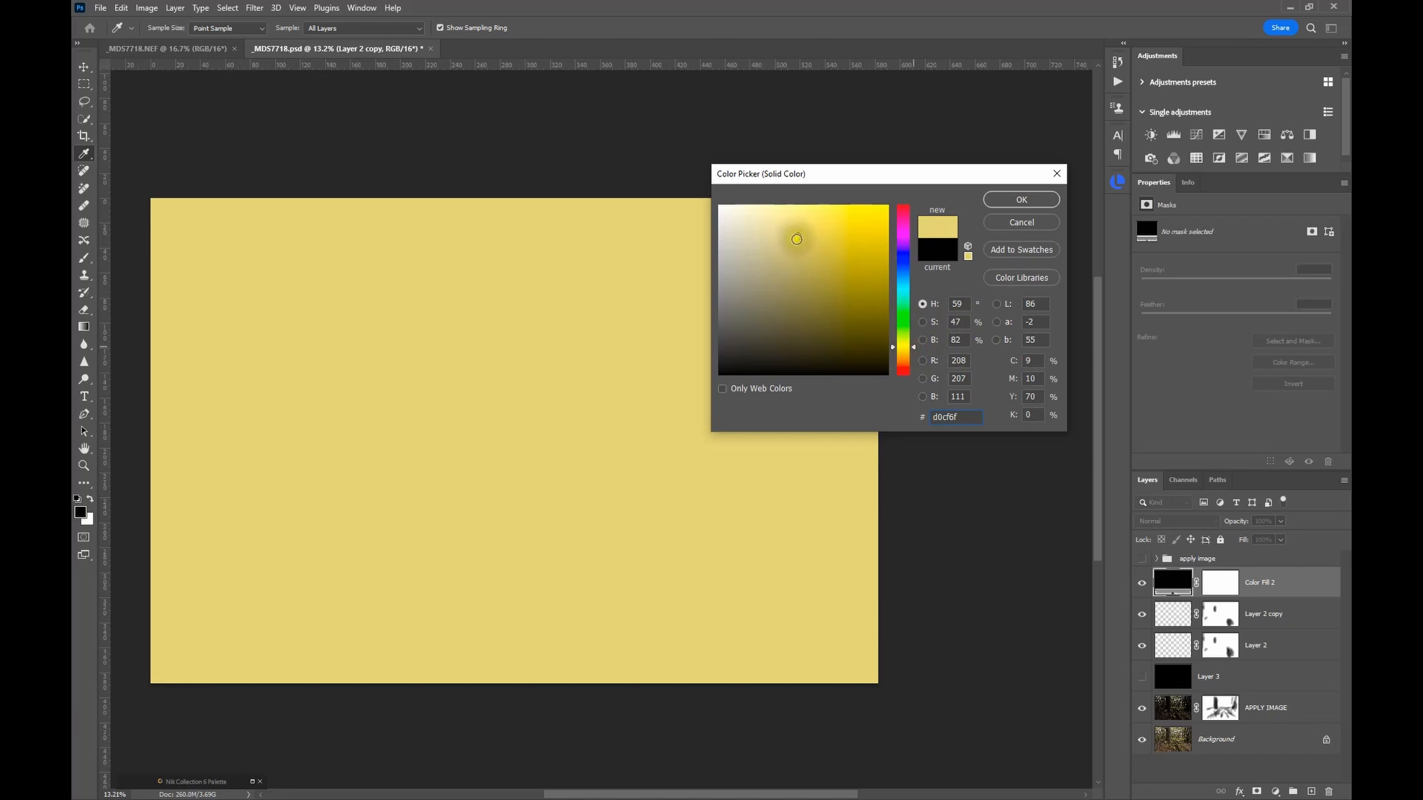
pyautogui.moveTo(794, 238)
pyautogui.mouseDown()
pyautogui.moveTo(813, 254)
pyautogui.moveTo(783, 232)
pyautogui.mouseUp()
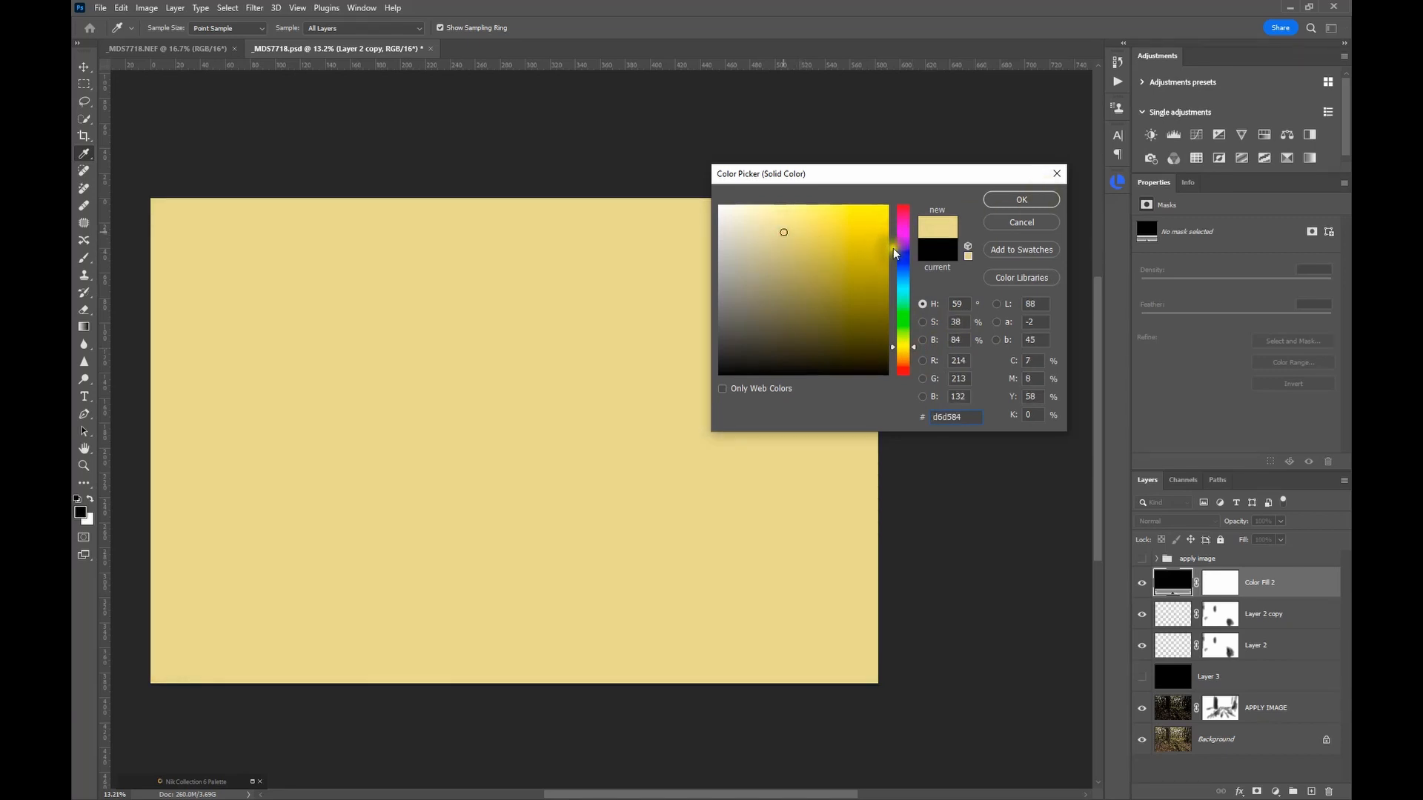
pyautogui.click(1019, 201)
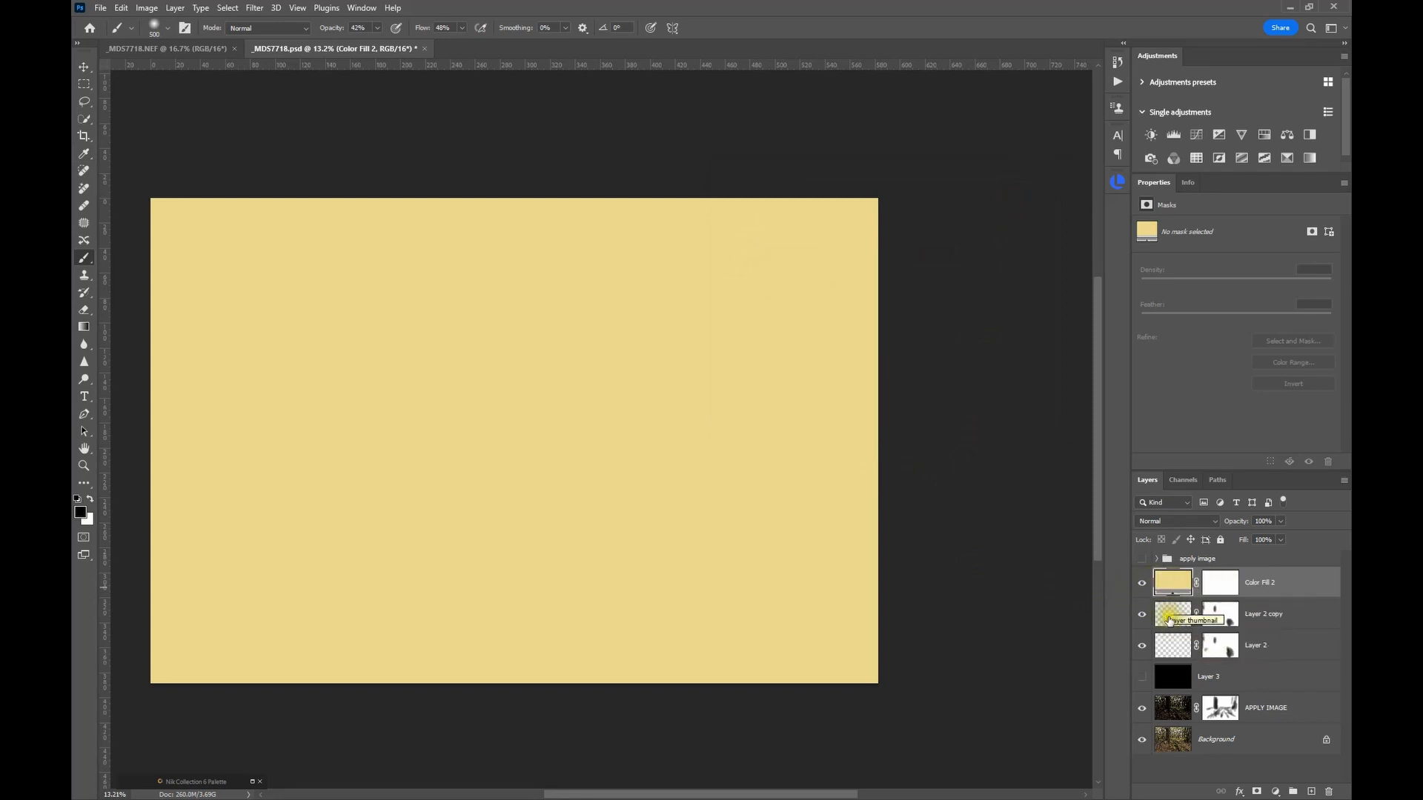
# Clip the yellow color fill layer to Layer 2 copy so it tints only the light rays
pyautogui.click(1289, 586)
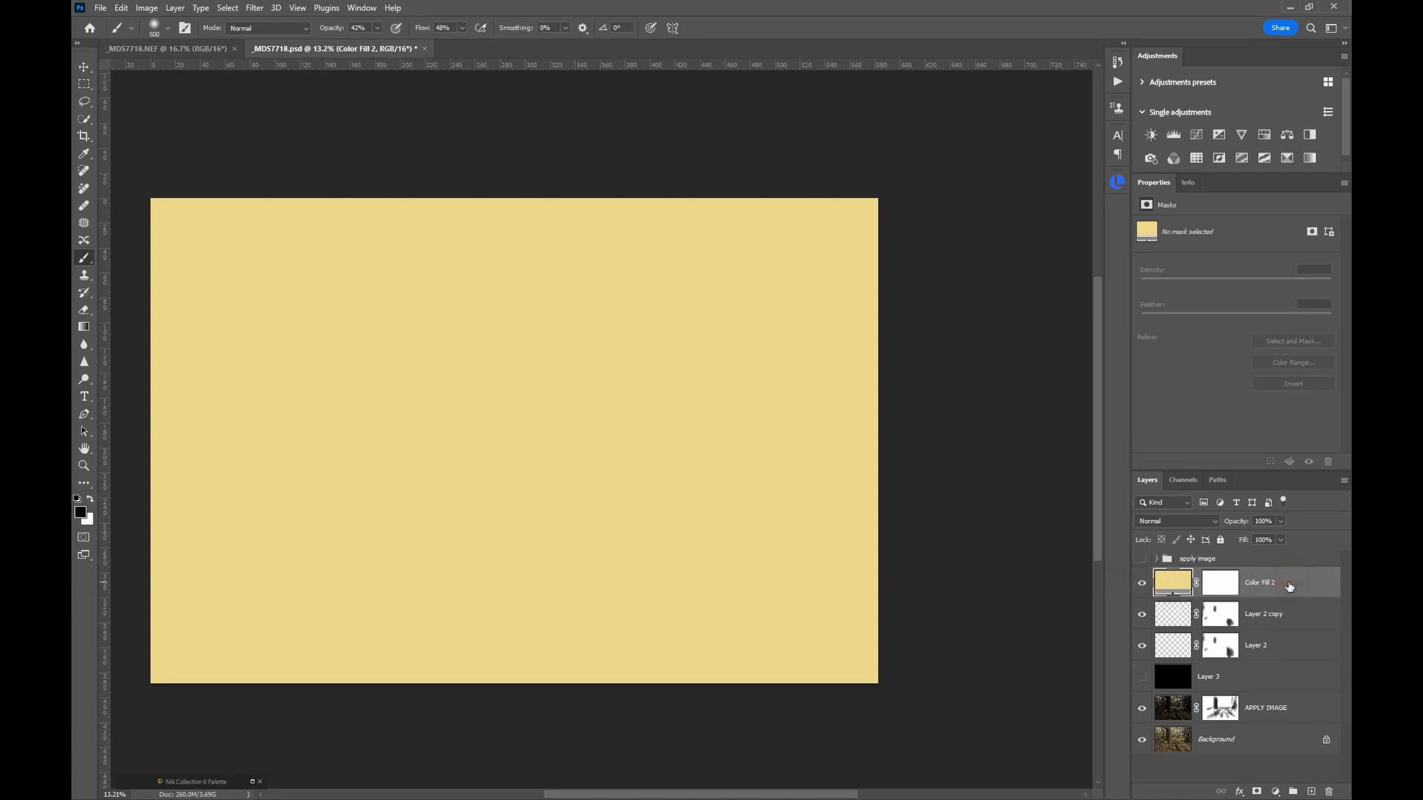
pyautogui.rightClick(1289, 586)
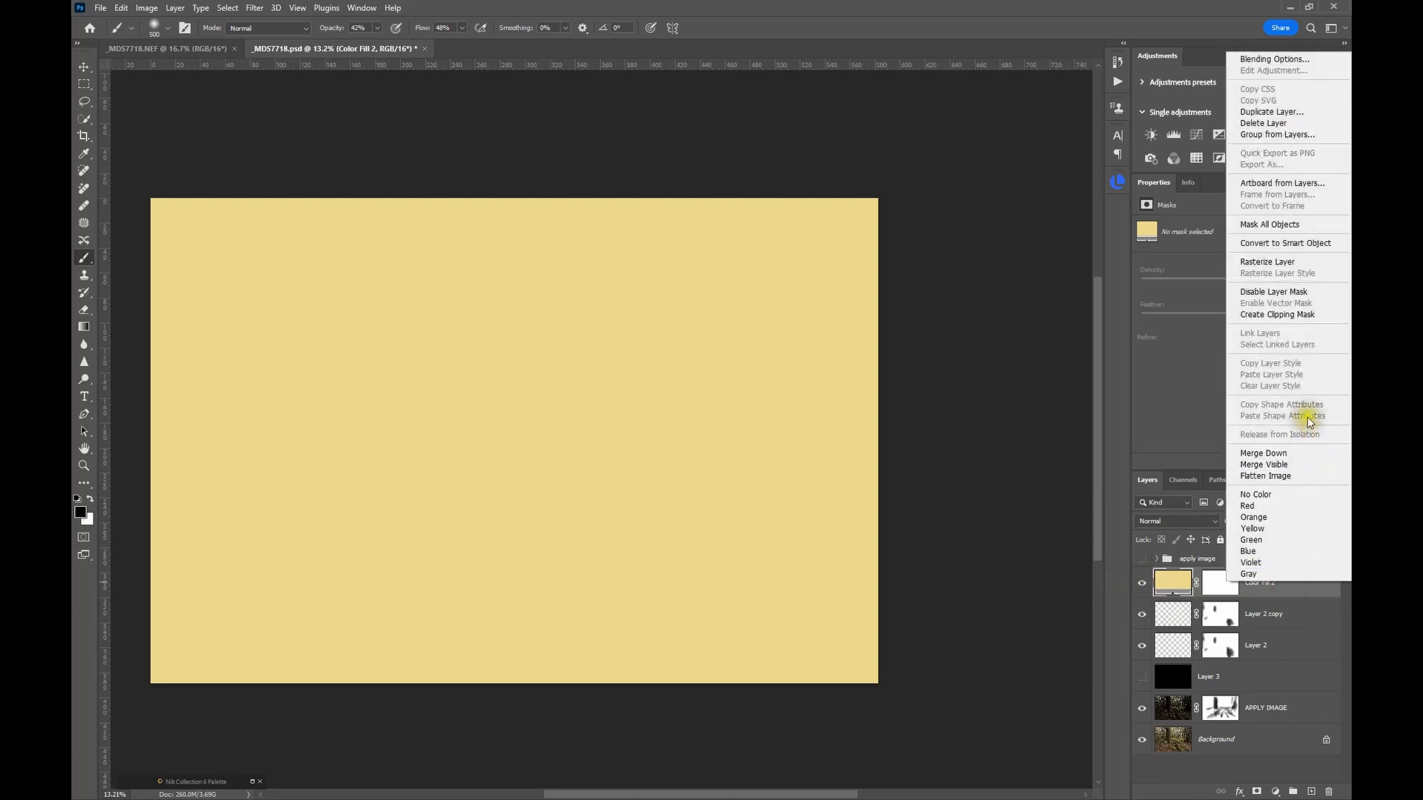
pyautogui.click(1280, 315)
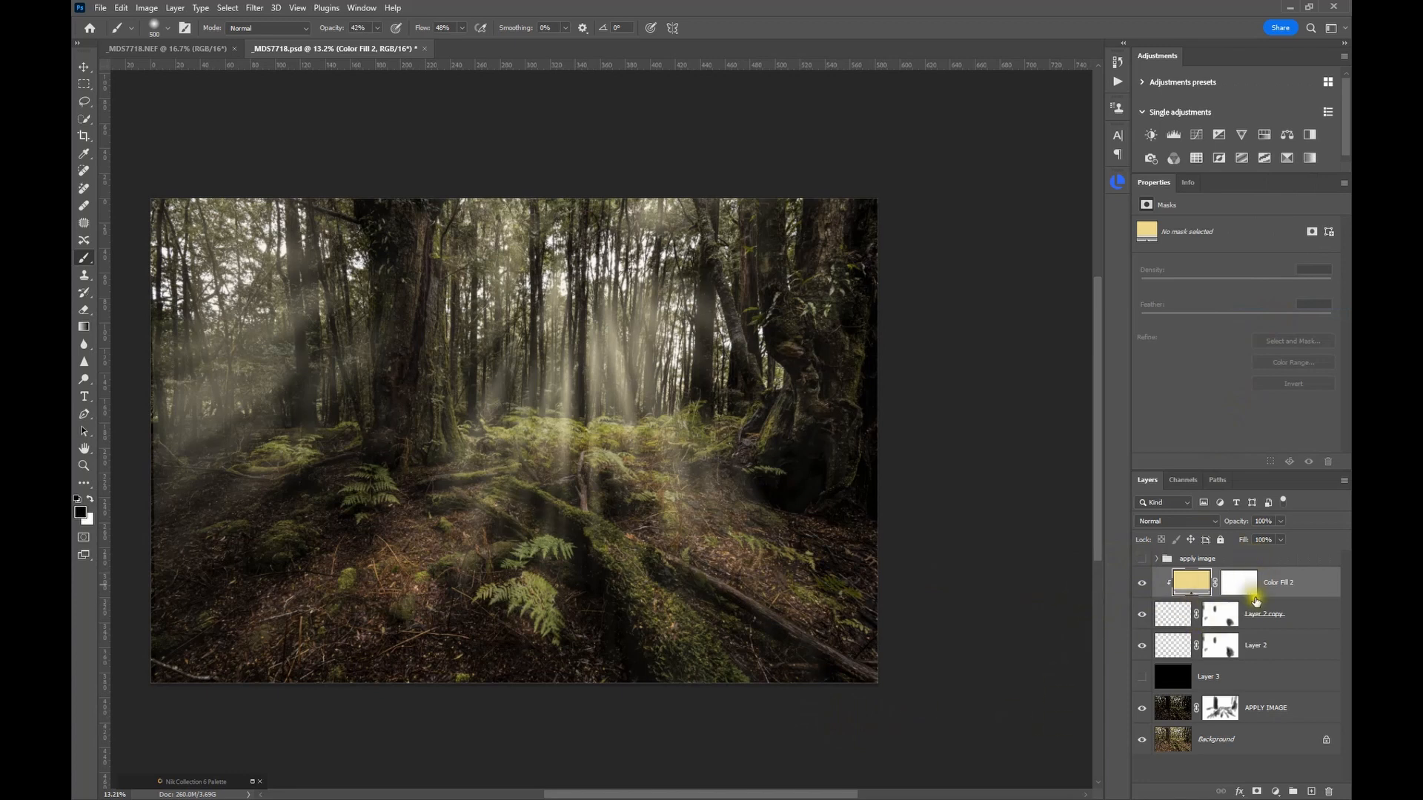
pyautogui.moveTo(1239, 524); pyautogui.dragTo(1240, 527)
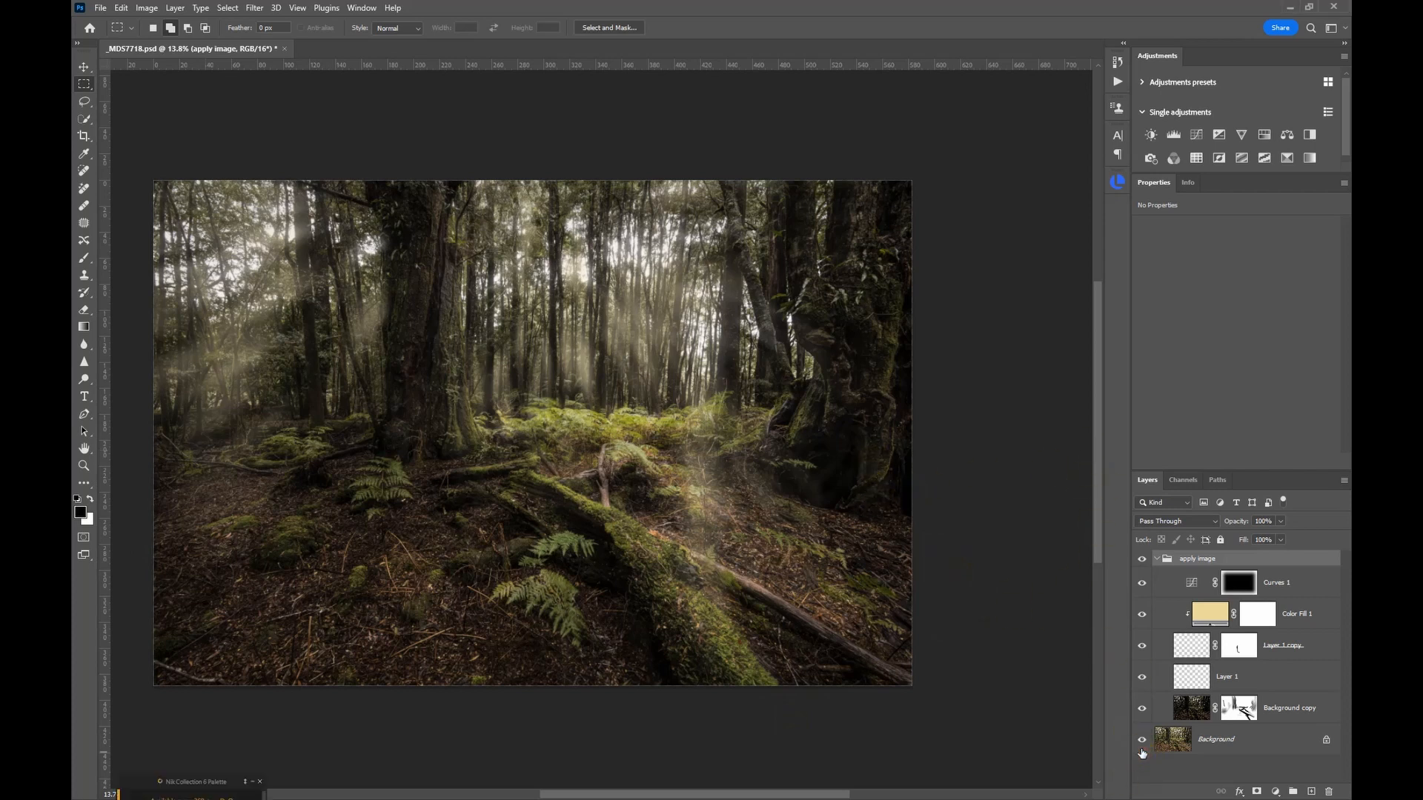
# Compare the finished forest image with its original by isolating the Background layer and restoring the others
pyautogui.keyDown('alt'); pyautogui.click(1141, 747); pyautogui.keyUp('alt')
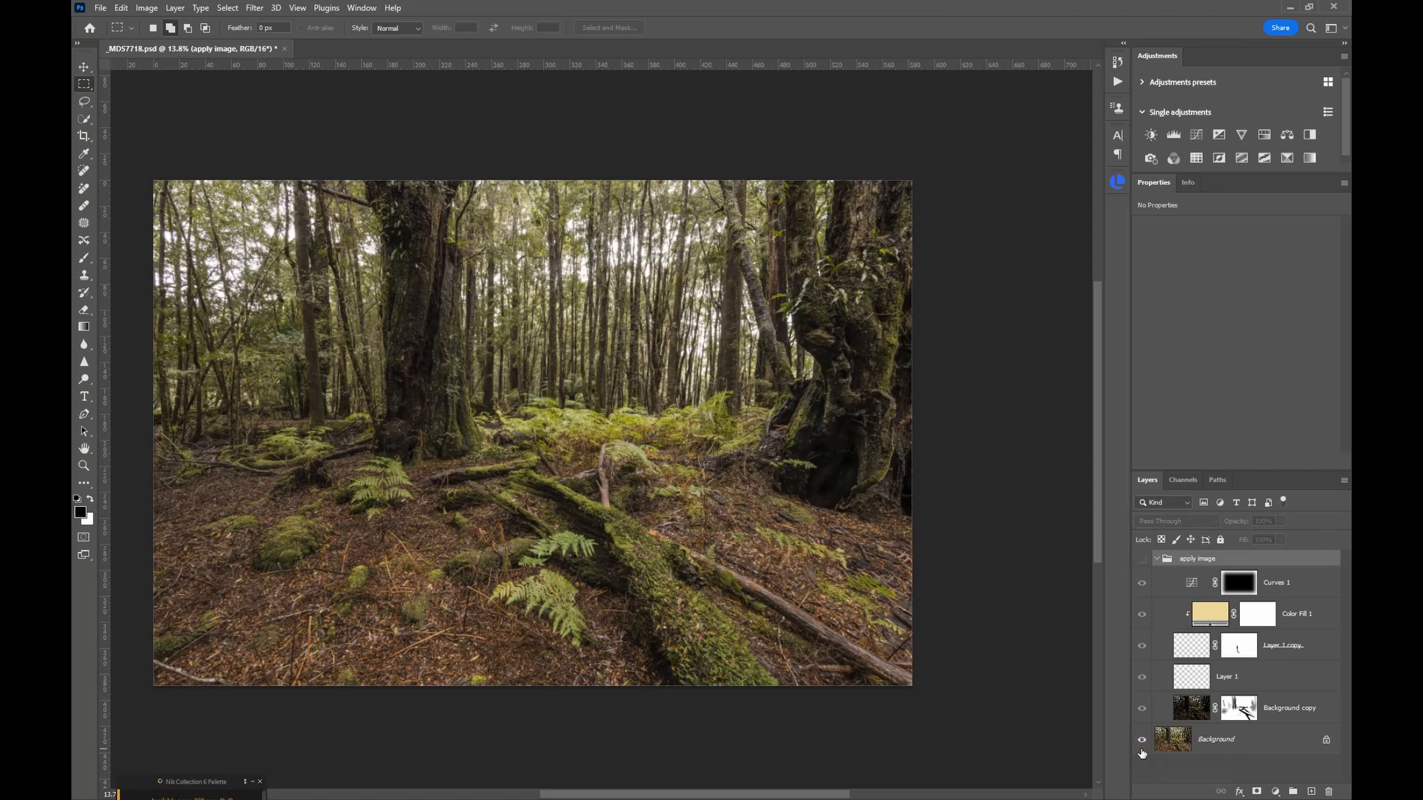
pyautogui.keyDown('alt'); pyautogui.click(1141, 749); pyautogui.keyUp('alt')
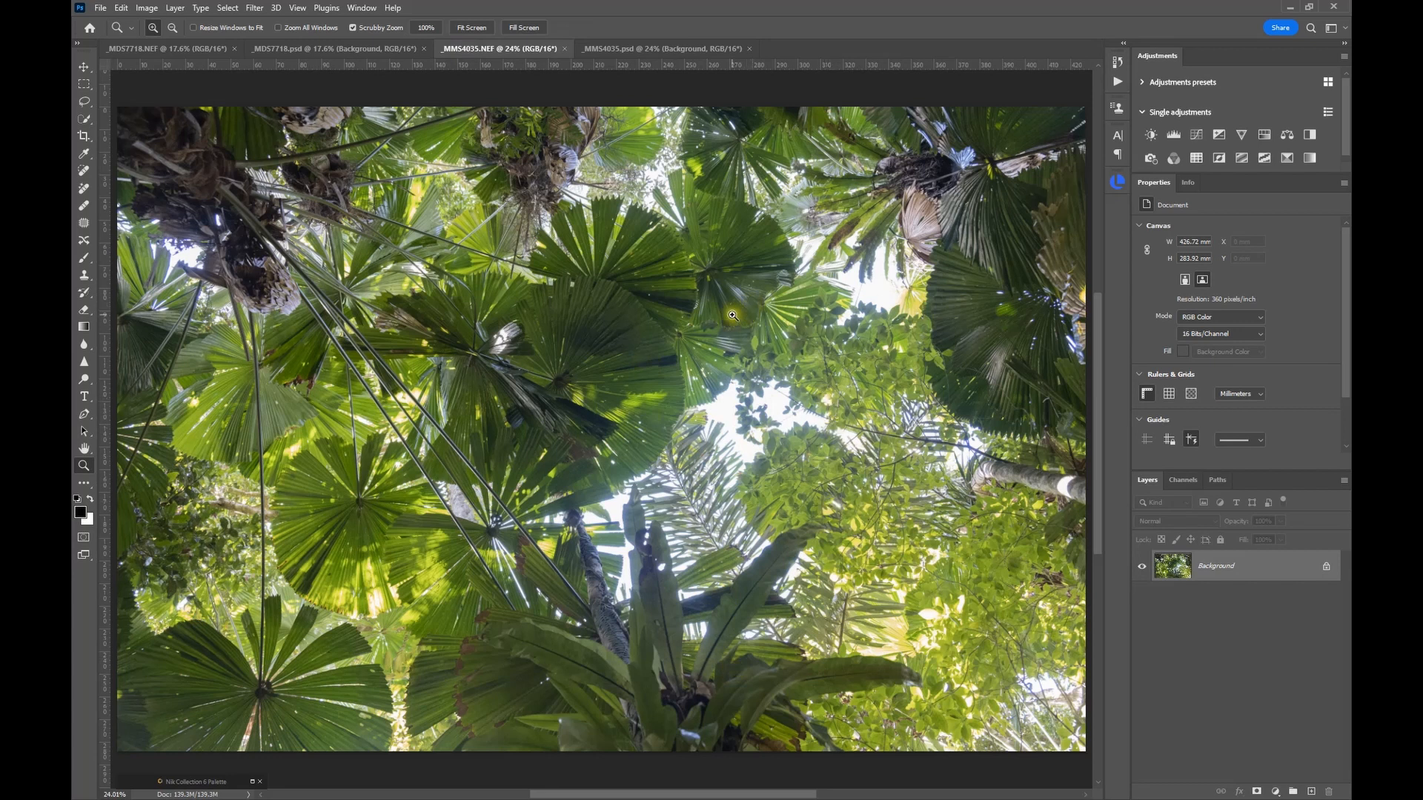
# In _MMS4035.psd, hide Color Fill 1, Layer 1 copy and Layer 1, and add a black-filled layer above Background
pyautogui.click(624, 48)
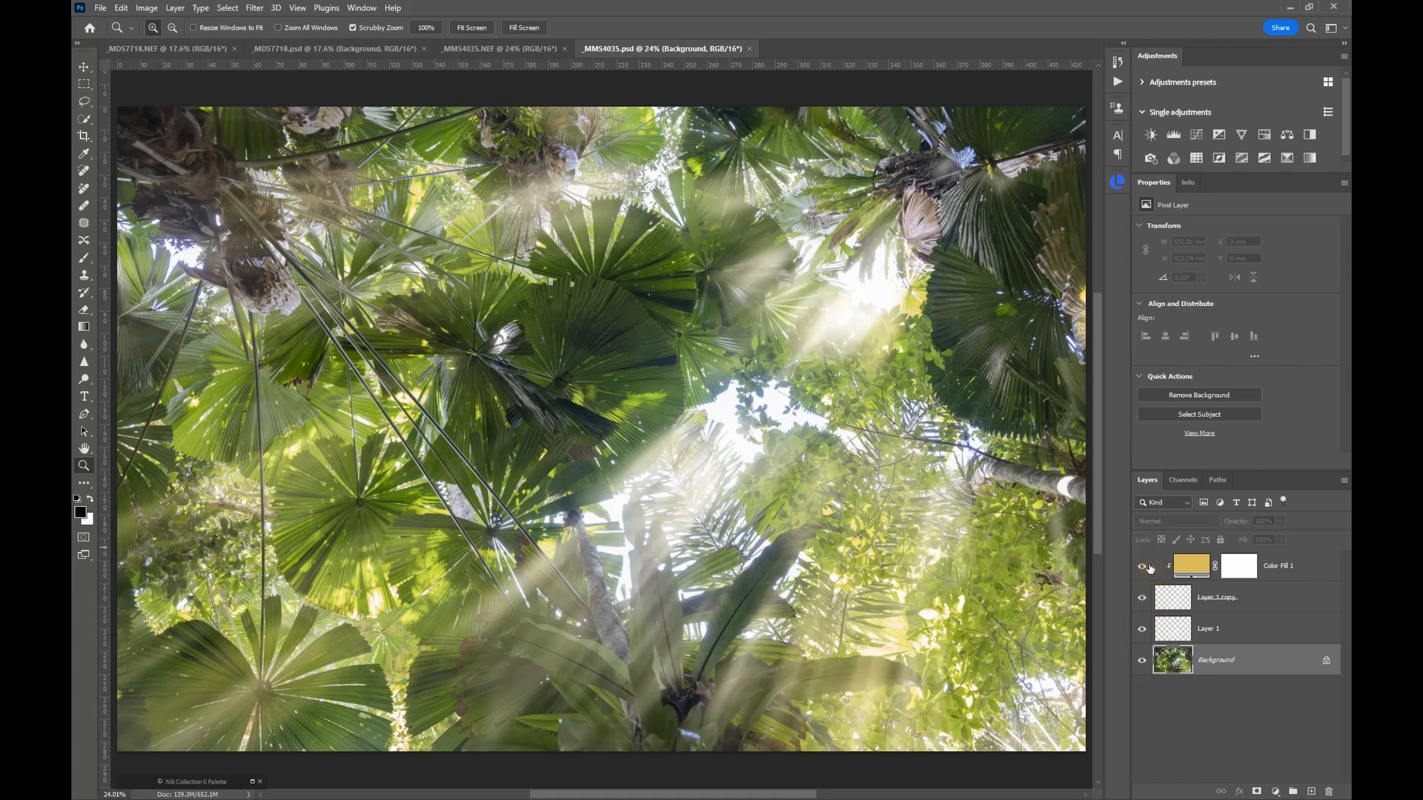
pyautogui.moveTo(1143, 601); pyautogui.dragTo(1142, 626)
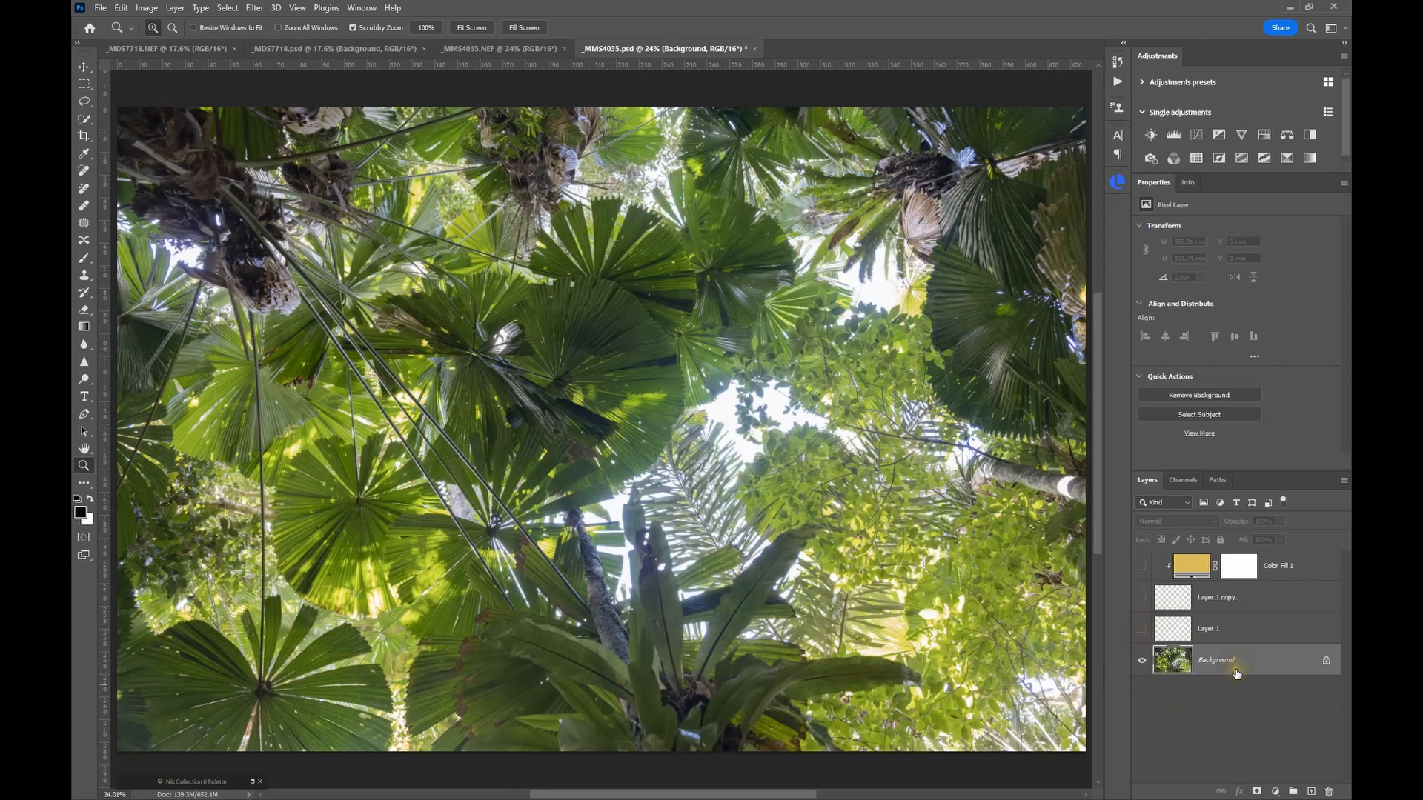
pyautogui.click(1311, 793)
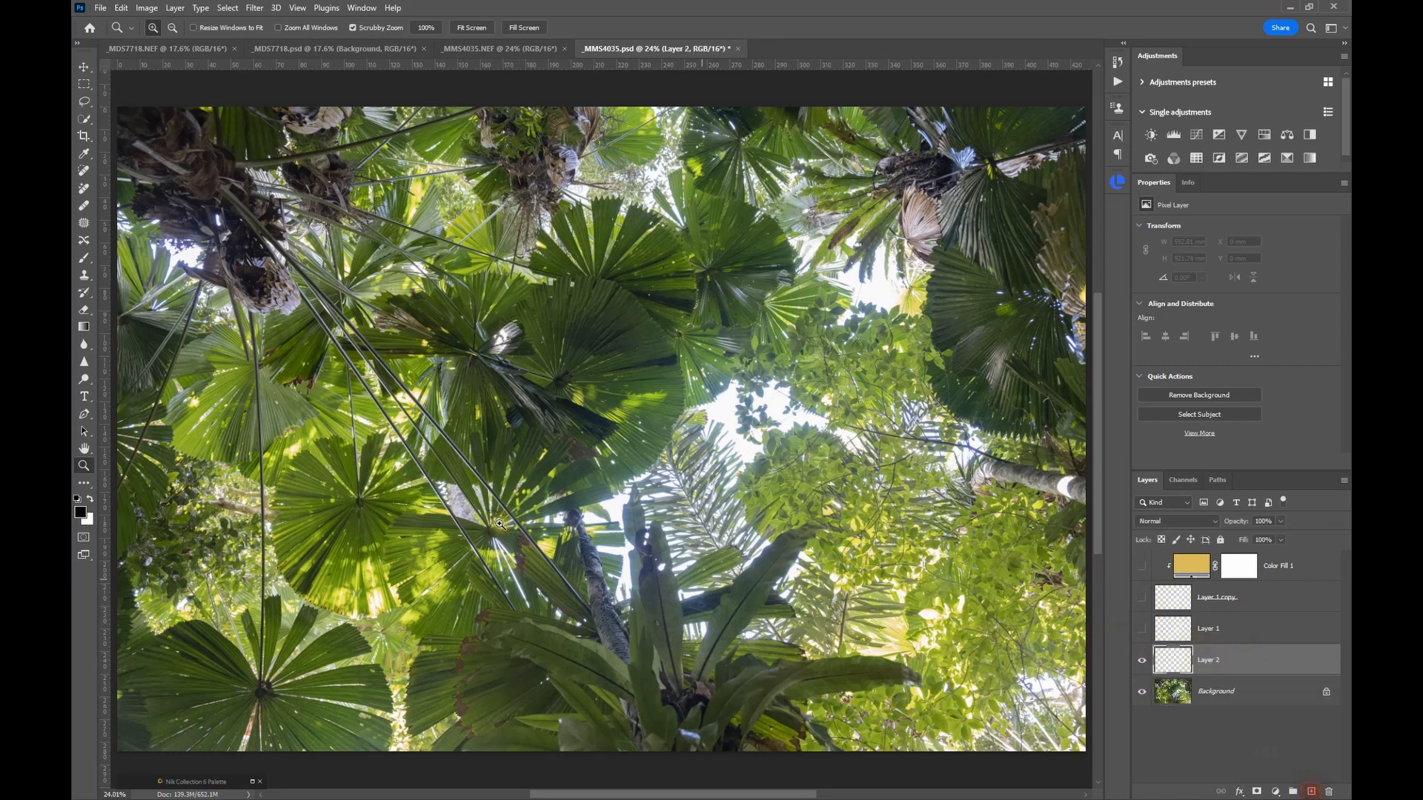
pyautogui.click(86, 485)
pyautogui.click(774, 615)
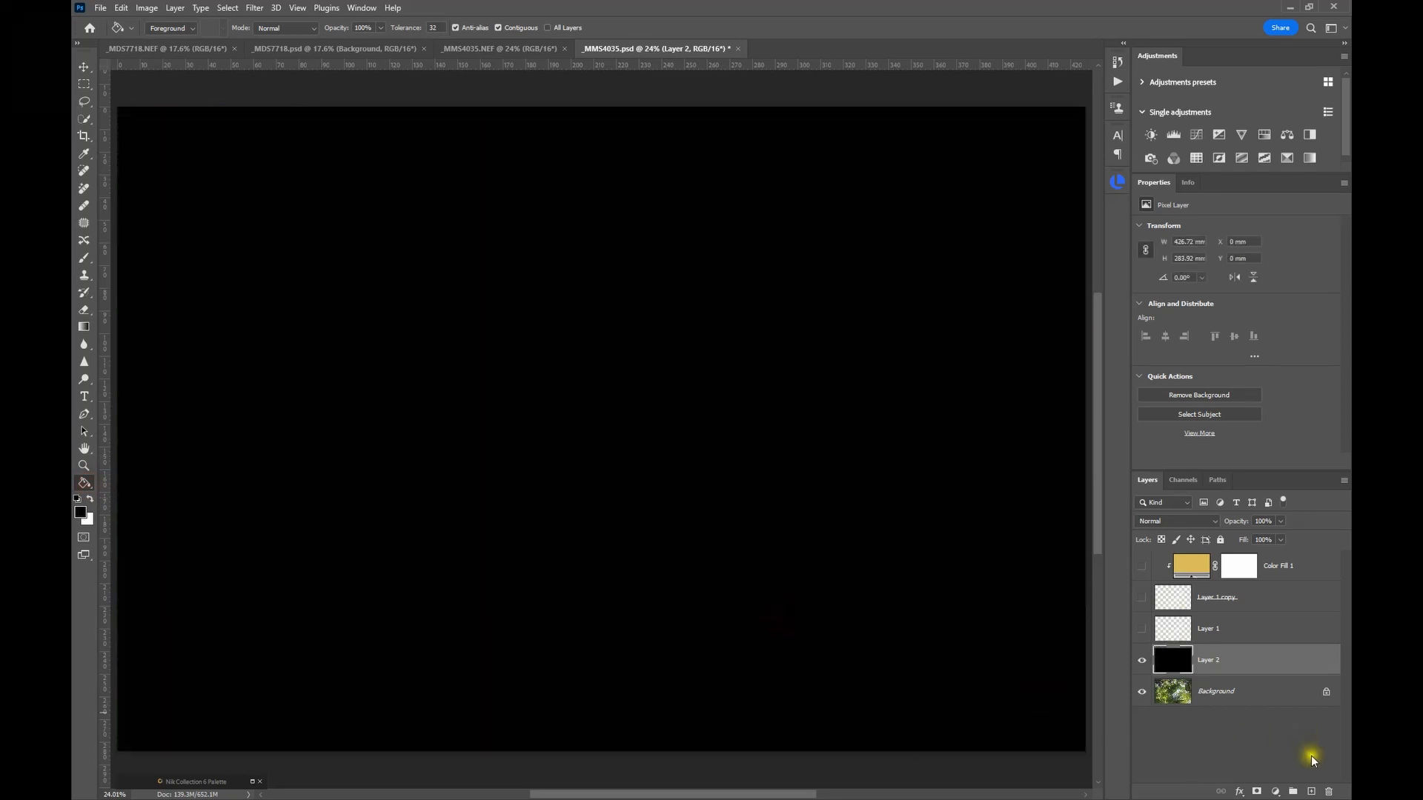
# Reveal Layer 1, Layer 1 copy and Color Fill 1 one by one to examine the rays over black
pyautogui.click(1142, 627)
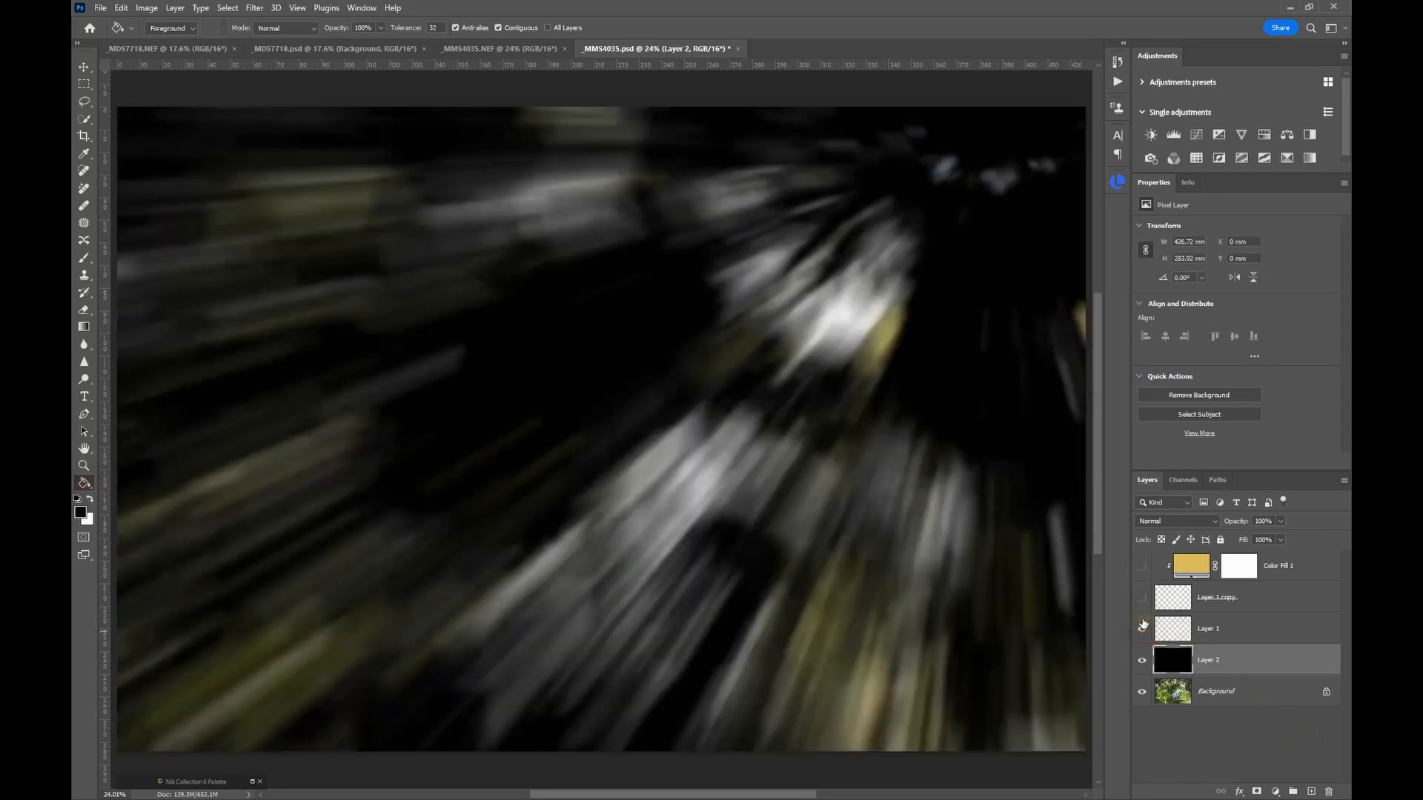
pyautogui.click(1141, 598)
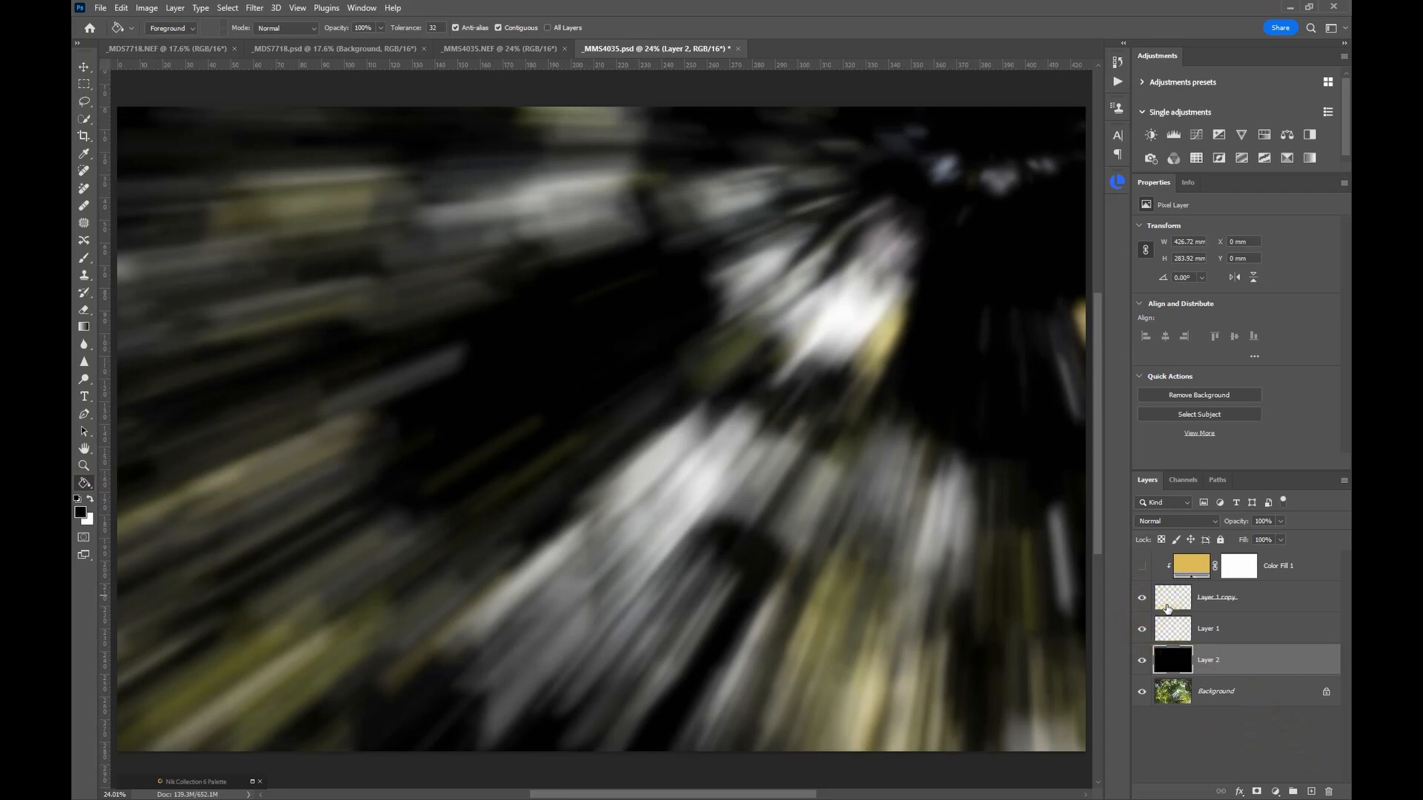
pyautogui.click(1144, 567)
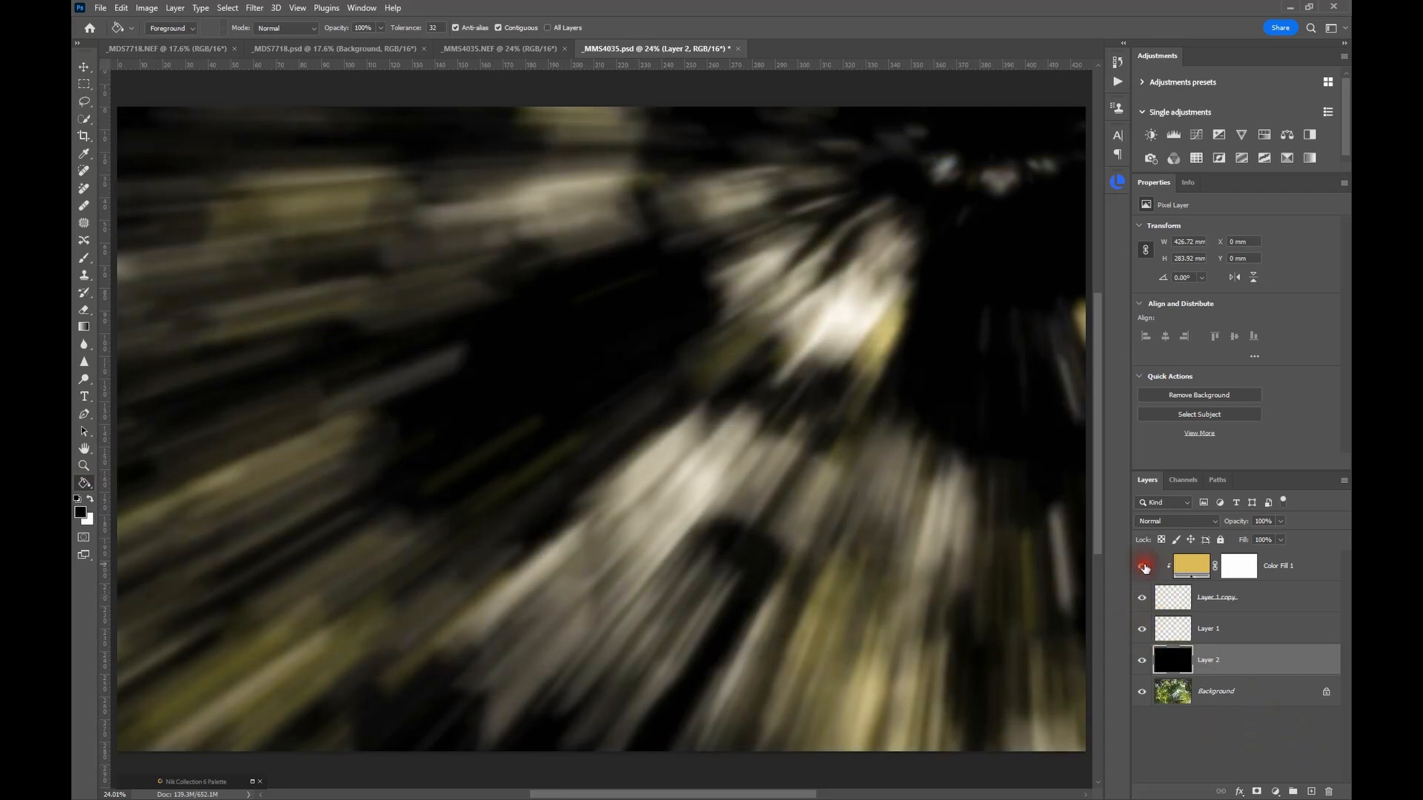
pyautogui.click(1190, 568)
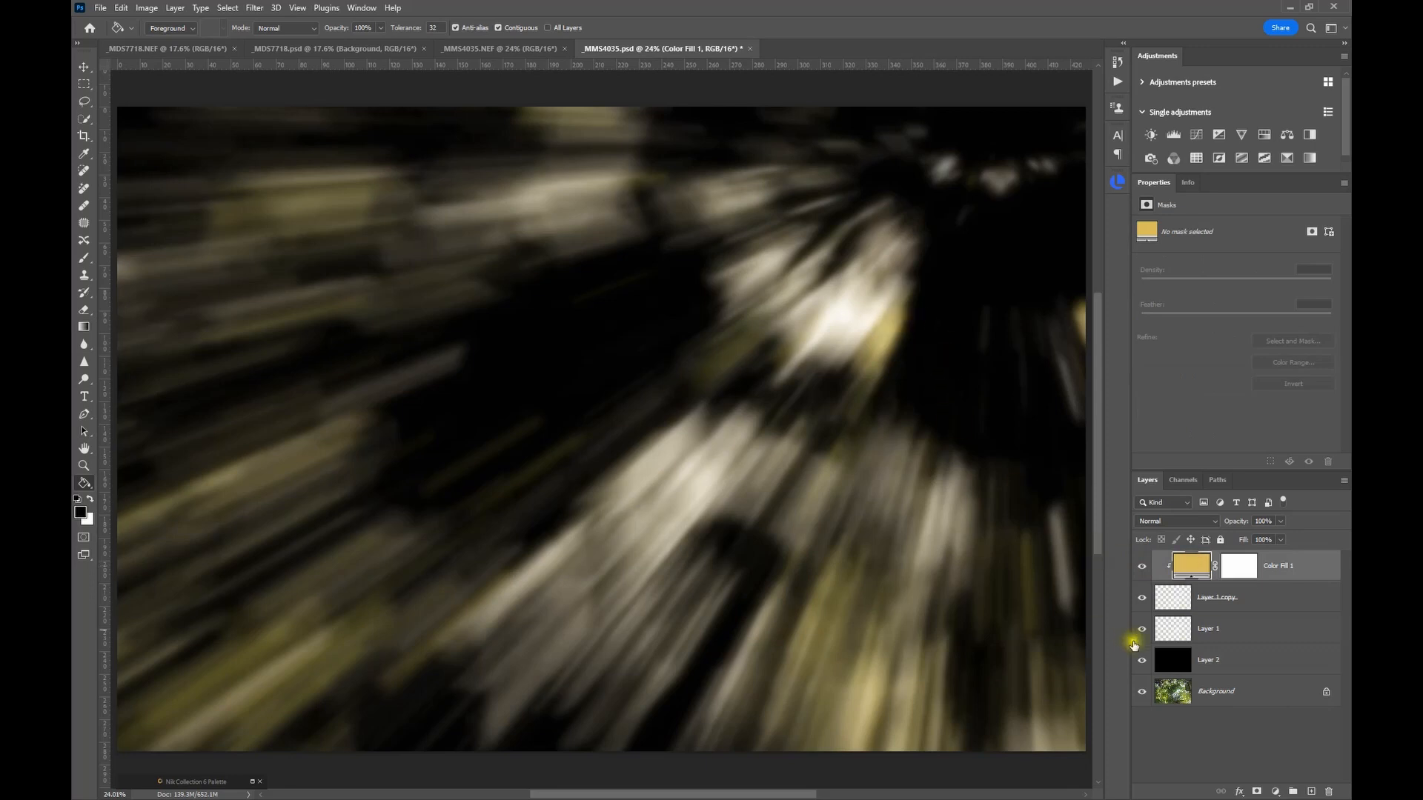
# Hide the two ray layers and Color Fill 1, restore them one at a time, and hide the black Layer 2
pyautogui.moveTo(1142, 566); pyautogui.dragTo(1142, 628)
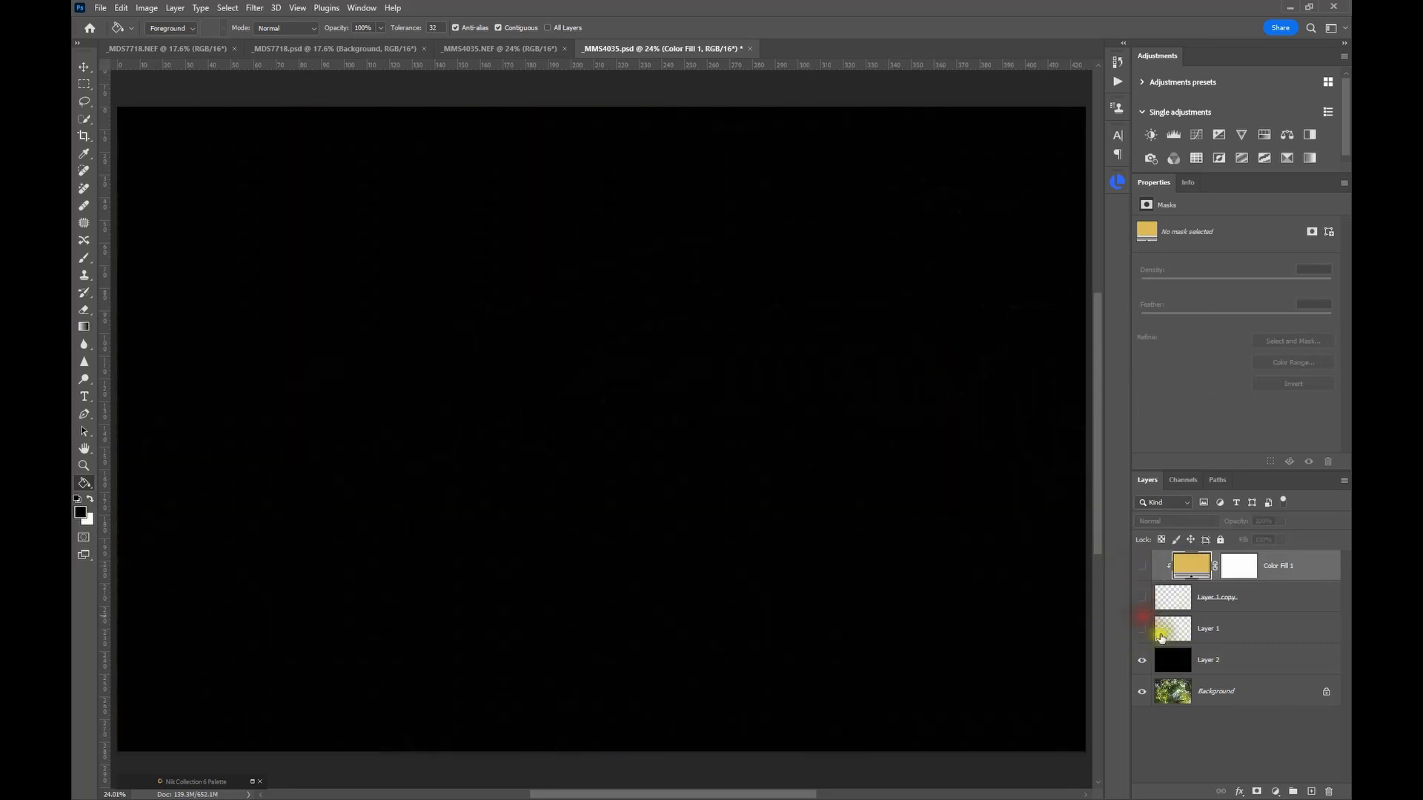
pyautogui.click(1141, 628)
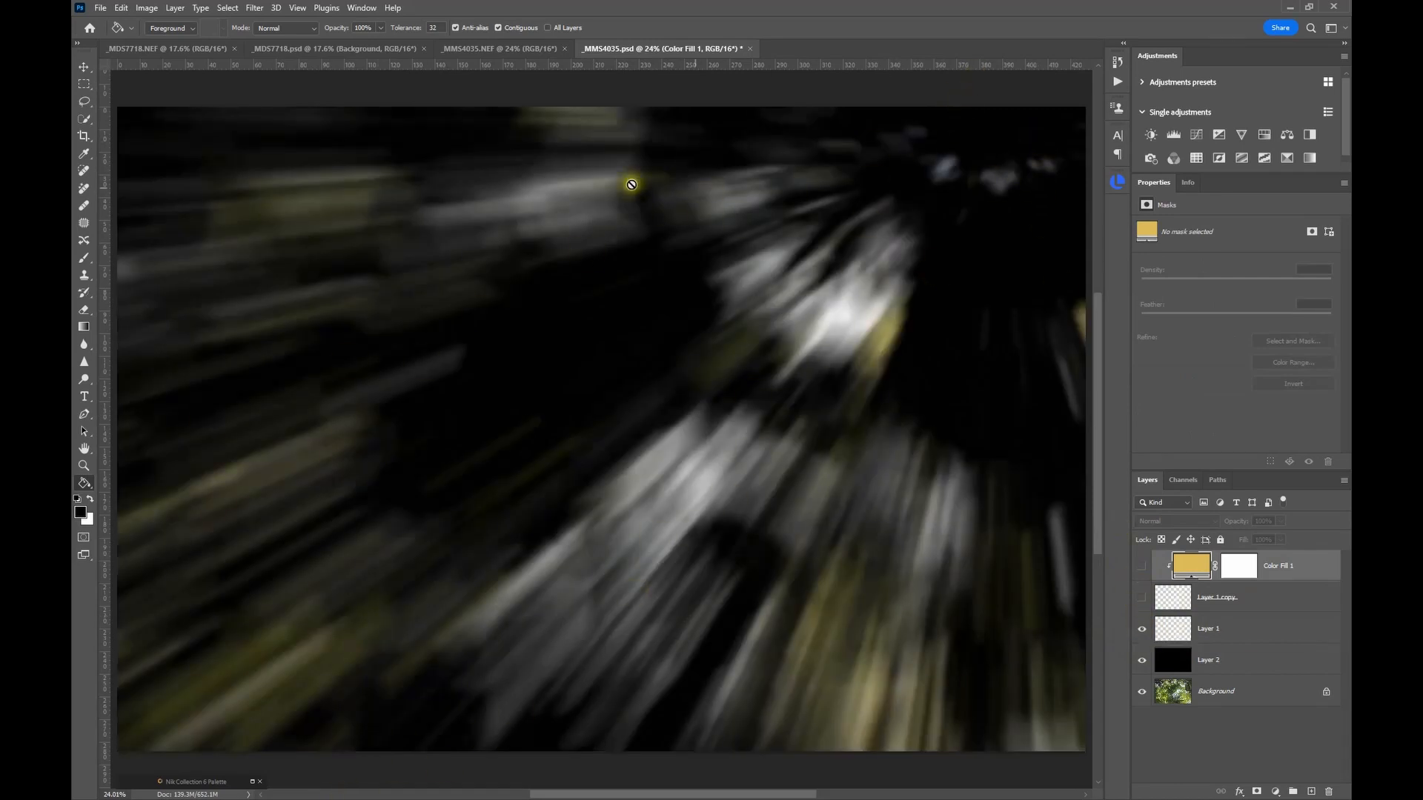
pyautogui.click(1142, 597)
pyautogui.click(1142, 566)
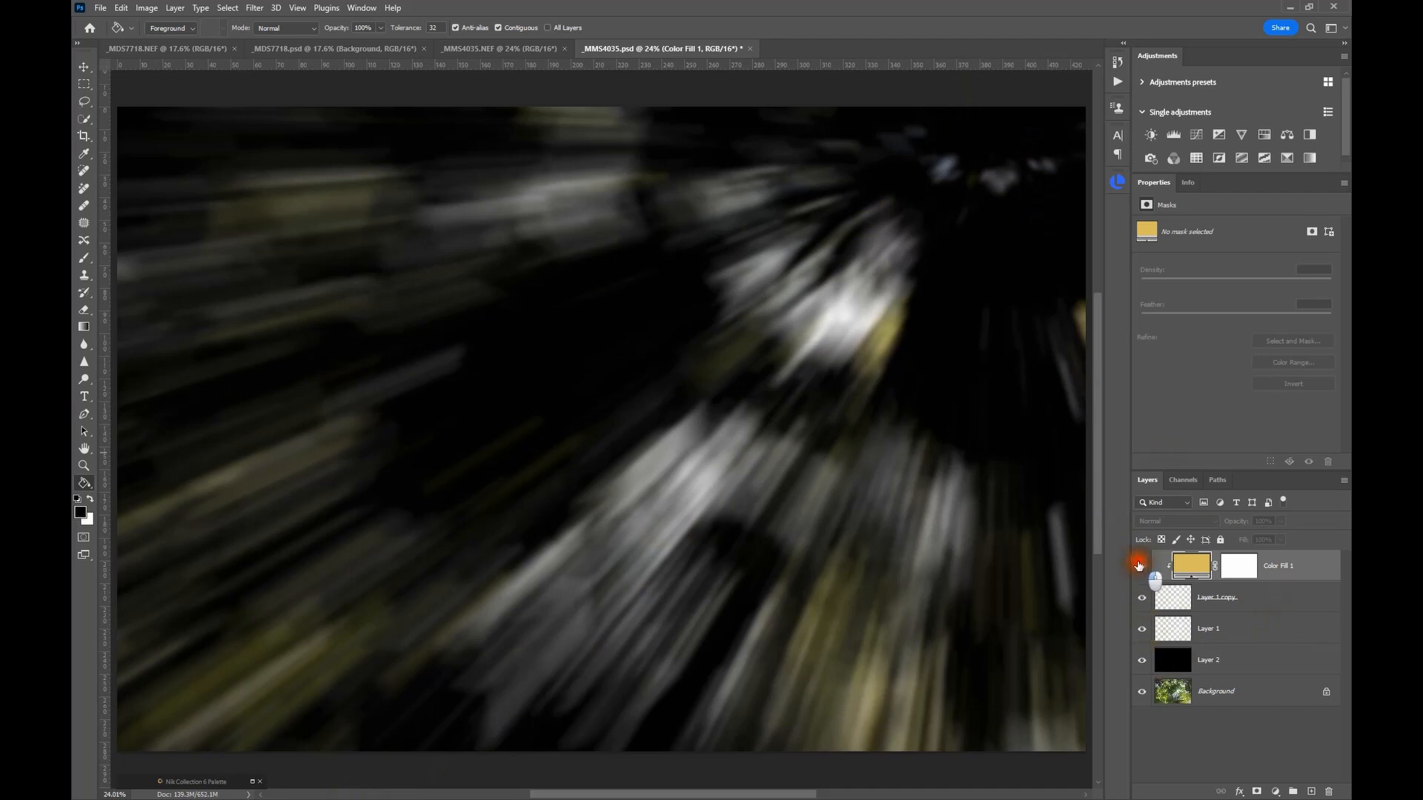
pyautogui.click(1142, 662)
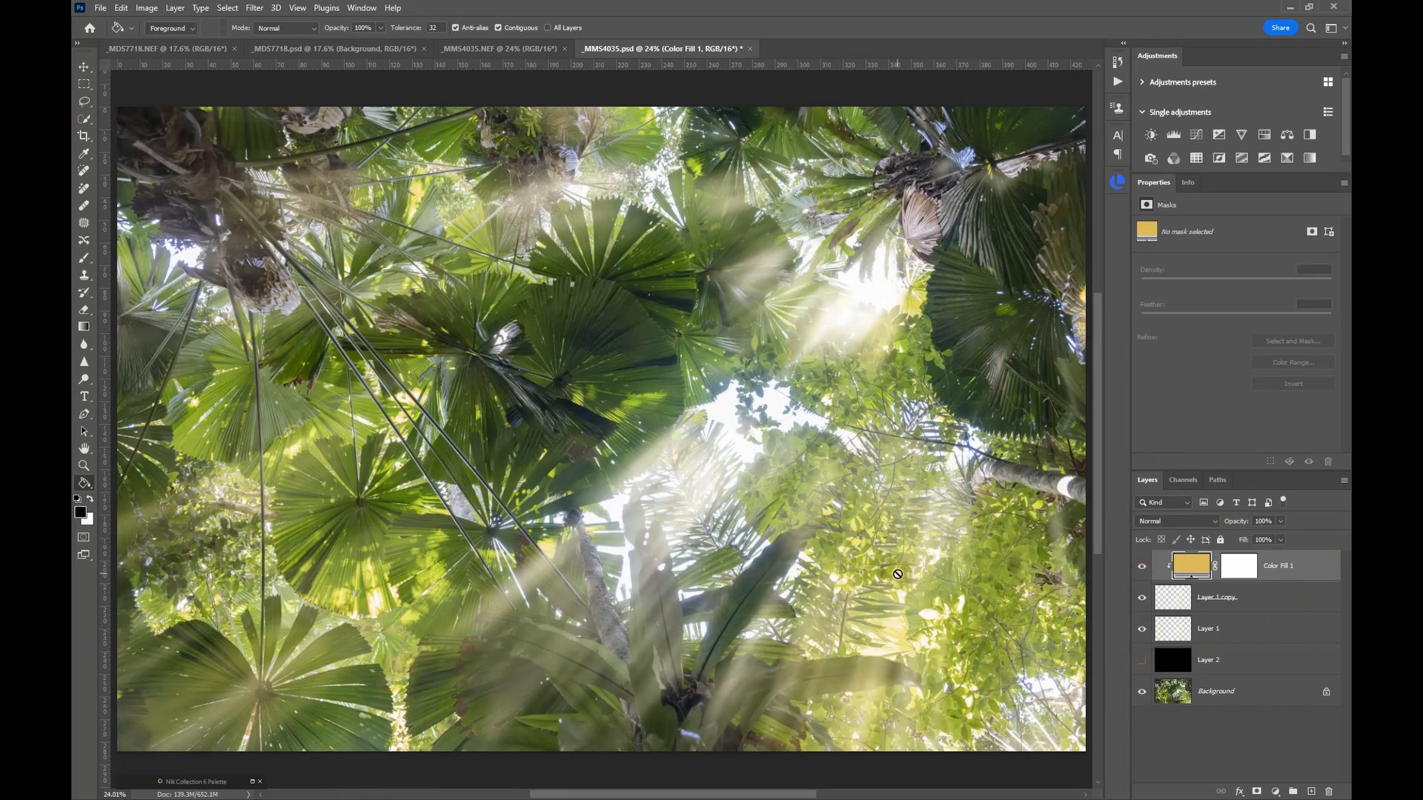
# Duplicate the Background layer and start Apply Image on the copy
pyautogui.click(1228, 692)
pyautogui.moveTo(1250, 699); pyautogui.dragTo(1311, 792)
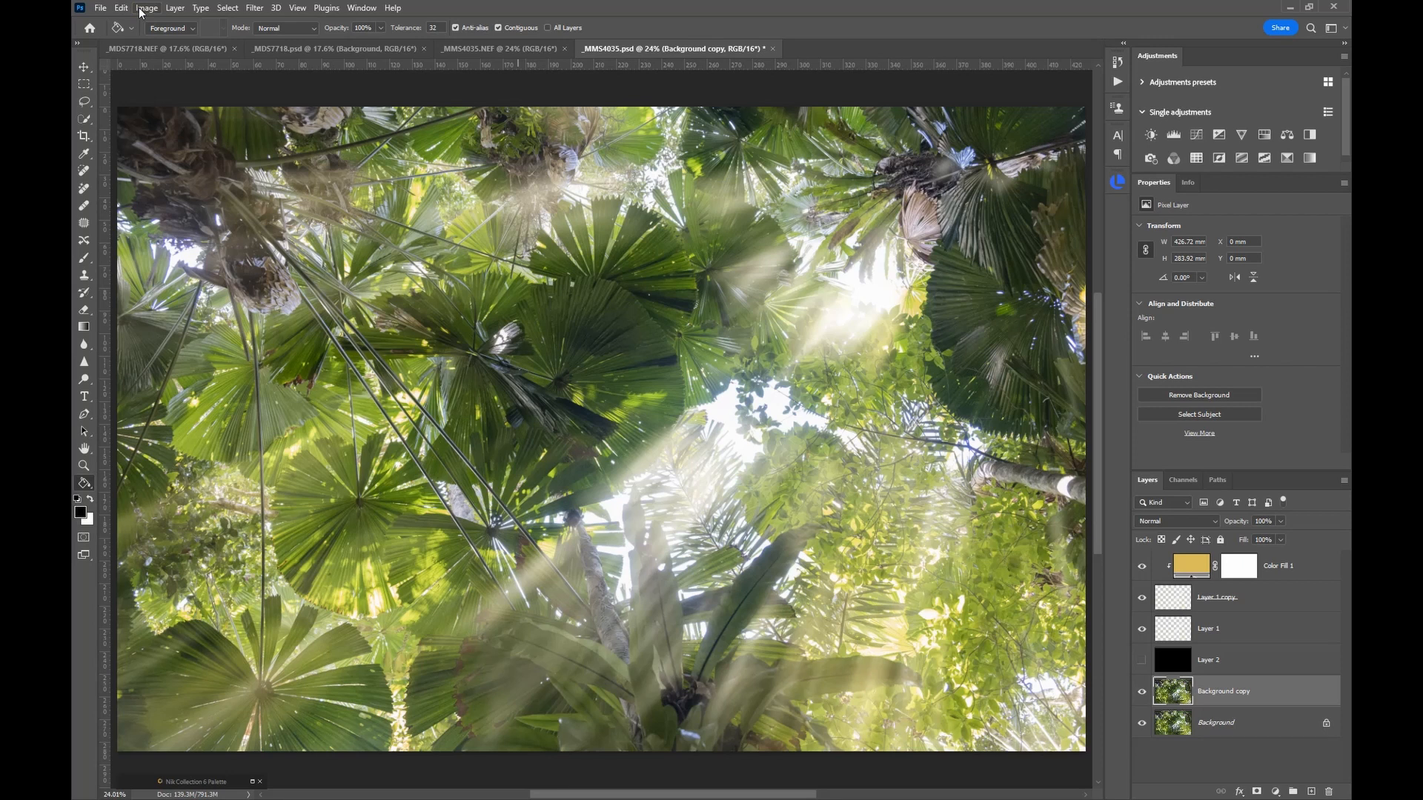
pyautogui.click(140, 9)
pyautogui.click(168, 203)
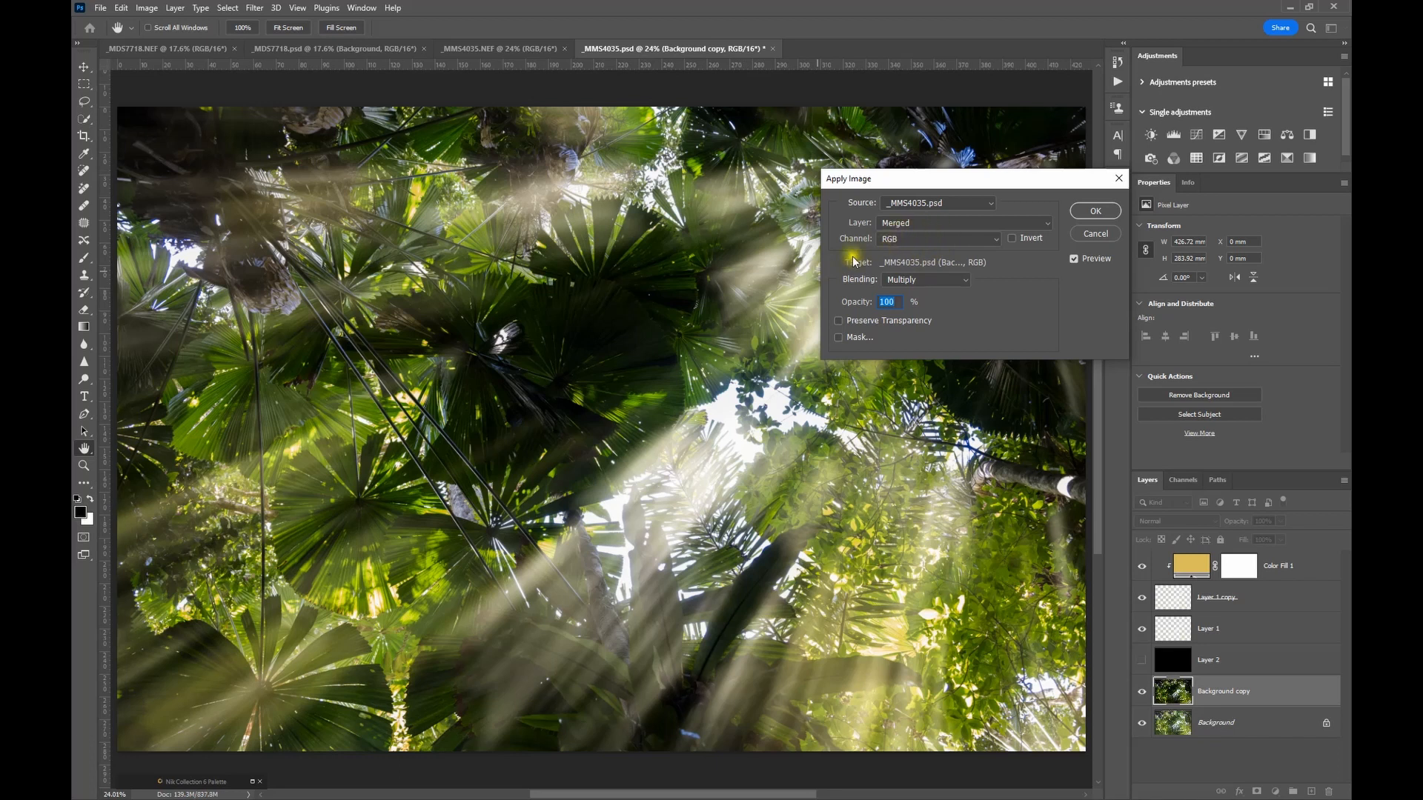
# Preview the Red, Green and Blue channels in Apply Image to compare how each darkens the palm photo
pyautogui.click(951, 240)
pyautogui.click(945, 261)
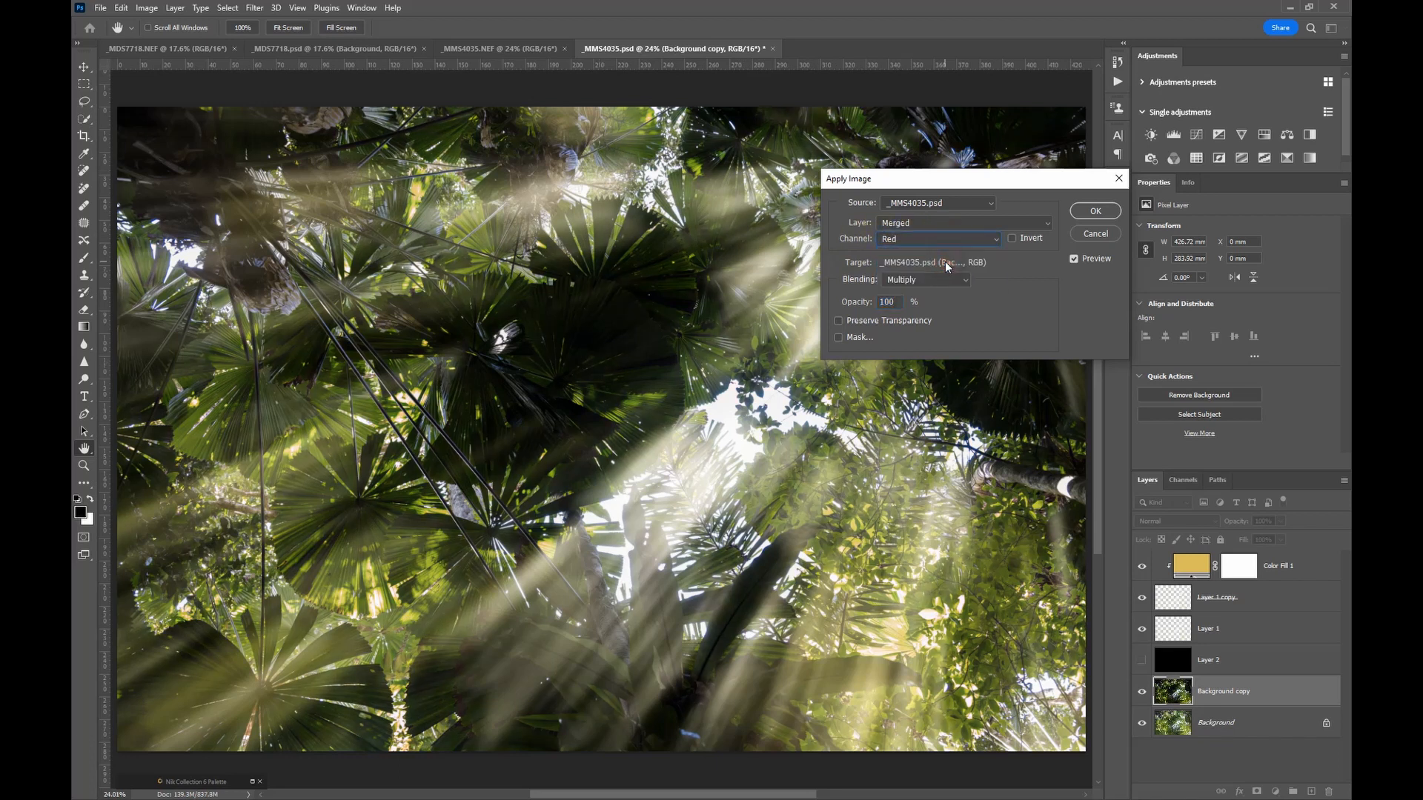
pyautogui.click(940, 243)
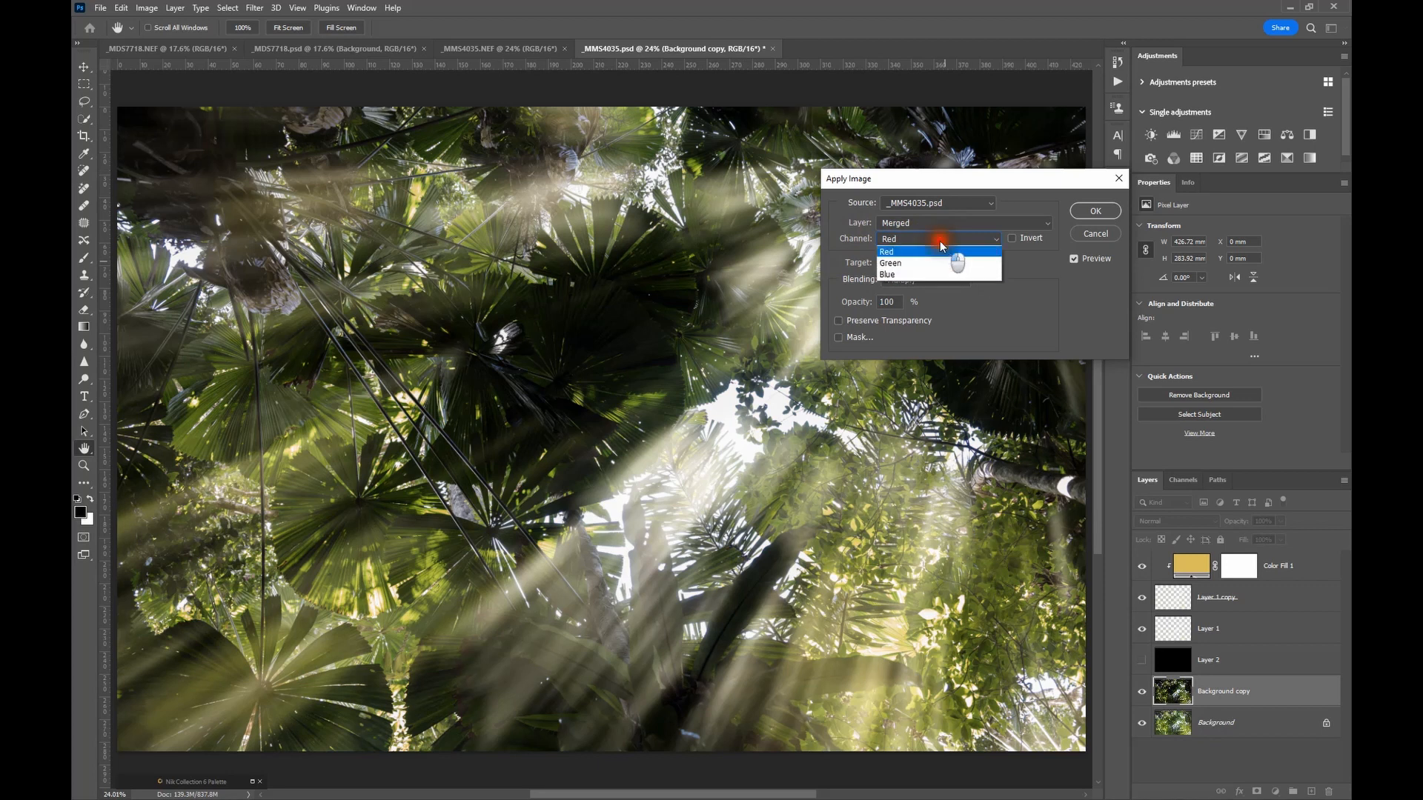
pyautogui.click(932, 272)
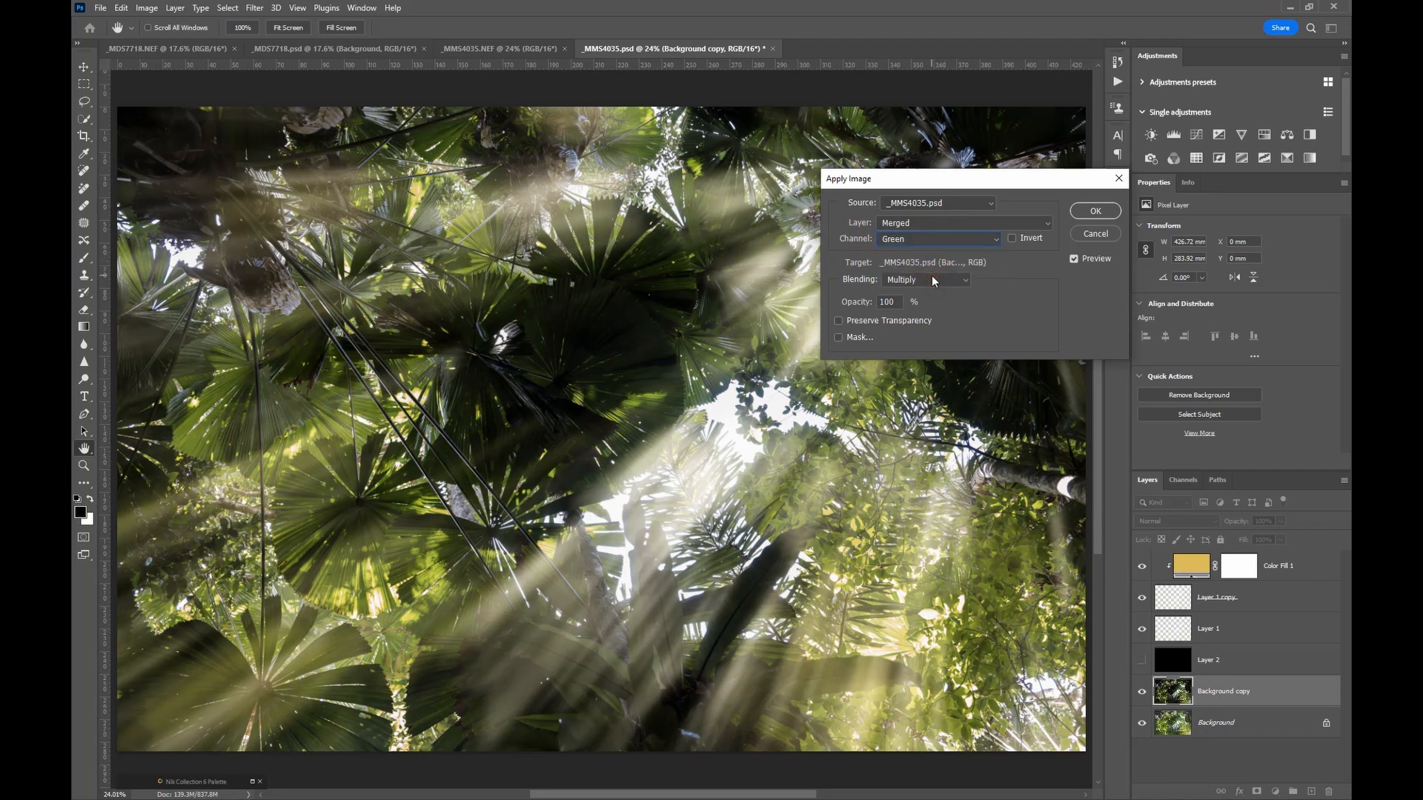
pyautogui.click(925, 238)
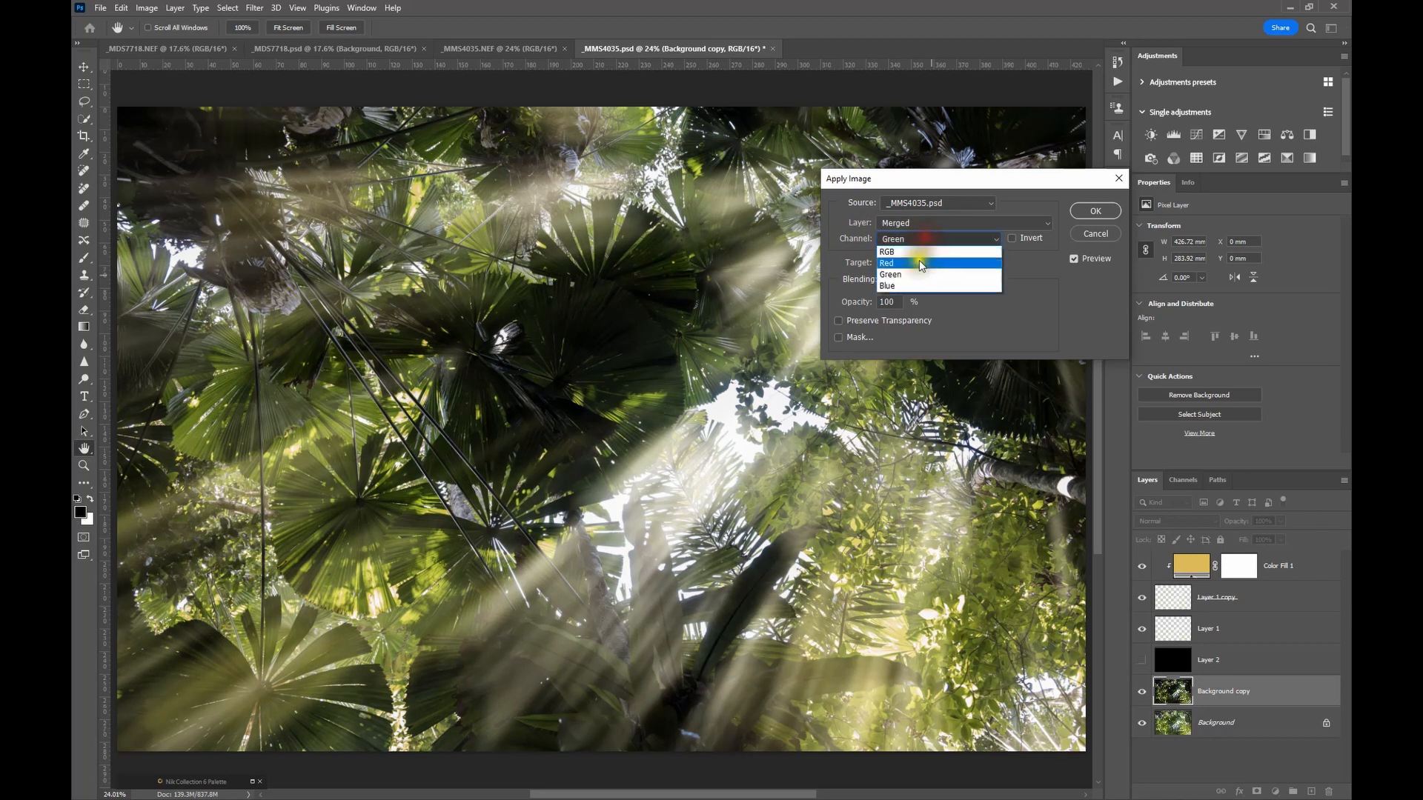
pyautogui.click(918, 286)
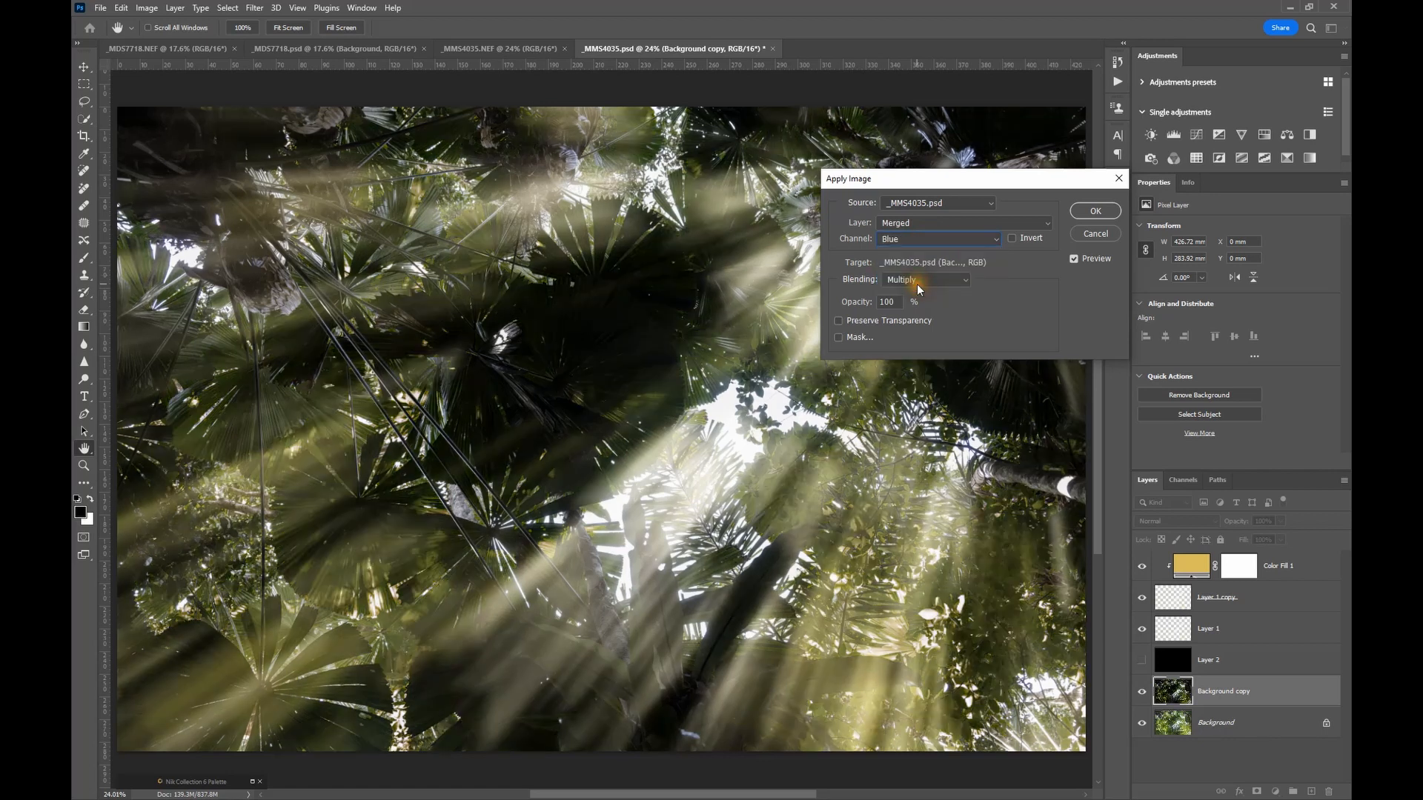
# Set the Apply Image source channel to Green with Multiply blending
pyautogui.click(921, 239)
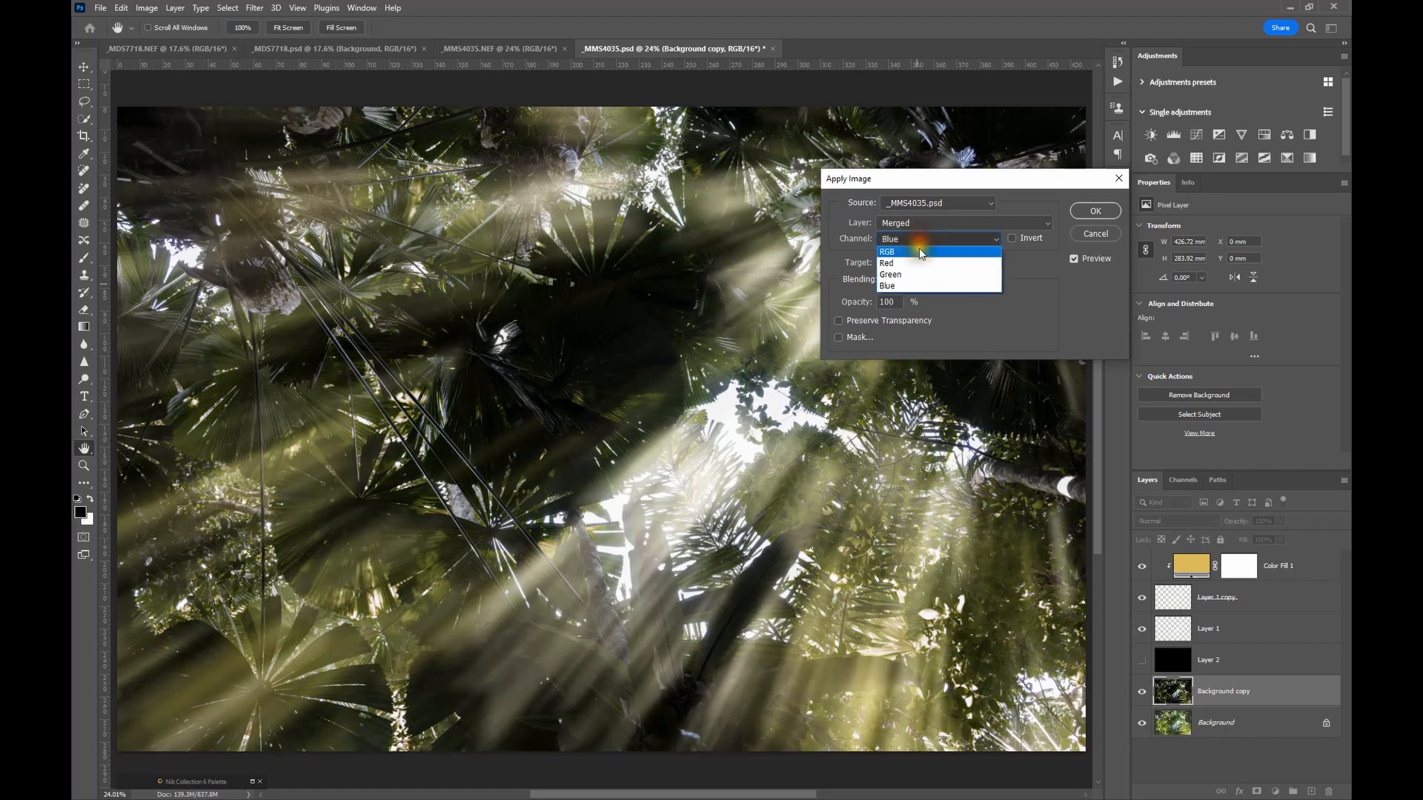
pyautogui.click(916, 275)
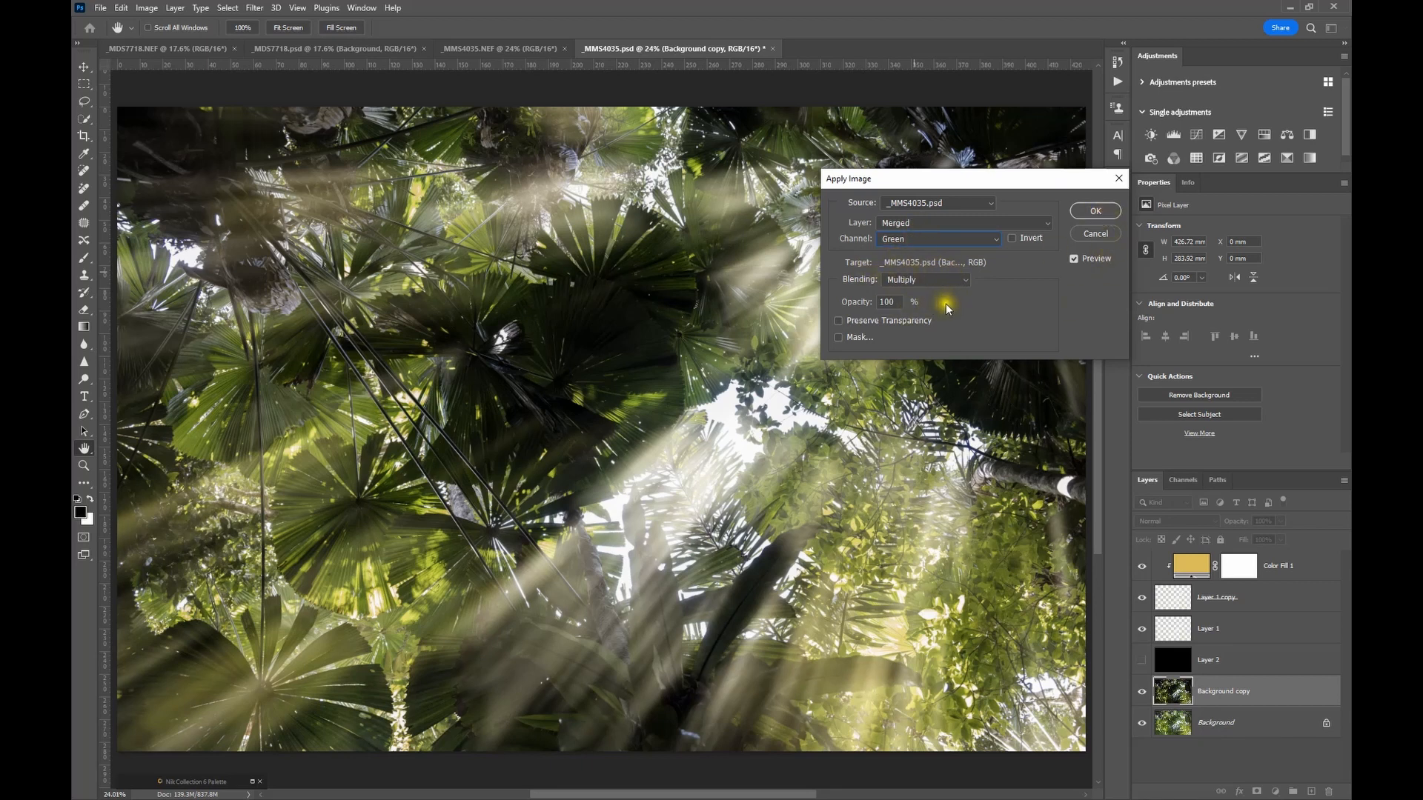
# Try an Apply Image mask from _MMS4035.NEF with the Gray, Red and Blue channels, and turn the mask off again
pyautogui.click(839, 338)
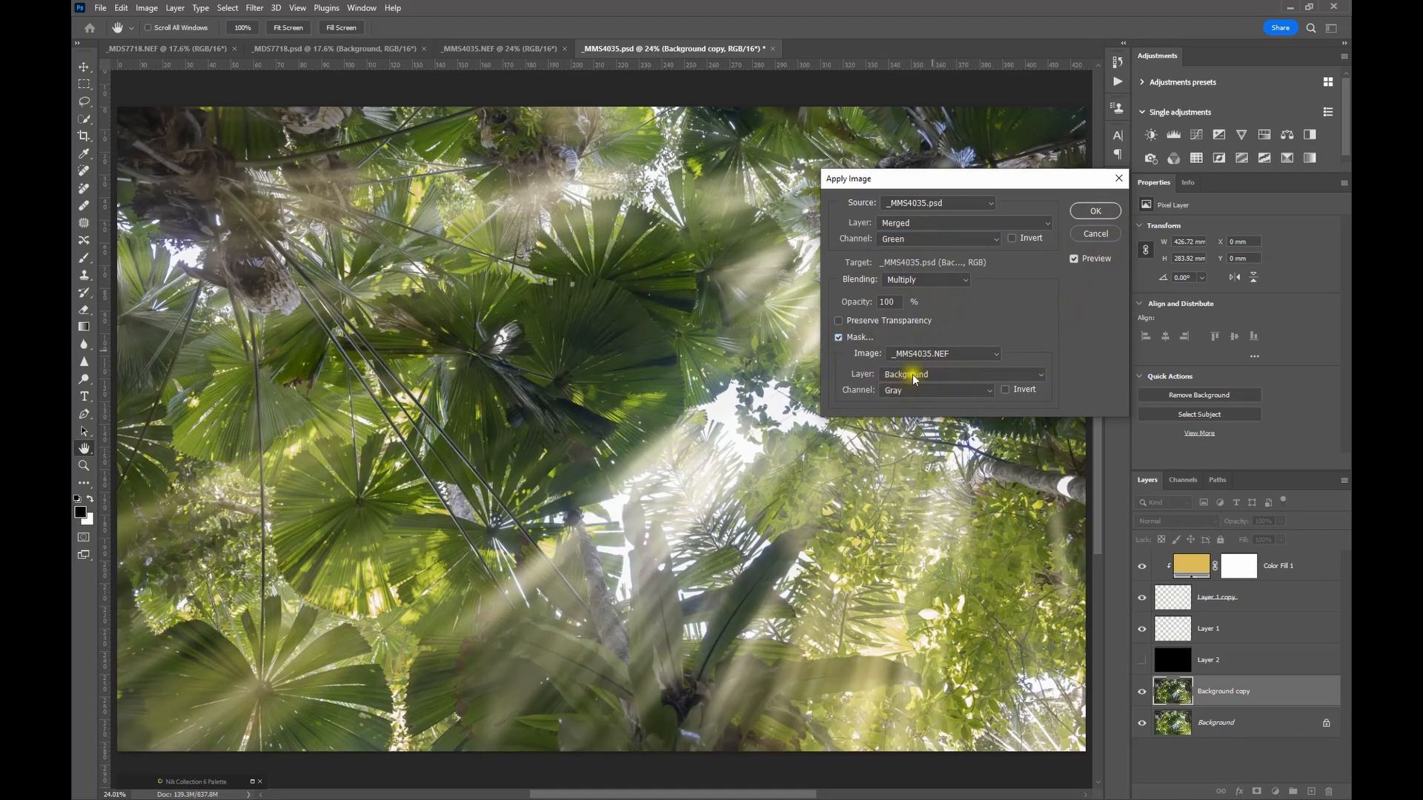
pyautogui.click(838, 337)
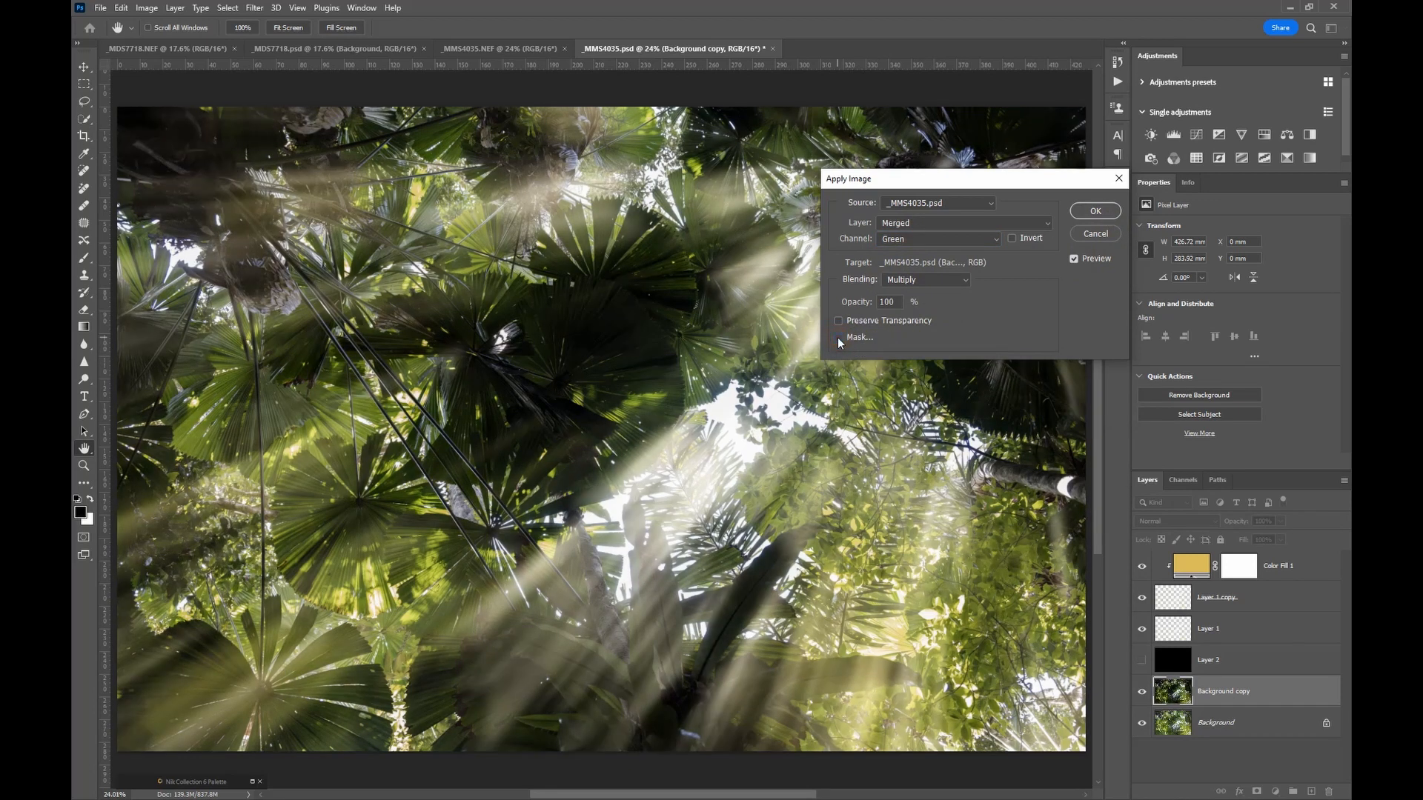
pyautogui.click(838, 338)
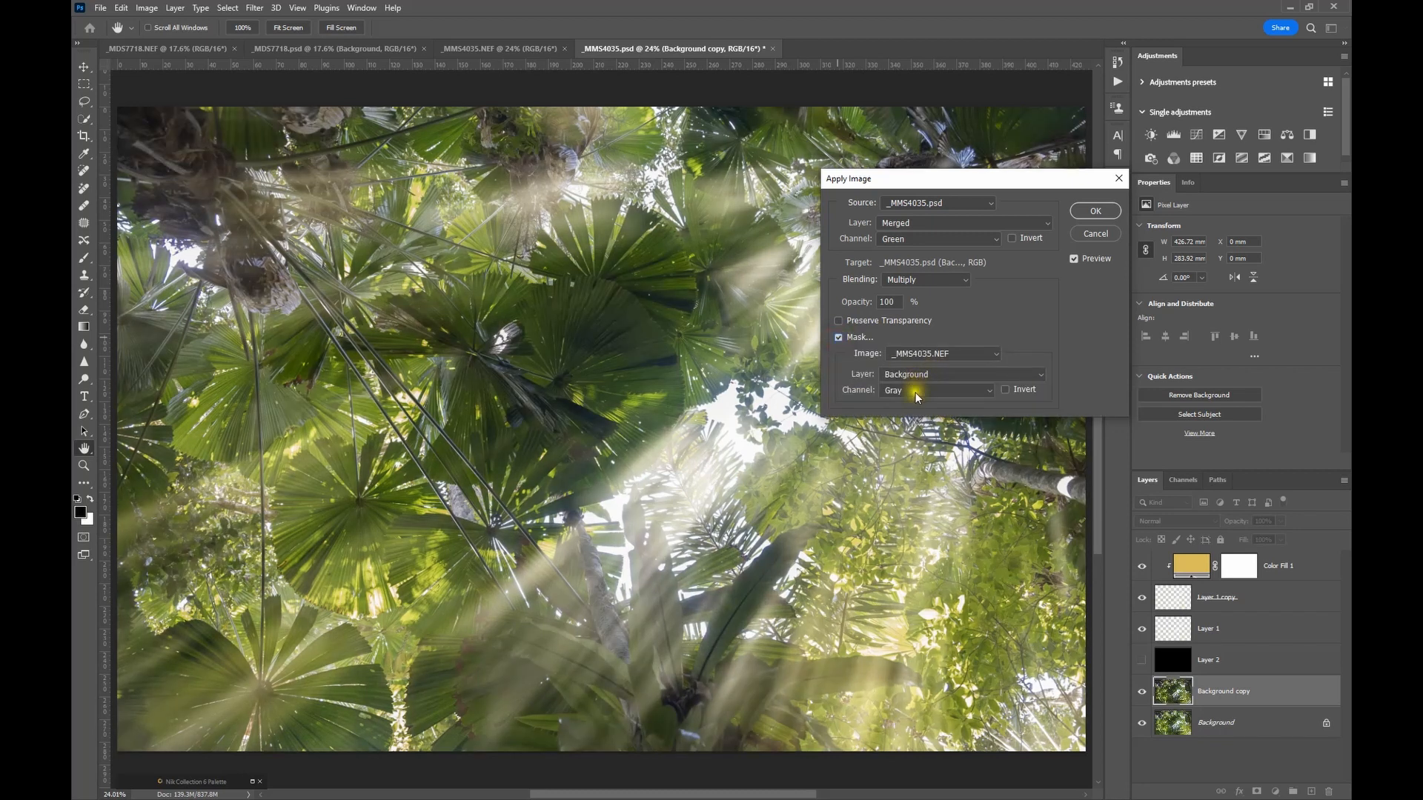
pyautogui.click(915, 390)
pyautogui.click(910, 417)
pyautogui.click(909, 393)
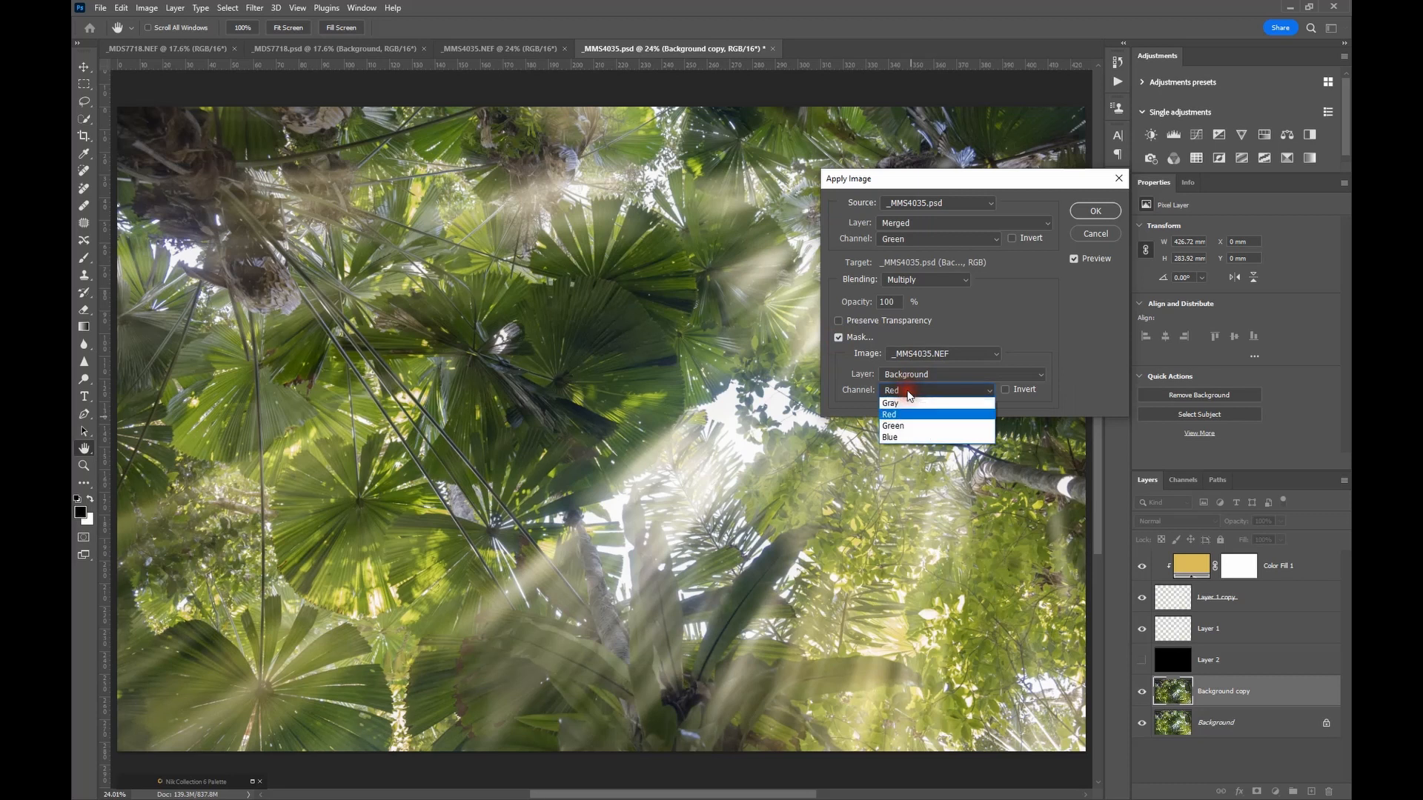
pyautogui.click(905, 438)
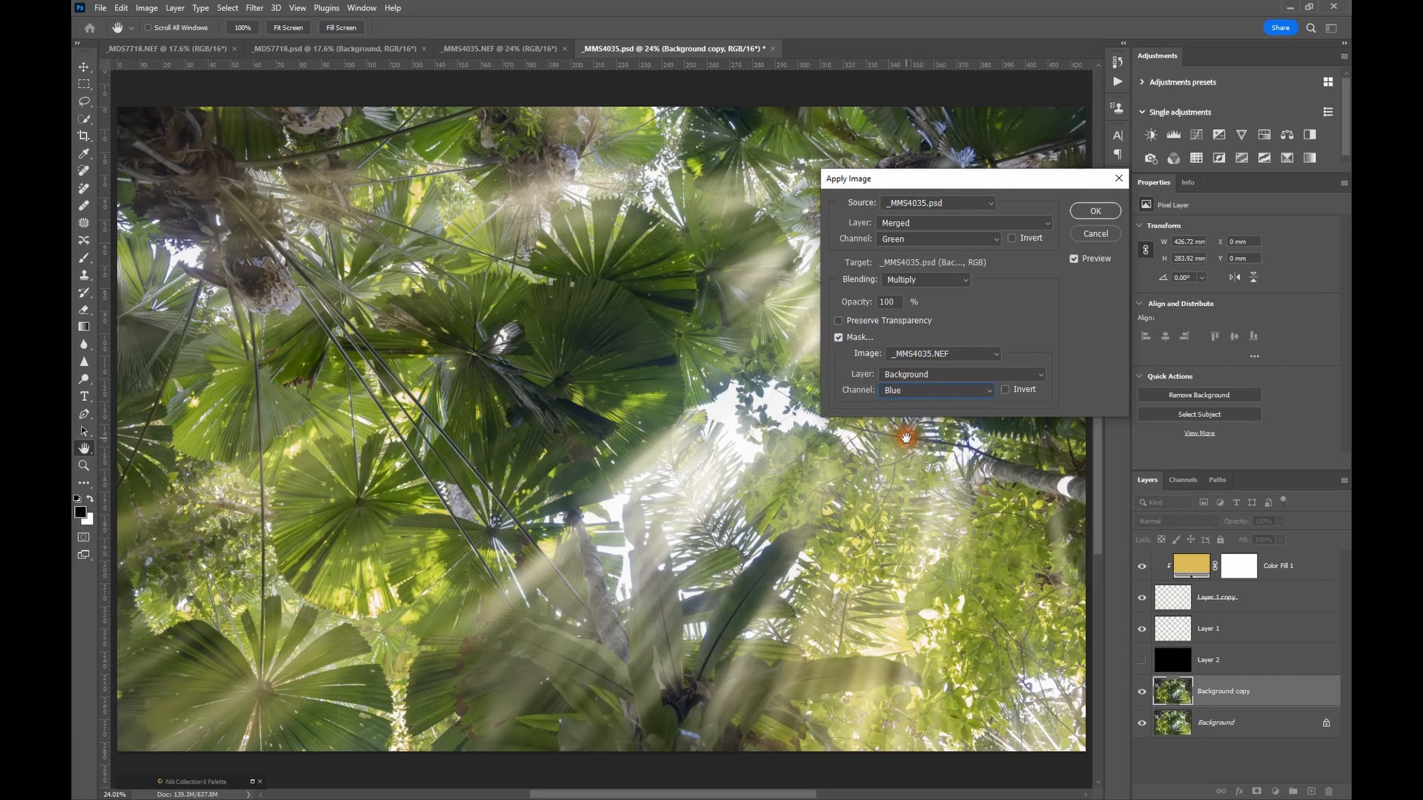
pyautogui.click(907, 390)
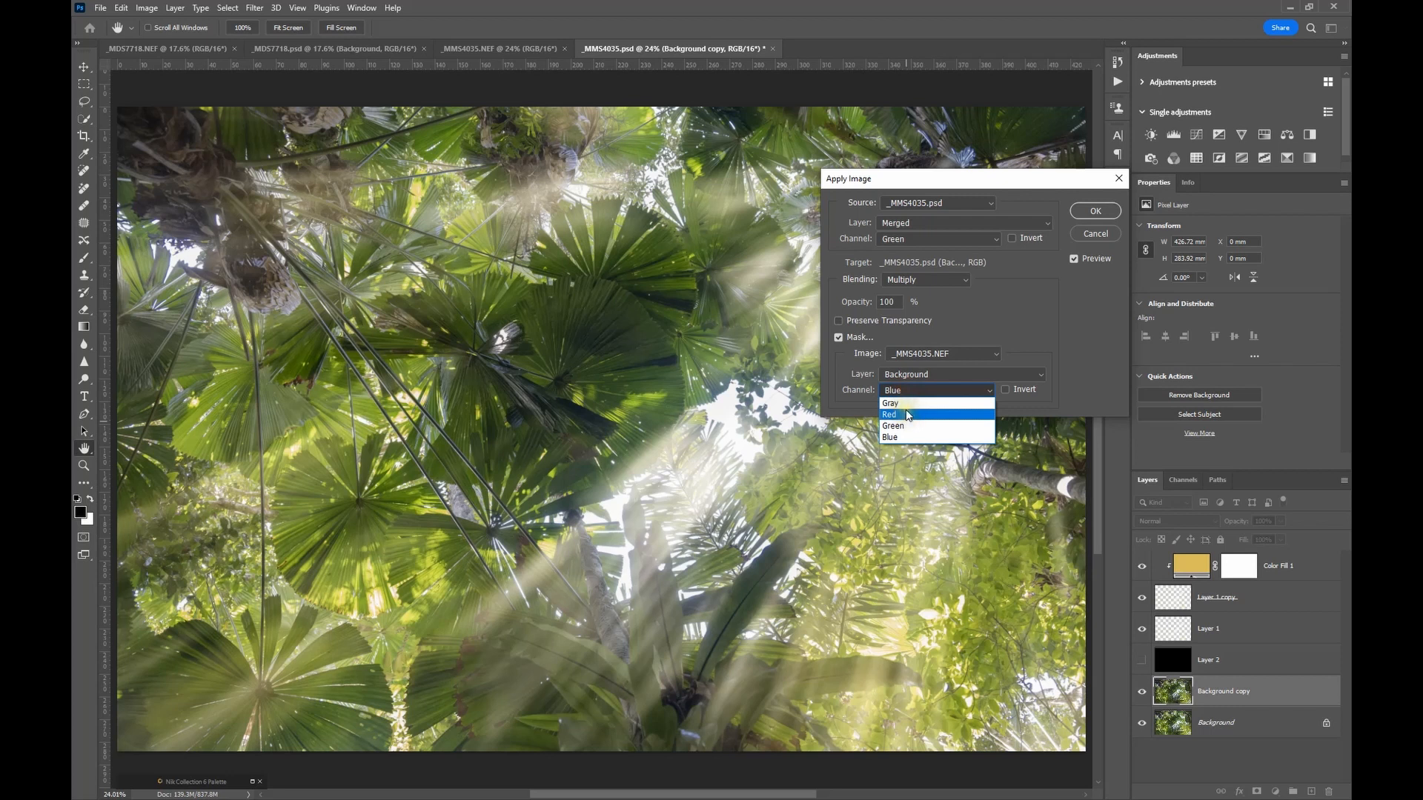
pyautogui.click(907, 415)
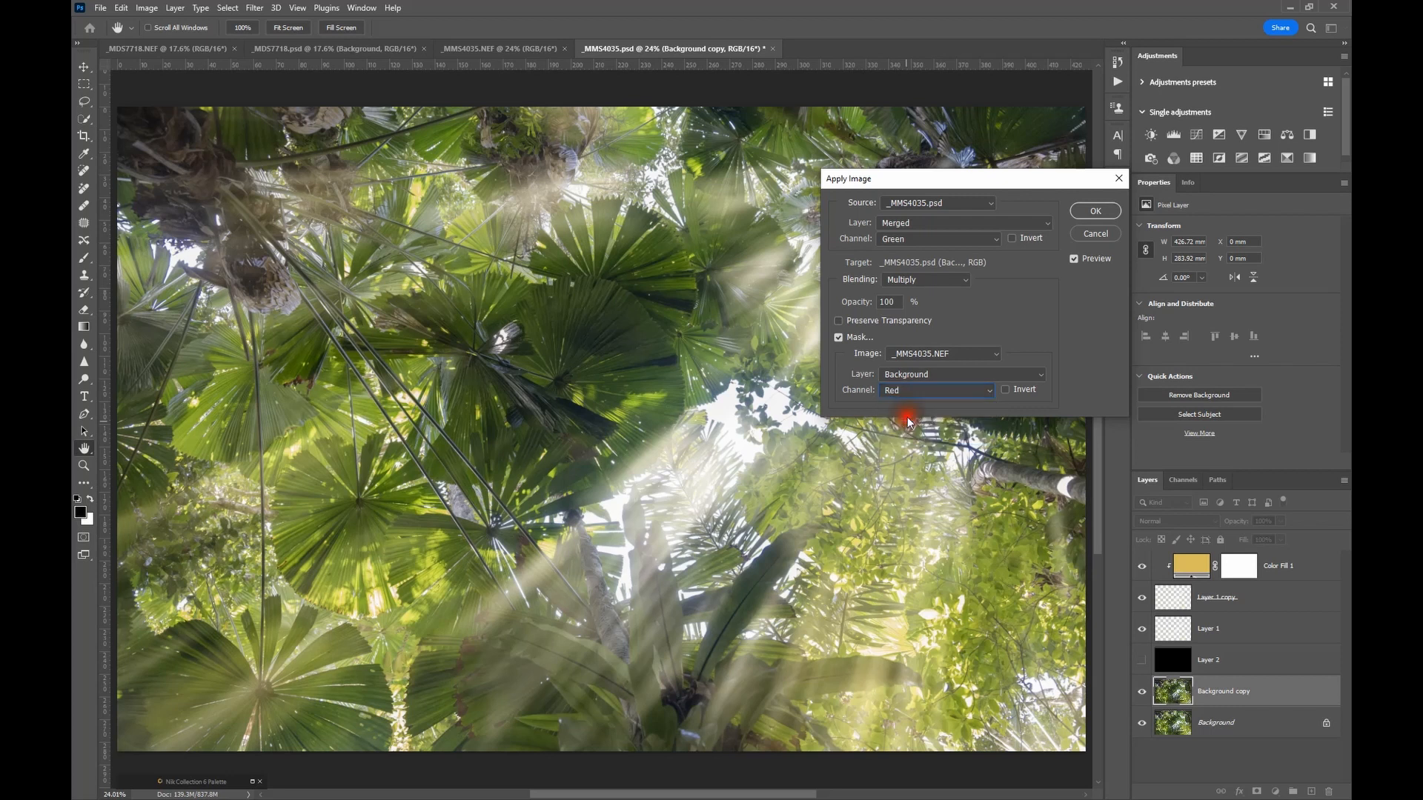
pyautogui.click(838, 338)
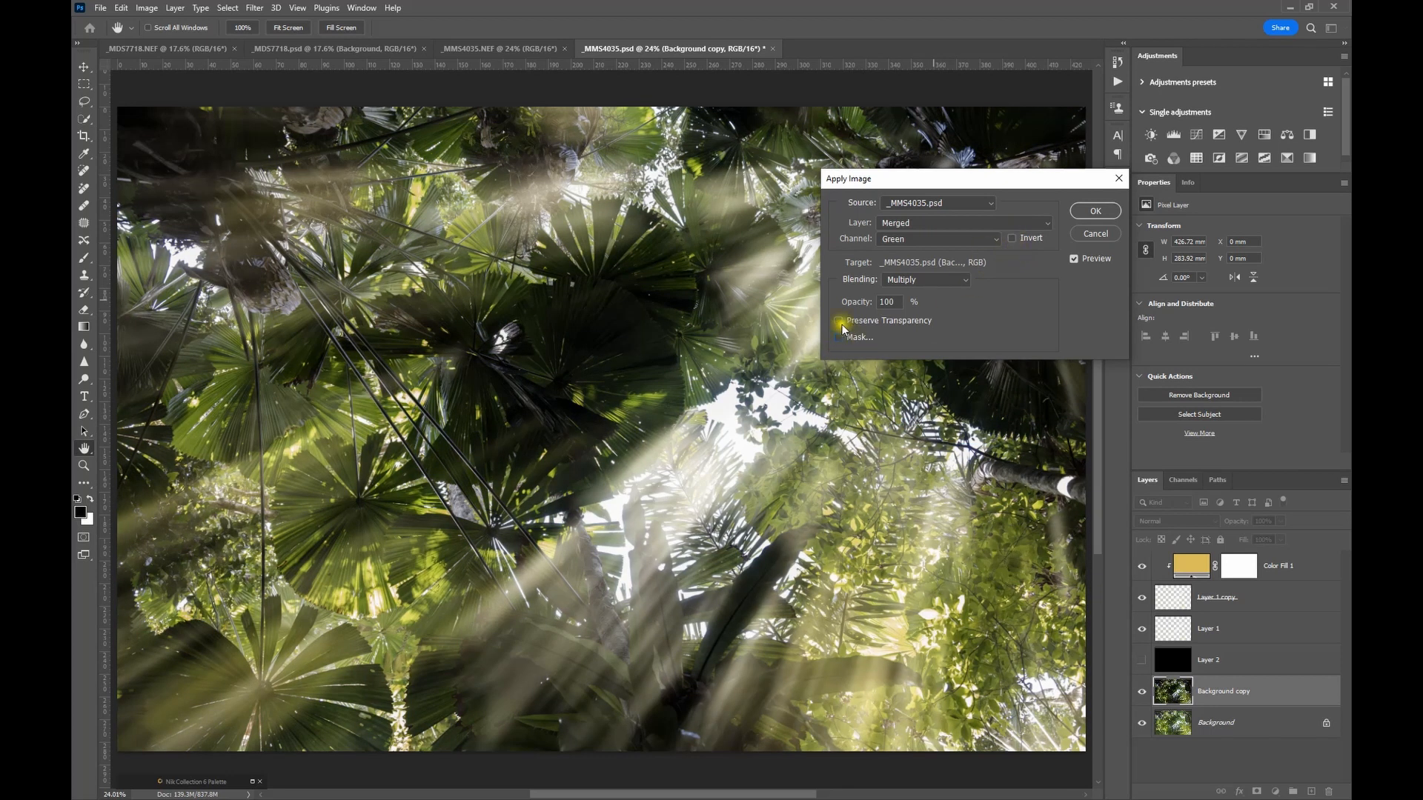
# Apply the Green-channel darkening to the Background copy and rename that layer APPLY IMAGE
pyautogui.click(1086, 210)
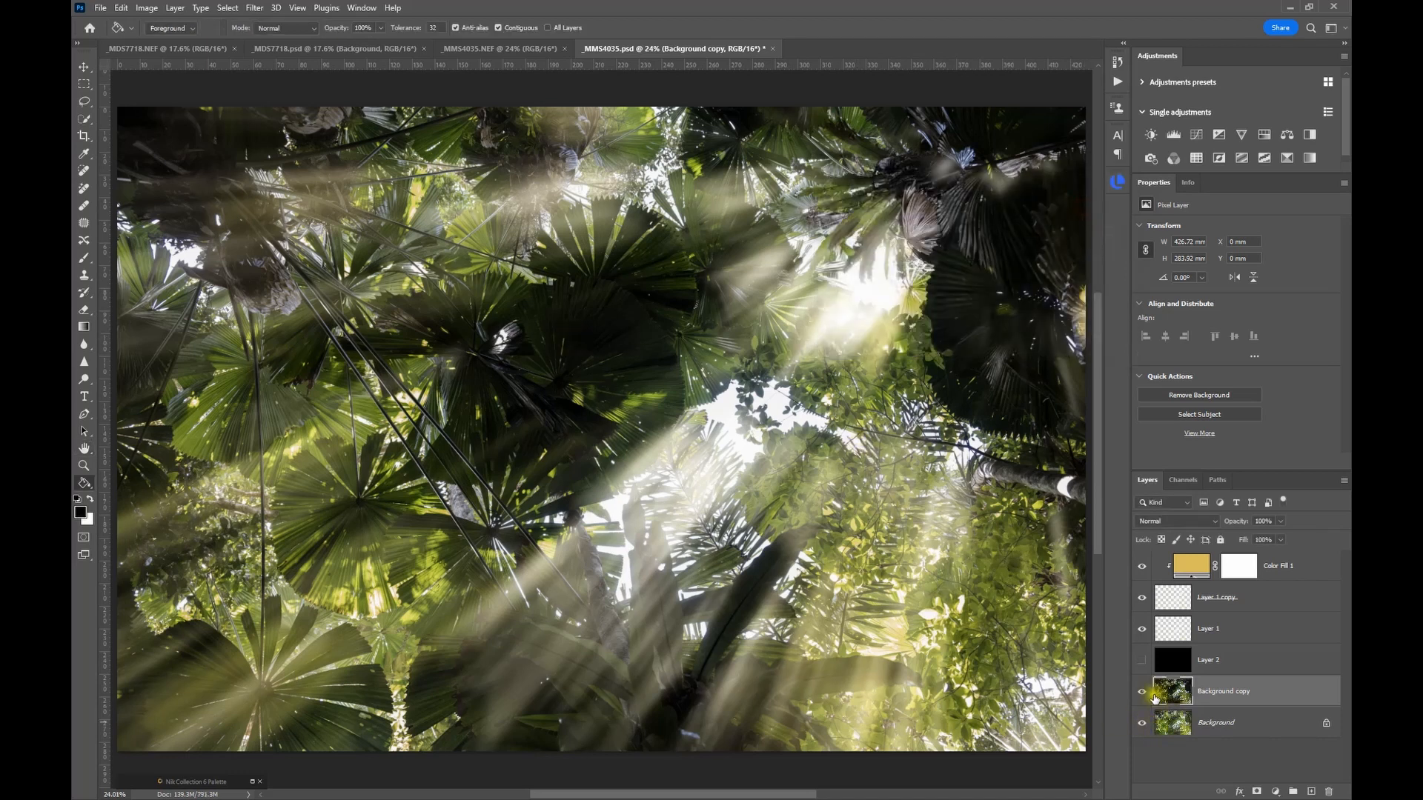
pyautogui.doubleClick(1221, 692)
pyautogui.press('Return')
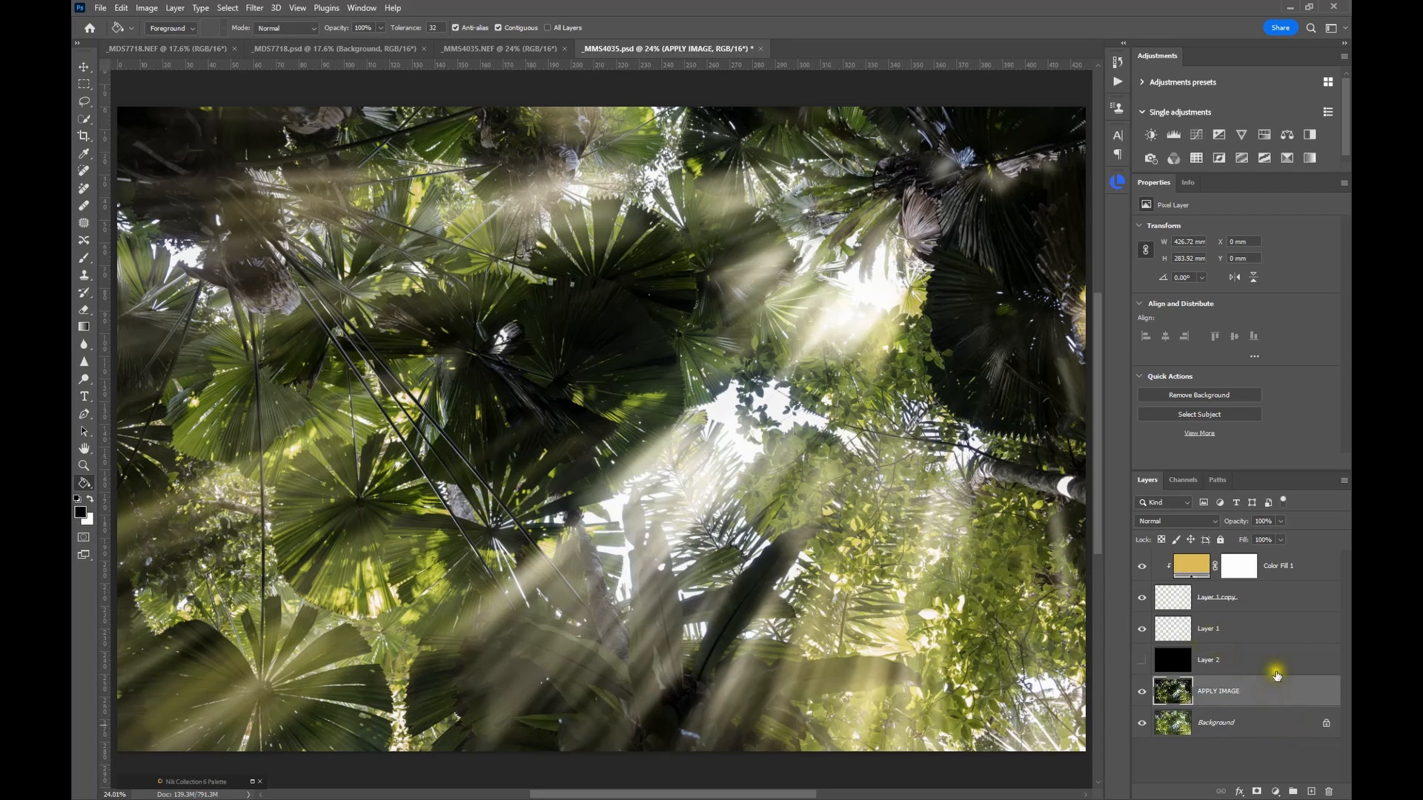
# Reduce the APPLY IMAGE layer's opacity to 54% and compare the photo with and without it
pyautogui.moveTo(1239, 522); pyautogui.dragTo(1210, 520)
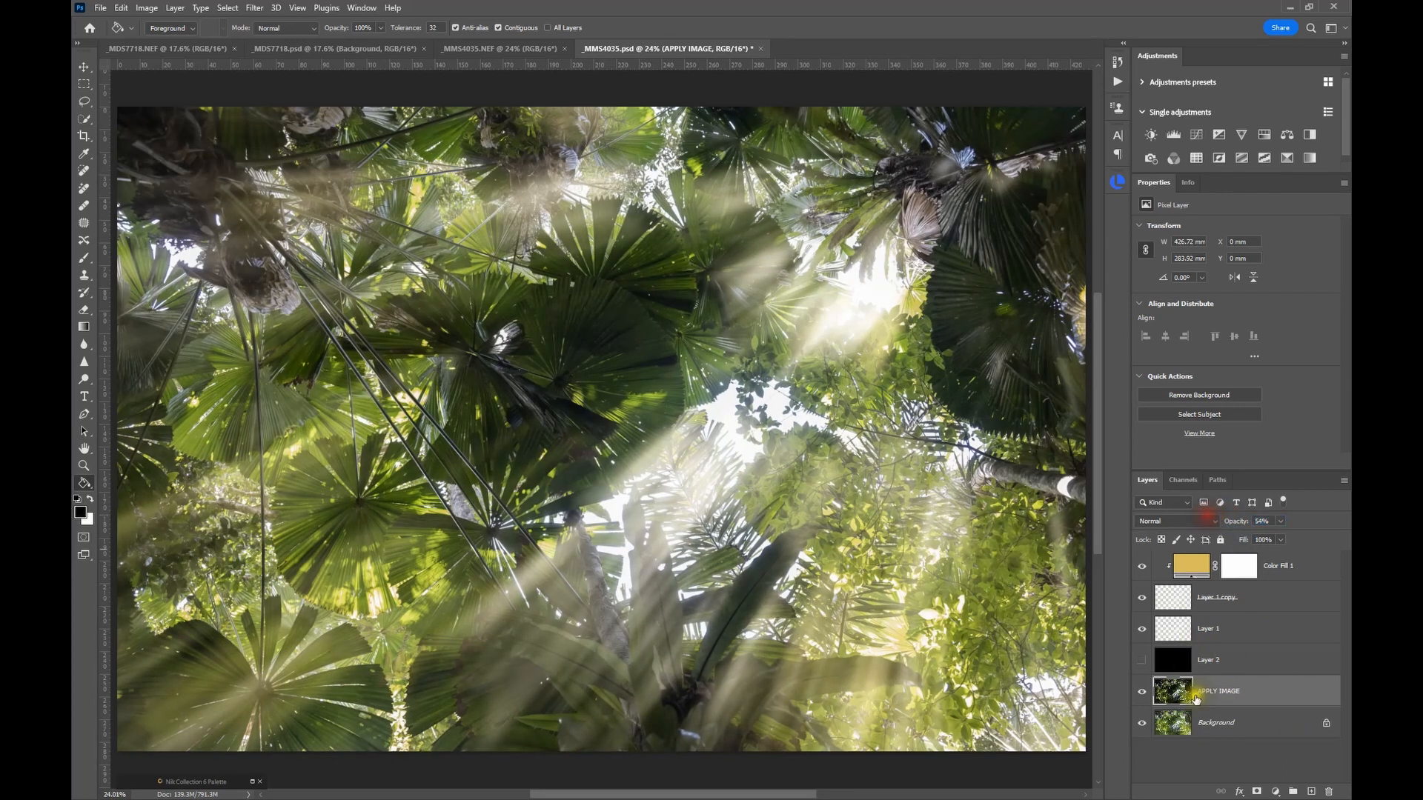
pyautogui.click(1143, 693)
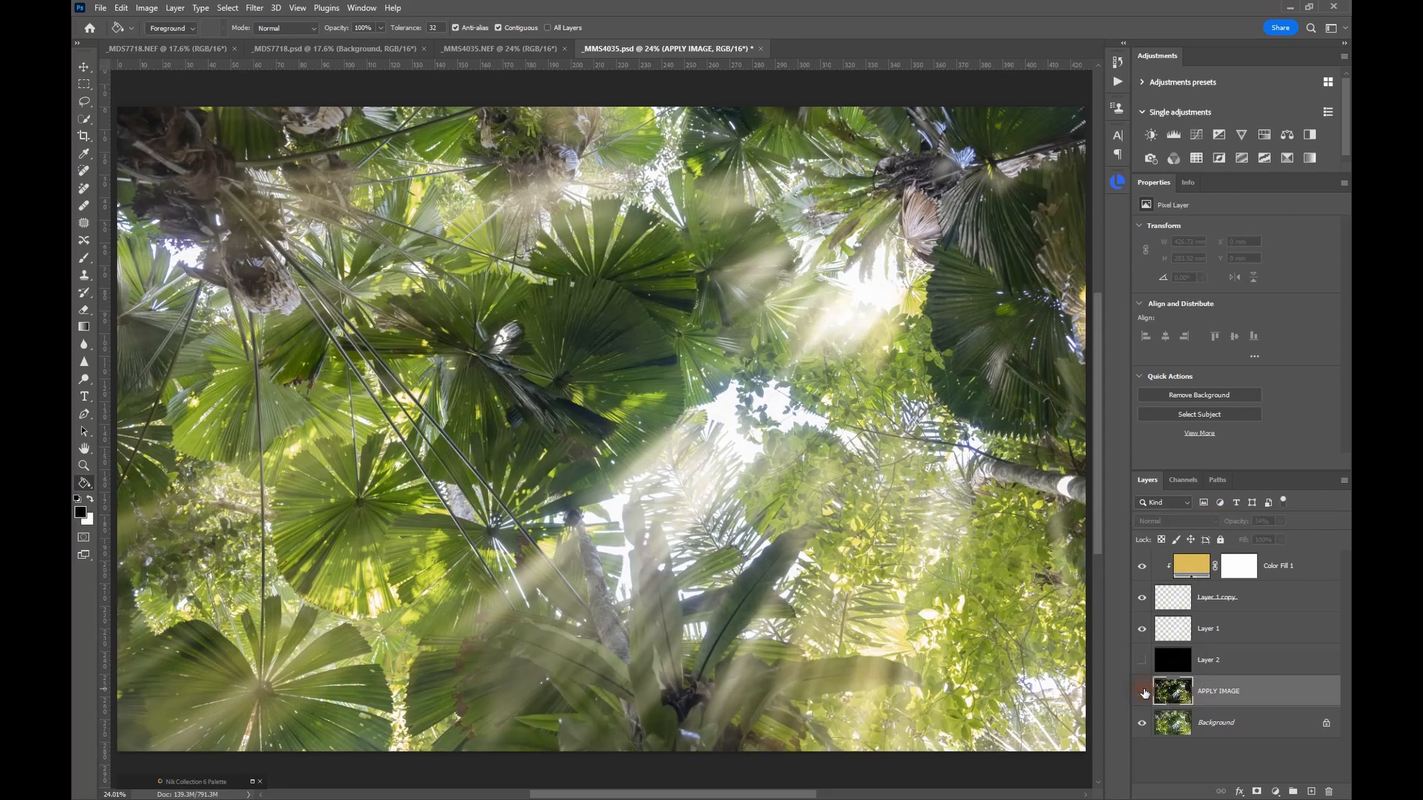
pyautogui.click(1142, 692)
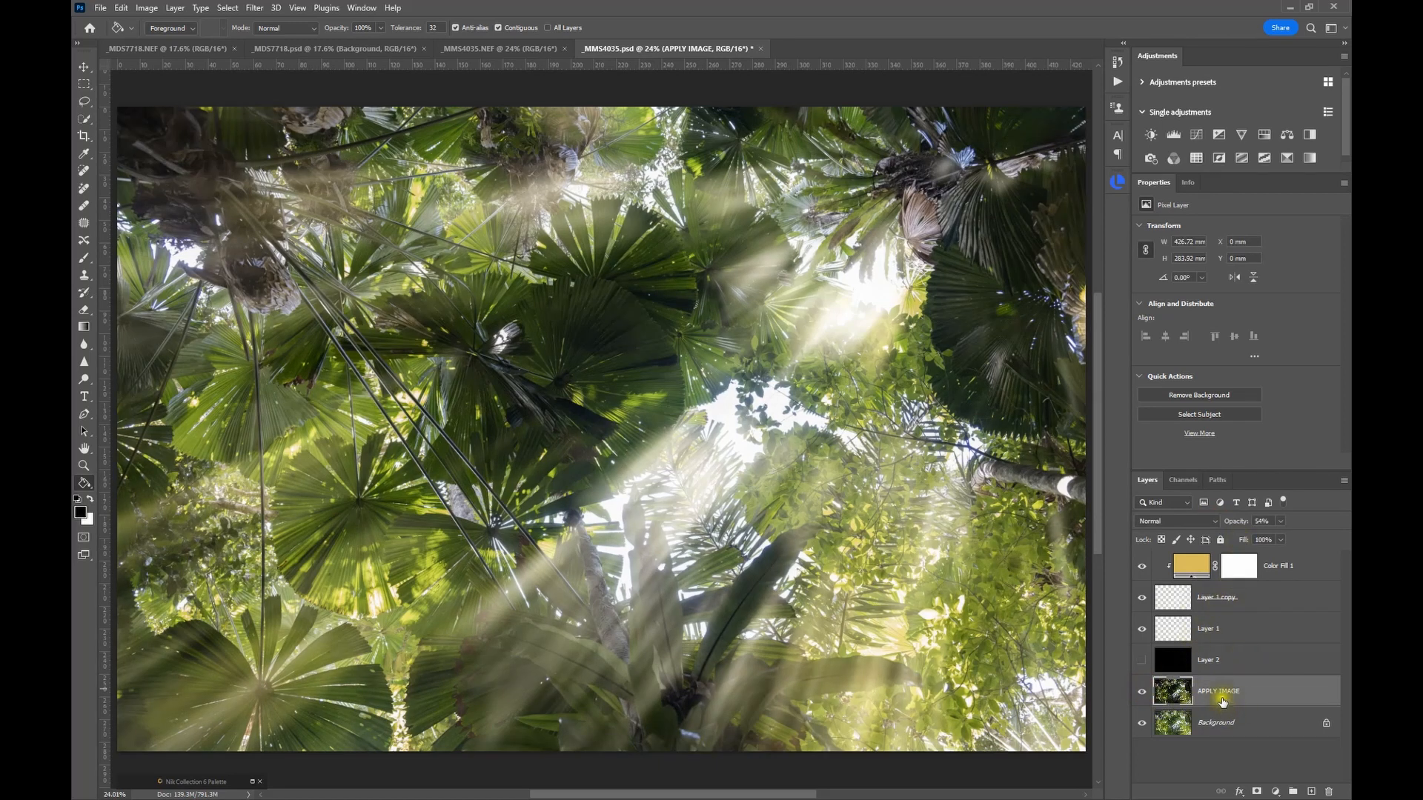
# Add a layer mask to APPLY IMAGE and paint black at 46% brush opacity over the darkest palm leaves to lighten them
pyautogui.click(1256, 791)
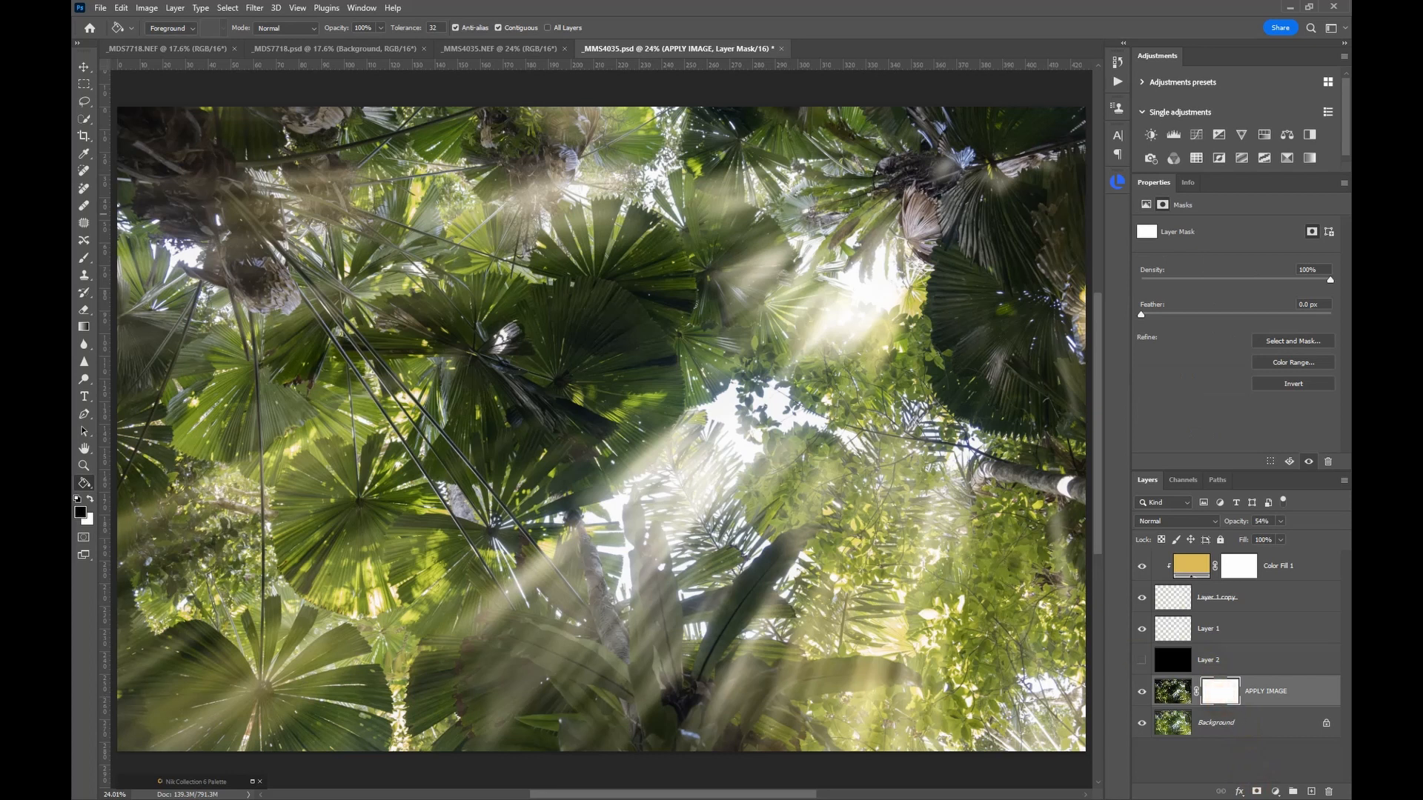
pyautogui.click(84, 258)
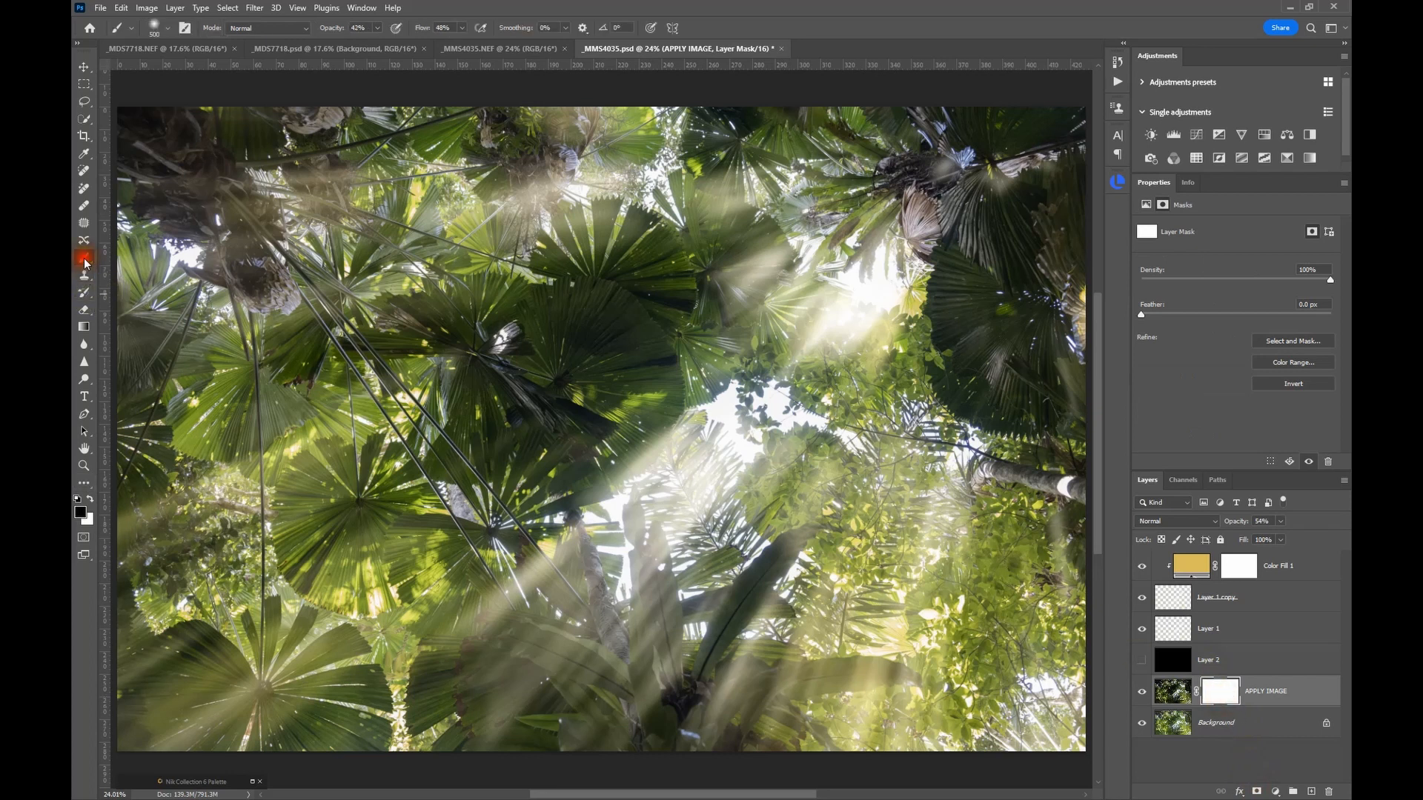
pyautogui.press('d')
pyautogui.moveTo(337, 28); pyautogui.dragTo(354, 40)
pyautogui.moveTo(622, 326)
pyautogui.mouseDown()
pyautogui.moveTo(613, 295)
pyautogui.moveTo(620, 321)
pyautogui.moveTo(633, 316)
pyautogui.moveTo(540, 415)
pyautogui.moveTo(584, 331)
pyautogui.moveTo(613, 329)
pyautogui.moveTo(594, 280)
pyautogui.moveTo(547, 314)
pyautogui.mouseUp()
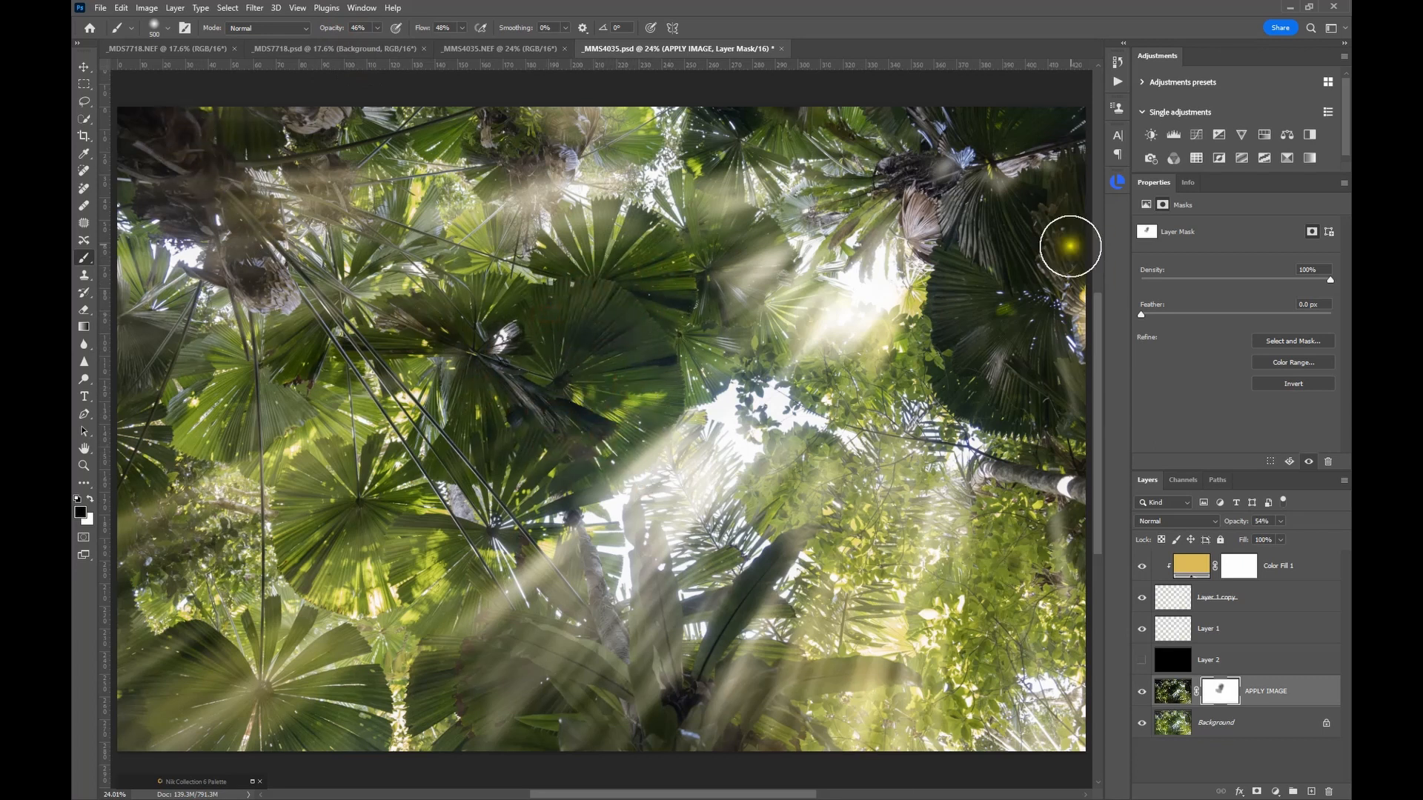
pyautogui.moveTo(1010, 302)
pyautogui.mouseDown()
pyautogui.moveTo(1040, 279)
pyautogui.moveTo(1016, 242)
pyautogui.moveTo(959, 346)
pyautogui.mouseUp()
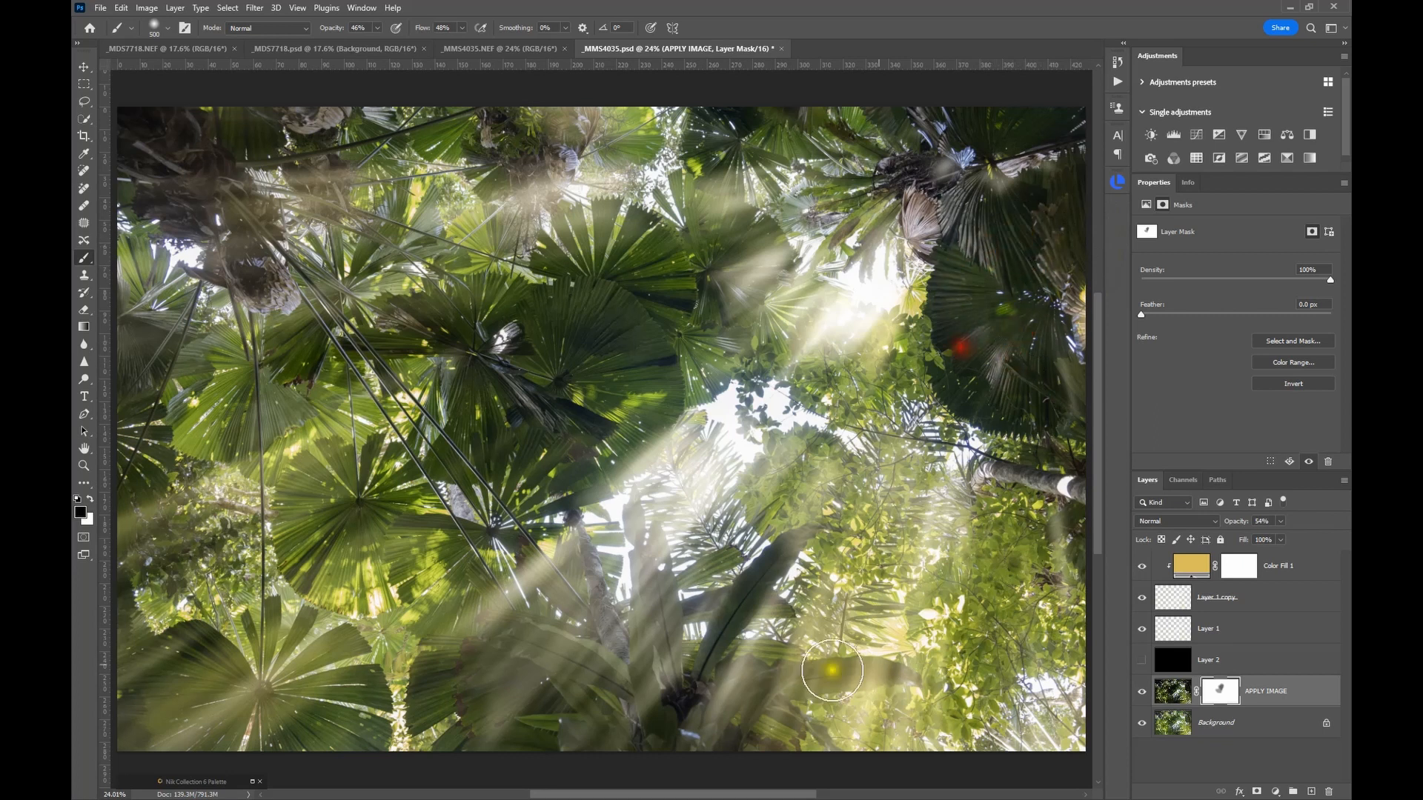
pyautogui.moveTo(757, 576)
pyautogui.mouseDown()
pyautogui.moveTo(707, 659)
pyautogui.moveTo(667, 650)
pyautogui.mouseUp()
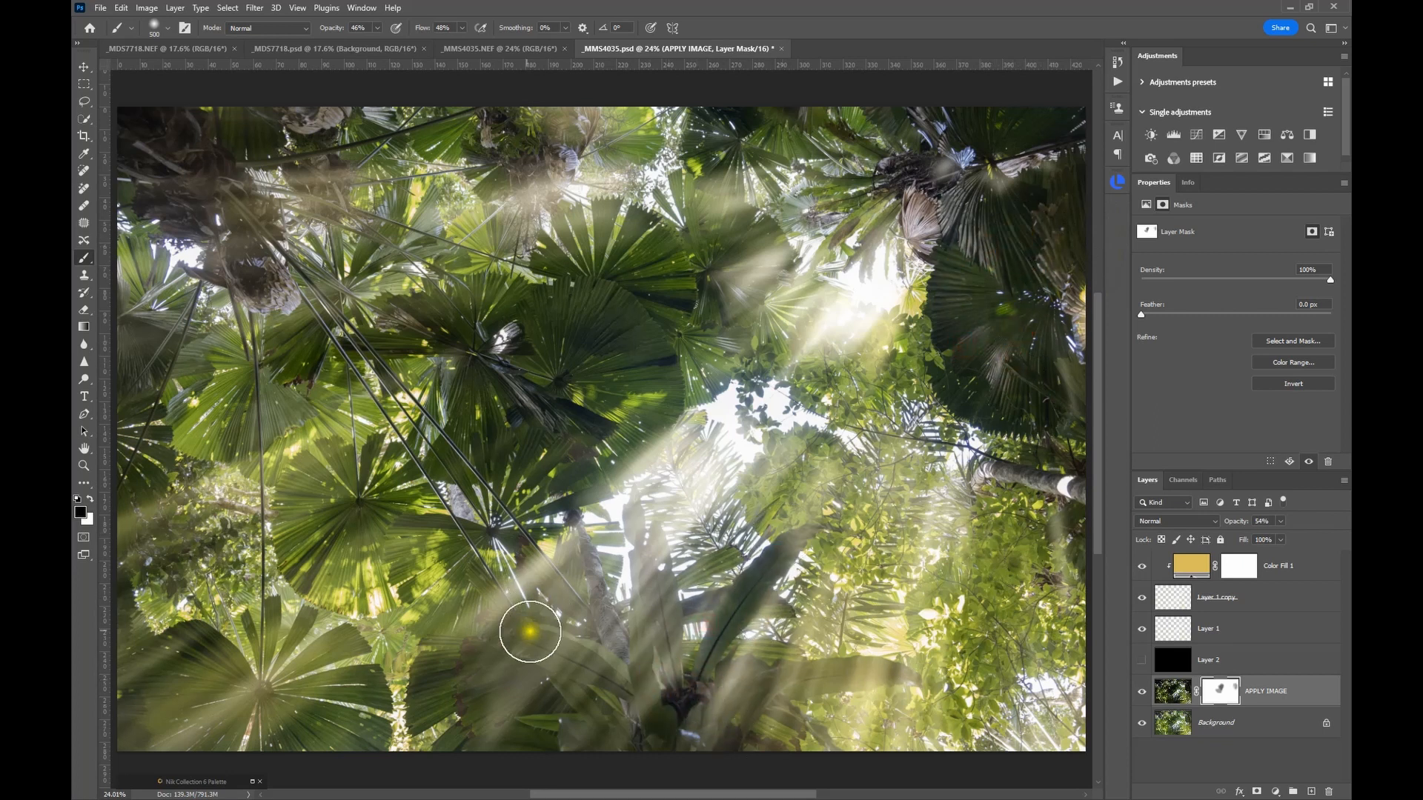
pyautogui.moveTo(534, 424)
pyautogui.mouseDown()
pyautogui.moveTo(594, 385)
pyautogui.moveTo(510, 402)
pyautogui.moveTo(647, 303)
pyautogui.moveTo(568, 403)
pyautogui.mouseUp()
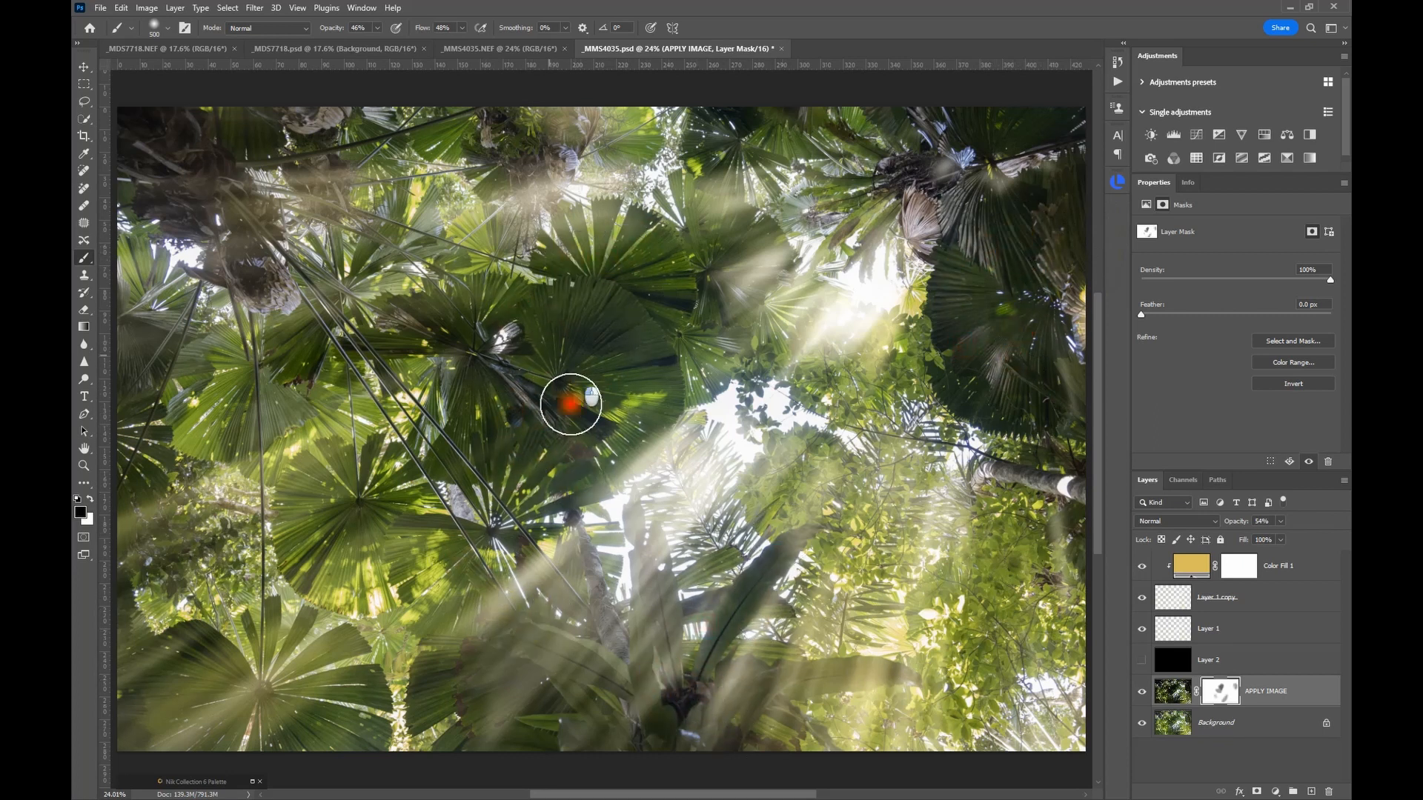
# Compare the photo with APPLY IMAGE hidden and shown, and against the original _MMS4035.NEF
pyautogui.click(1140, 693)
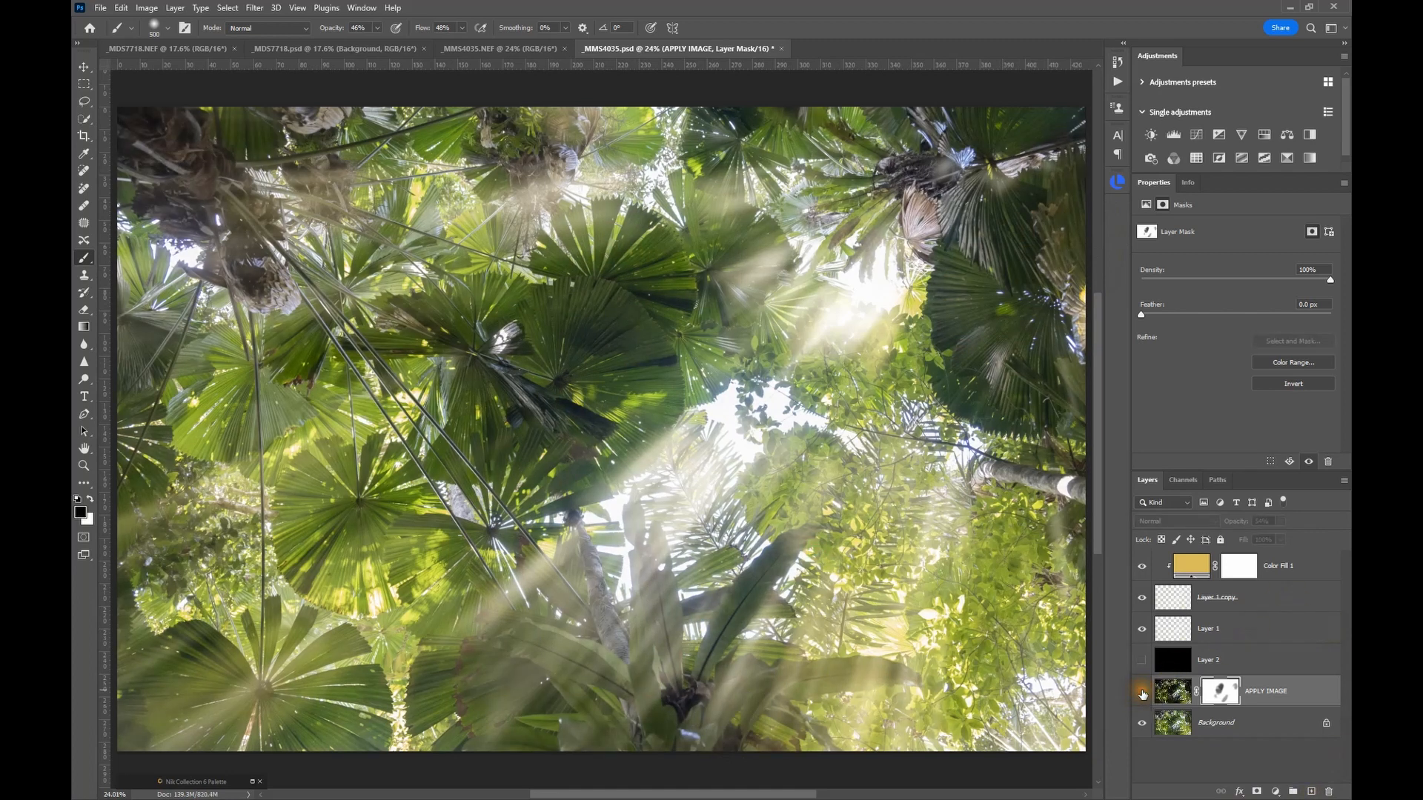
pyautogui.click(1142, 693)
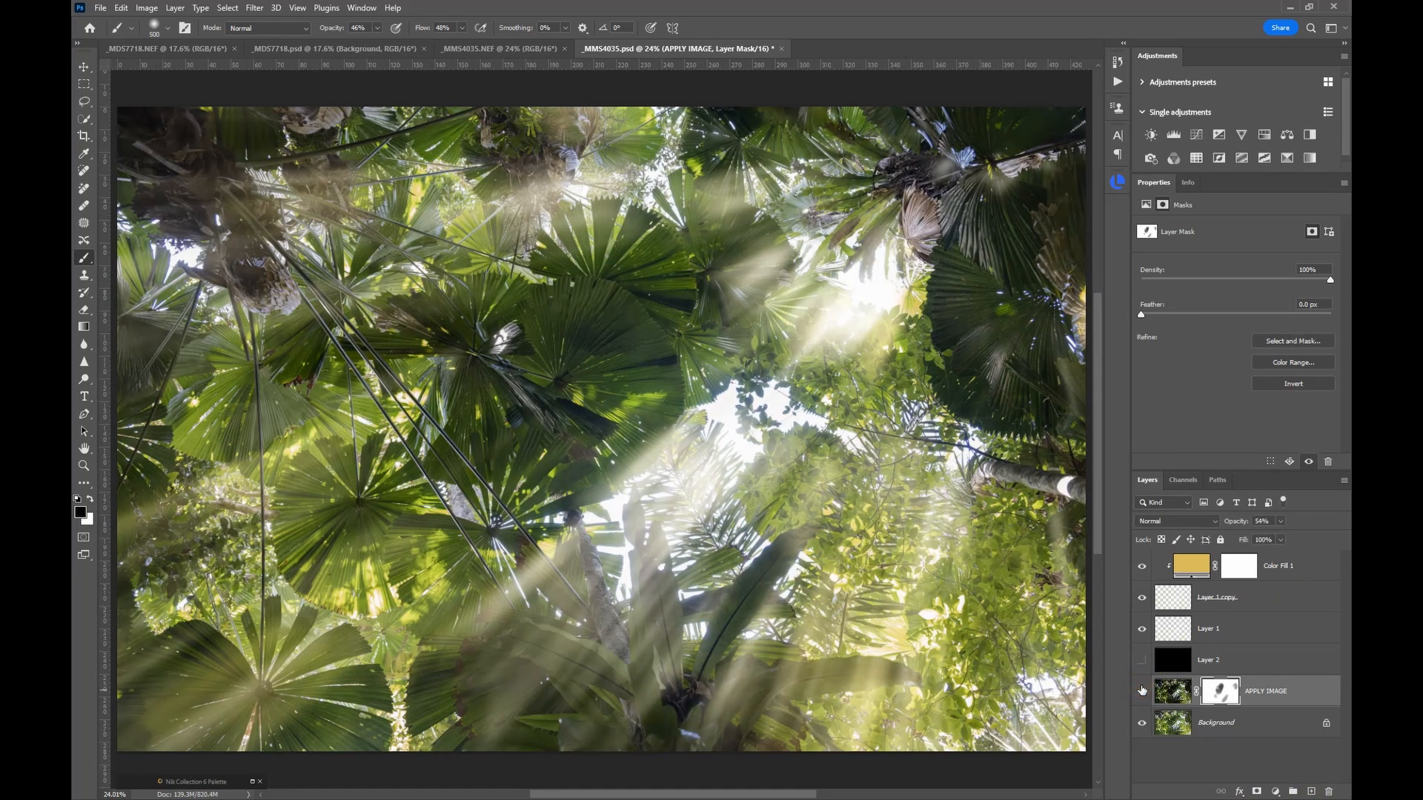
pyautogui.click(525, 48)
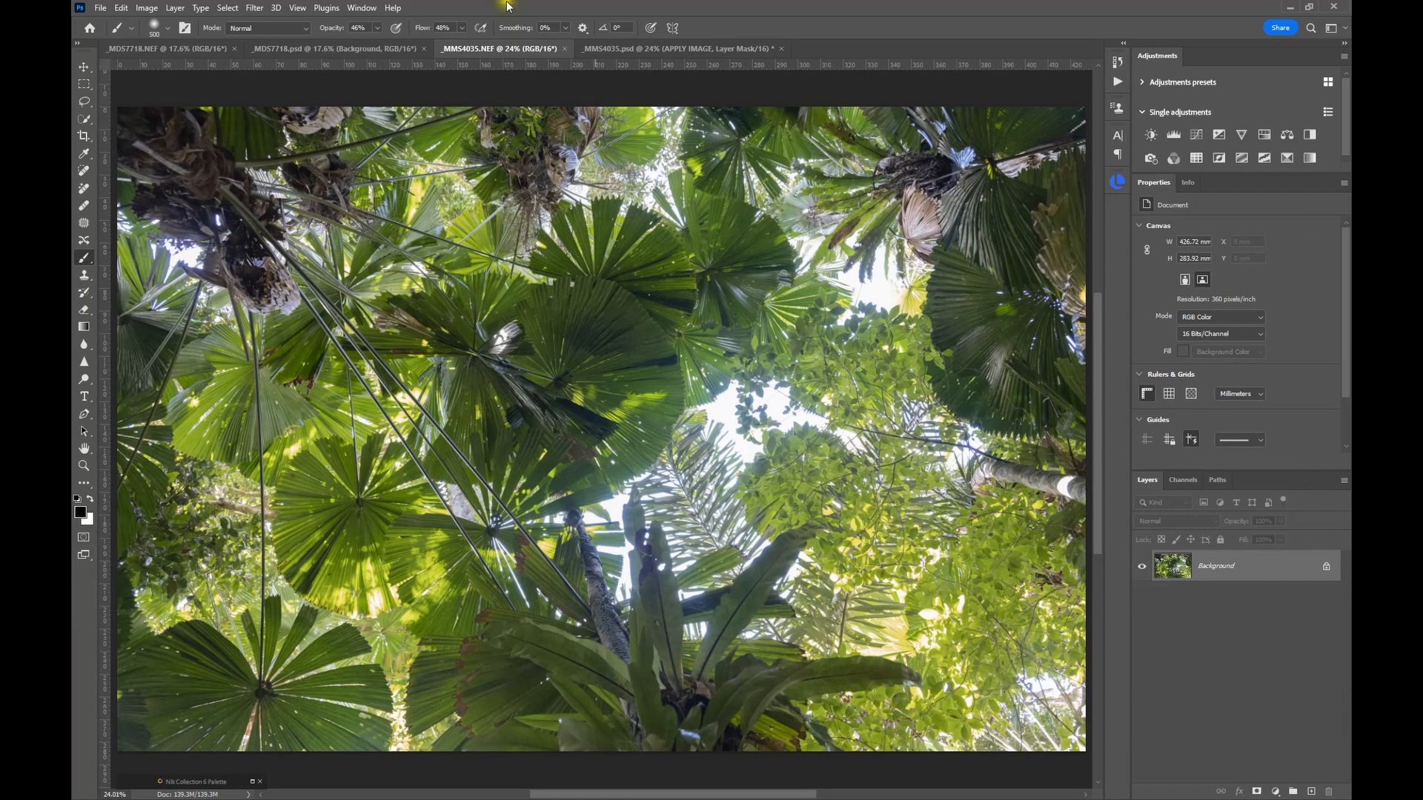
pyautogui.click(624, 52)
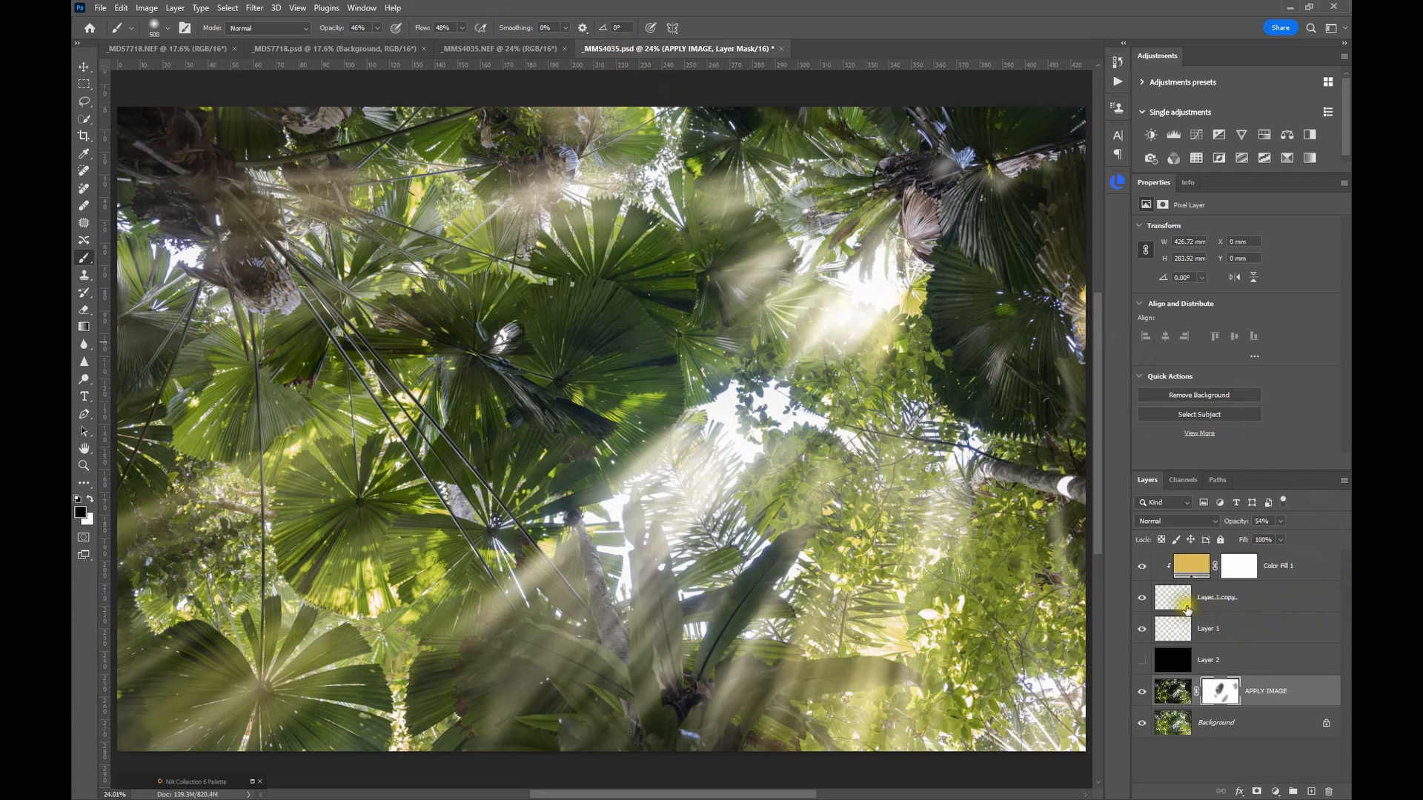
# Check the rays with Layer 1 hidden, then lower Layer 1's opacity to 56% and Layer 1 copy's opacity to 77%
pyautogui.click(1142, 630)
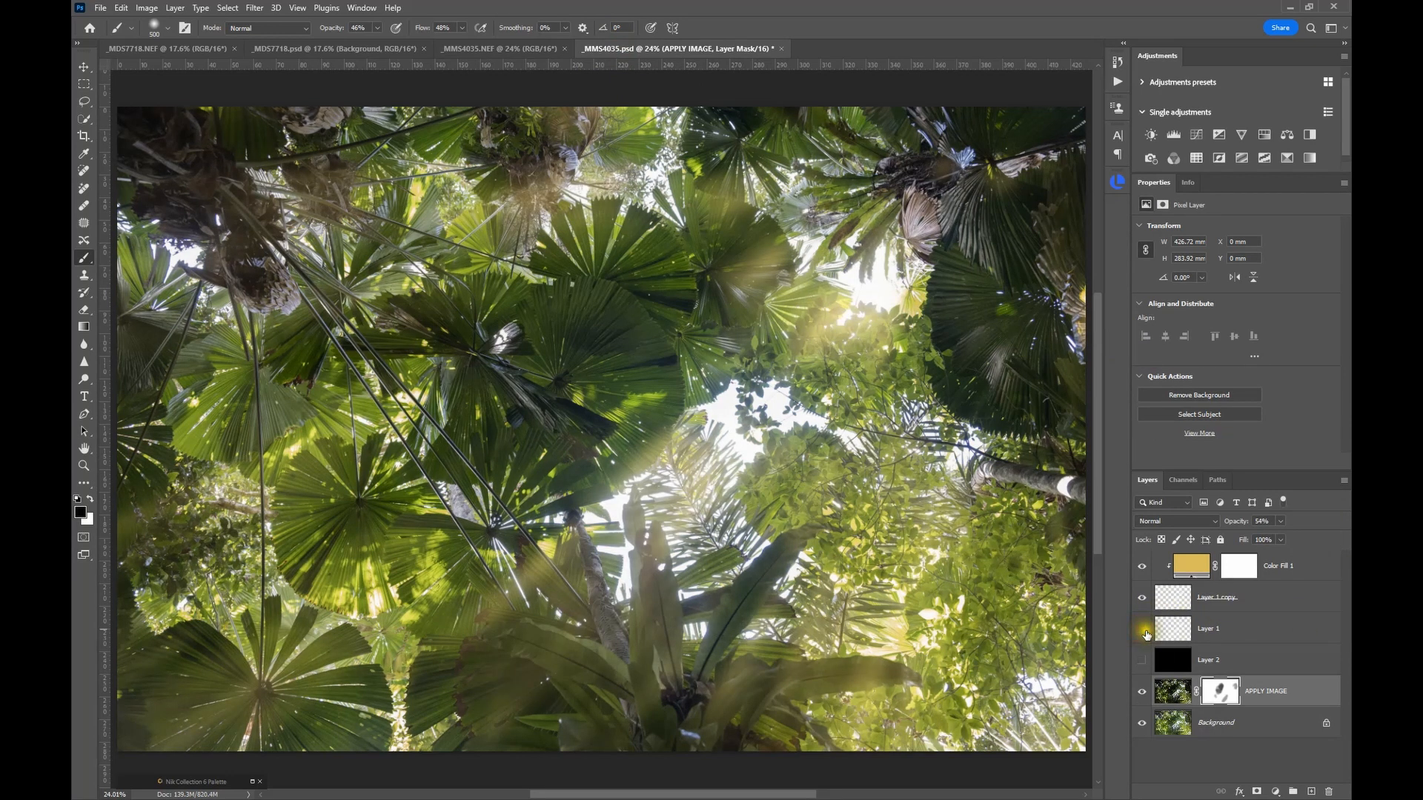
pyautogui.click(1141, 630)
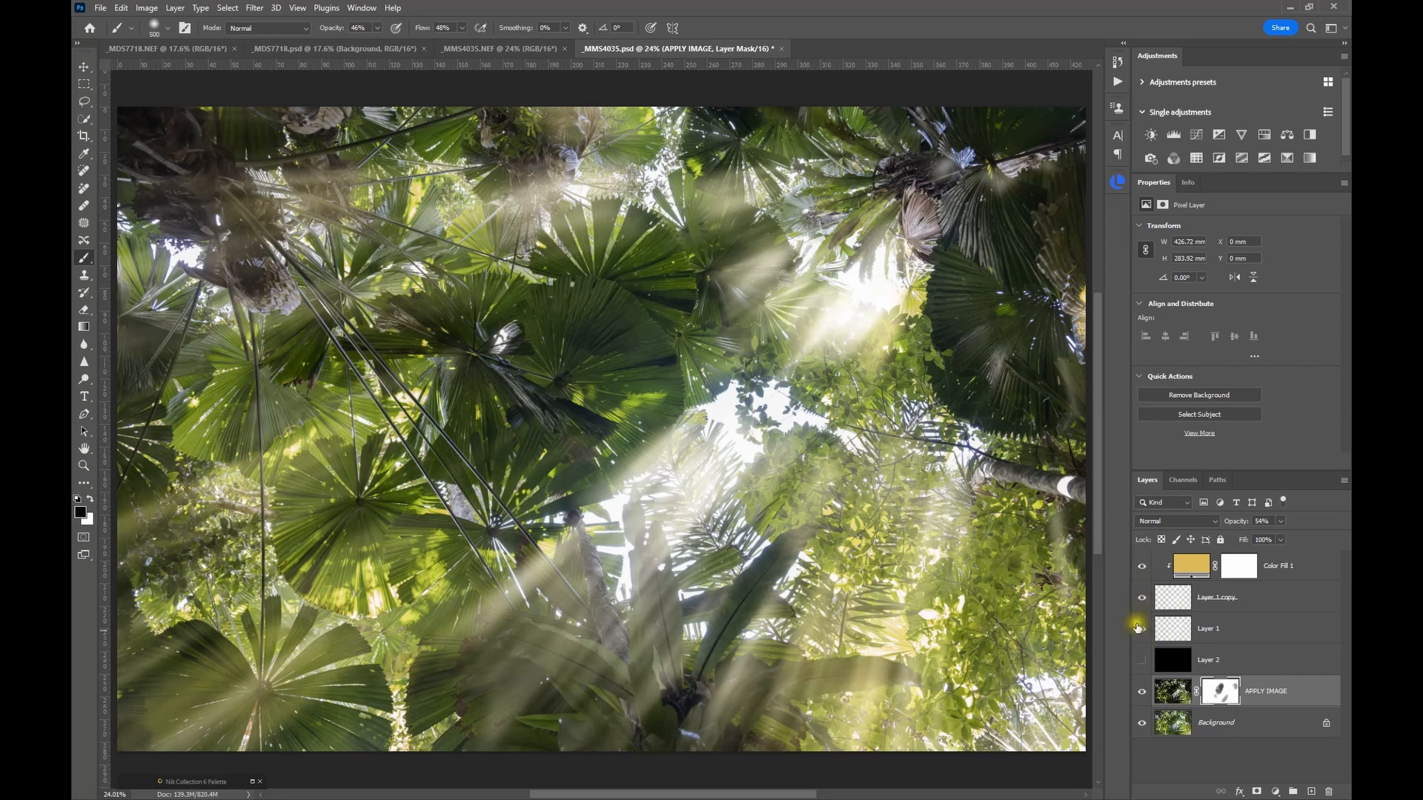
pyautogui.click(1177, 629)
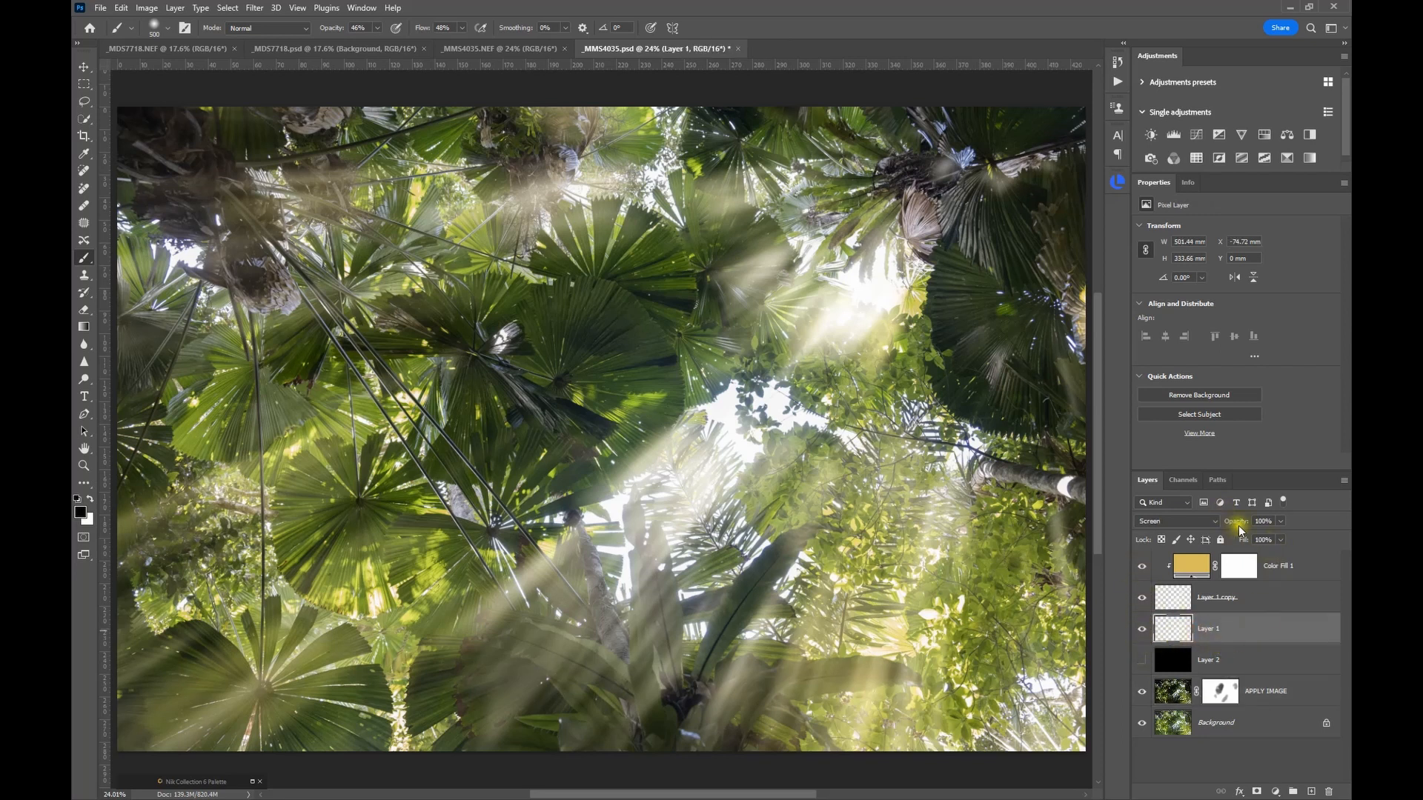
pyautogui.moveTo(1240, 525); pyautogui.dragTo(1209, 521)
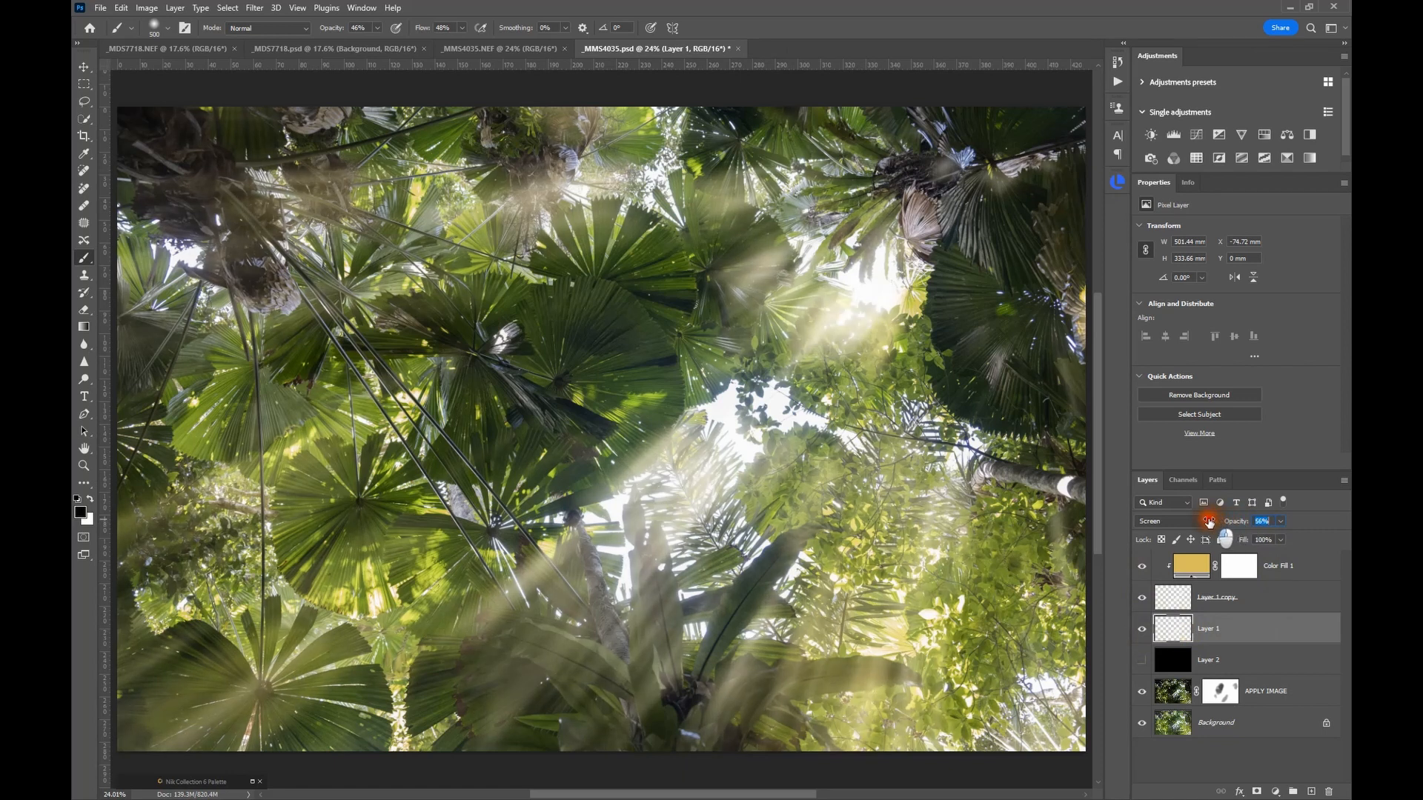
pyautogui.click(1174, 597)
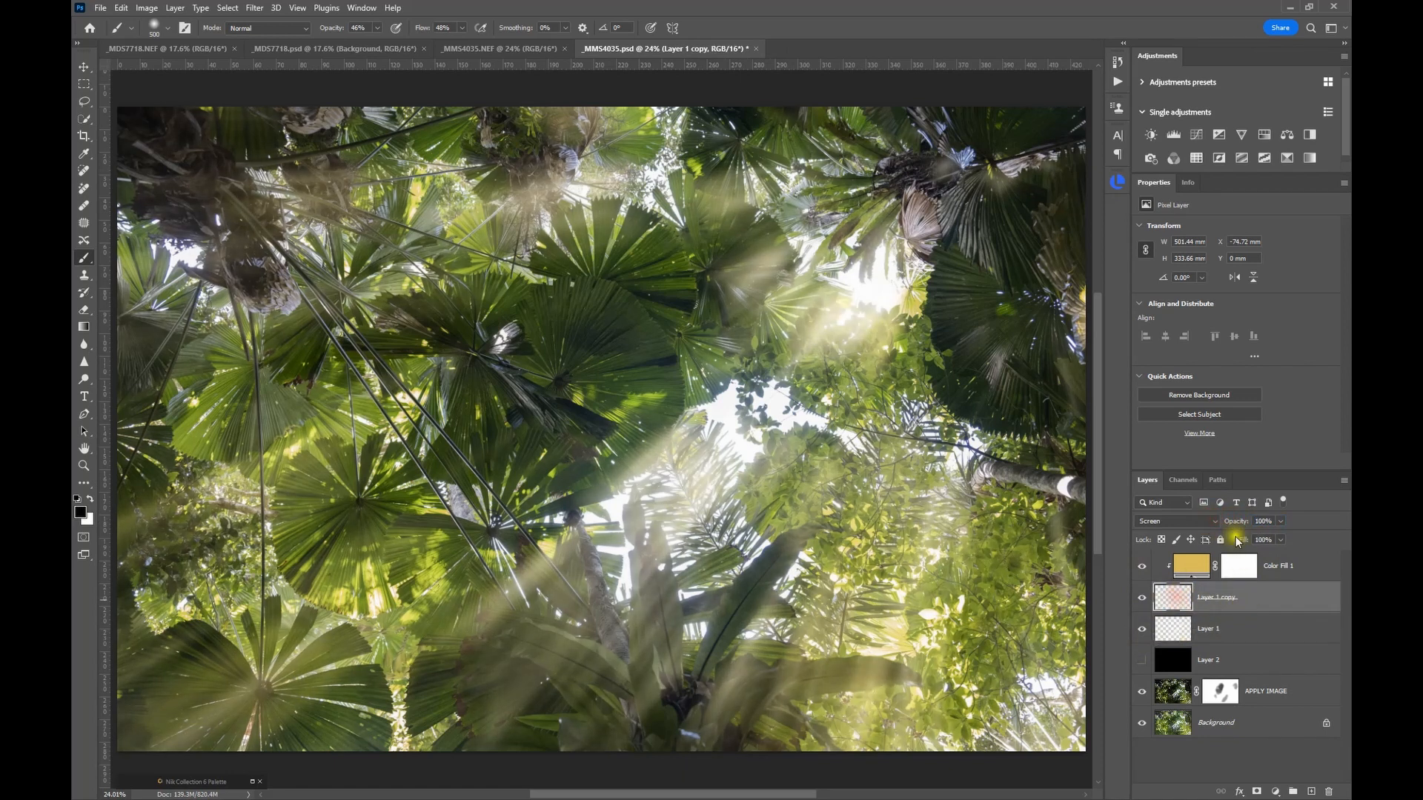
pyautogui.moveTo(1237, 521); pyautogui.dragTo(1221, 523)
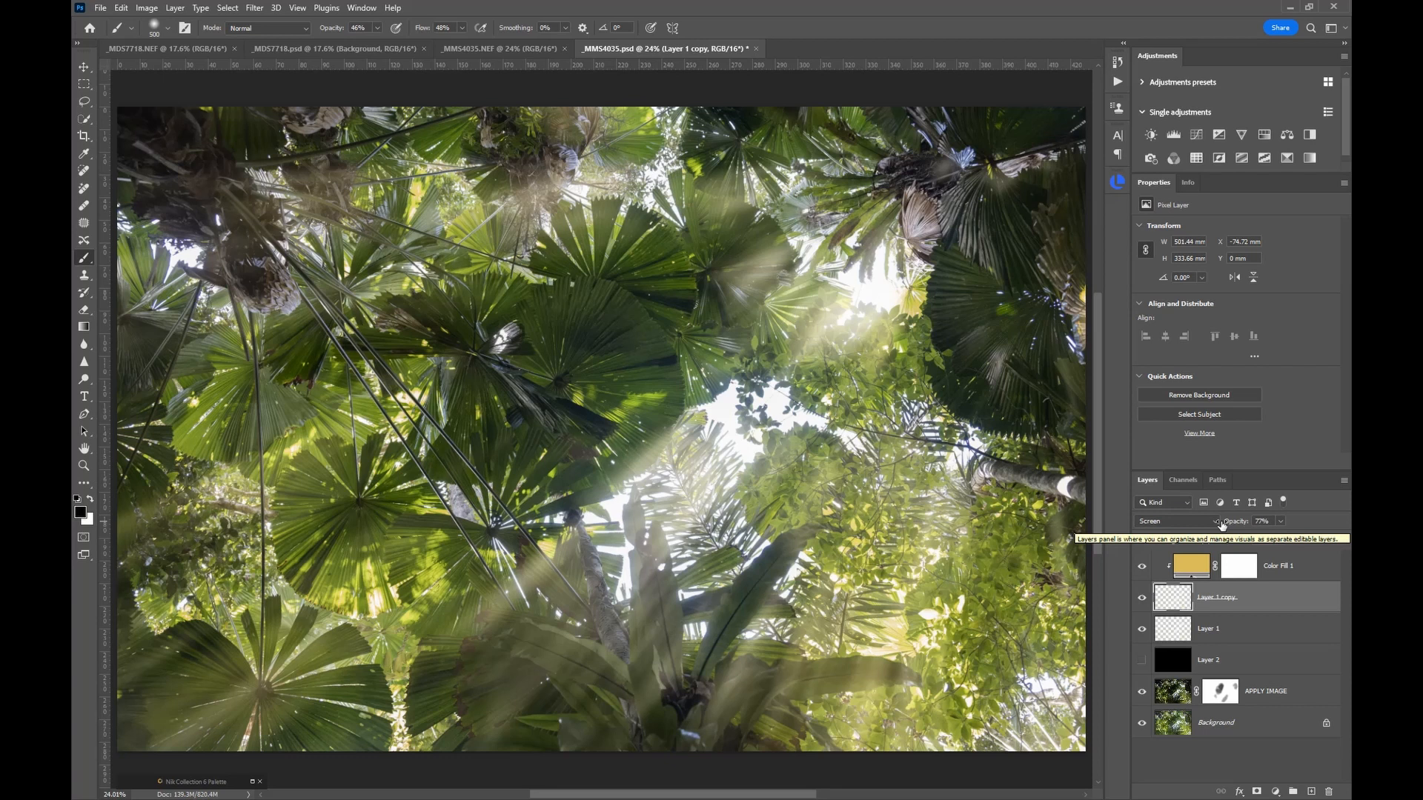
# Compare the edited palm canopy with the original _MMS4035.NEF, then view _MMS4044.NEF and its darkened version _MMS4044.psd
pyautogui.click(452, 48)
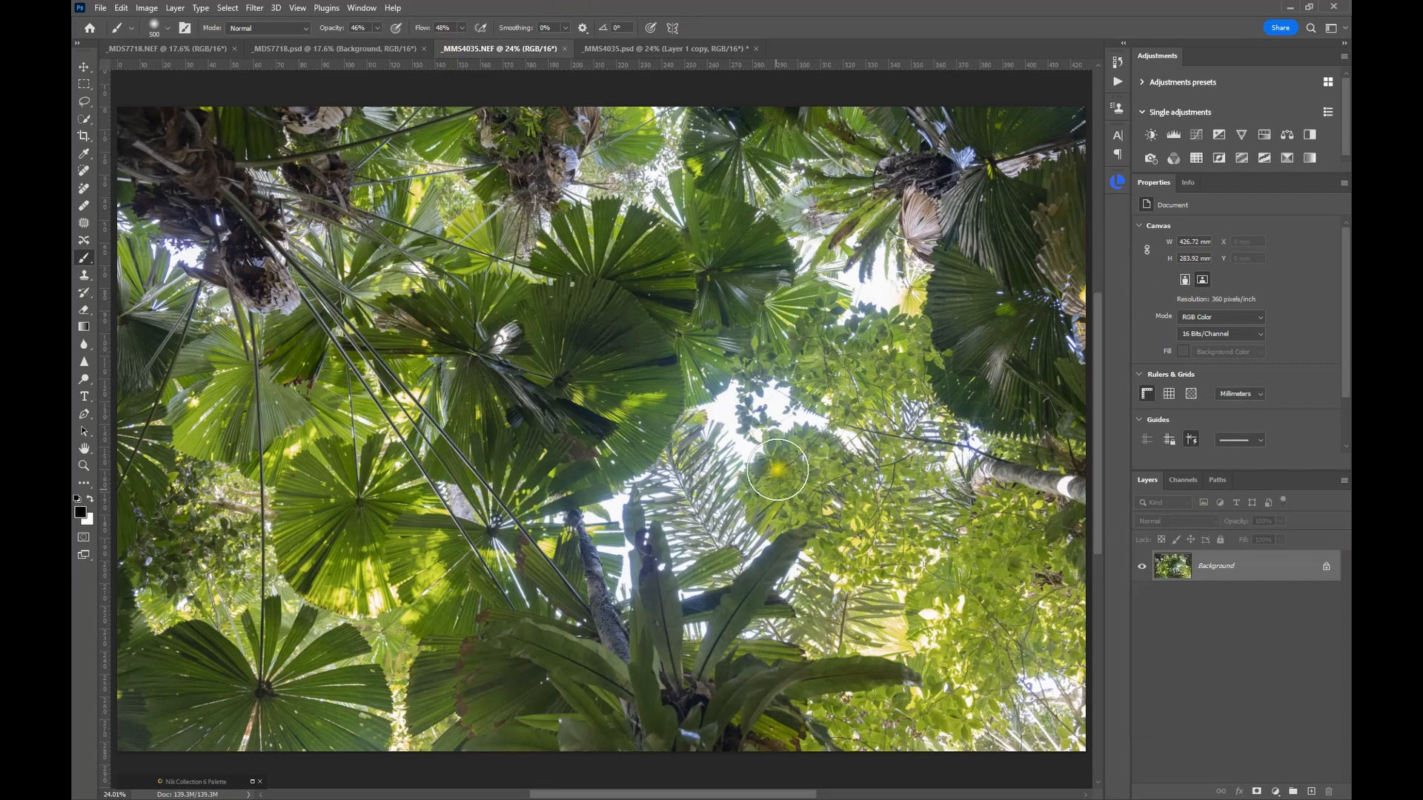
pyautogui.click(626, 48)
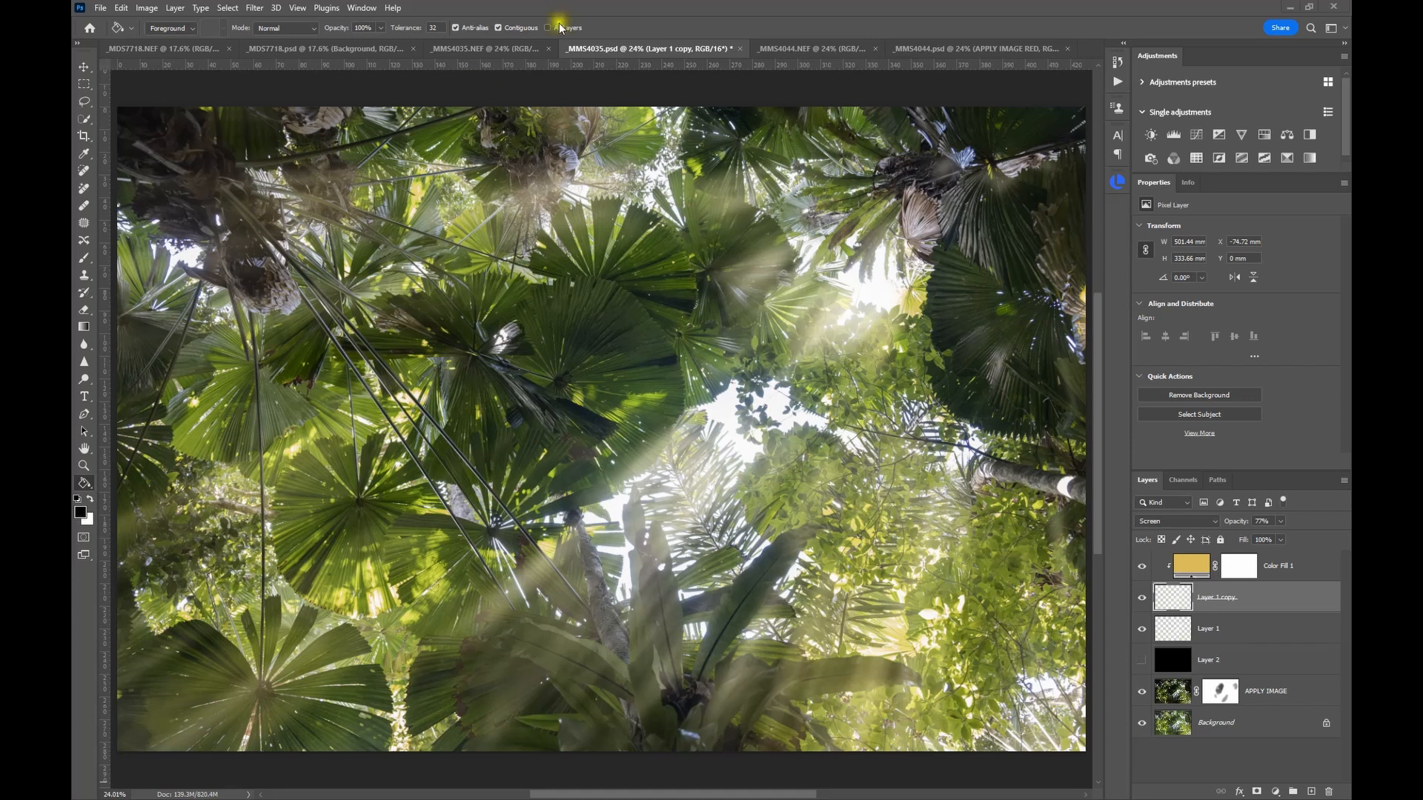
pyautogui.click(778, 46)
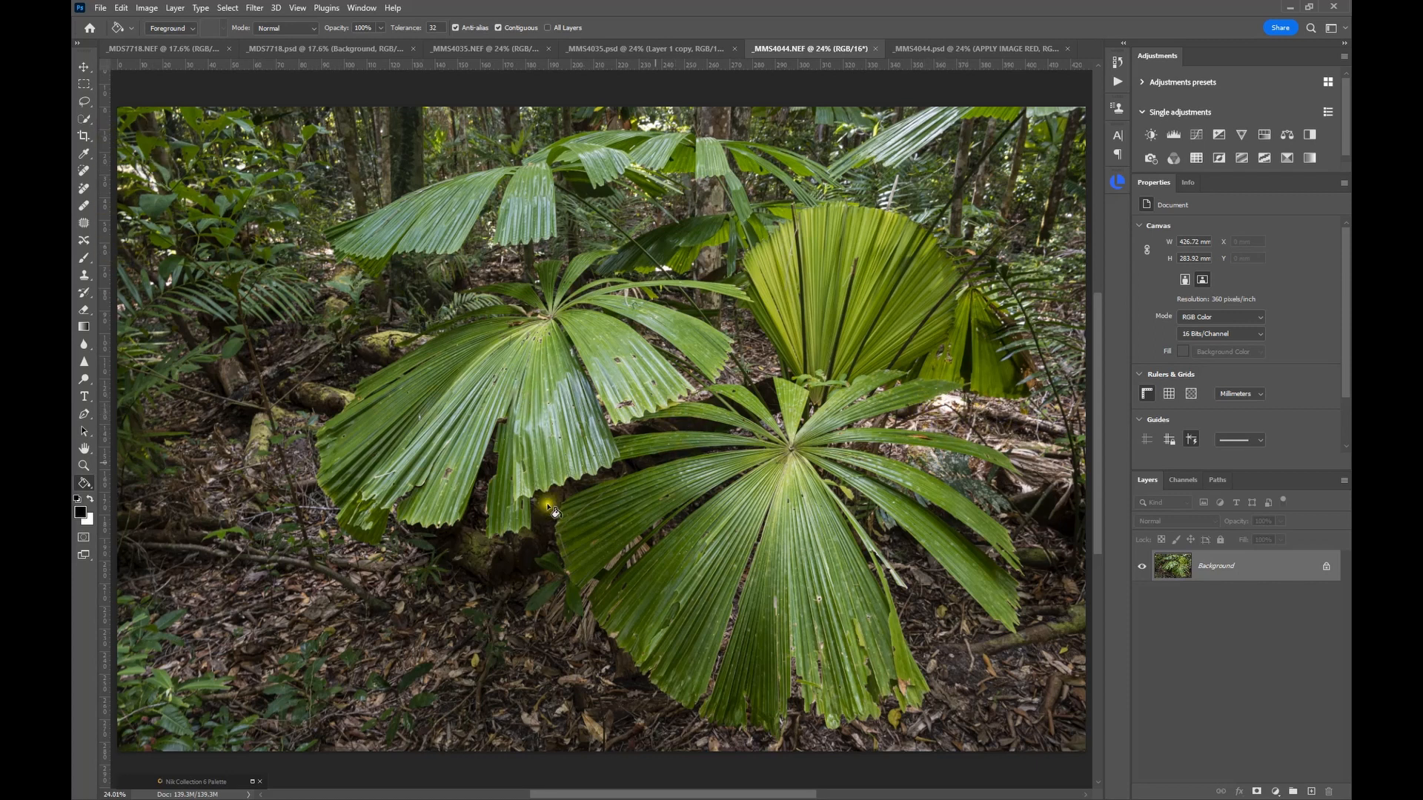
pyautogui.click(954, 49)
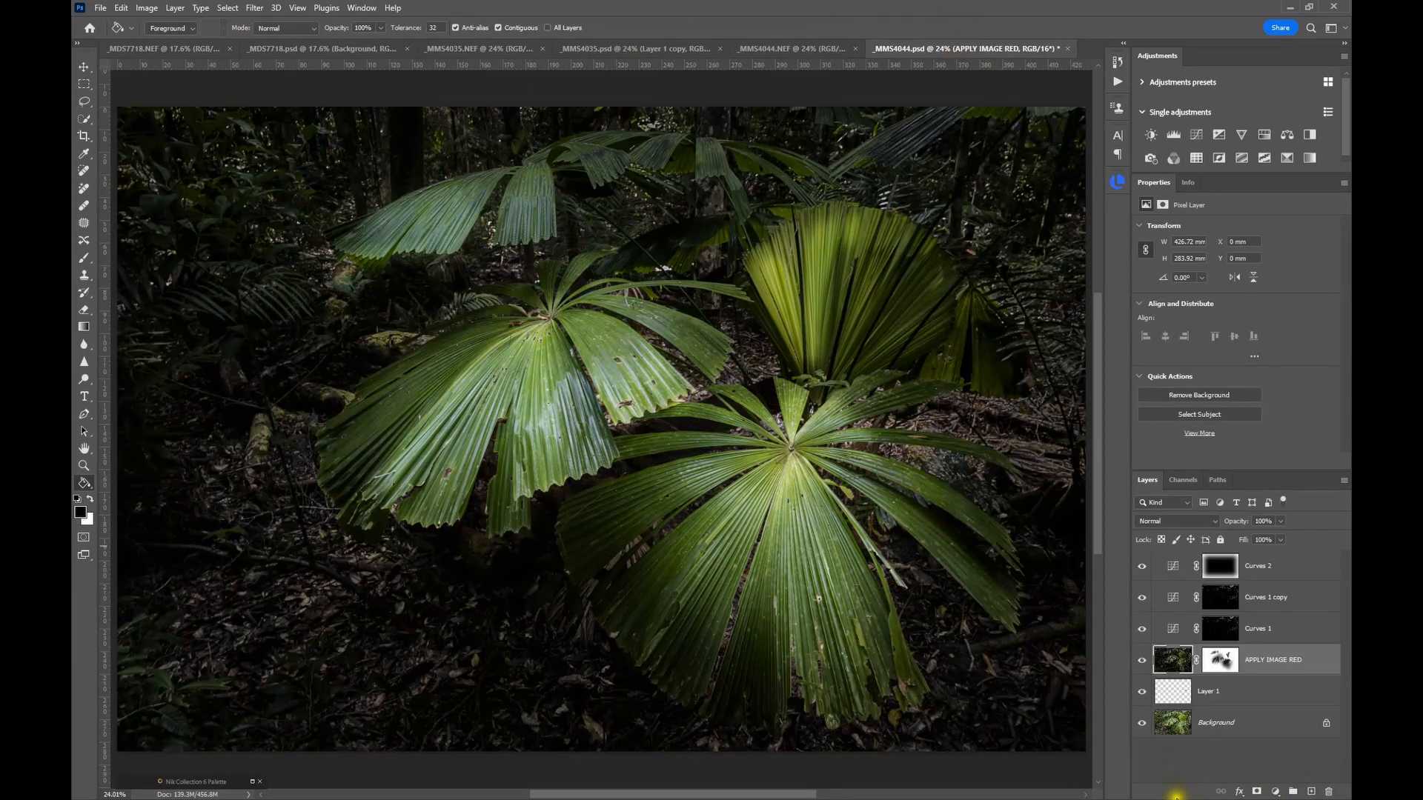
# Hide all layers above Background to view the original palms, then check the effect of Layer 1 and leave it shown
pyautogui.moveTo(1142, 565); pyautogui.dragTo(1142, 692)
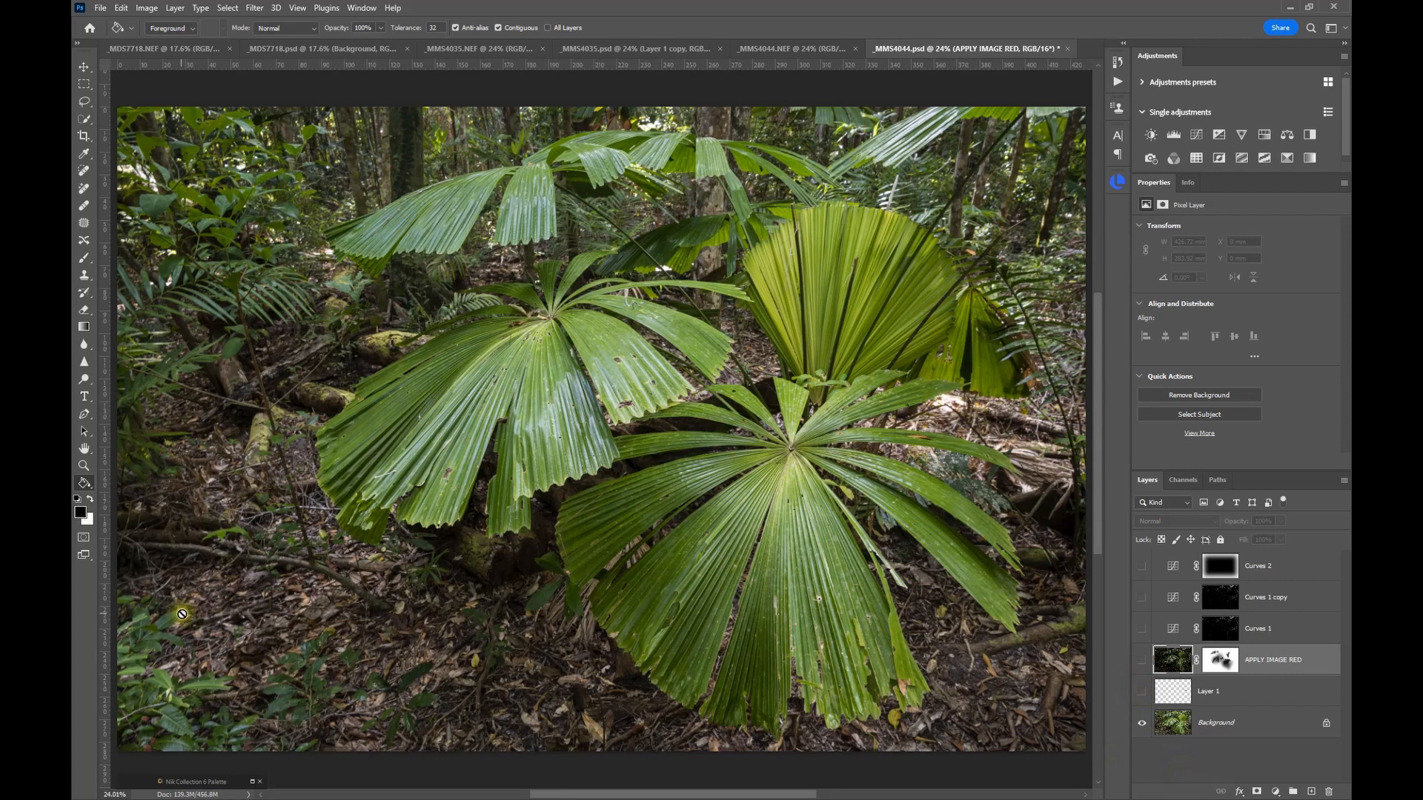
pyautogui.click(83, 431)
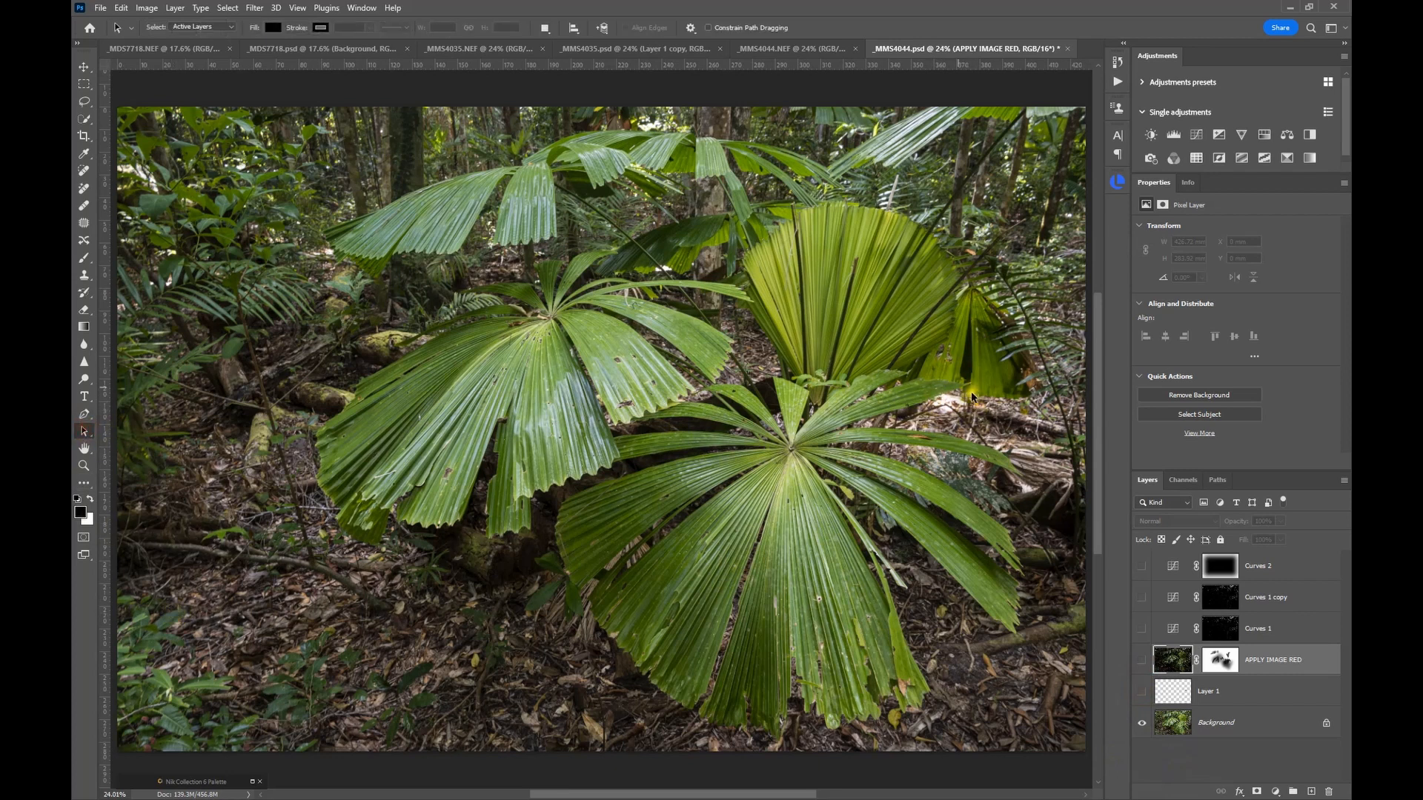
pyautogui.click(1227, 702)
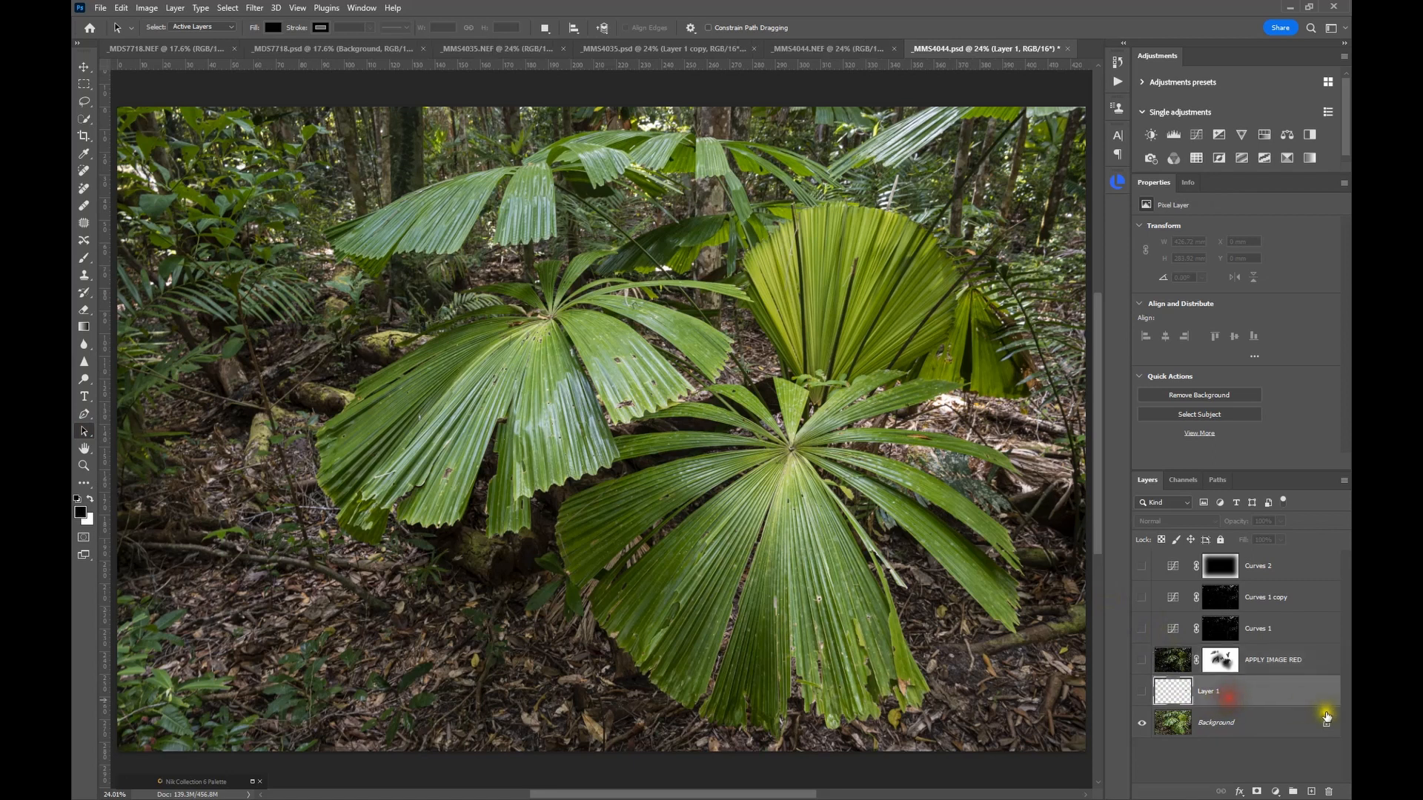
pyautogui.click(1142, 692)
pyautogui.click(1142, 693)
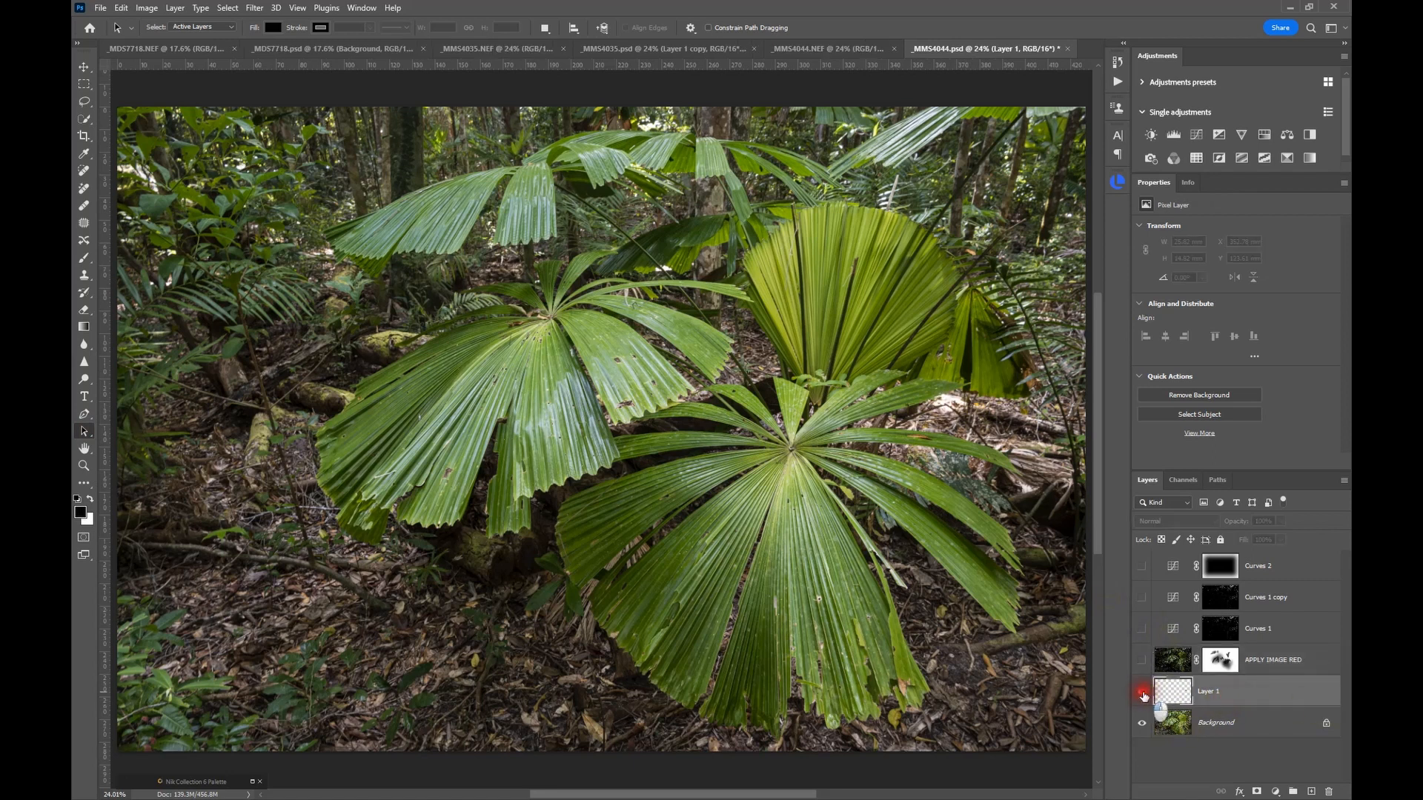
pyautogui.click(1142, 693)
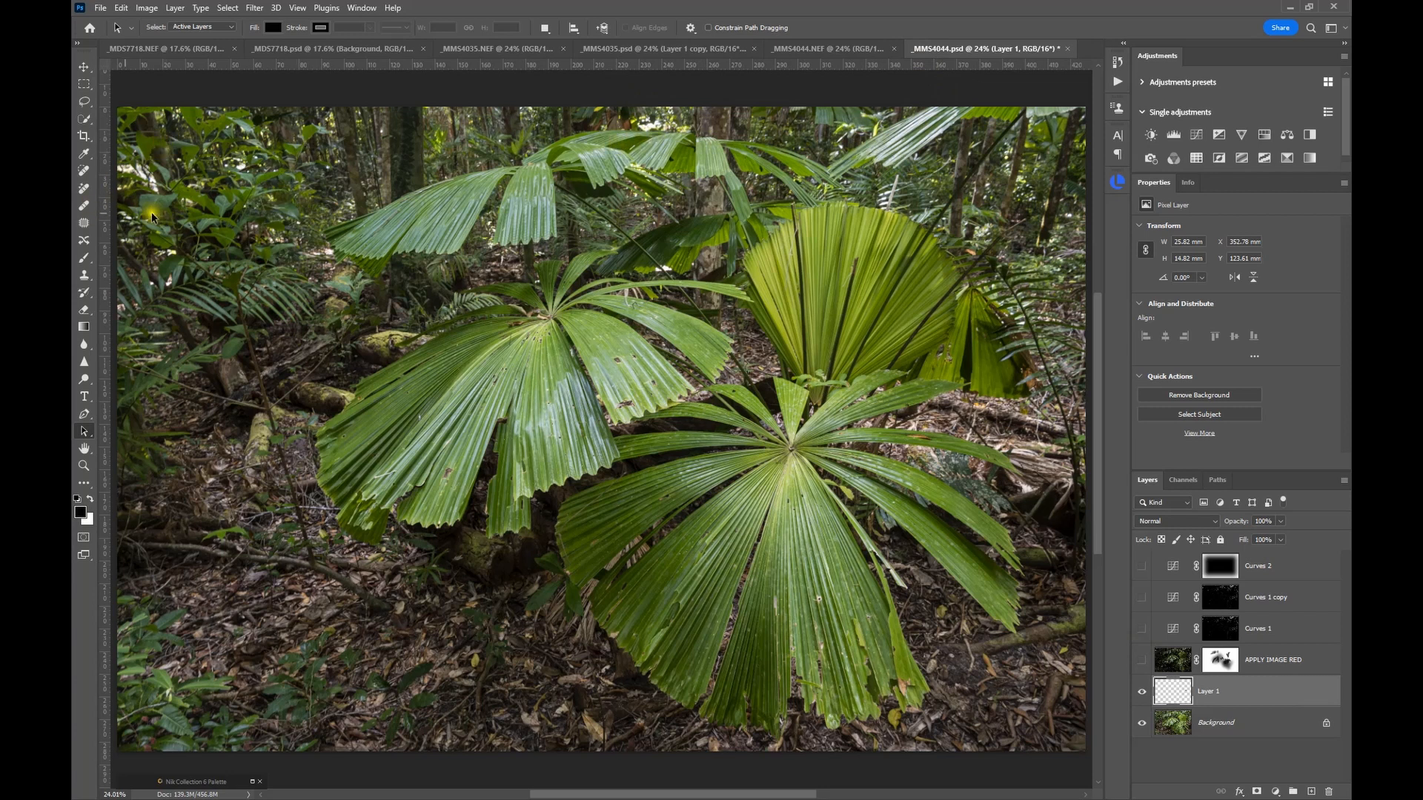
# Show APPLY IMAGE RED and compare the darkened photo with its layer mask disabled and enabled
pyautogui.click(1172, 660)
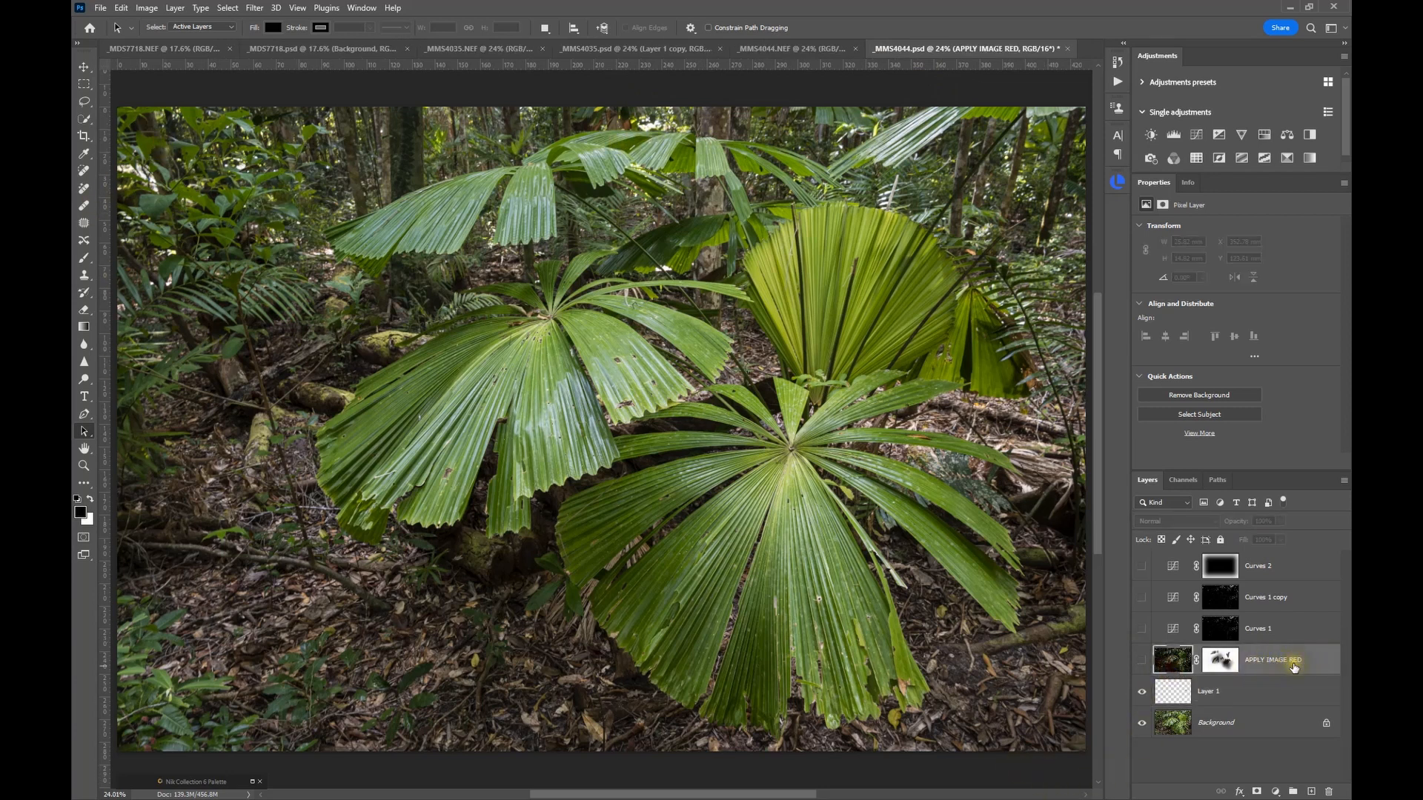
pyautogui.click(1141, 660)
pyautogui.click(1219, 659)
pyautogui.rightClick(1216, 658)
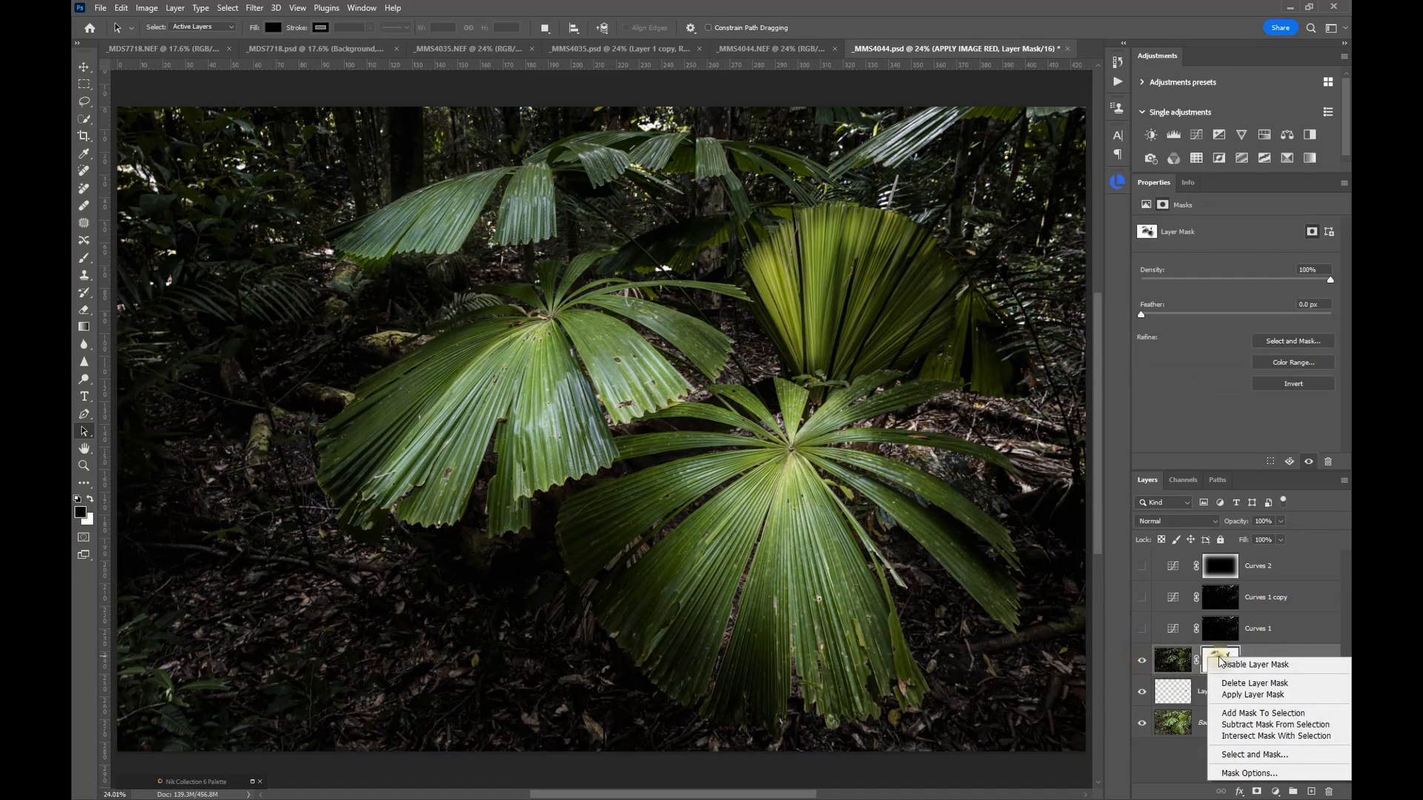
pyautogui.click(1223, 664)
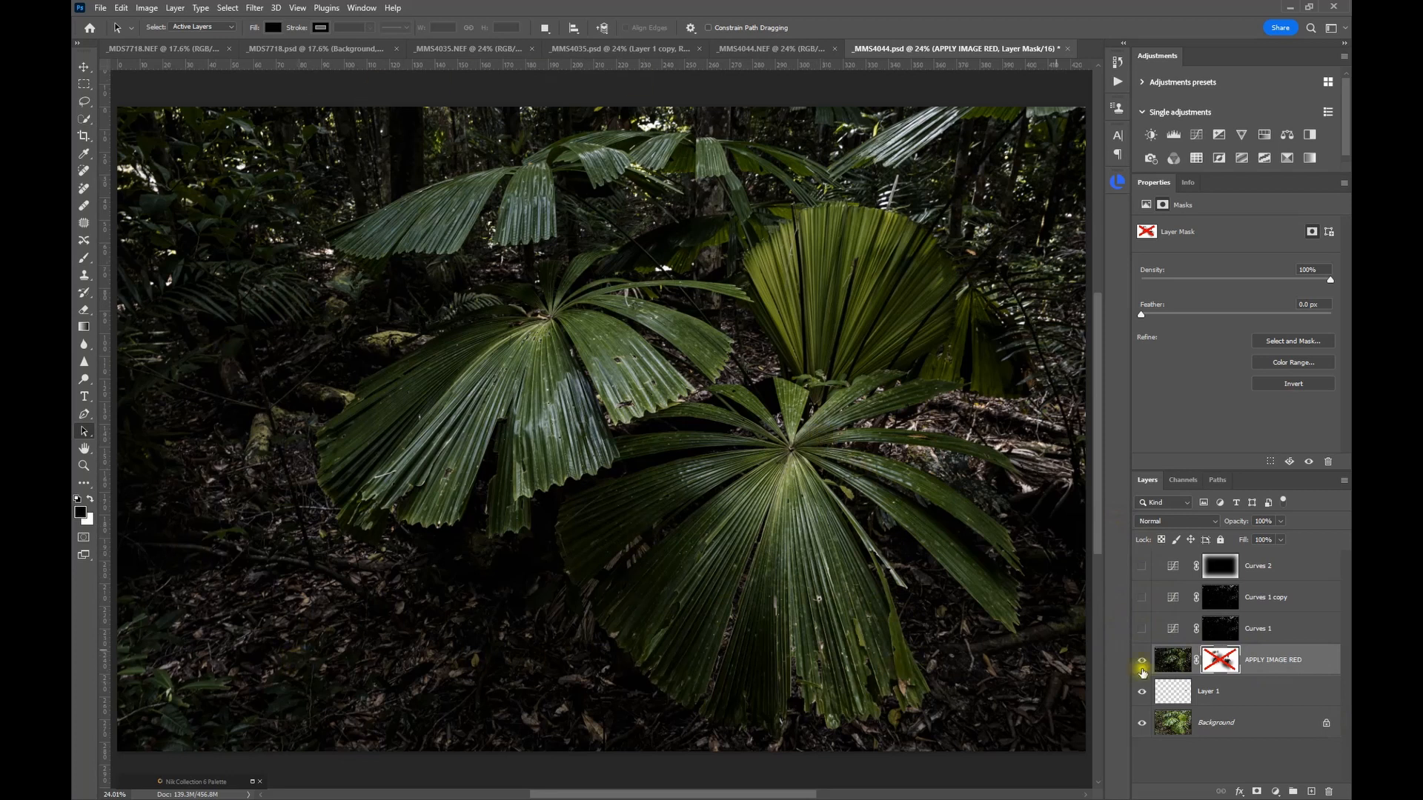
pyautogui.keyDown('shift'); pyautogui.click(1219, 662); pyautogui.keyUp('shift')
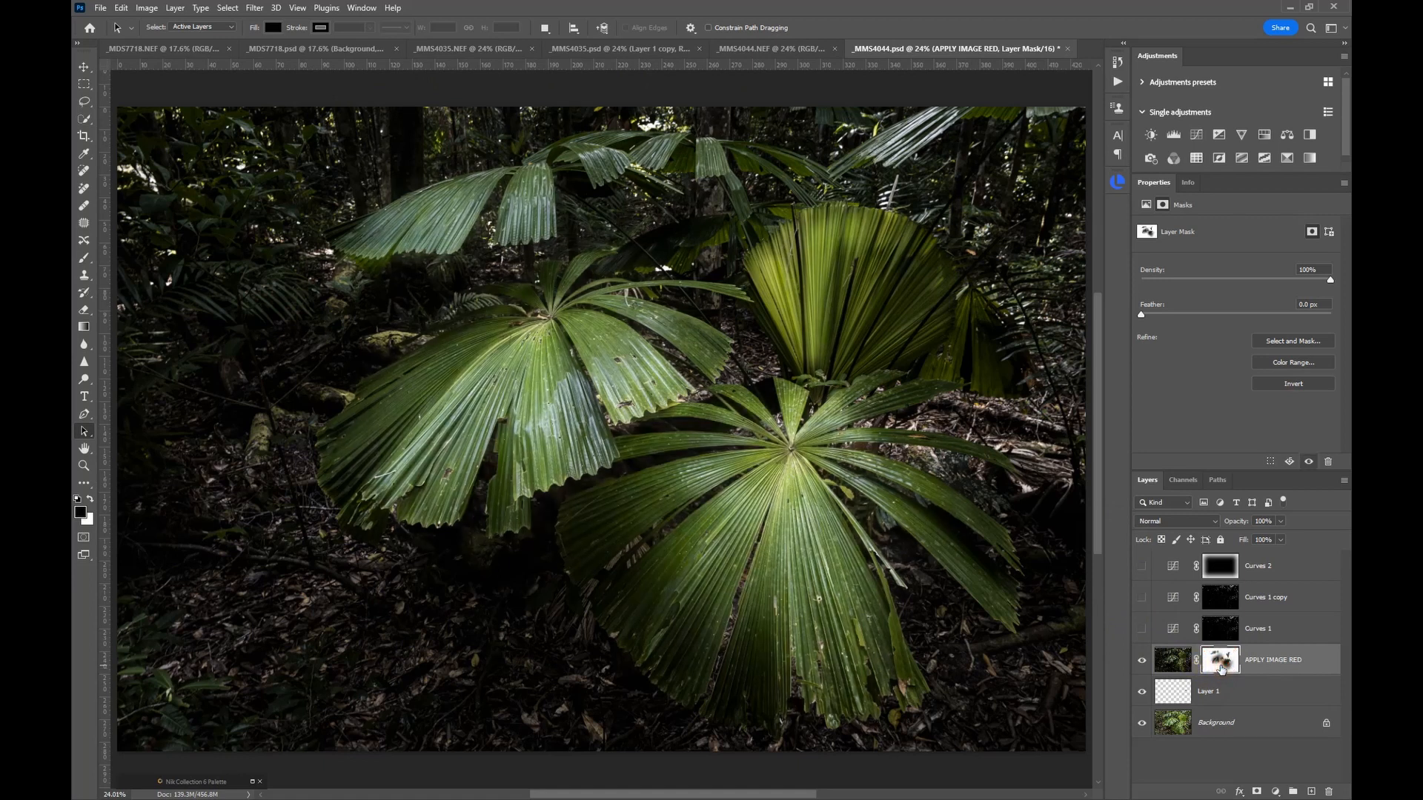
# Examine the APPLY IMAGE RED mask on its own, then compare the photo with that layer hidden and shown
pyautogui.keyDown('alt'); pyautogui.click(1221, 667); pyautogui.keyUp('alt')
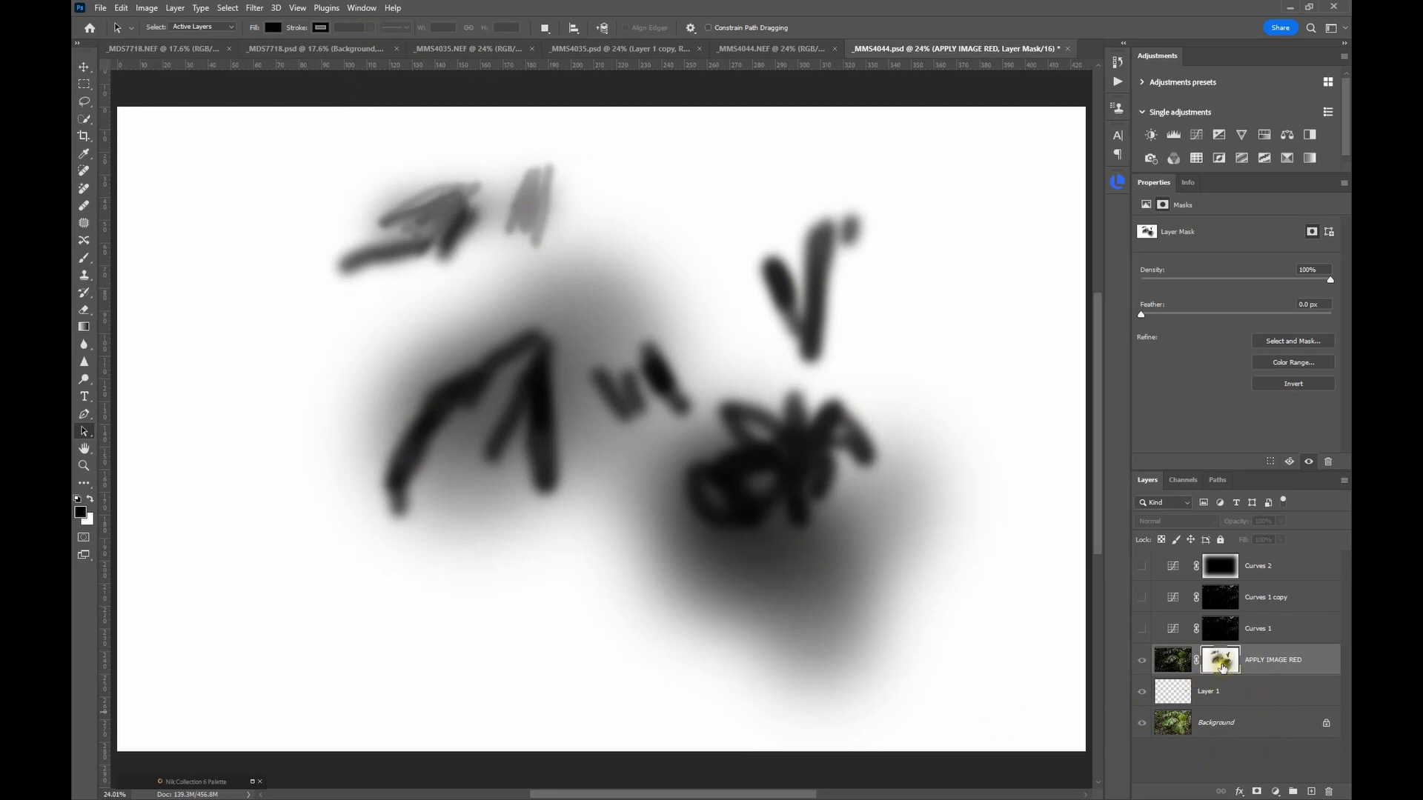
pyautogui.keyDown('alt'); pyautogui.click(1223, 666); pyautogui.keyUp('alt')
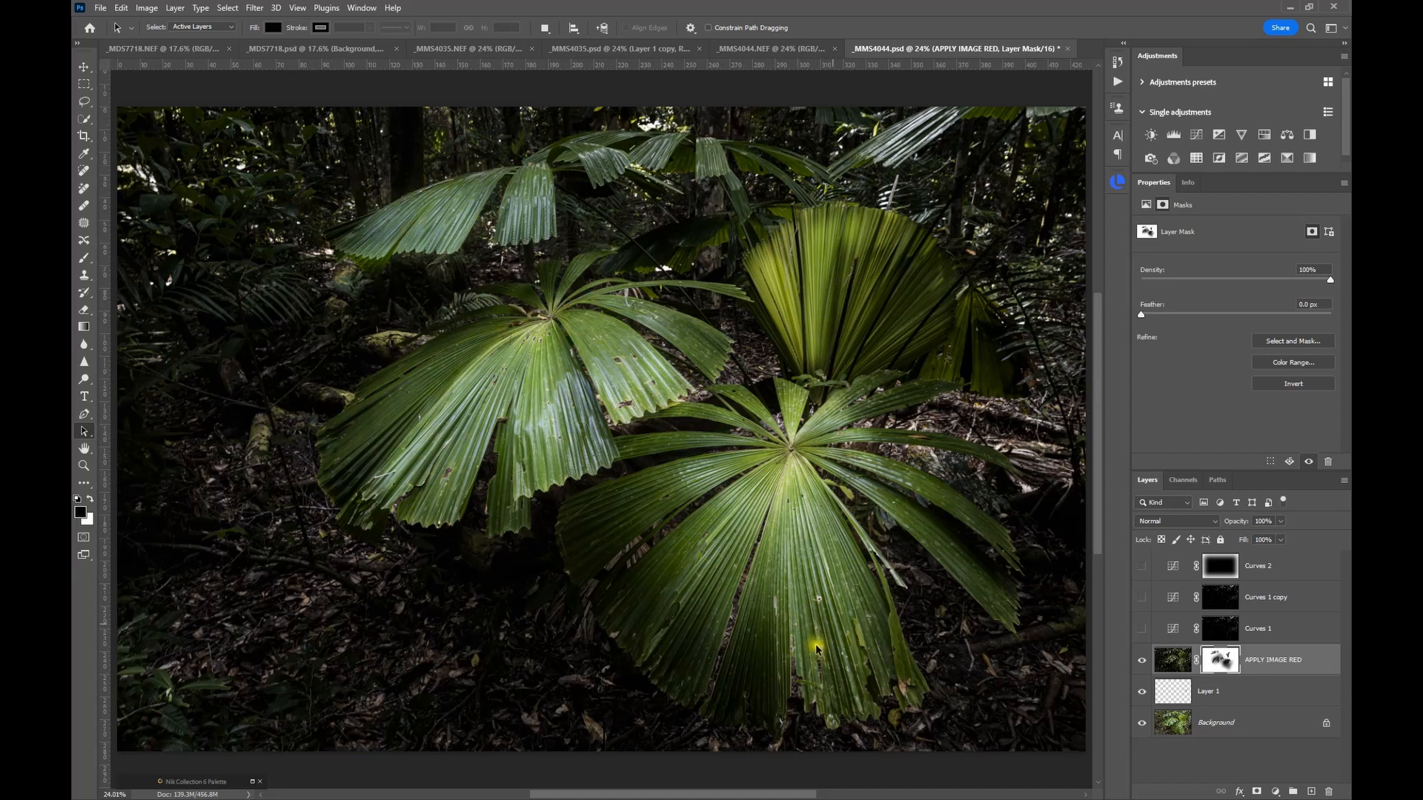
pyautogui.click(1144, 663)
pyautogui.click(1143, 662)
pyautogui.click(1167, 633)
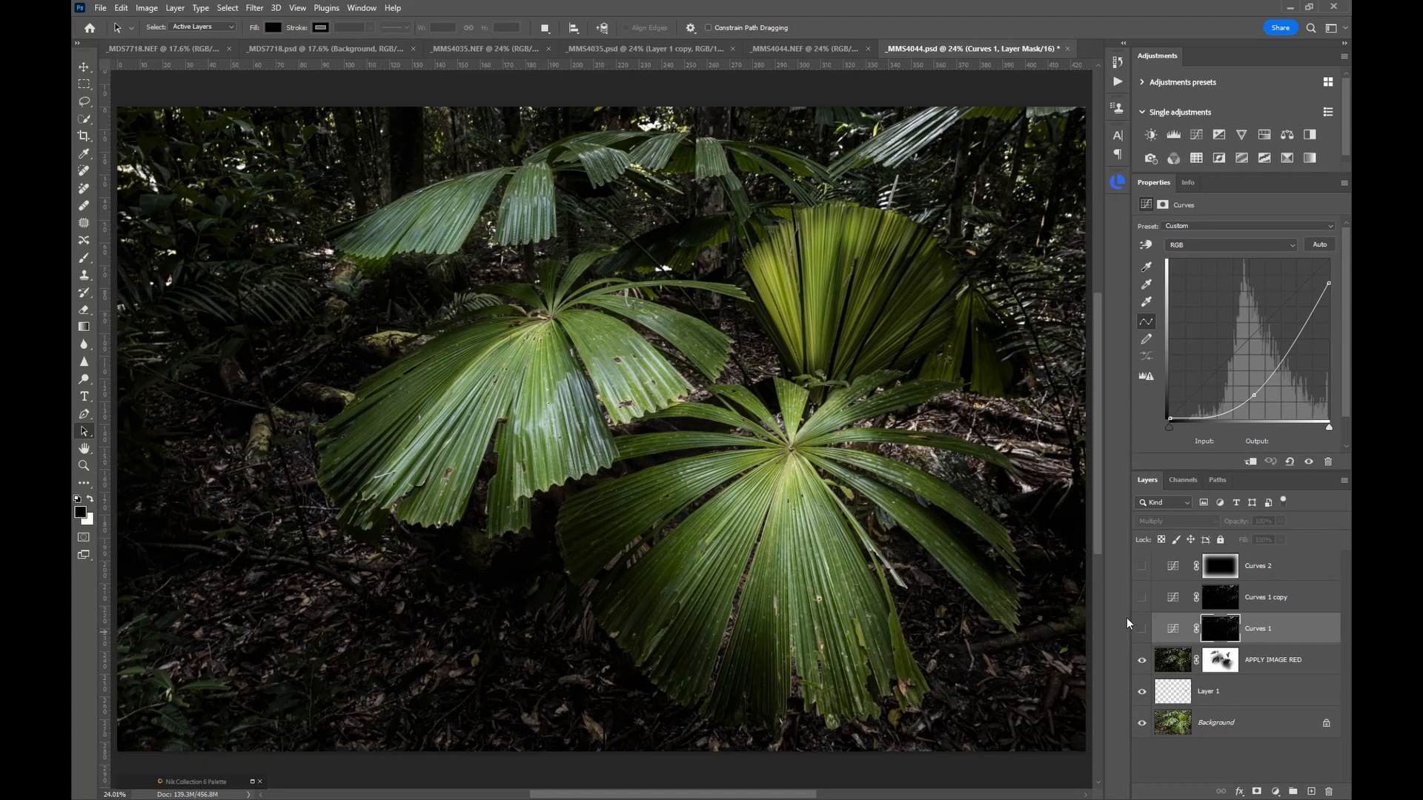
# Select the highlights of APPLY IMAGE RED with Color Range at 22% fuzziness and add a Curves adjustment layer masked to that selection
pyautogui.click(1164, 664)
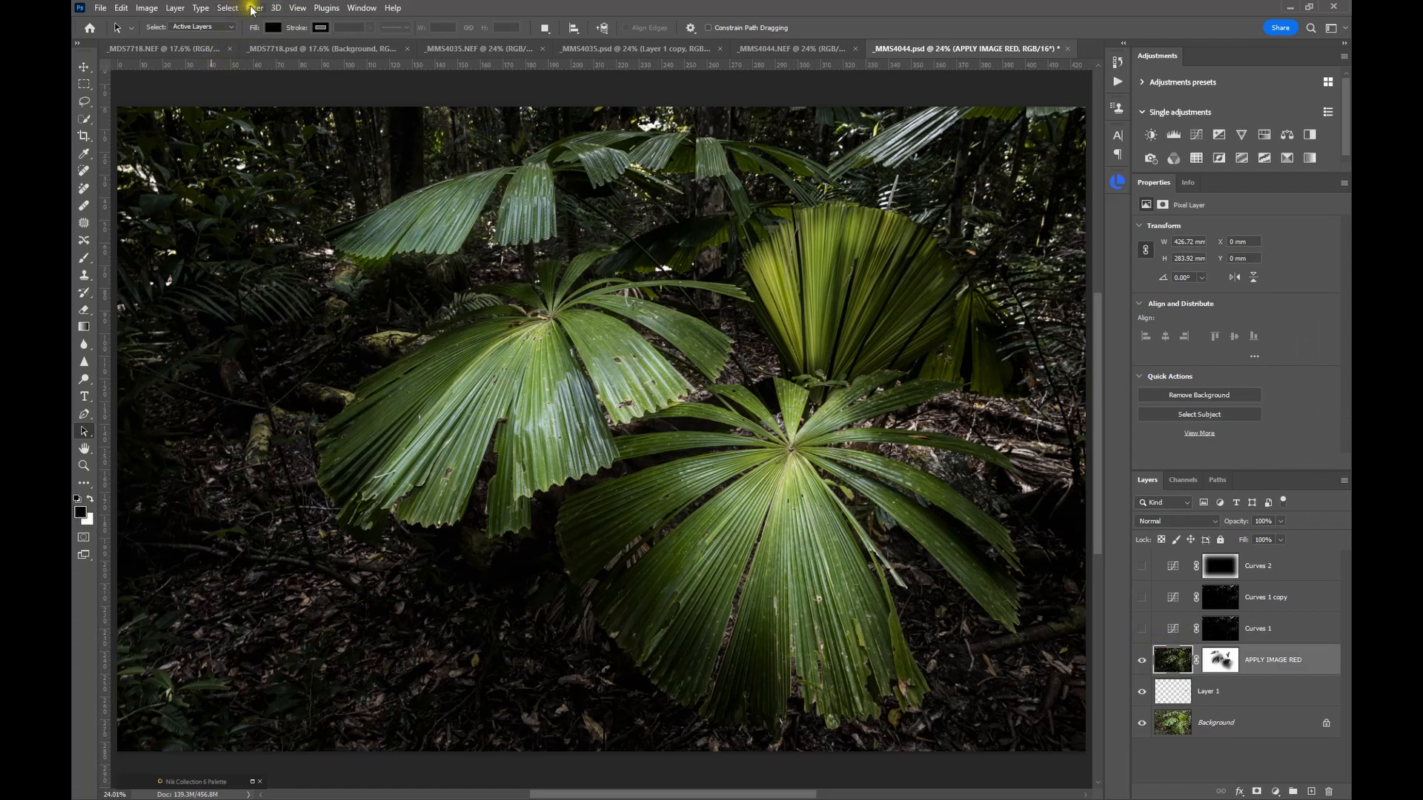
pyautogui.click(224, 8)
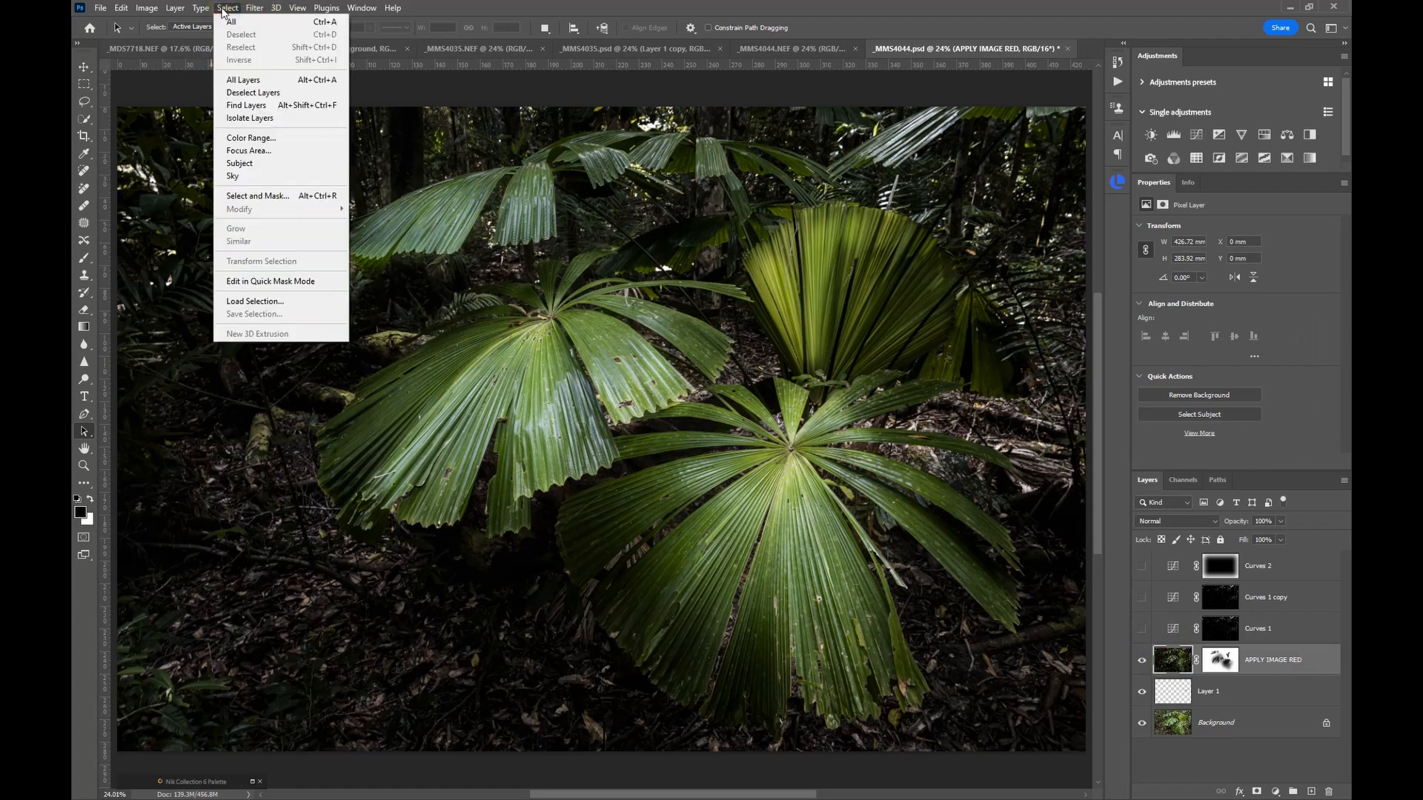
pyautogui.click(250, 138)
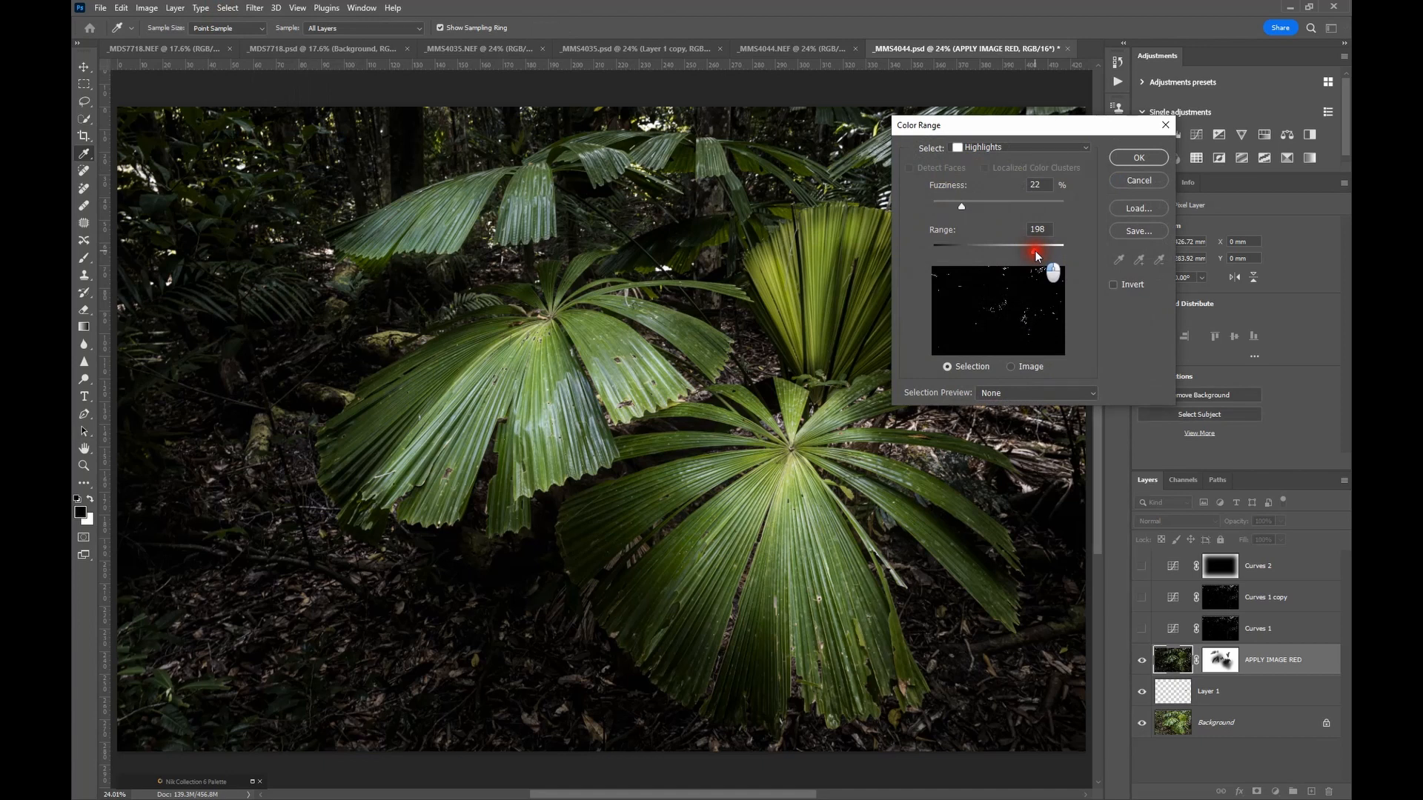
pyautogui.click(1034, 252)
pyautogui.click(1127, 157)
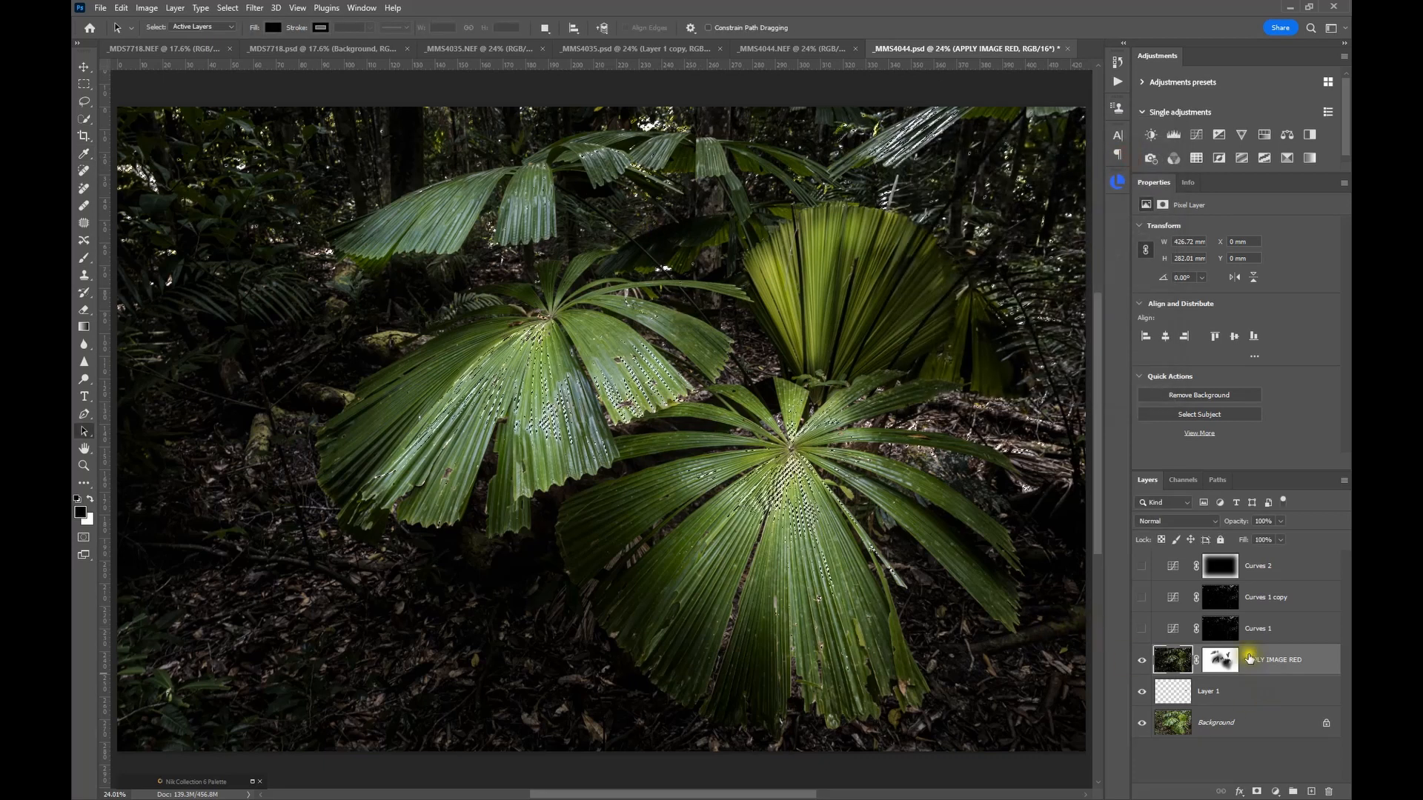
pyautogui.click(1196, 135)
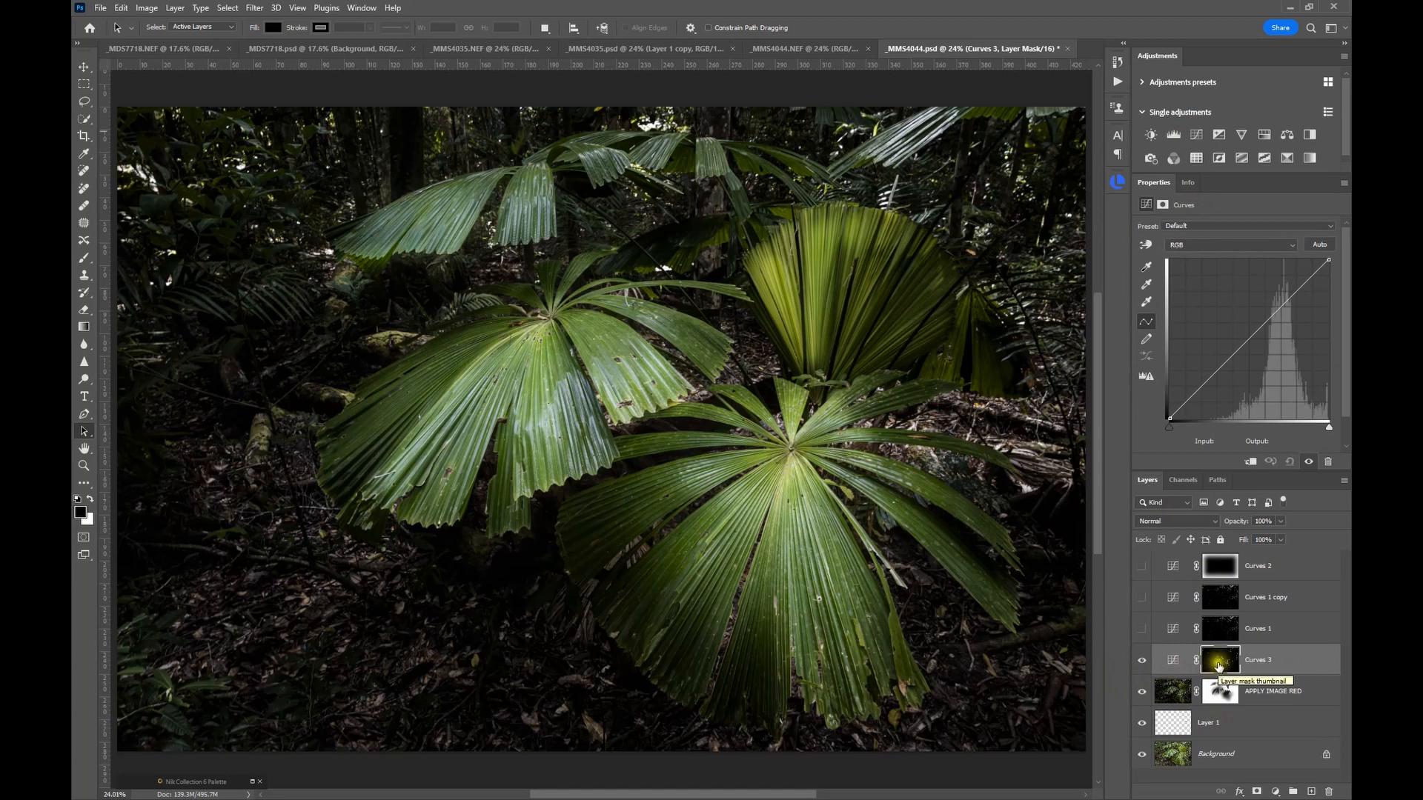
# Paint black at 100% brush opacity on the Curves 3 mask to exclude the bright ribs of the large foreground palm leaves
pyautogui.keyDown('alt'); pyautogui.click(1219, 665); pyautogui.keyUp('alt')
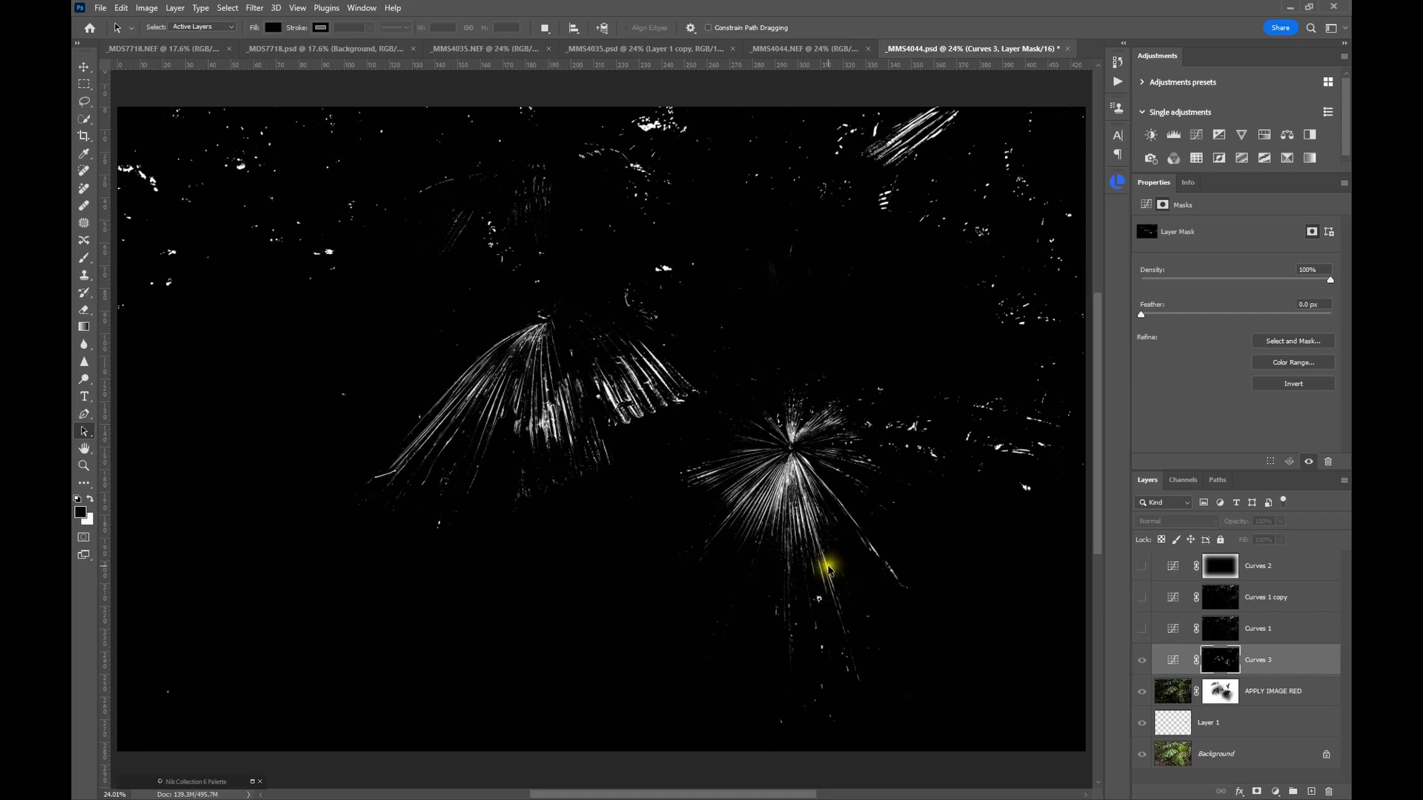
pyautogui.click(83, 260)
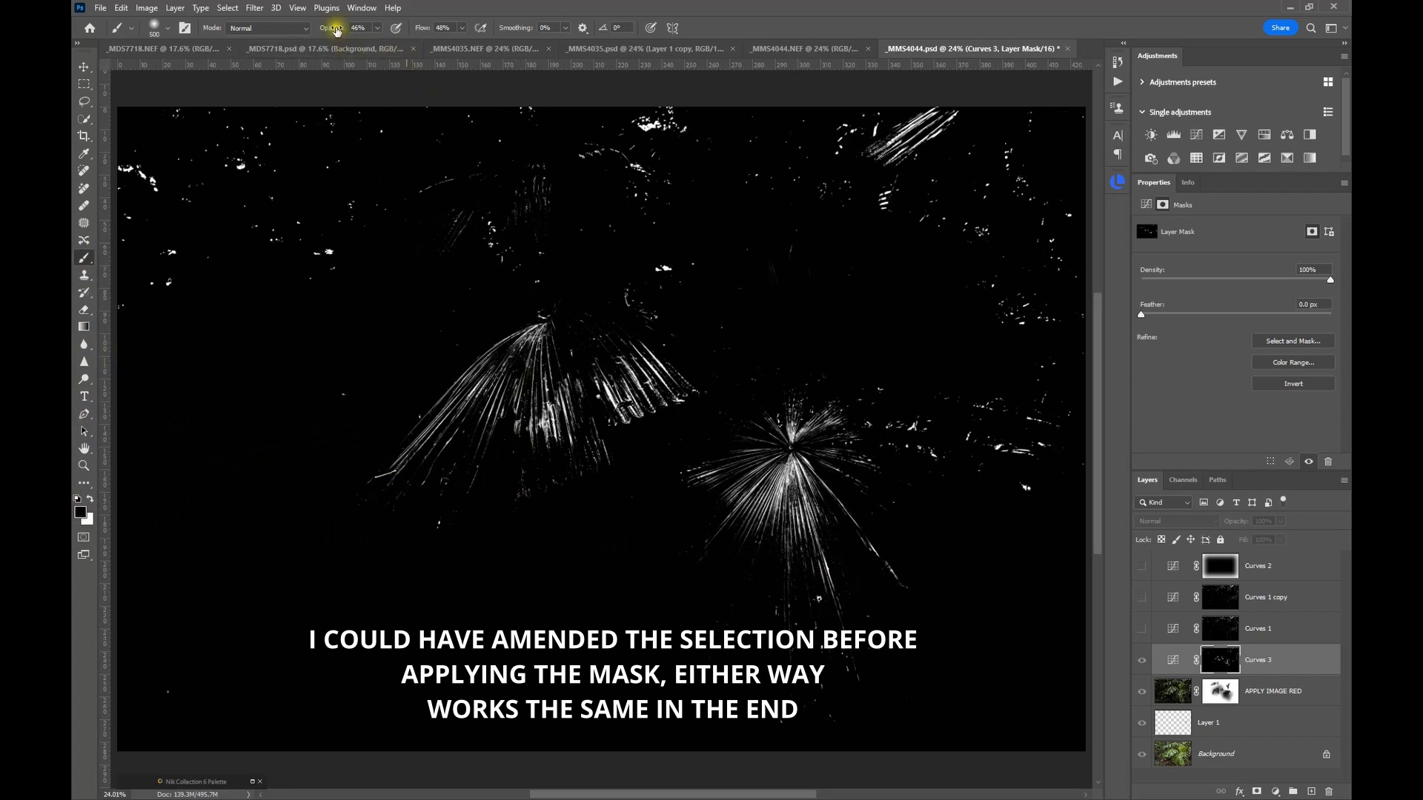
pyautogui.moveTo(335, 30); pyautogui.dragTo(384, 26)
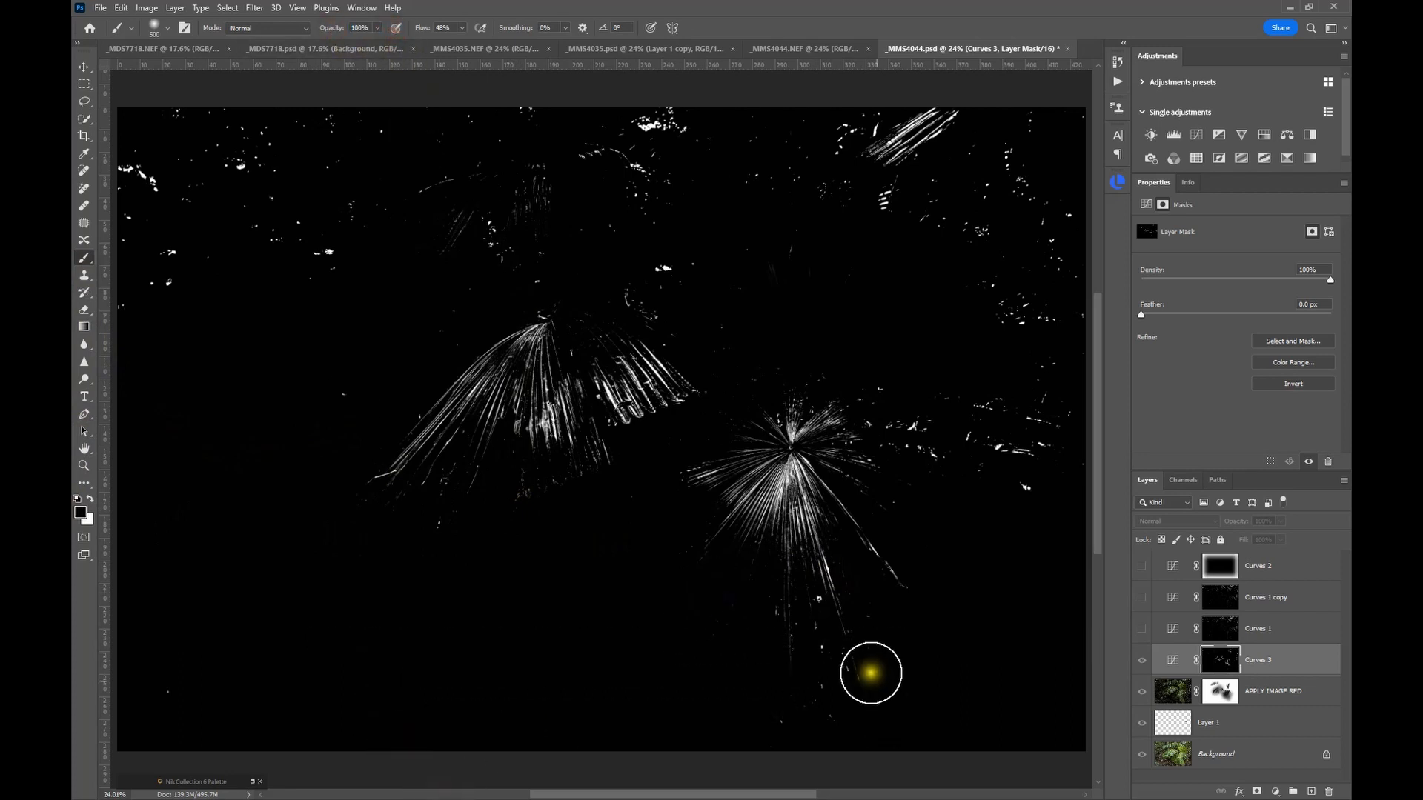
pyautogui.moveTo(848, 660)
pyautogui.mouseDown()
pyautogui.moveTo(769, 482)
pyautogui.moveTo(845, 473)
pyautogui.moveTo(705, 483)
pyautogui.moveTo(768, 477)
pyautogui.moveTo(898, 600)
pyautogui.moveTo(737, 416)
pyautogui.moveTo(612, 405)
pyautogui.moveTo(613, 433)
pyautogui.moveTo(558, 337)
pyautogui.moveTo(407, 496)
pyautogui.moveTo(543, 378)
pyautogui.moveTo(657, 403)
pyautogui.moveTo(633, 362)
pyautogui.moveTo(680, 384)
pyautogui.moveTo(533, 486)
pyautogui.moveTo(575, 336)
pyautogui.moveTo(493, 380)
pyautogui.moveTo(511, 368)
pyautogui.moveTo(460, 461)
pyautogui.moveTo(568, 378)
pyautogui.moveTo(518, 380)
pyautogui.mouseUp()
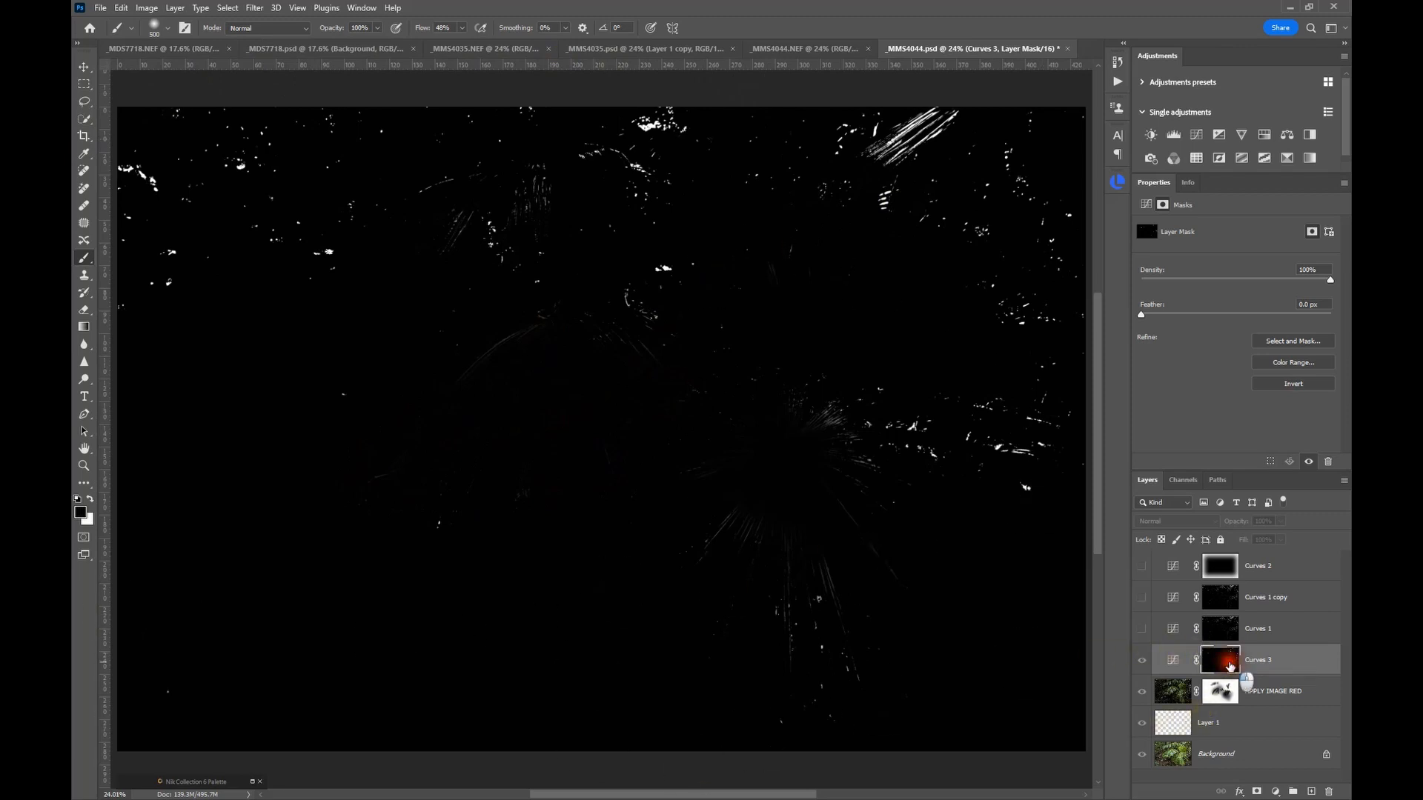
pyautogui.keyDown('alt'); pyautogui.click(1229, 666); pyautogui.keyUp('alt')
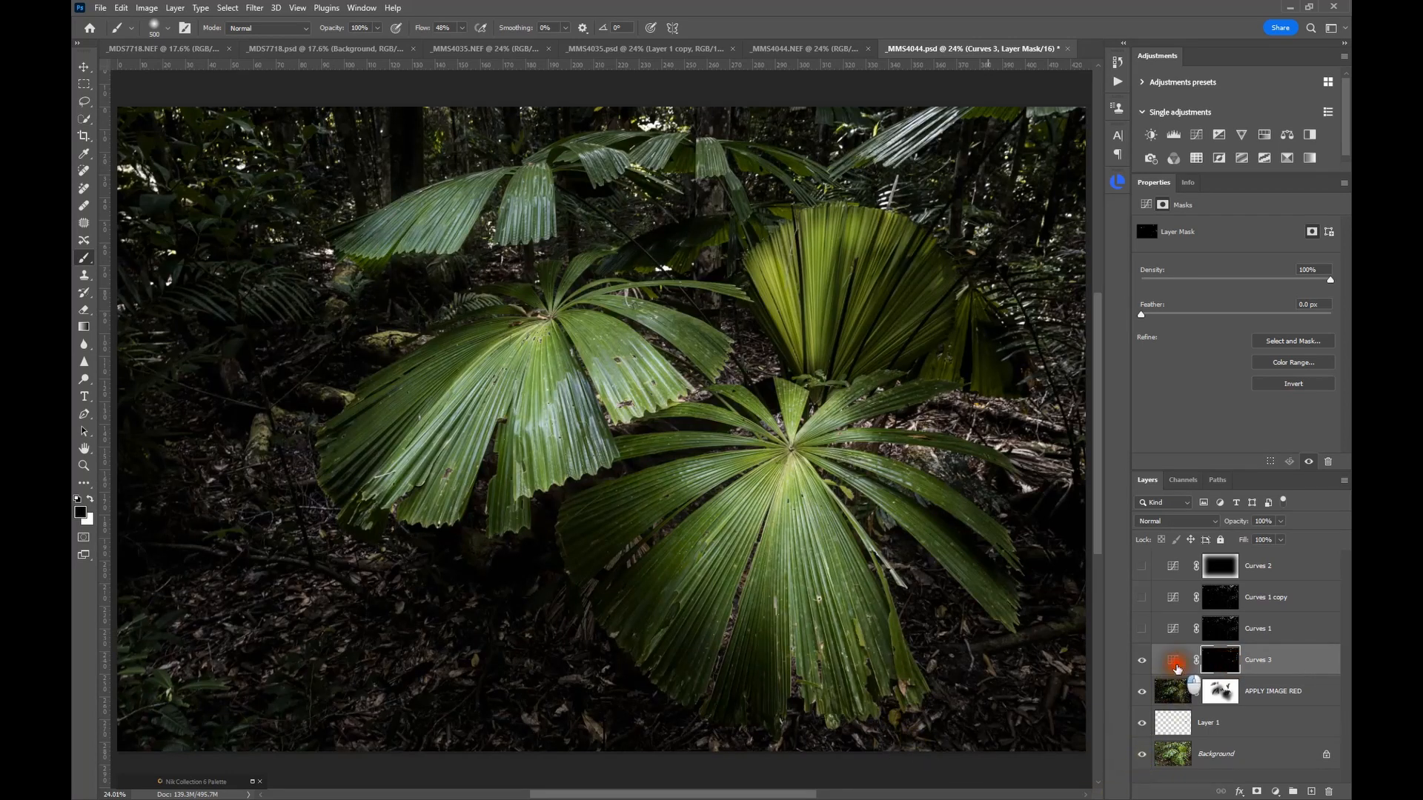
# Set Curves 3 to Multiply, lower the curve's white point and pull its midtone point down to input 127, output 71
pyautogui.click(1173, 662)
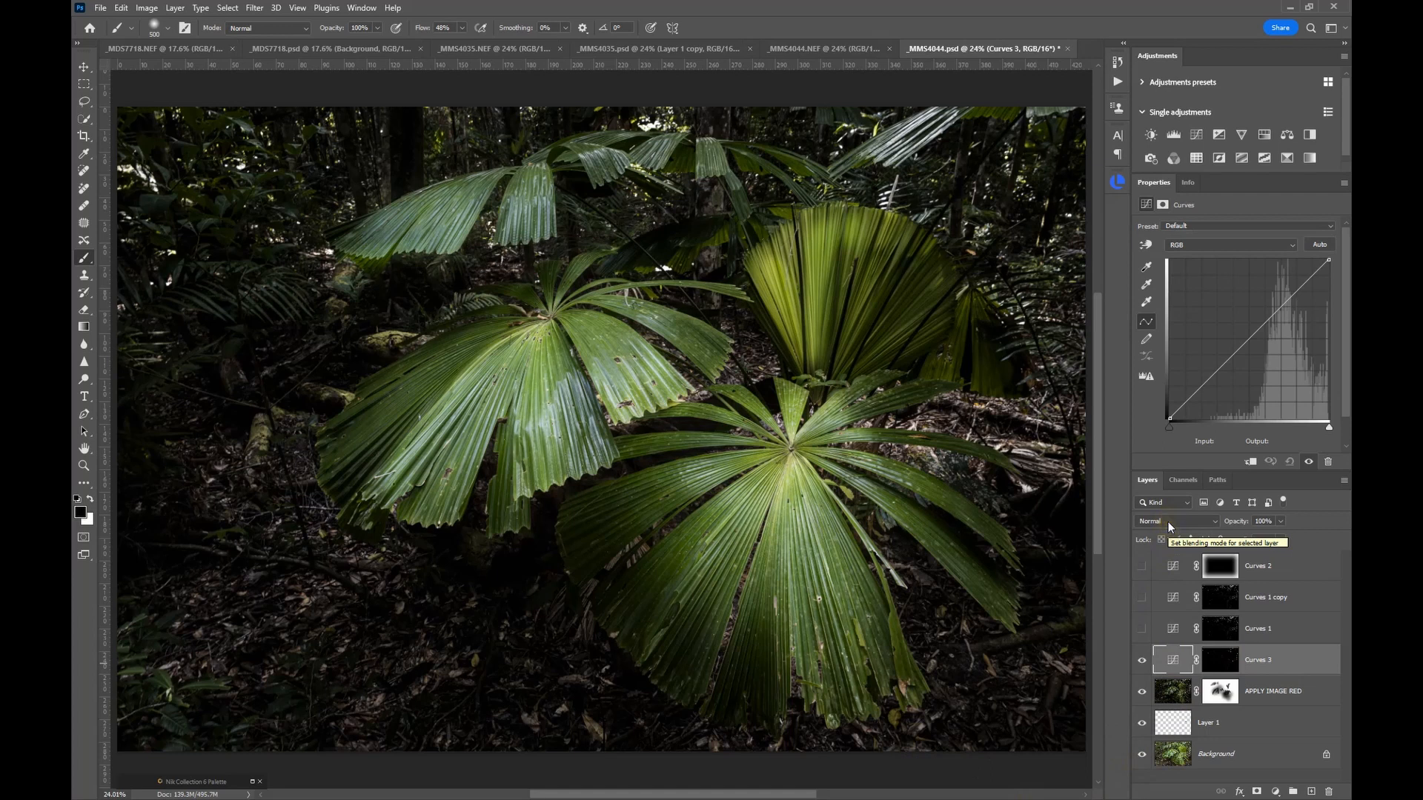
pyautogui.click(1175, 663)
pyautogui.click(1167, 522)
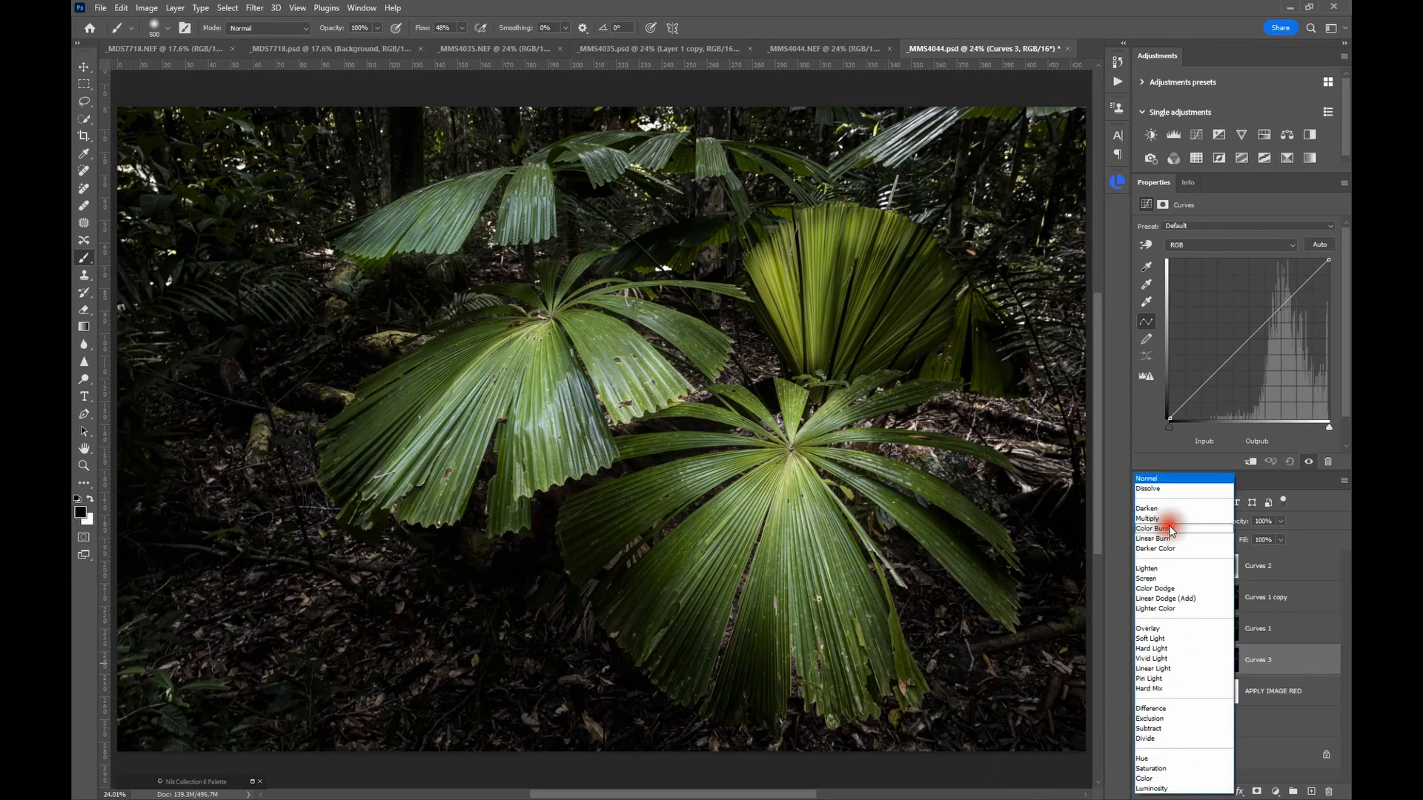
pyautogui.click(1168, 521)
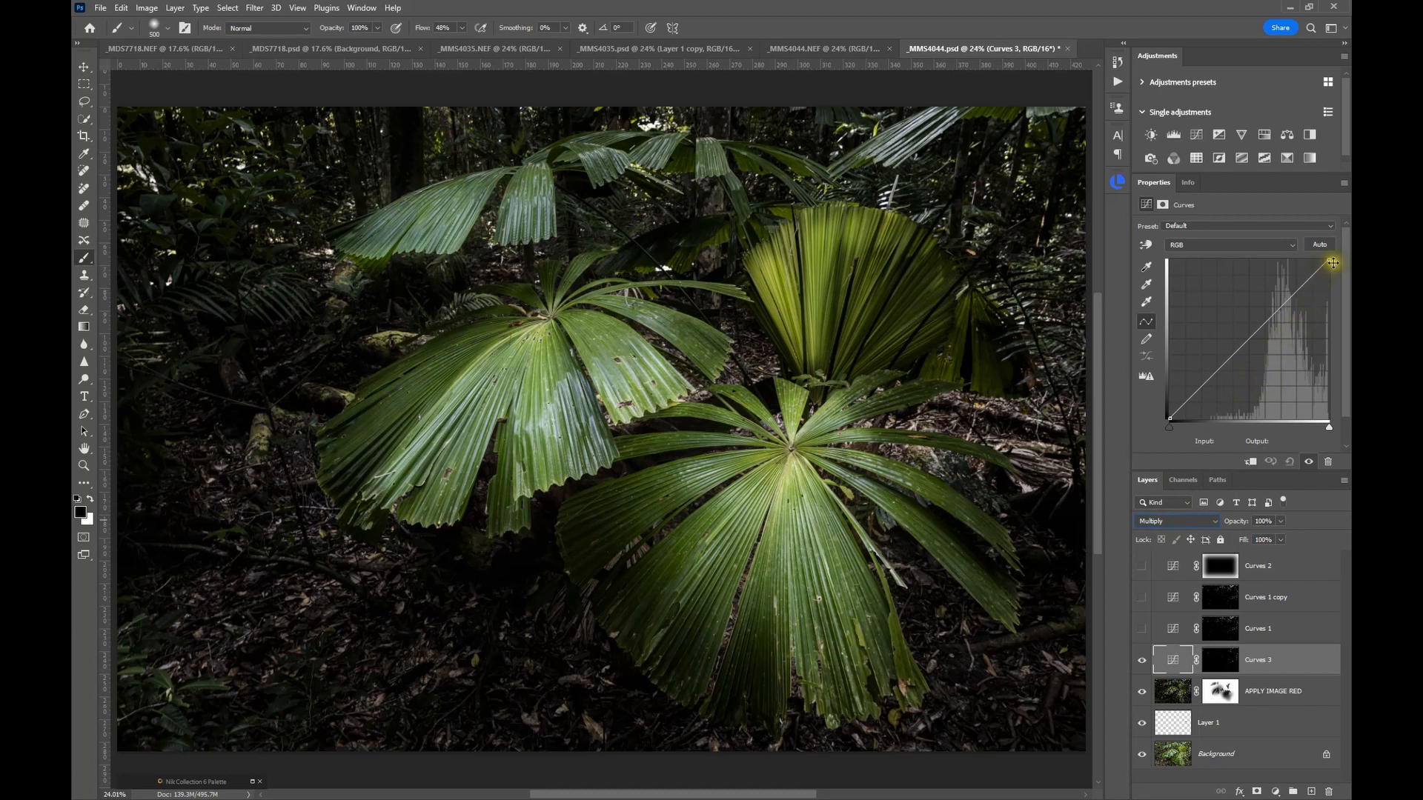
pyautogui.moveTo(1331, 259); pyautogui.dragTo(1347, 297)
pyautogui.moveTo(1248, 359); pyautogui.dragTo(1249, 375)
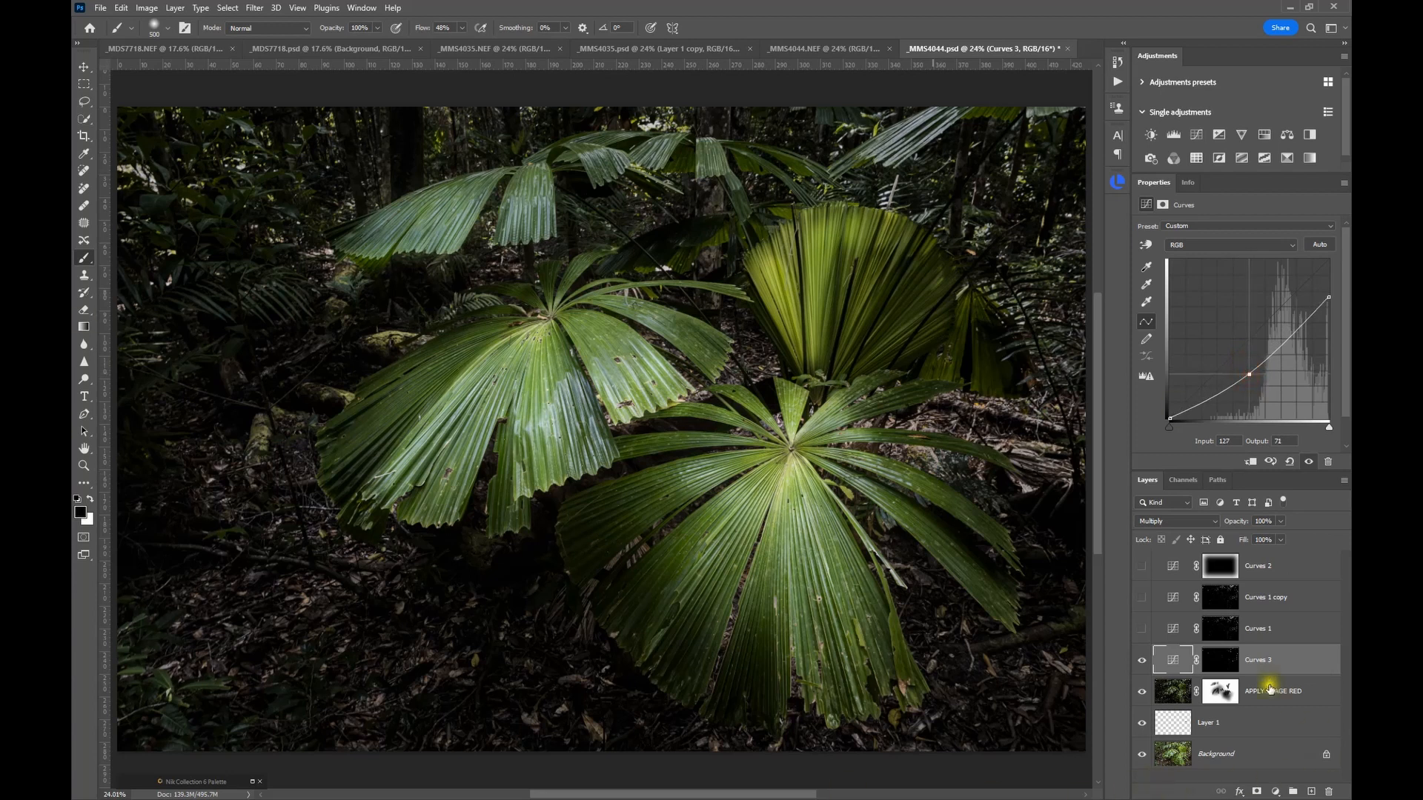
# Compare the background highlights with Curves 3 hidden and shown
pyautogui.click(1142, 665)
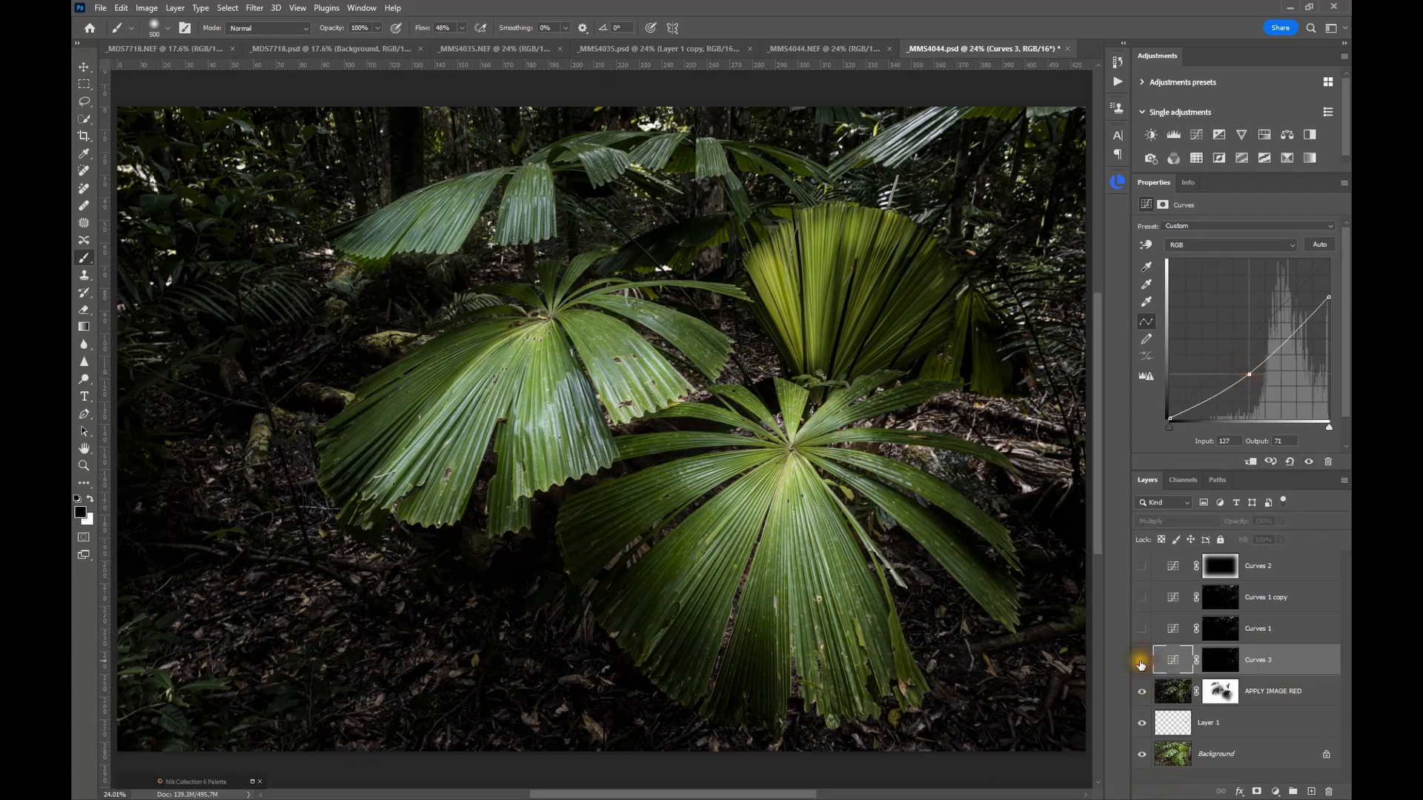
pyautogui.click(1141, 664)
pyautogui.click(1141, 665)
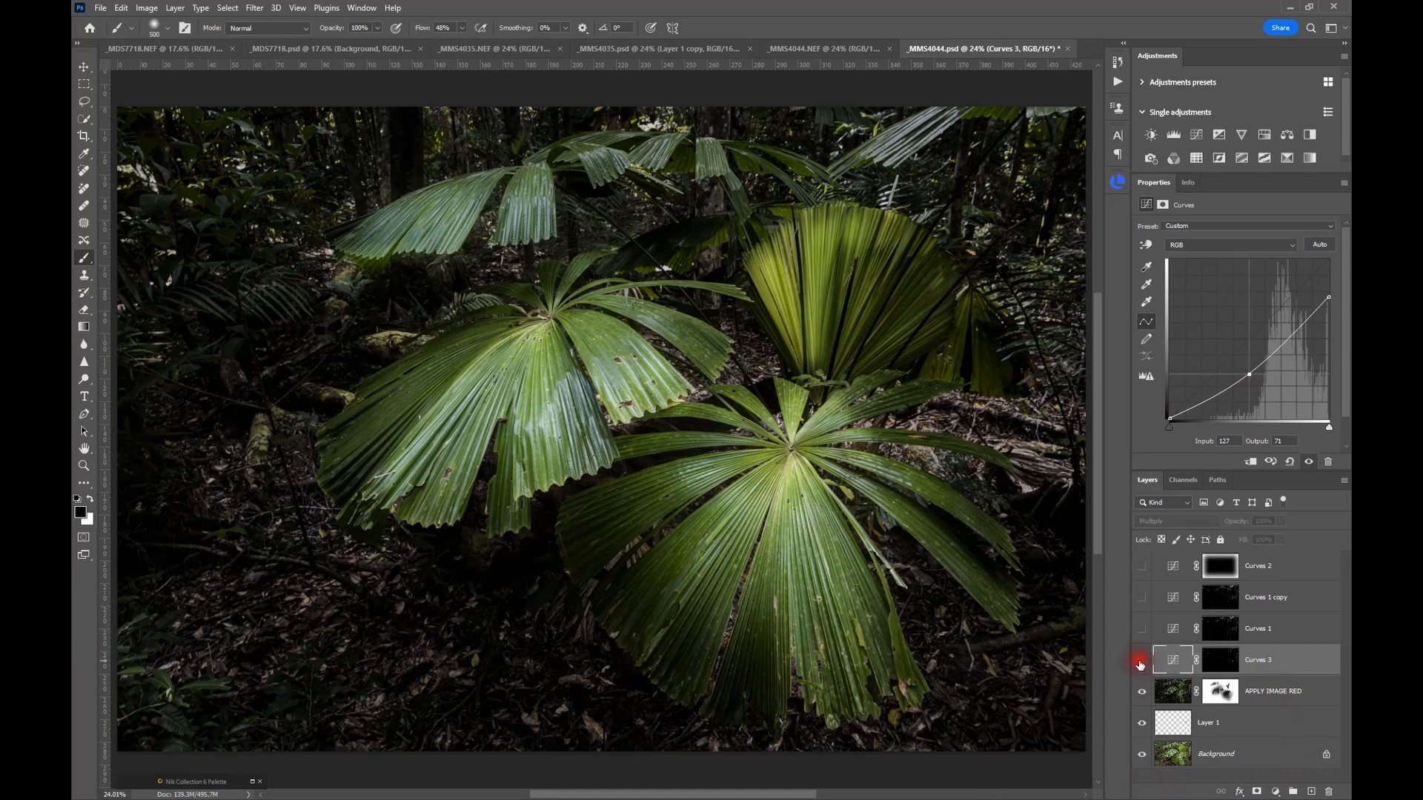
pyautogui.click(1140, 665)
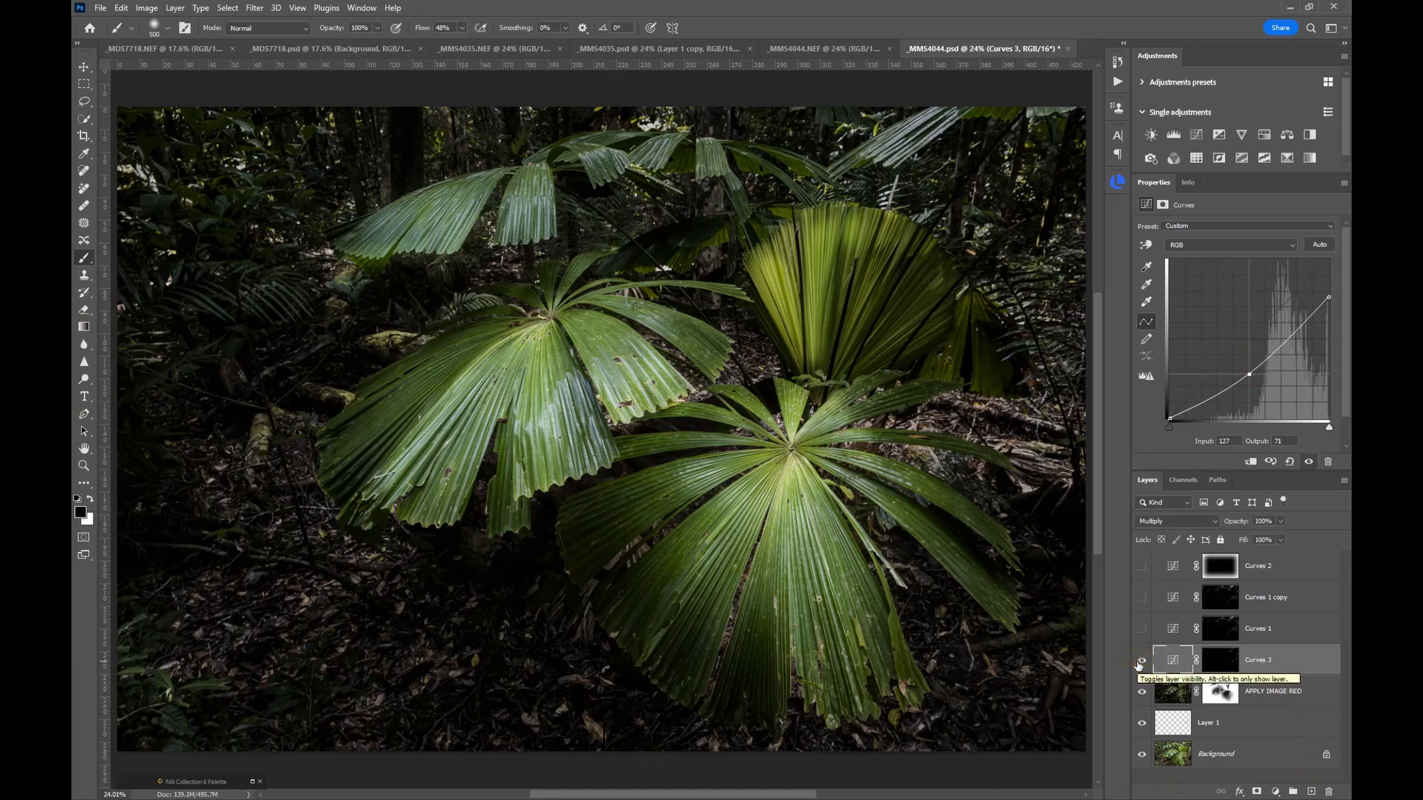
# Feather the Curves 3 mask by 8.4 px while viewing the mask, then hide Curves 3 to check its effect on the photo
pyautogui.click(1214, 666)
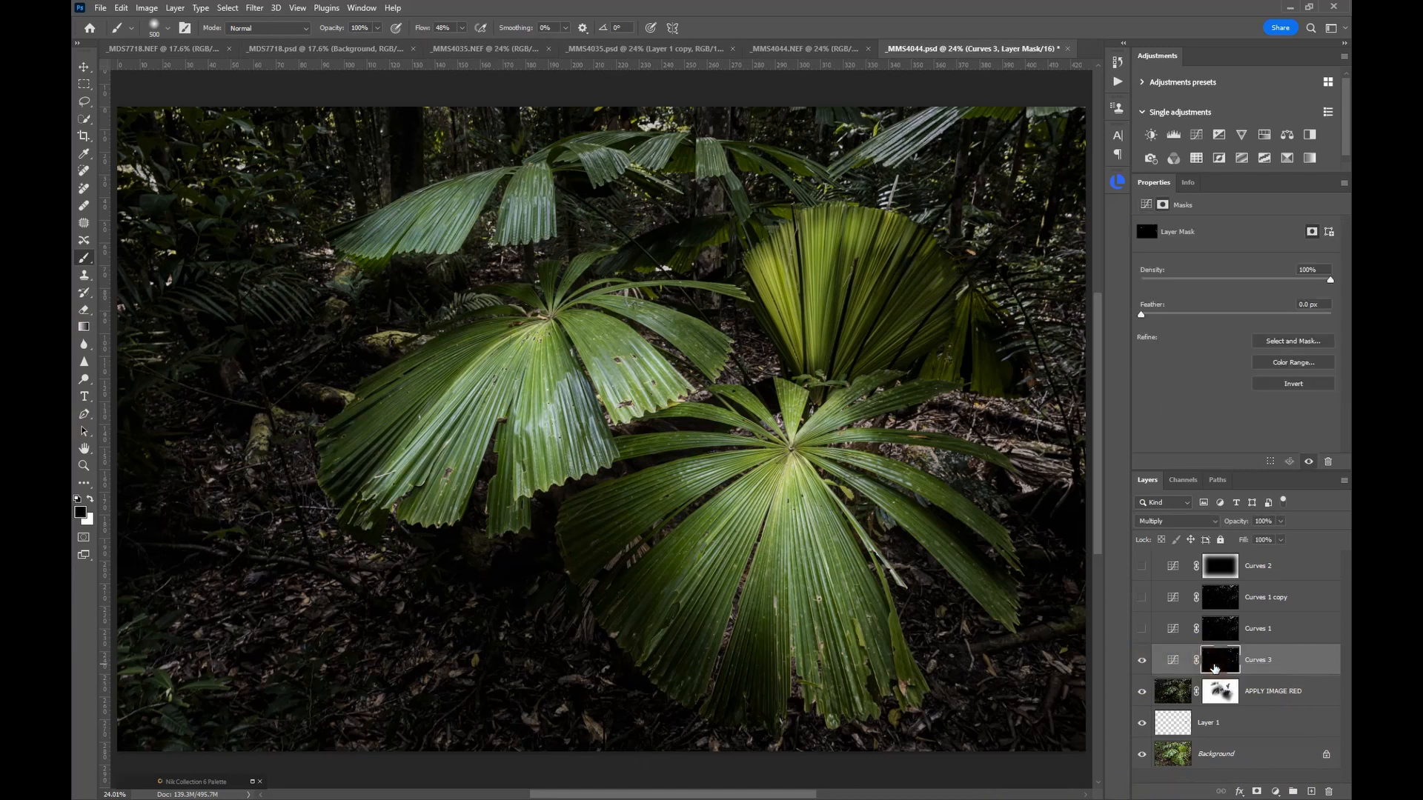
pyautogui.keyDown('alt'); pyautogui.click(1214, 667); pyautogui.keyUp('alt')
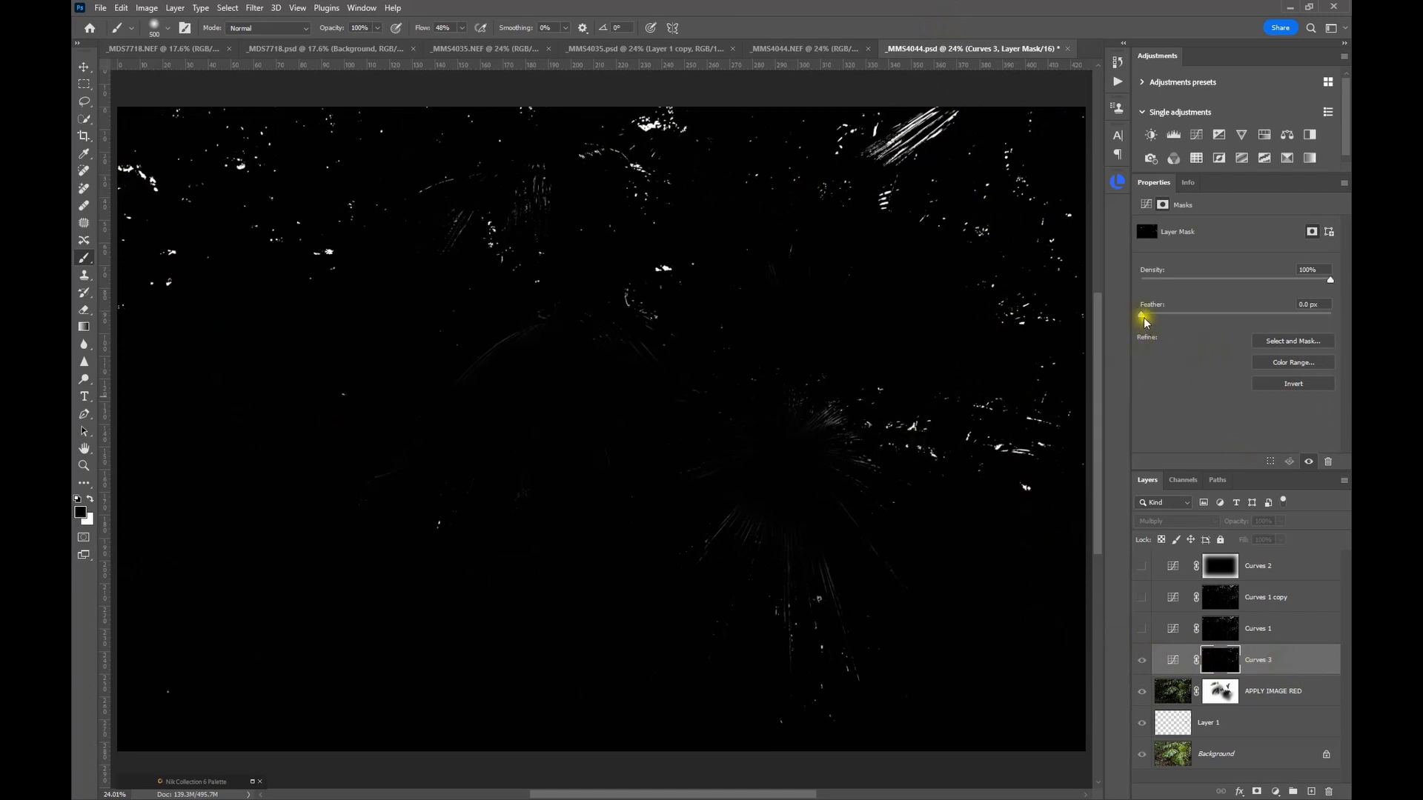
pyautogui.moveTo(1143, 320); pyautogui.dragTo(1154, 317)
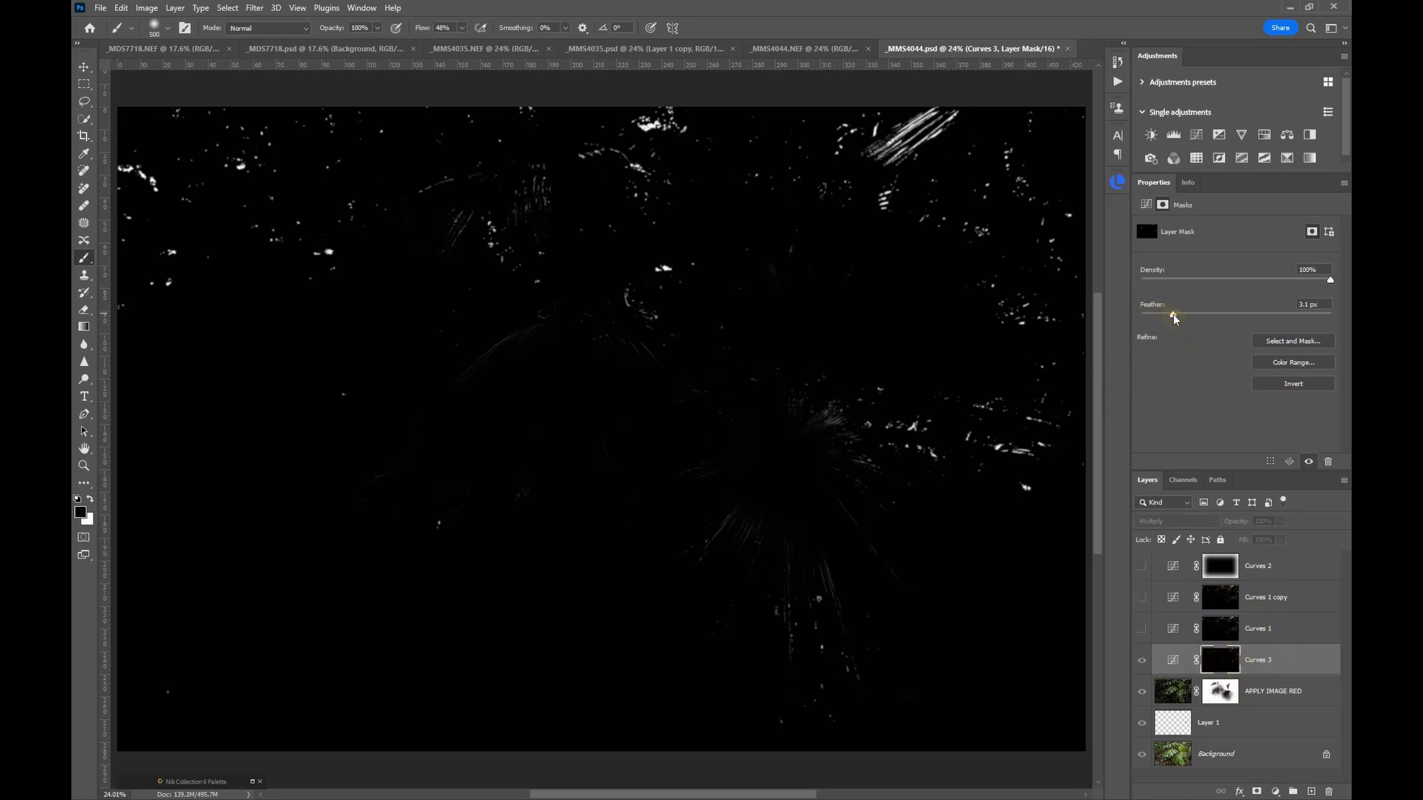
pyautogui.moveTo(1174, 319); pyautogui.dragTo(1210, 323)
pyautogui.moveTo(1244, 698); pyautogui.dragTo(1216, 665)
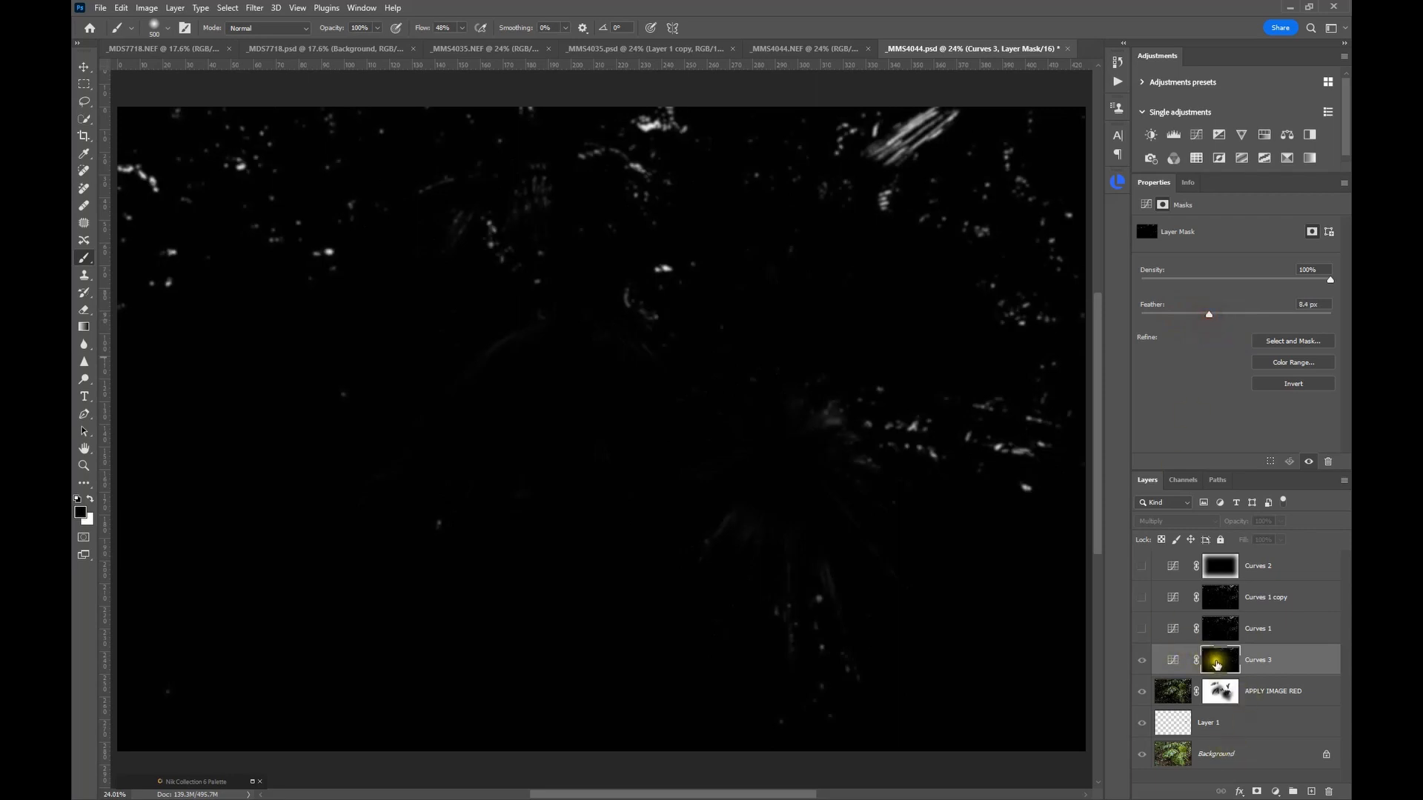
pyautogui.keyDown('alt'); pyautogui.click(1216, 665); pyautogui.keyUp('alt')
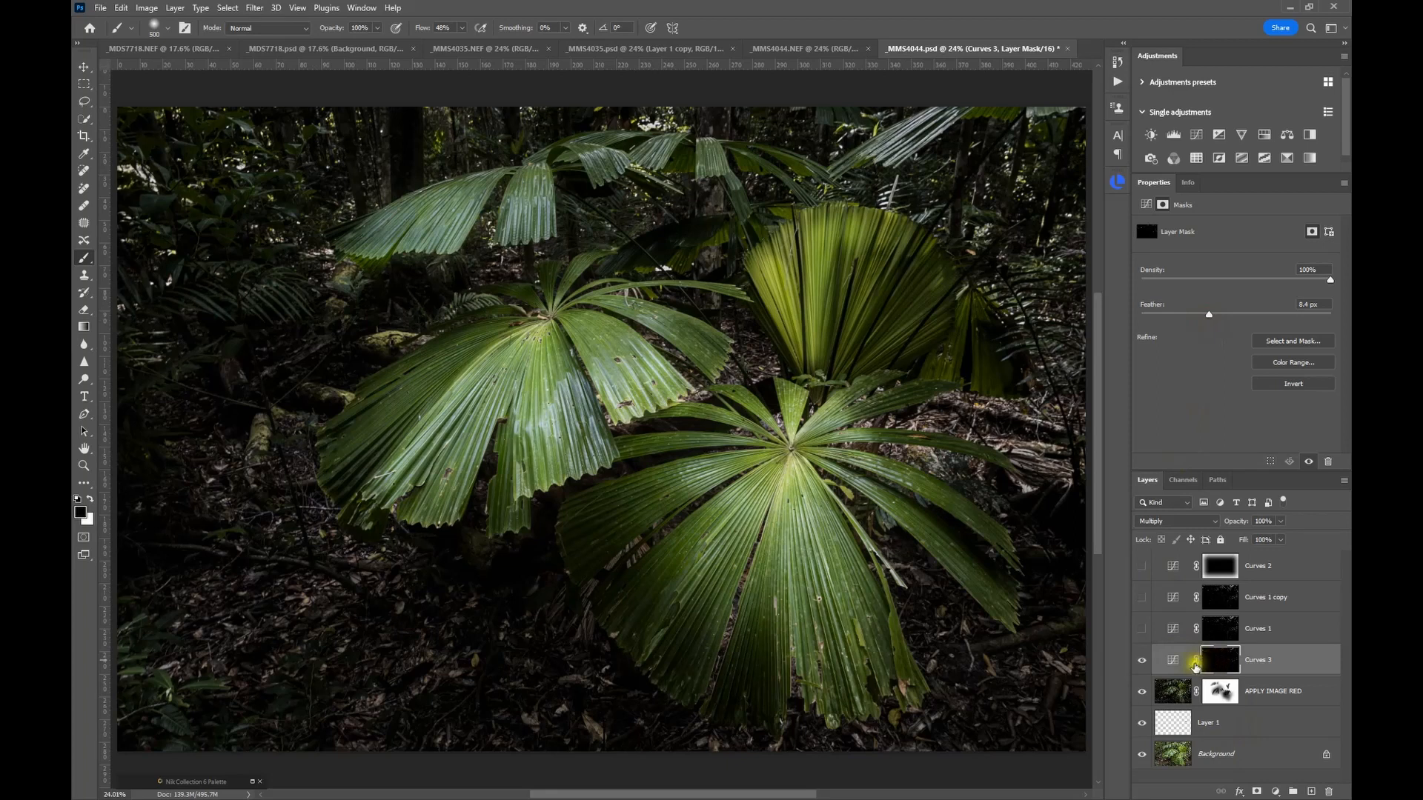
pyautogui.click(1142, 662)
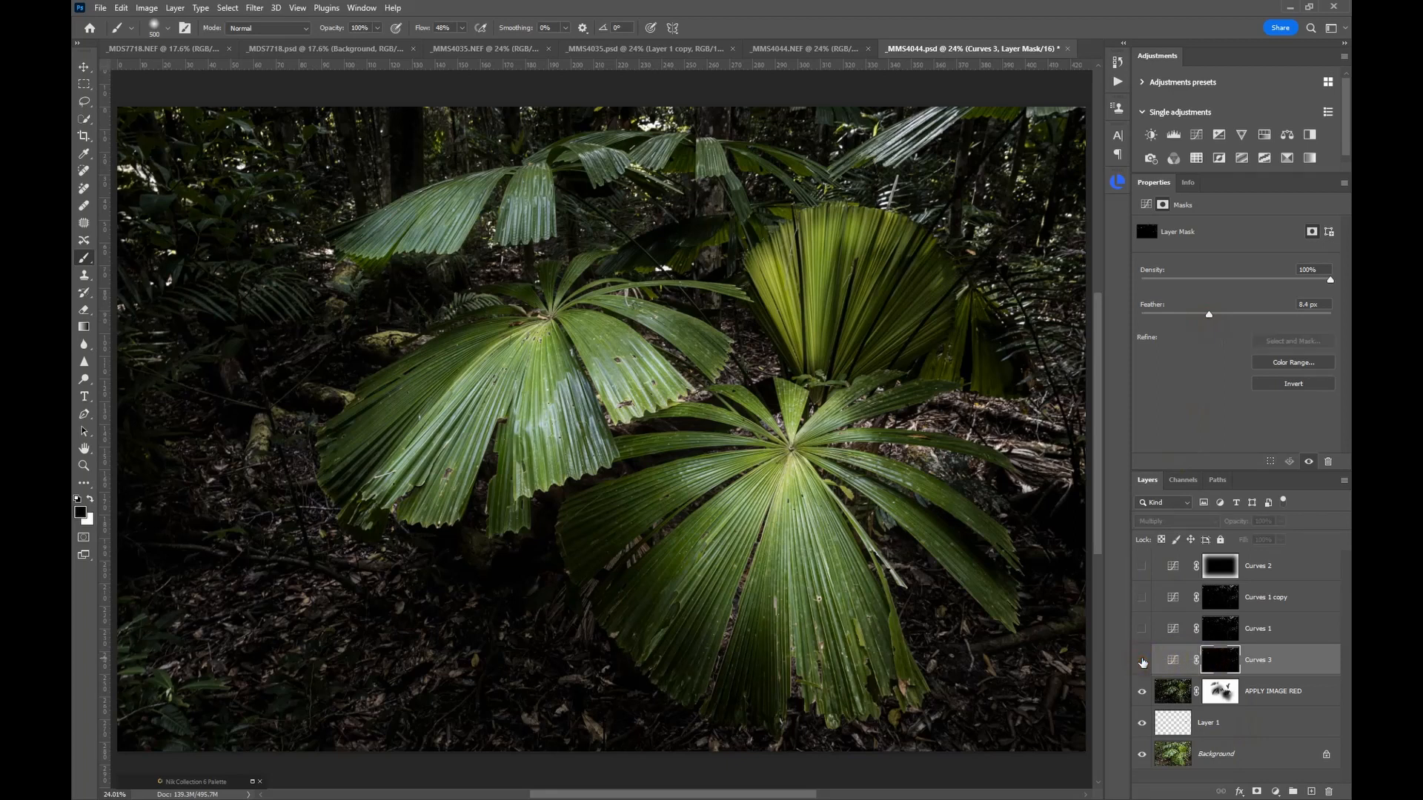
# Show Curves 3 again, compare the highlights with it off and on, and duplicate the layer
pyautogui.click(1142, 661)
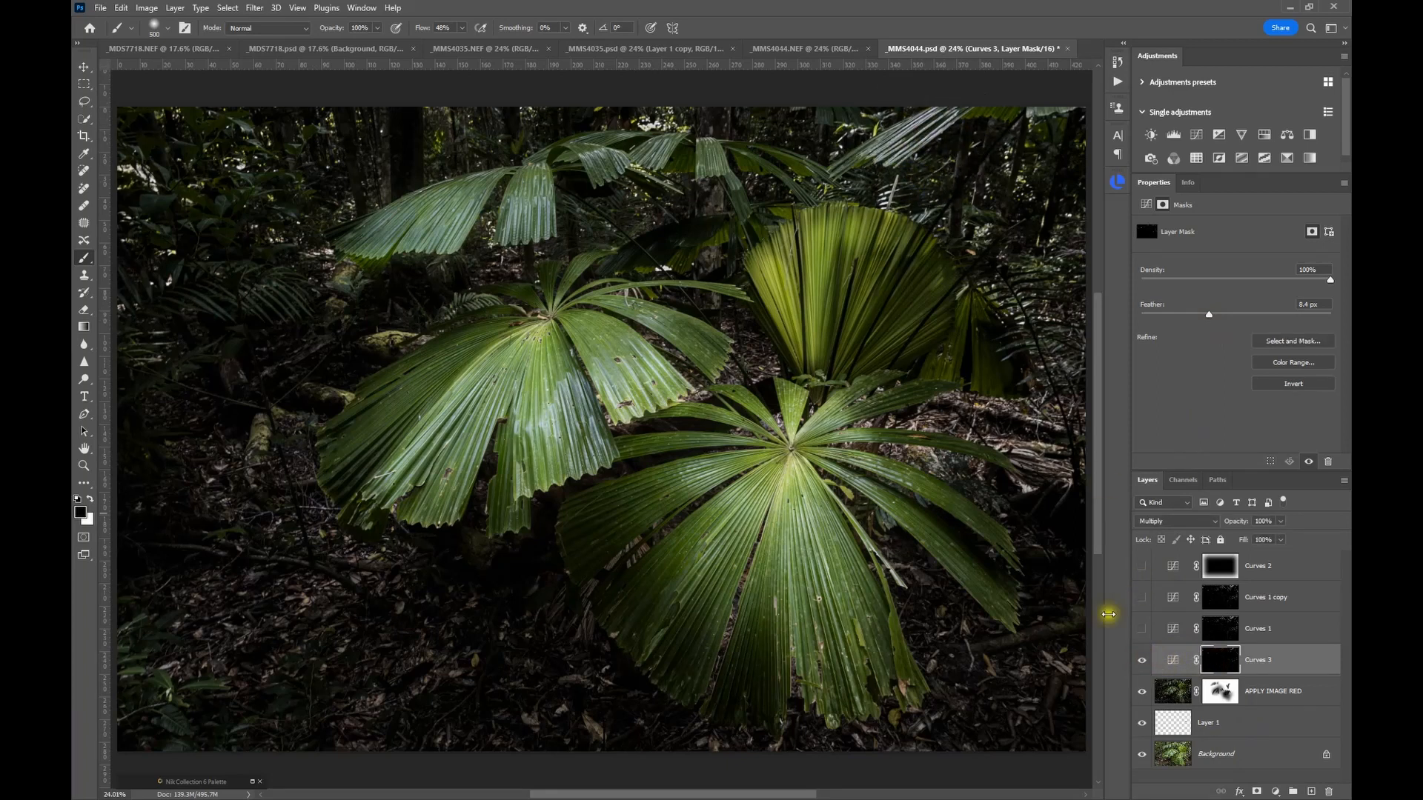
pyautogui.click(1142, 660)
pyautogui.click(1142, 660)
pyautogui.moveTo(1295, 667); pyautogui.dragTo(1309, 791)
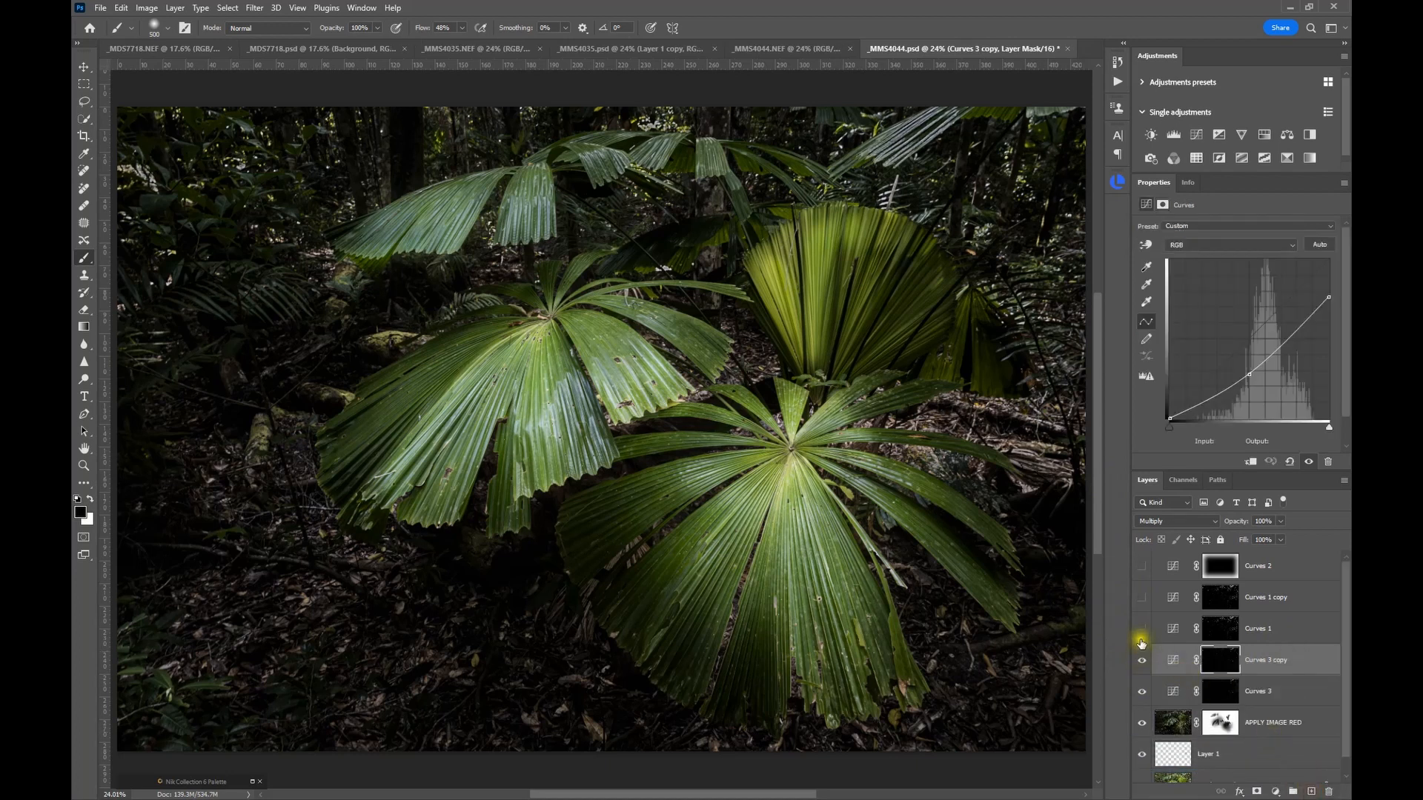
# Check the duplicated Curves 3 layer's effect and feather its mask by 17.5 px while viewing the mask
pyautogui.click(1141, 662)
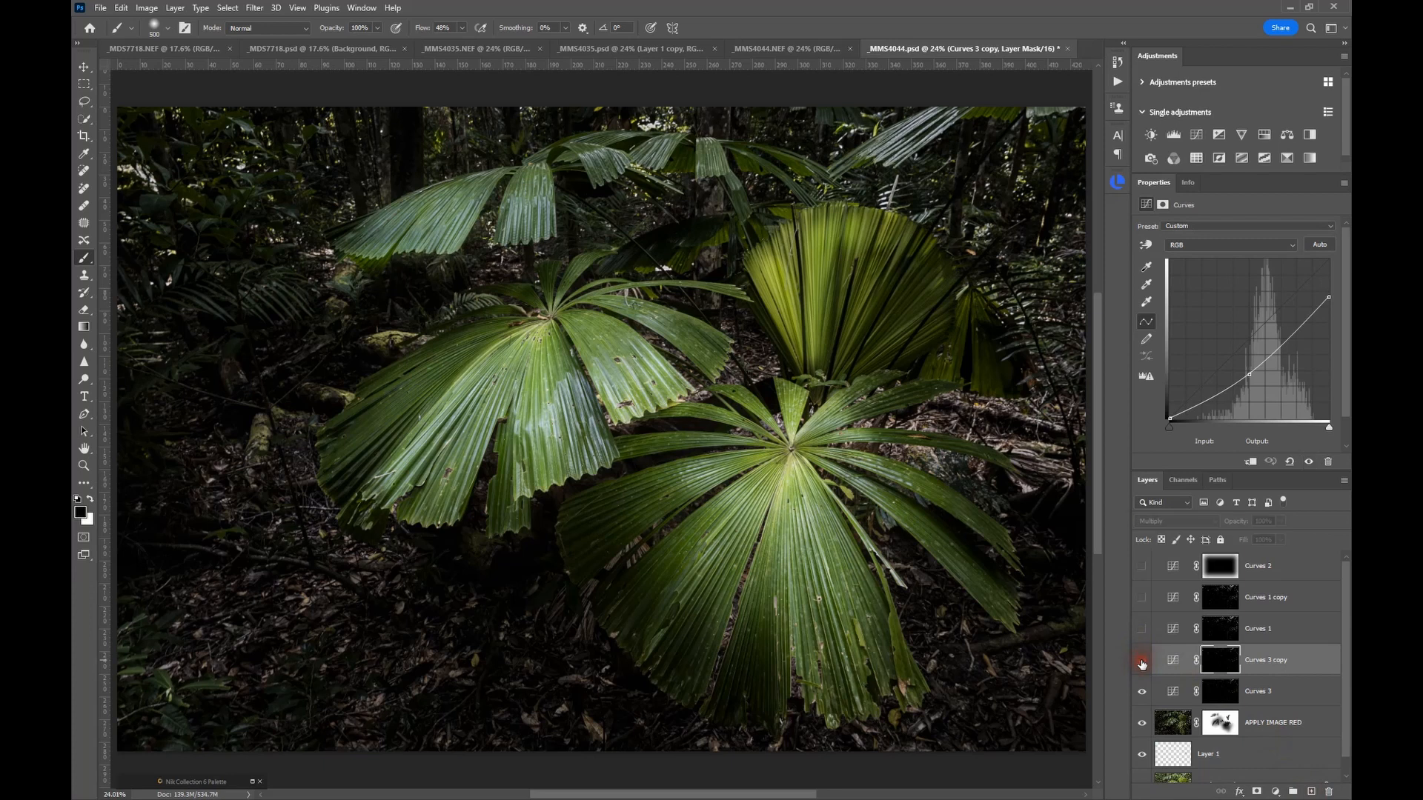
pyautogui.click(1142, 662)
pyautogui.click(1213, 663)
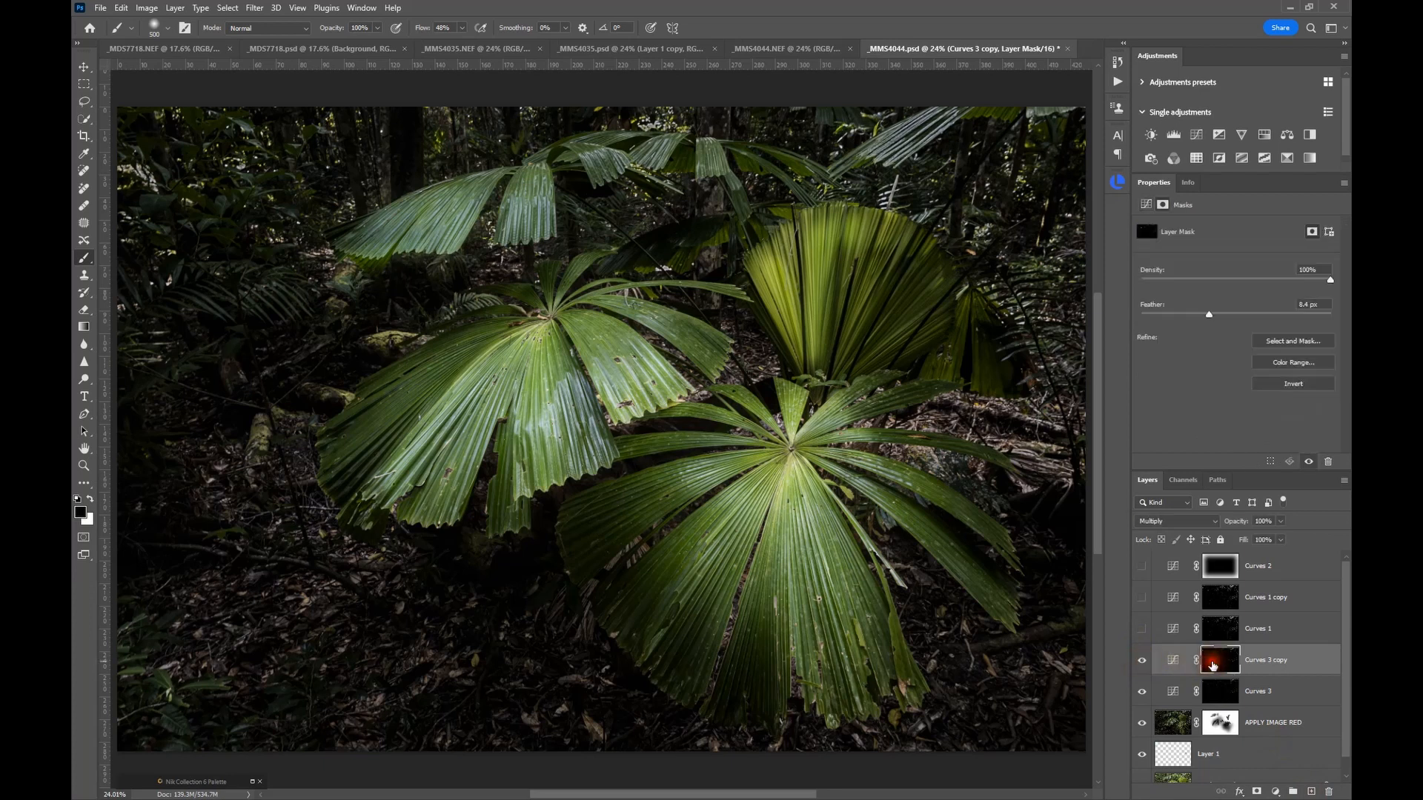
pyautogui.keyDown('alt'); pyautogui.click(1212, 665); pyautogui.keyUp('alt')
pyautogui.moveTo(1213, 317); pyautogui.dragTo(1223, 316)
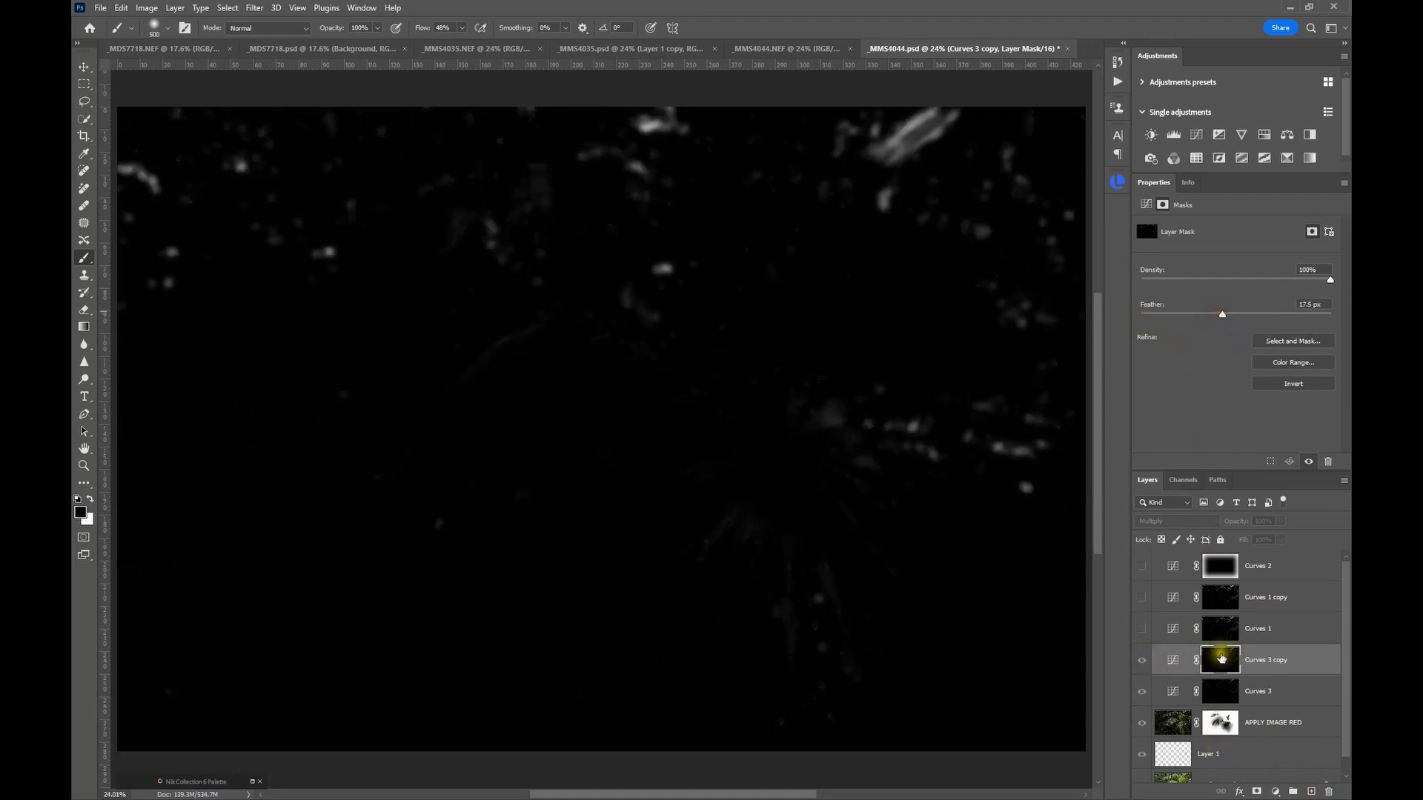
pyautogui.keyDown('alt'); pyautogui.click(1221, 657); pyautogui.keyUp('alt')
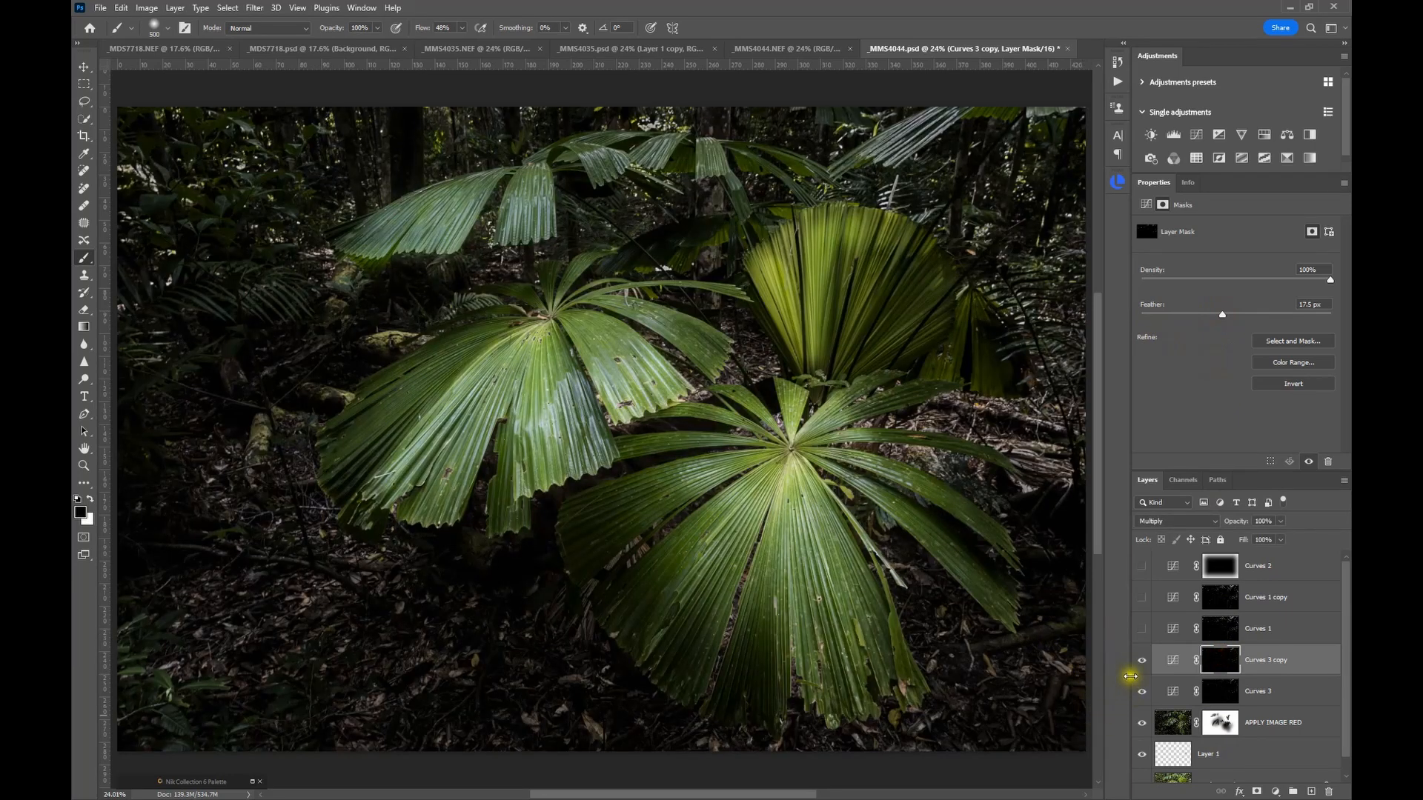
# Compare the background highlights with Curves 3 and its copy hidden and shown
pyautogui.moveTo(1141, 660); pyautogui.dragTo(1141, 693)
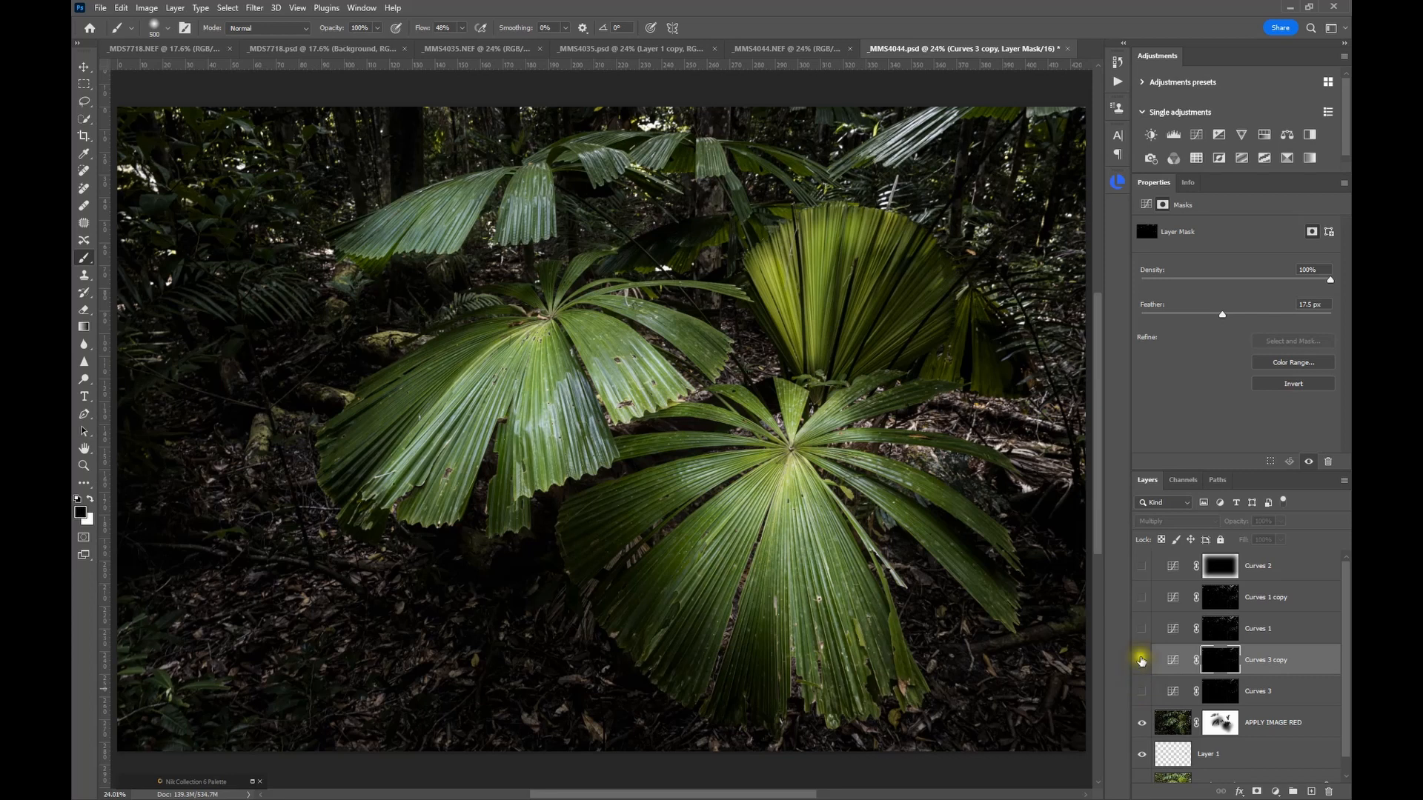
pyautogui.click(1141, 659)
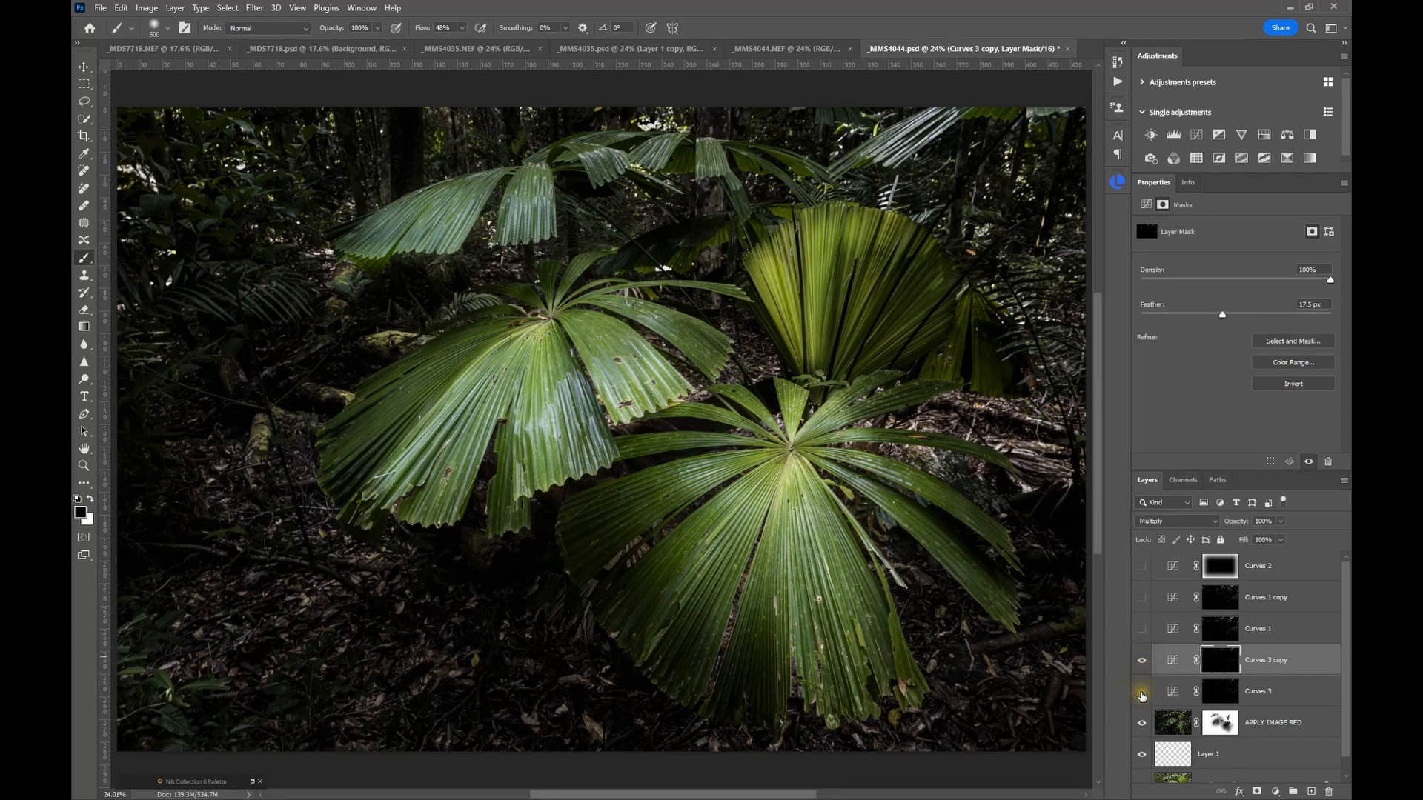
pyautogui.click(1142, 695)
pyautogui.click(1142, 664)
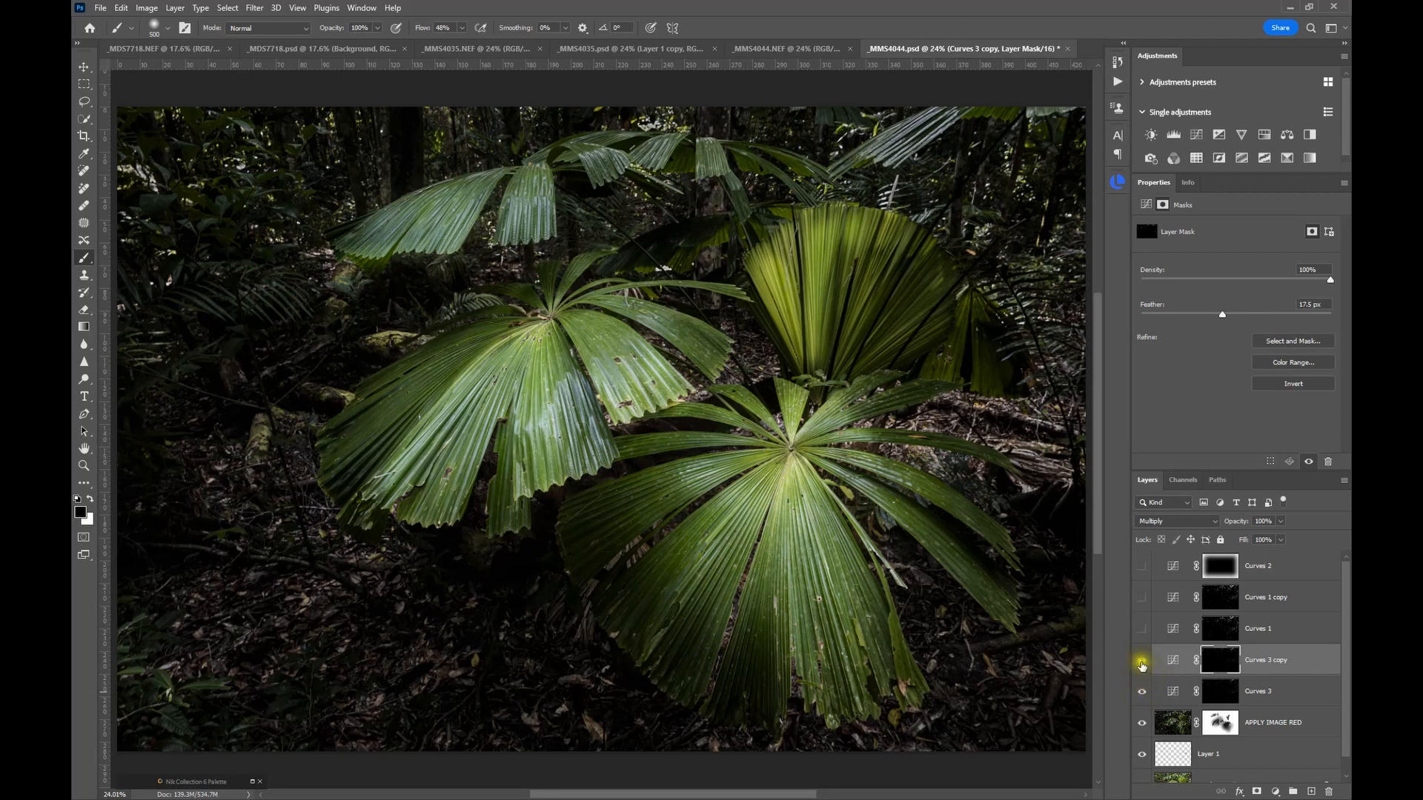
pyautogui.click(1172, 660)
# Hide Curves 3 and Curves 3 copy, and show Curves 1 and Curves 1 copy in their place
pyautogui.moveTo(1140, 664); pyautogui.dragTo(1139, 692)
pyautogui.click(1142, 631)
pyautogui.click(1142, 600)
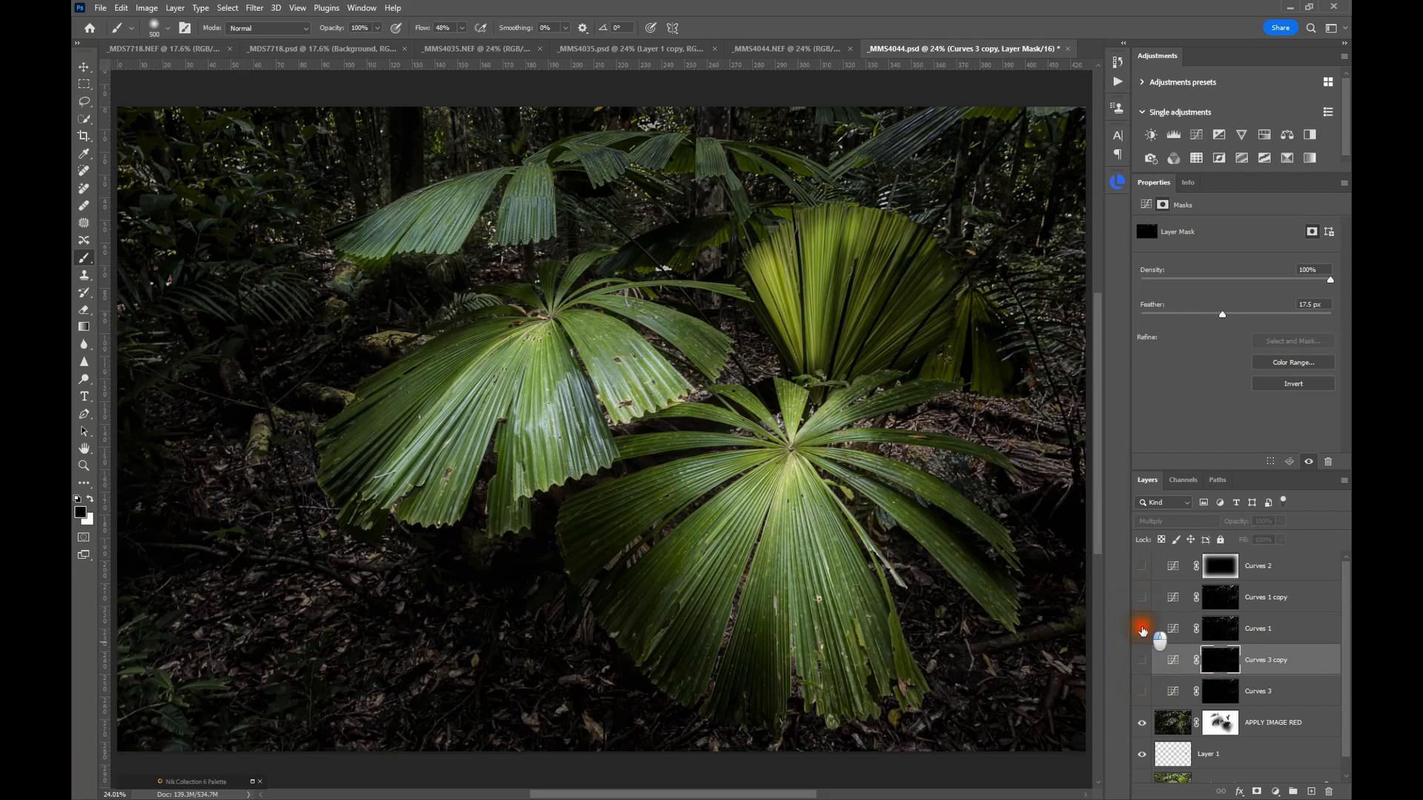
pyautogui.click(1142, 630)
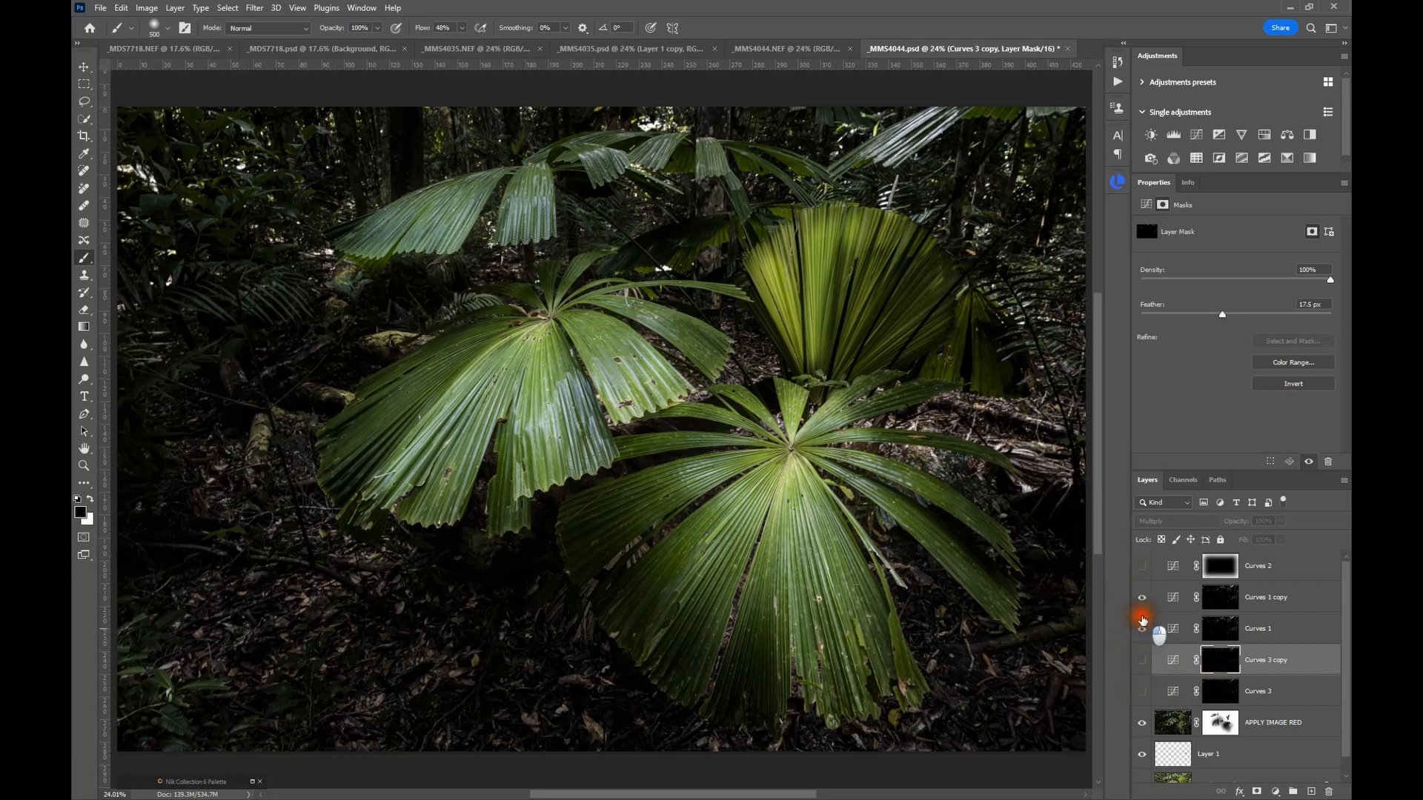
pyautogui.click(1142, 629)
# Show Curves 2 to review its edge darkening, lower its curve's midtone point slightly, and hide the layer again
pyautogui.scroll(-1, 929, 550)
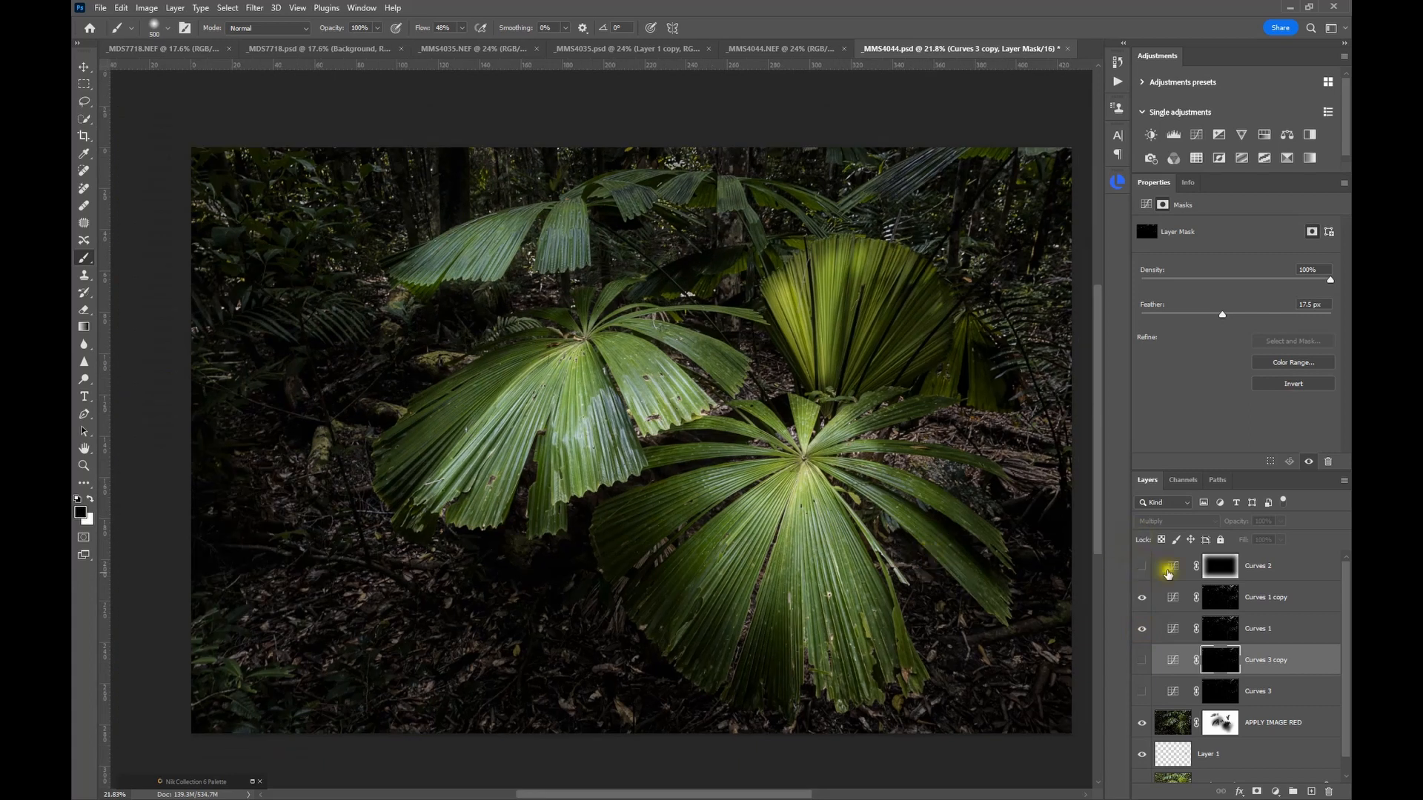
pyautogui.click(1167, 571)
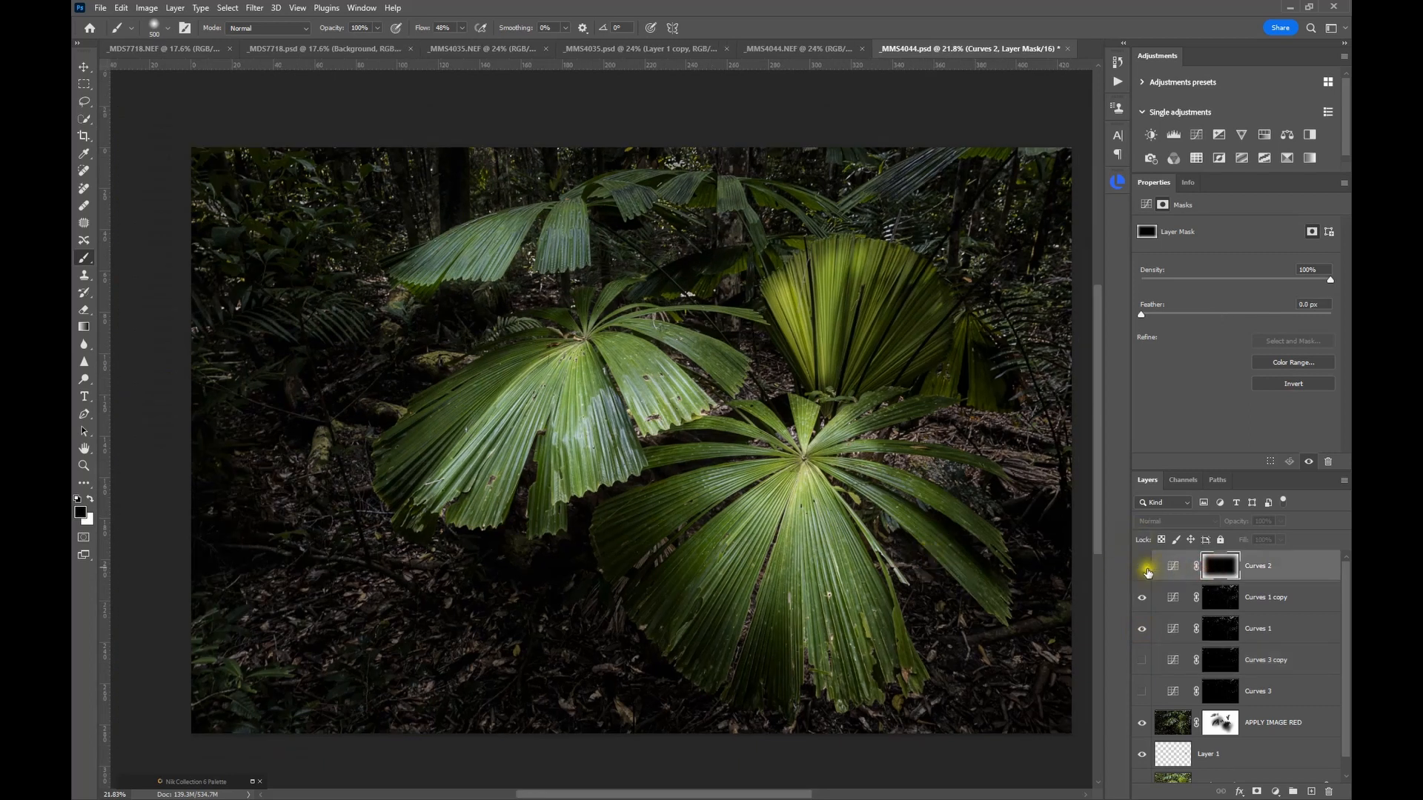
pyautogui.click(1141, 568)
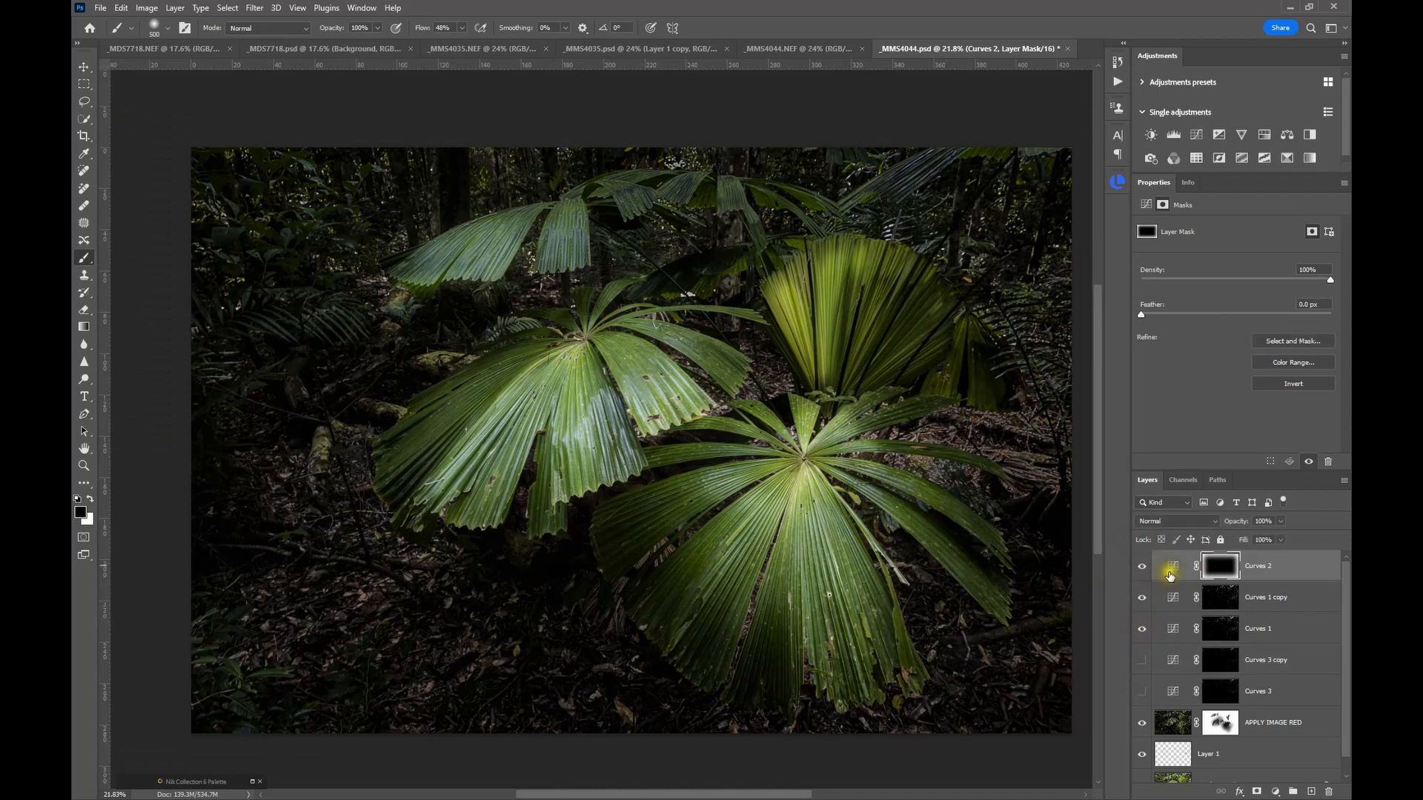
pyautogui.click(1171, 569)
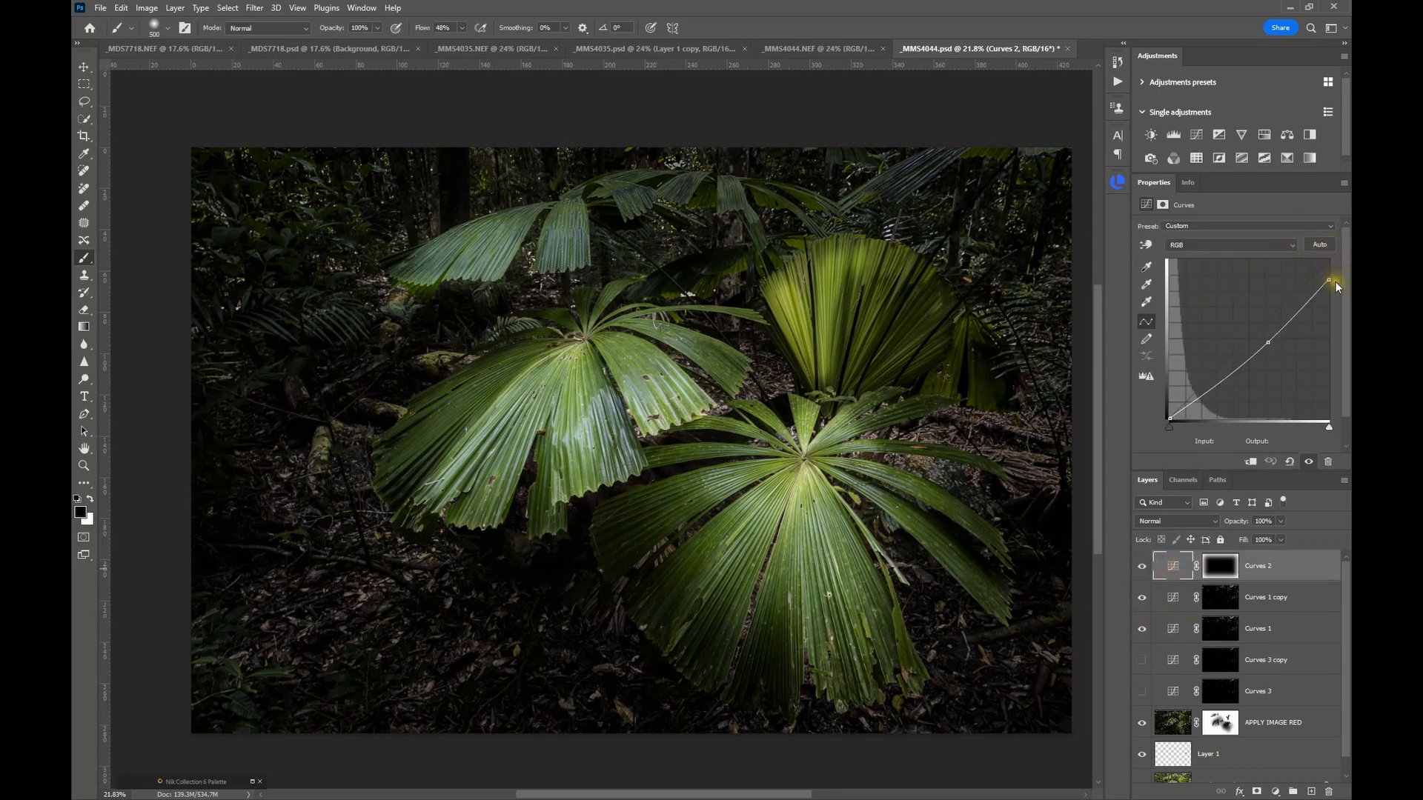
pyautogui.moveTo(1268, 342); pyautogui.dragTo(1266, 347)
pyautogui.click(1215, 569)
pyautogui.click(1196, 567)
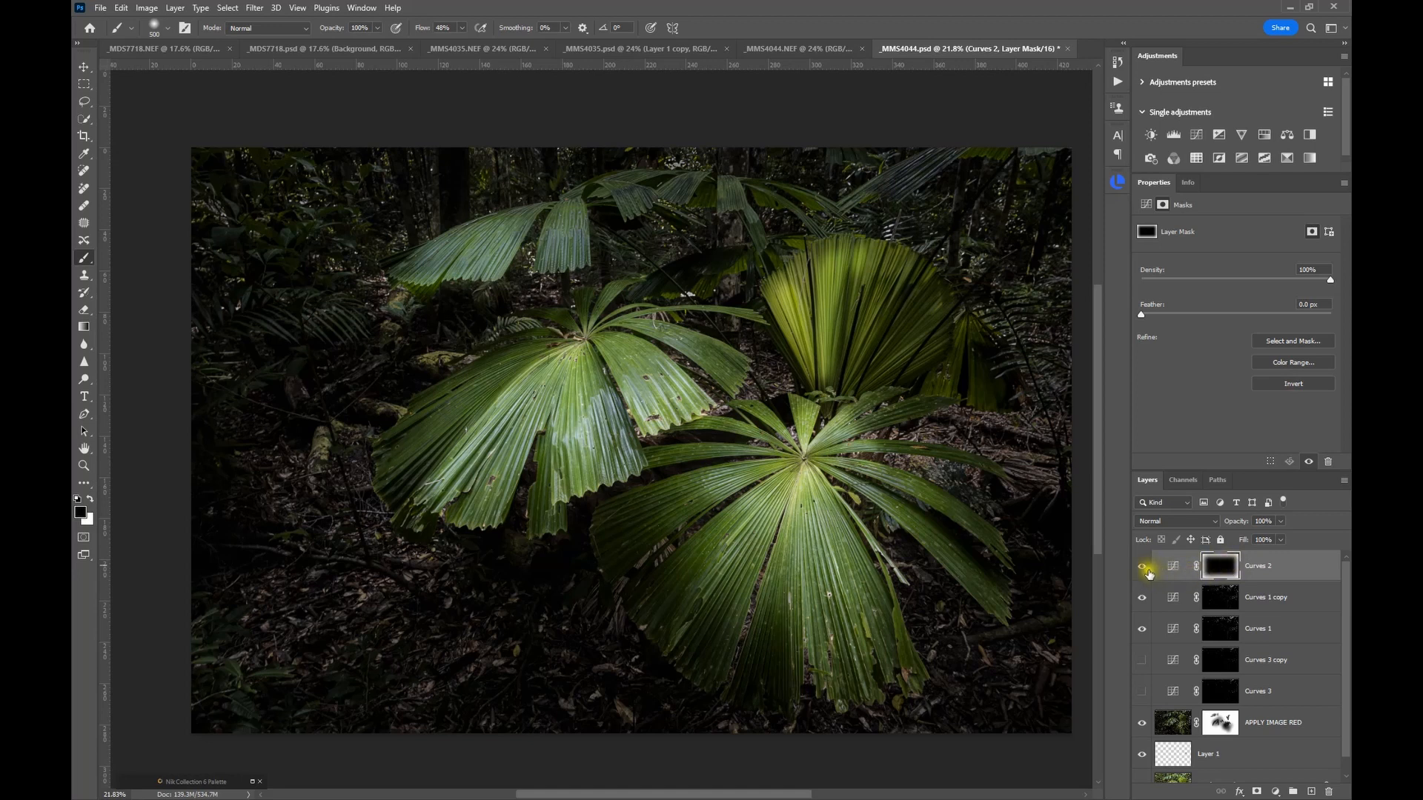
pyautogui.click(1142, 567)
# With Curves 1 copy active, draw a rectangular selection inset from the photo's edges and feather it by 360 pixels
pyautogui.click(1173, 593)
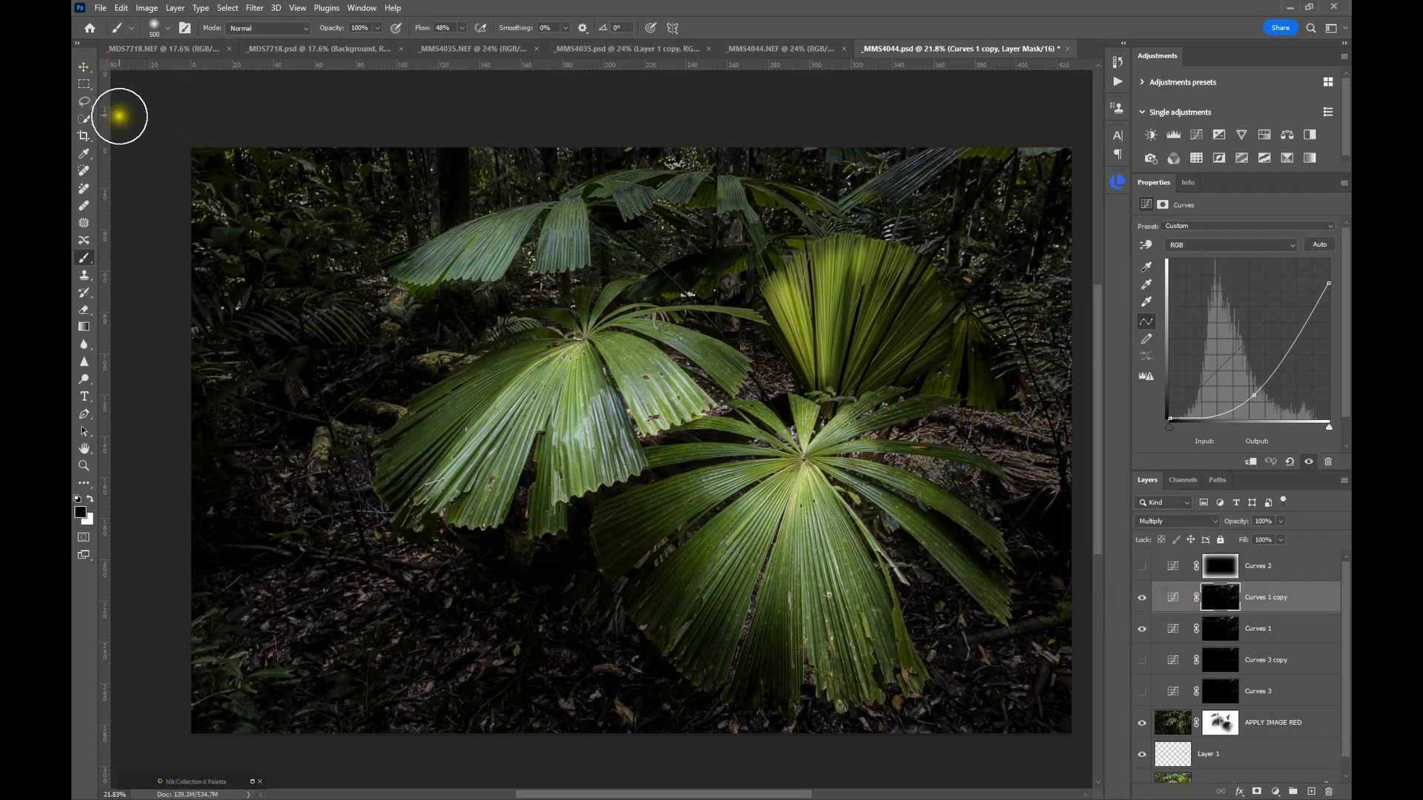
pyautogui.click(83, 85)
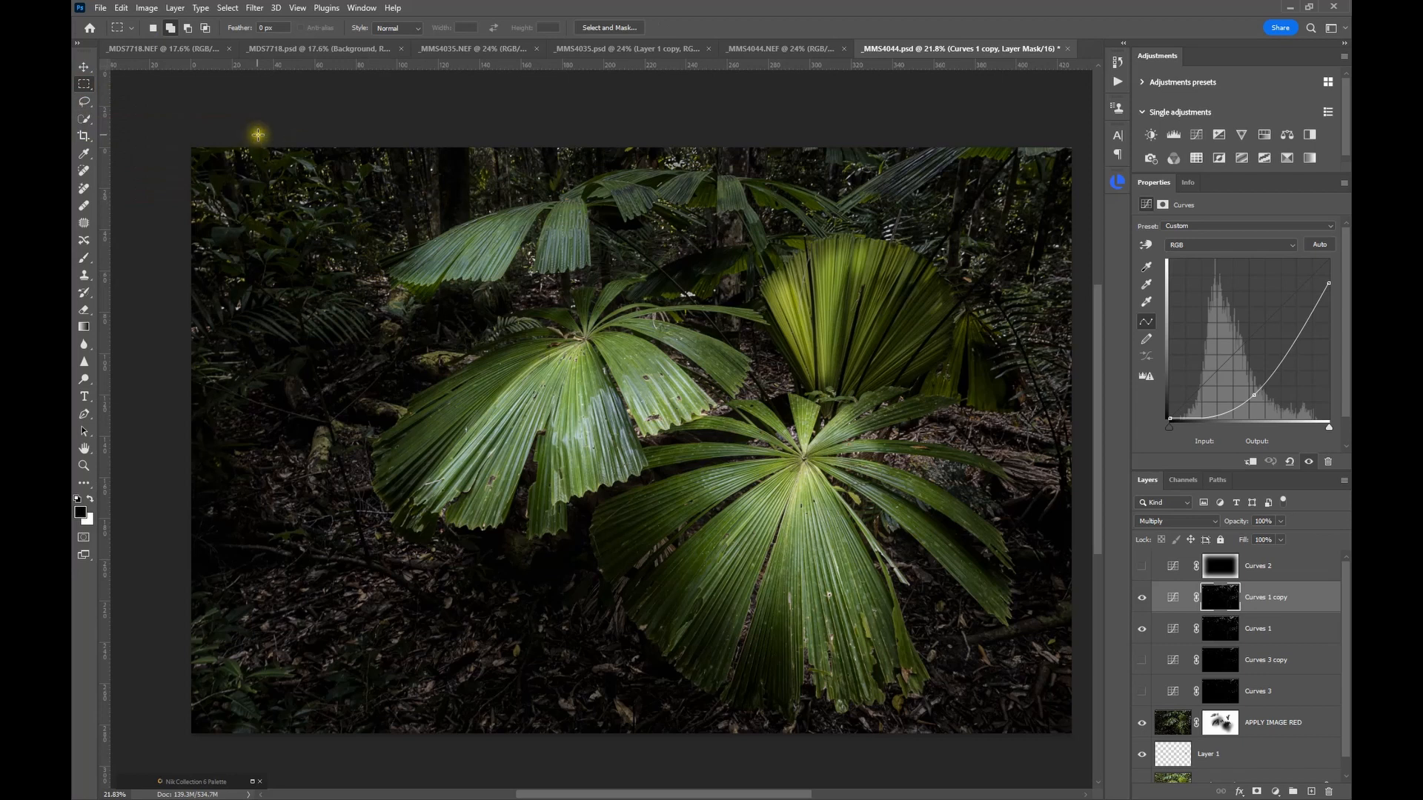
pyautogui.moveTo(253, 197); pyautogui.dragTo(1023, 687)
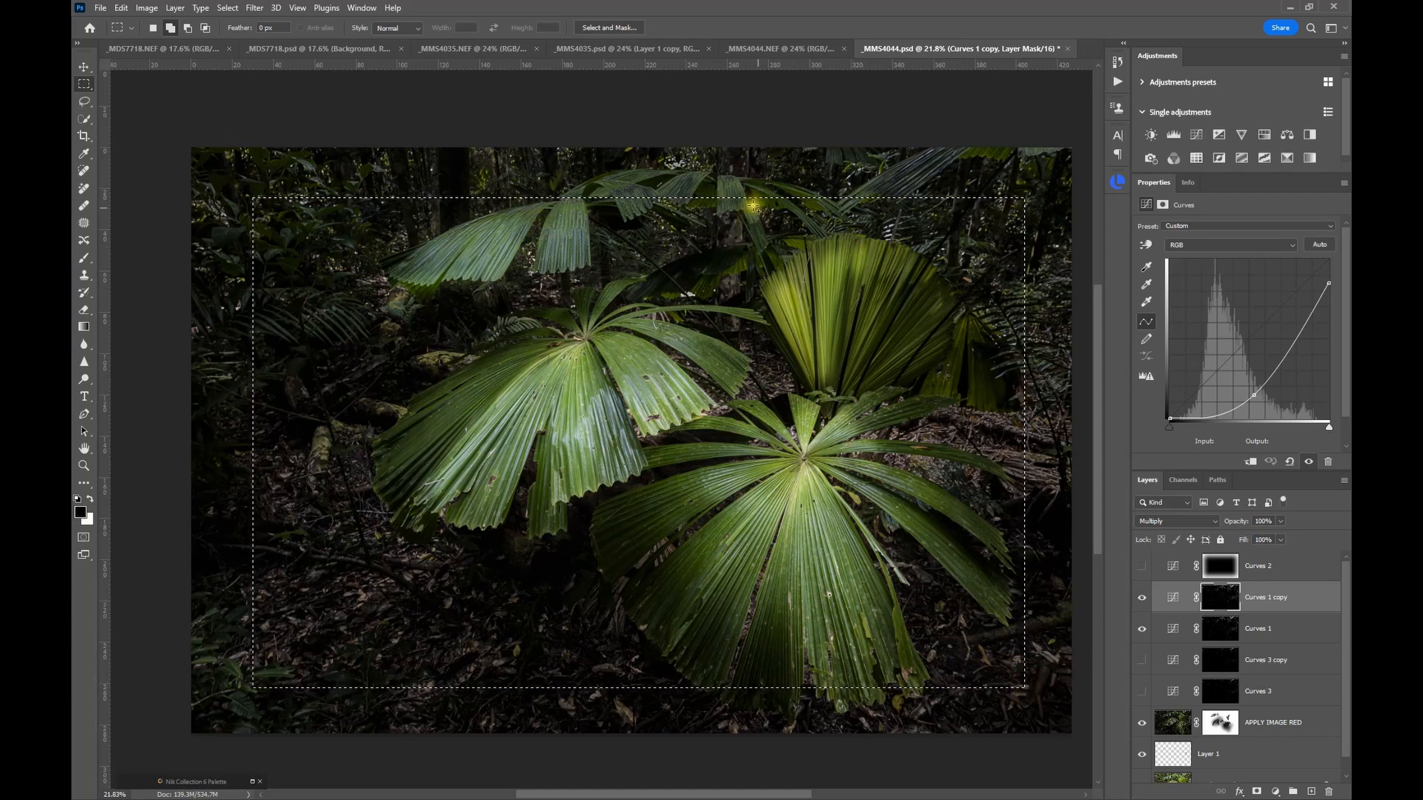
pyautogui.click(225, 9)
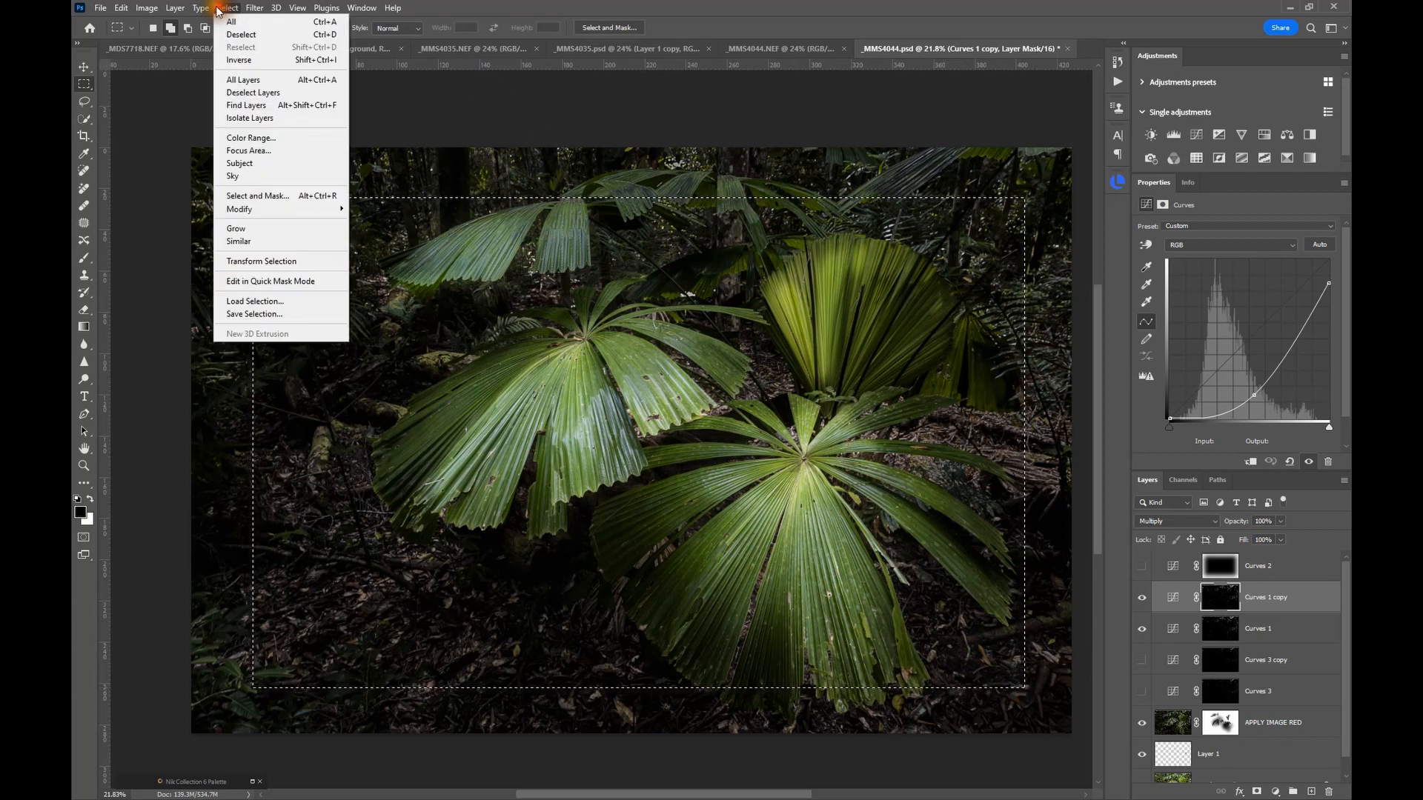
pyautogui.moveTo(239, 210)
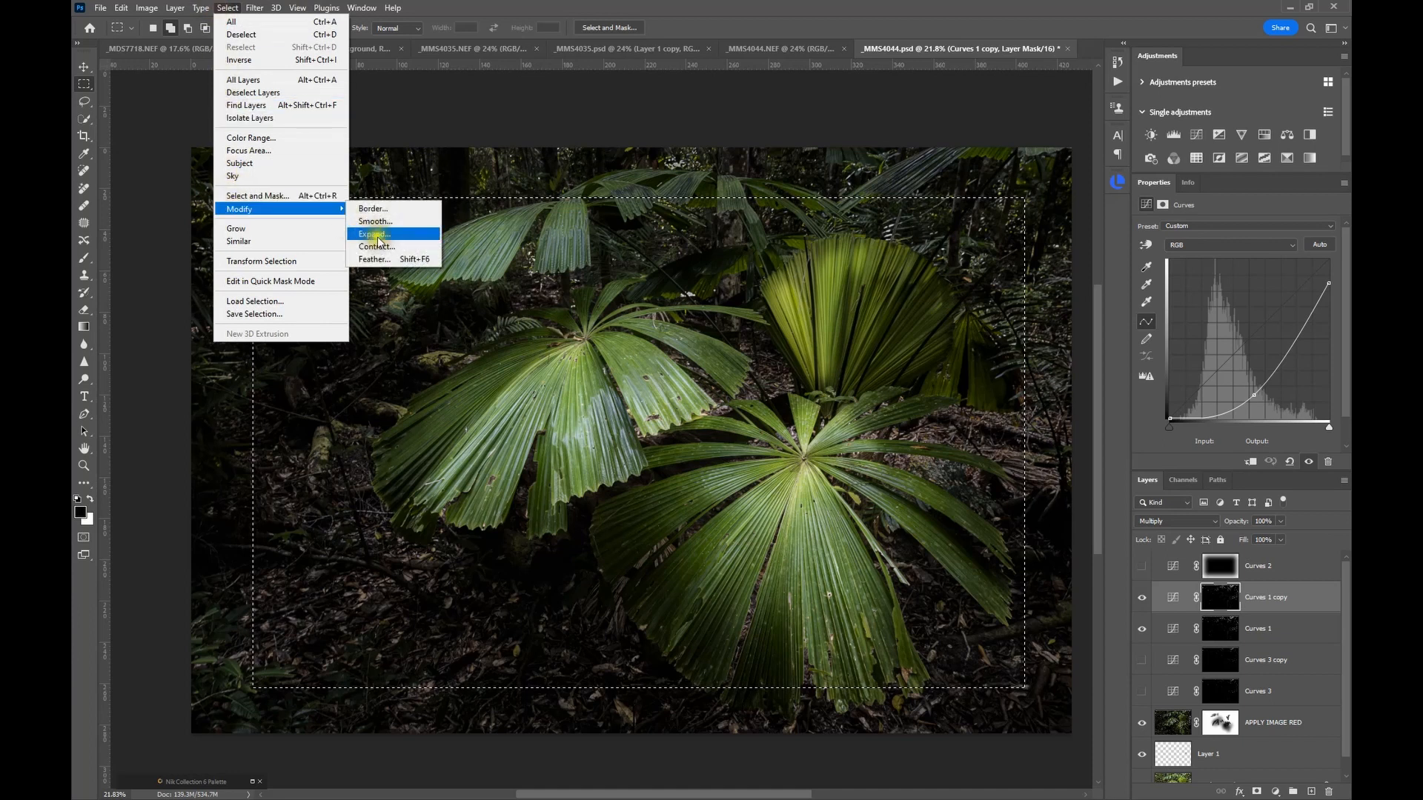
pyautogui.click(373, 260)
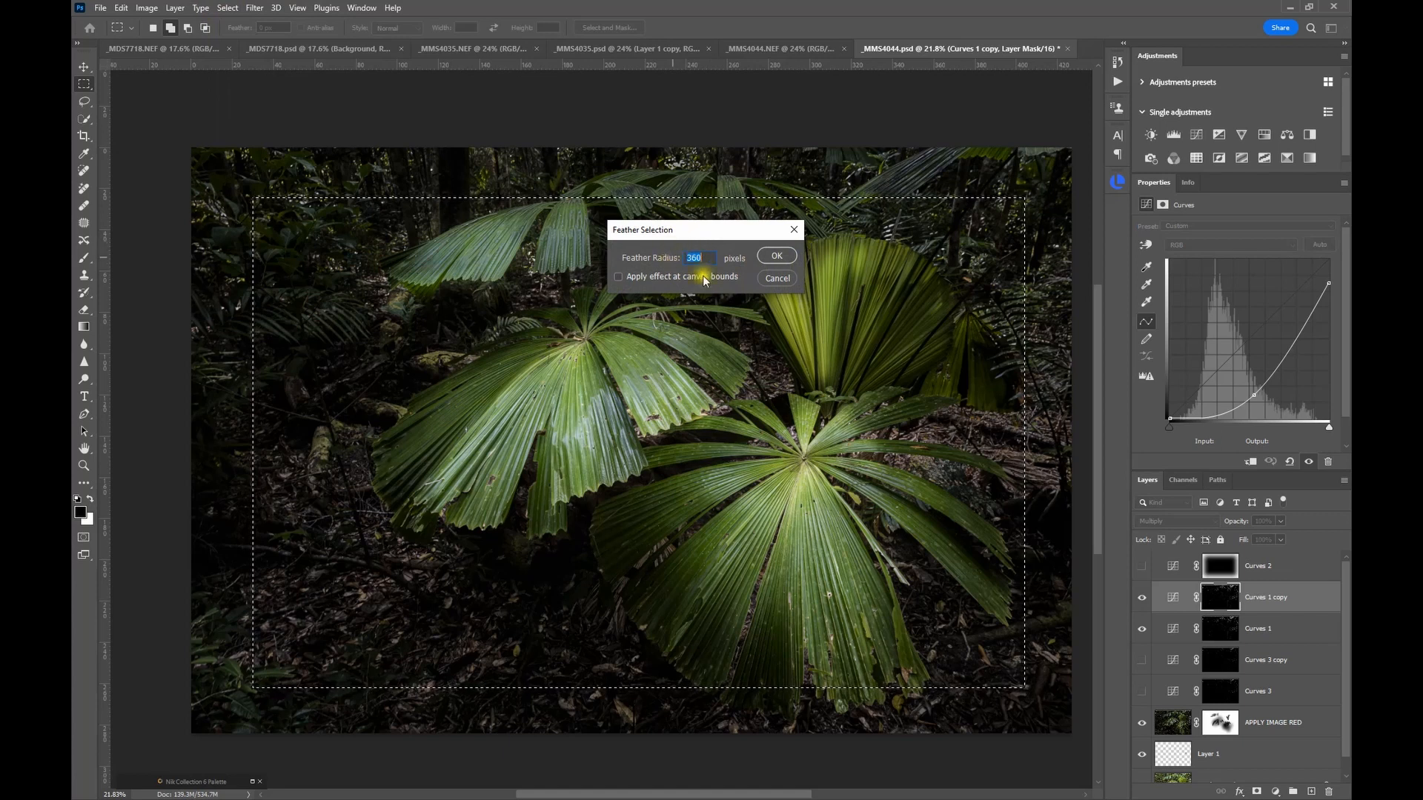
pyautogui.click(767, 260)
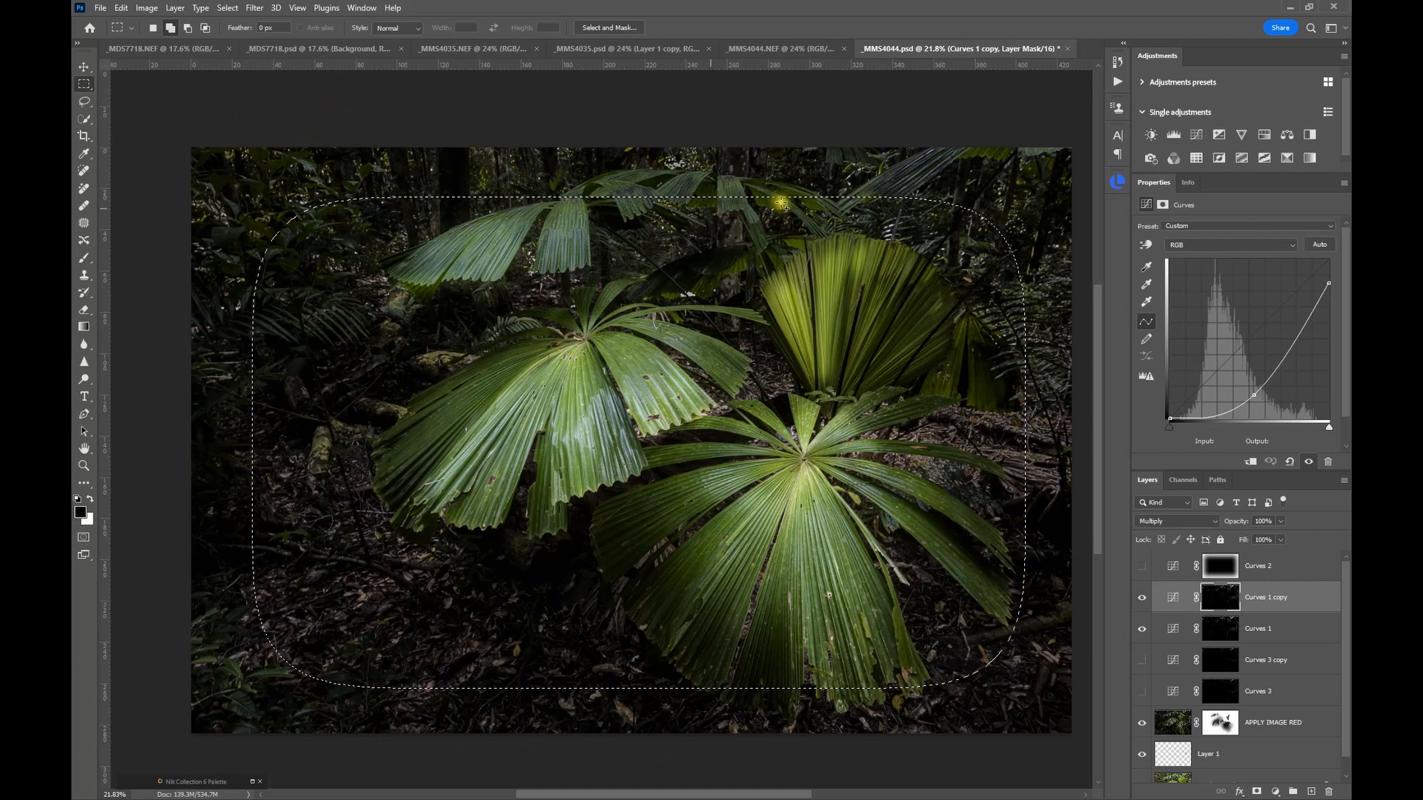
# Invert the feathered selection, add a Curves adjustment layer above Curves 1 copy from it, and inspect the mask
pyautogui.click(226, 8)
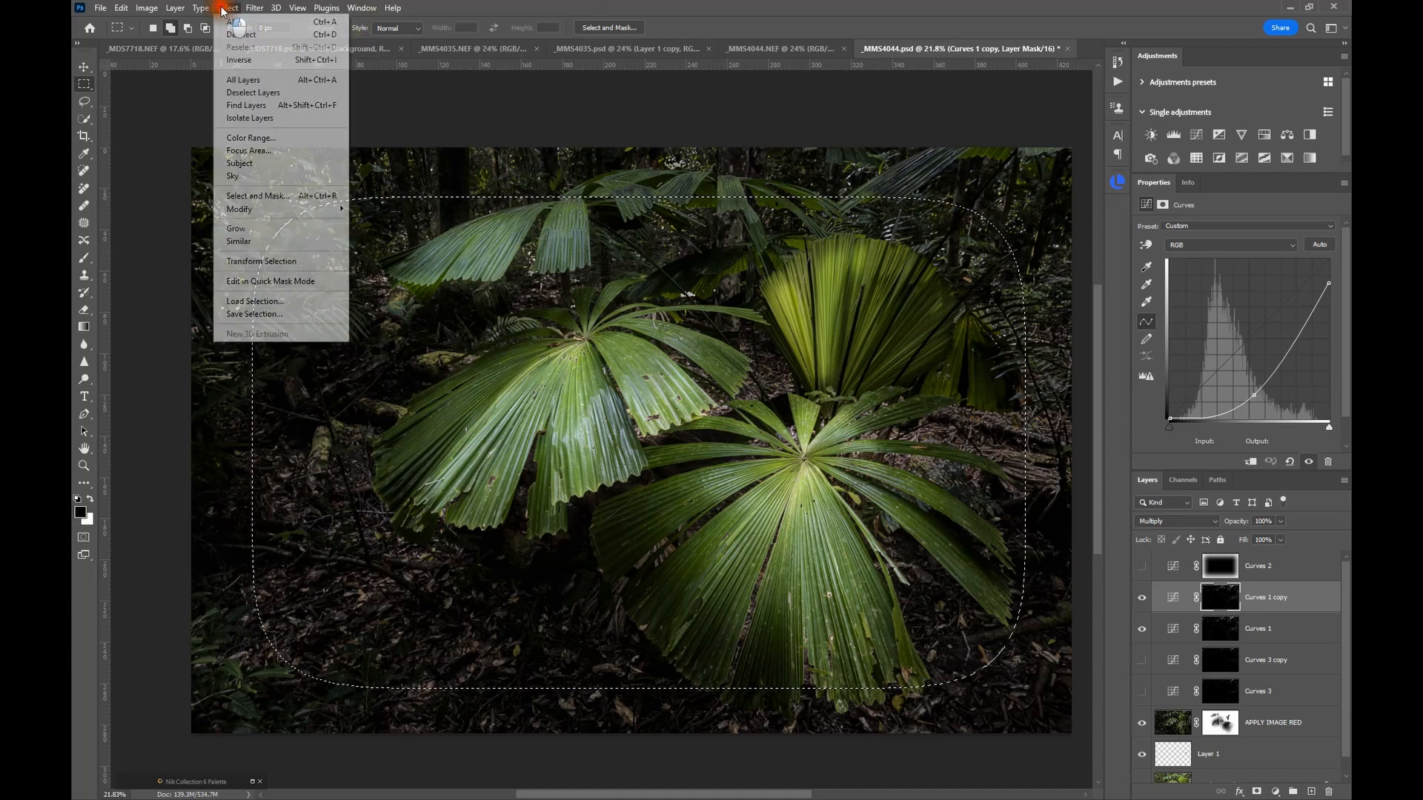
pyautogui.click(237, 61)
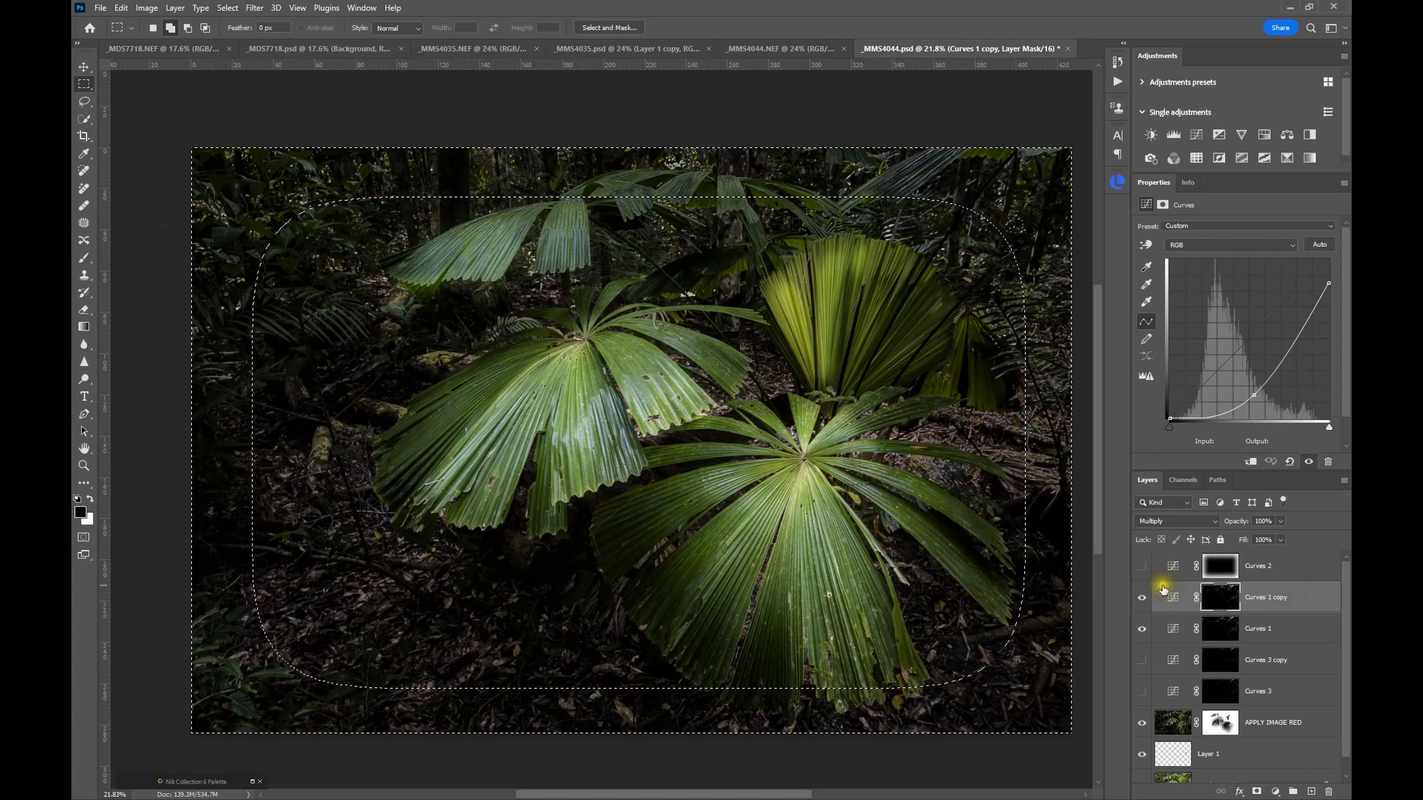
pyautogui.click(1198, 137)
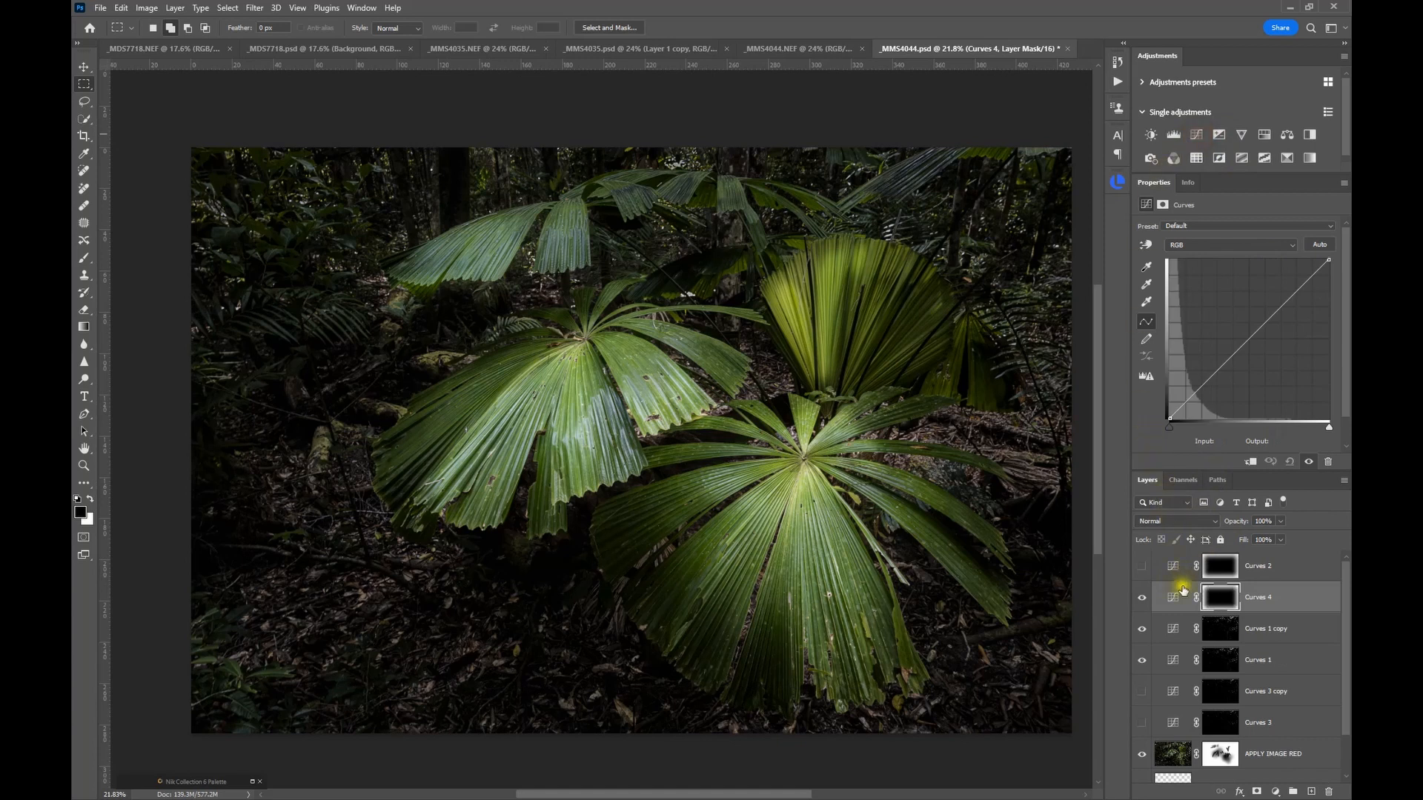
pyautogui.keyDown('alt'); pyautogui.click(1227, 604); pyautogui.keyUp('alt')
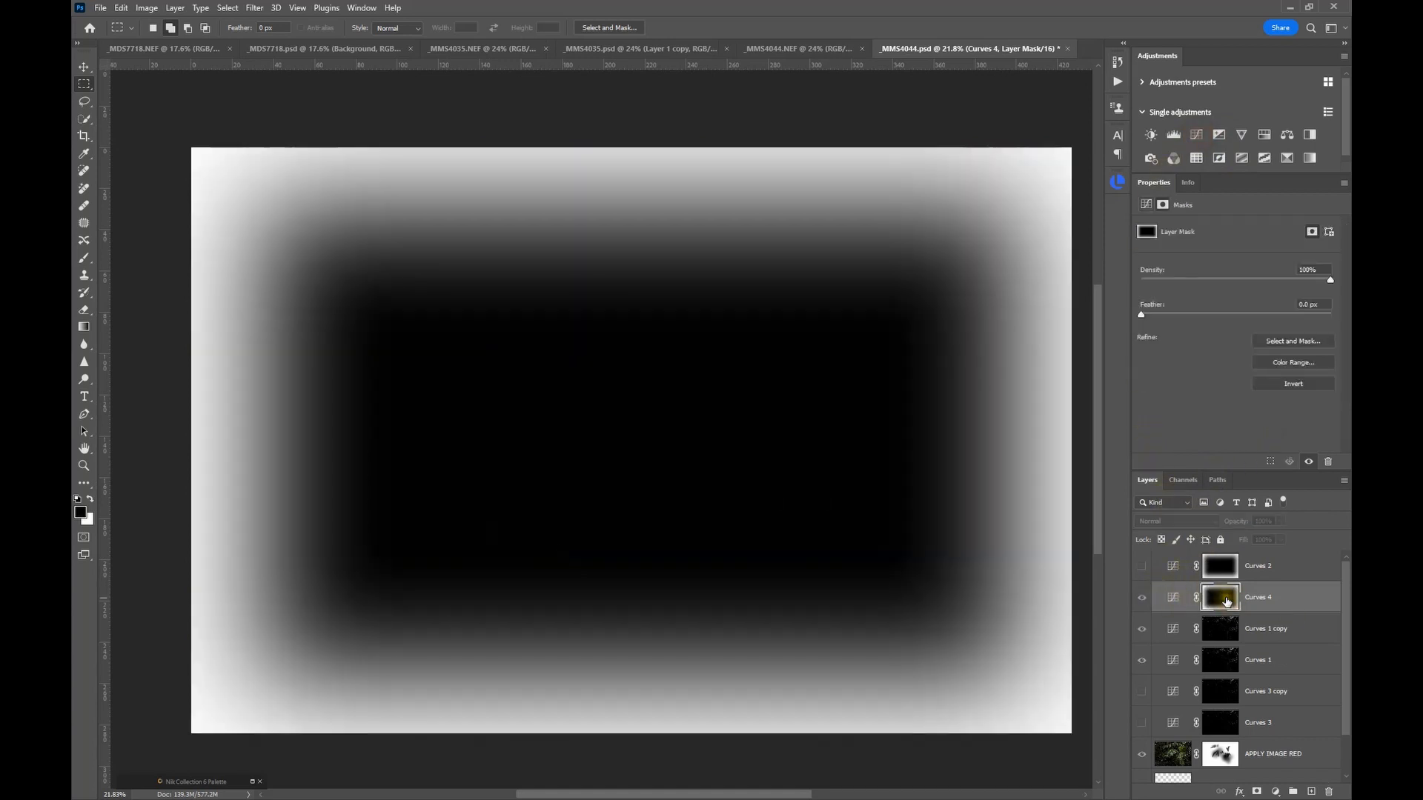
pyautogui.keyDown('alt'); pyautogui.click(1226, 602); pyautogui.keyUp('alt')
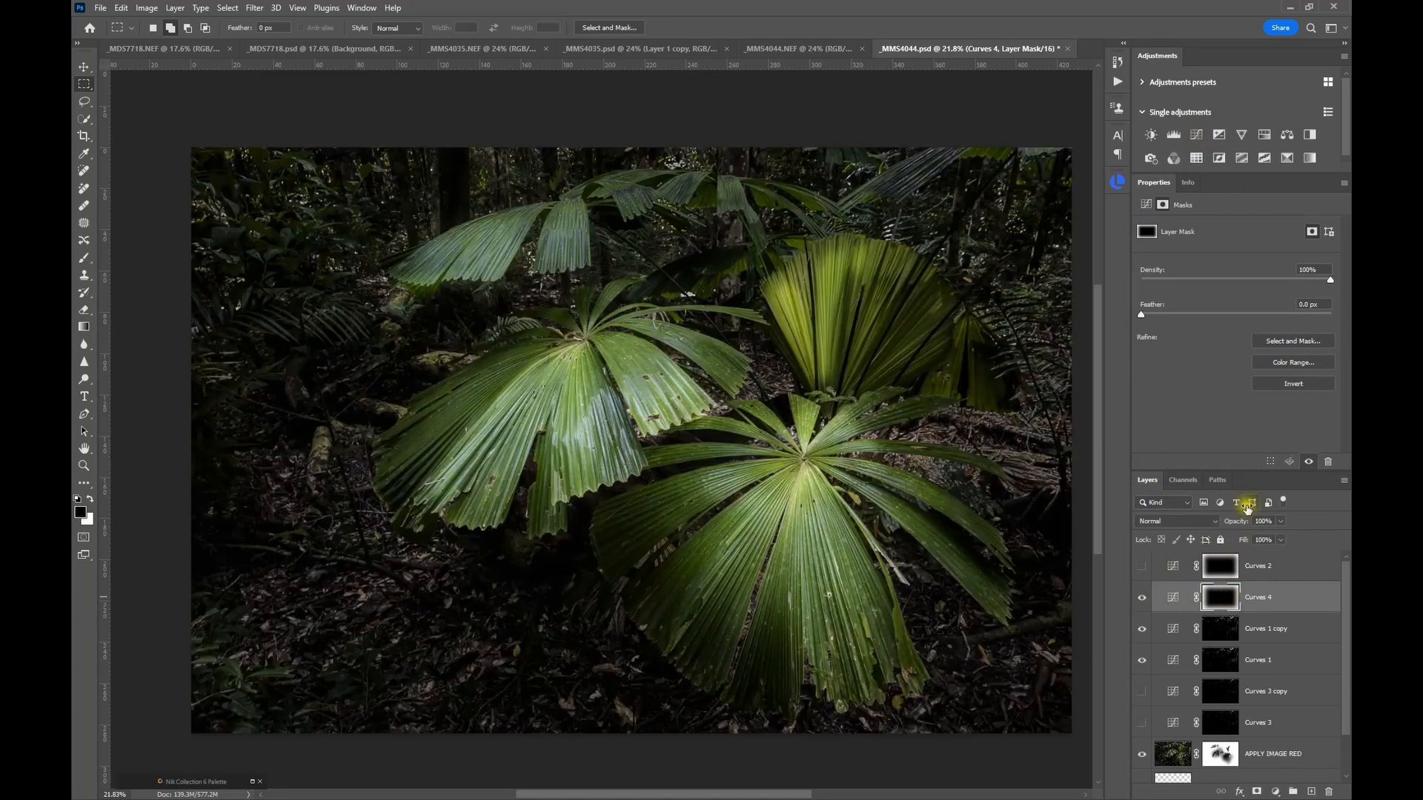
# Lower the Curves 4 white point, set its midtone point to input 129, output 102, and reduce the layer opacity to 79%
pyautogui.click(1173, 597)
pyautogui.moveTo(1328, 261); pyautogui.dragTo(1332, 281)
pyautogui.moveTo(1248, 350); pyautogui.dragTo(1250, 355)
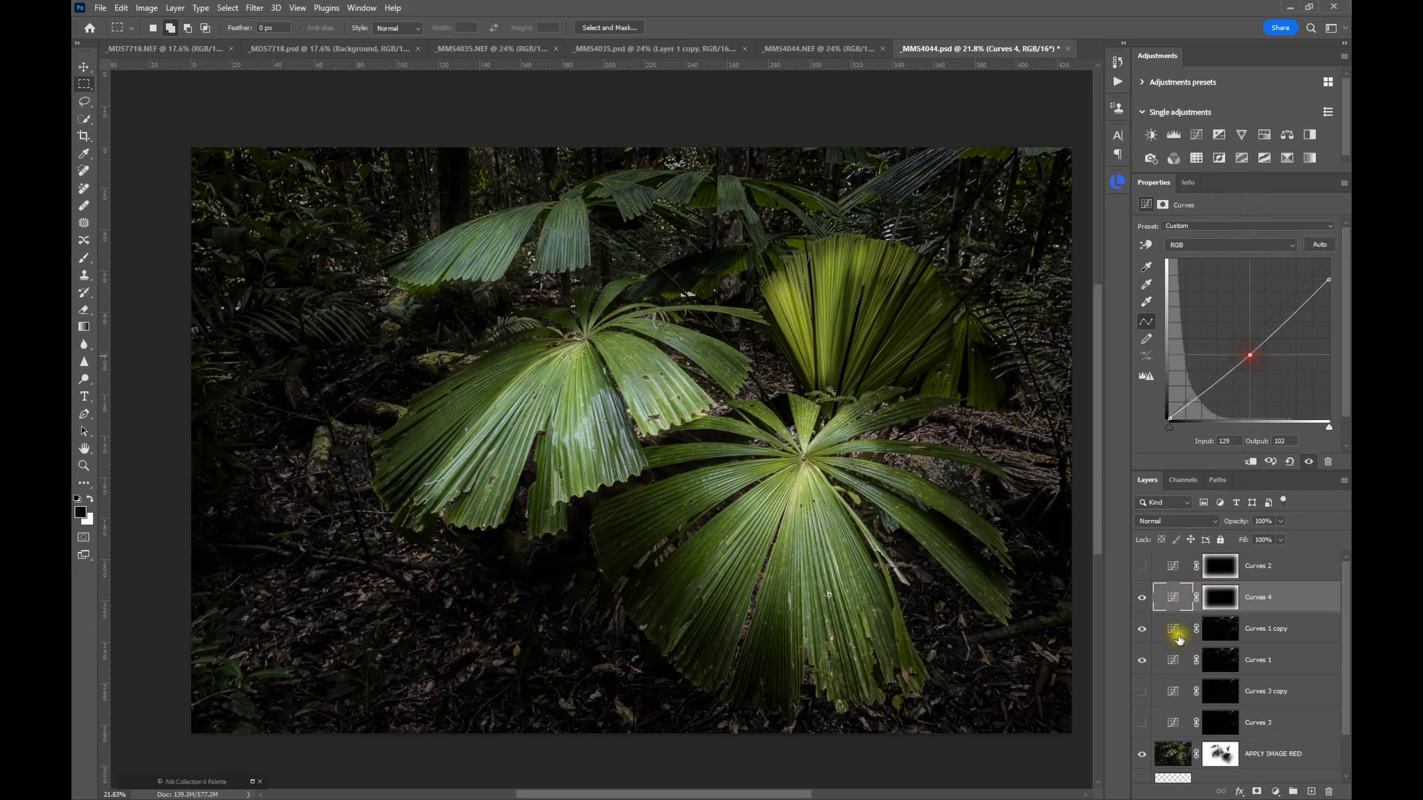
pyautogui.moveTo(1231, 520); pyautogui.dragTo(1227, 523)
# Inspect the Curves 4 vignette mask and compare the photo's edges with the layer hidden and shown
pyautogui.click(1222, 597)
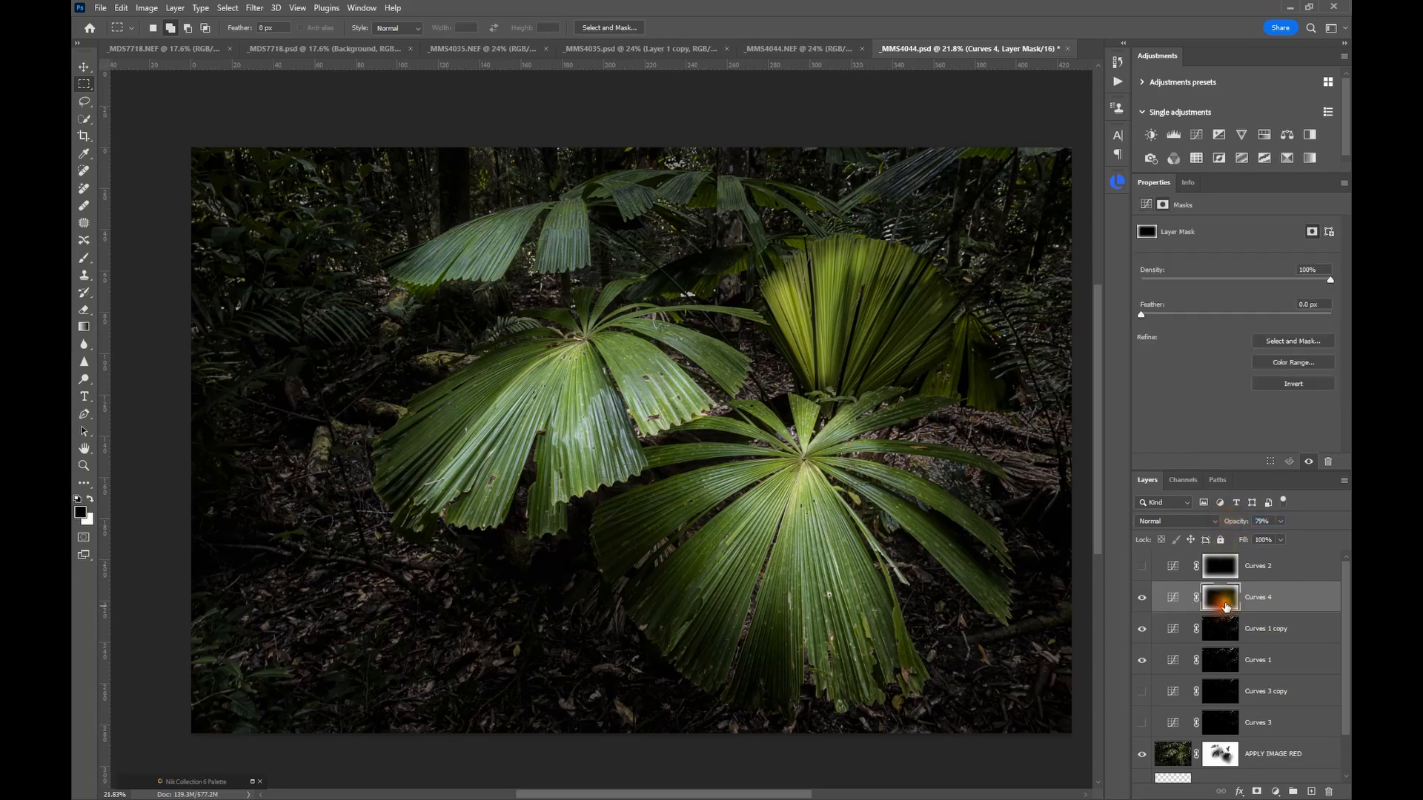
pyautogui.keyDown('alt'); pyautogui.click(1225, 593); pyautogui.keyUp('alt')
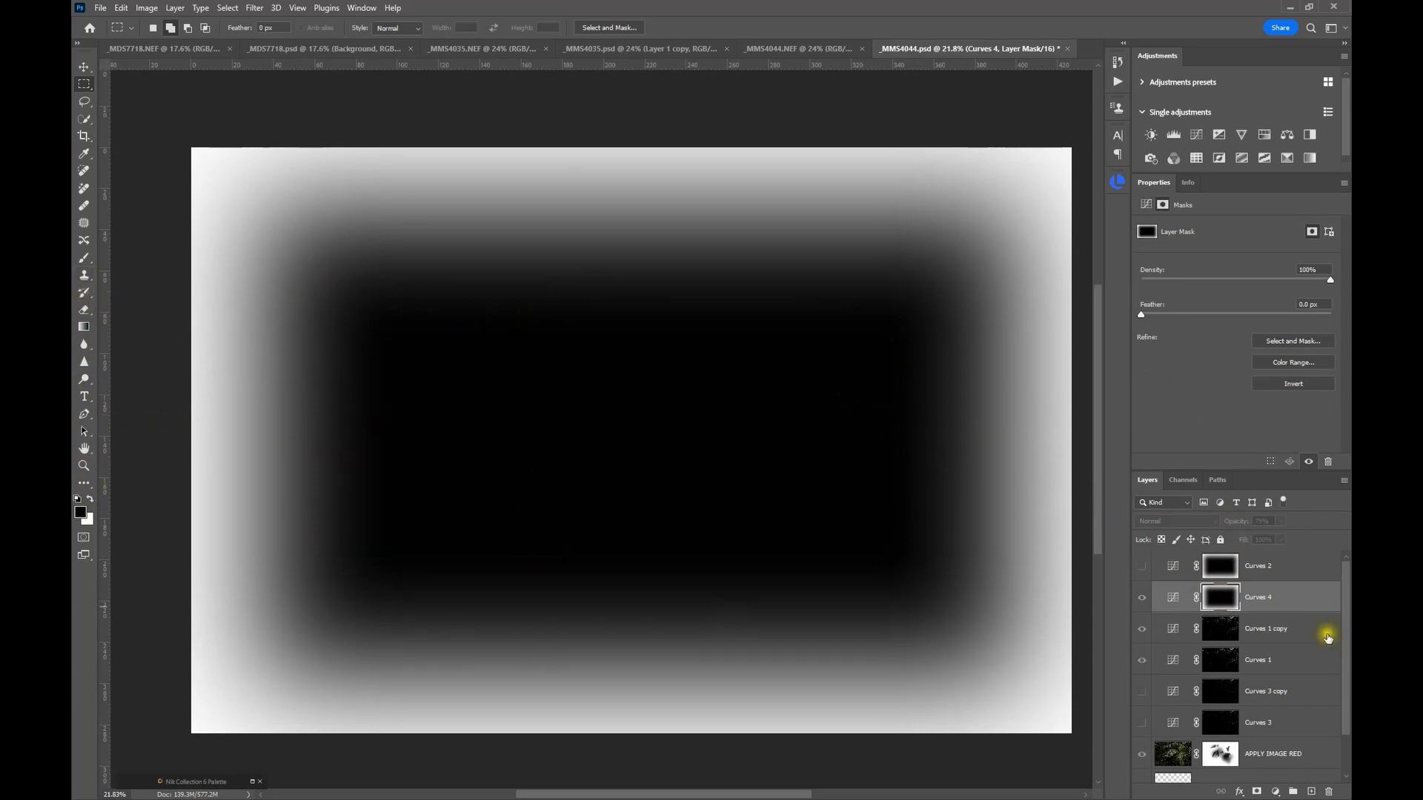
pyautogui.keyDown('alt'); pyautogui.click(1225, 601); pyautogui.keyUp('alt')
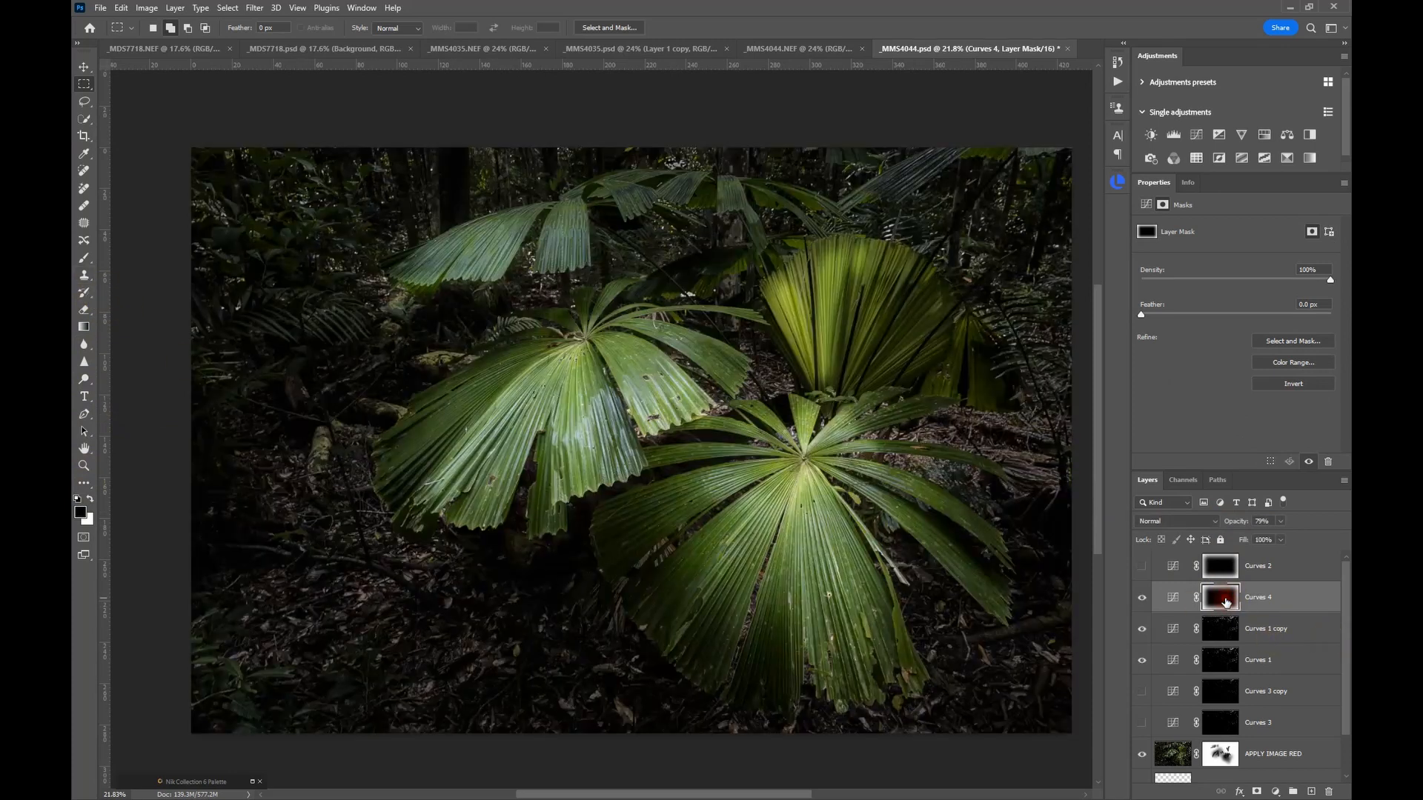
pyautogui.click(1143, 599)
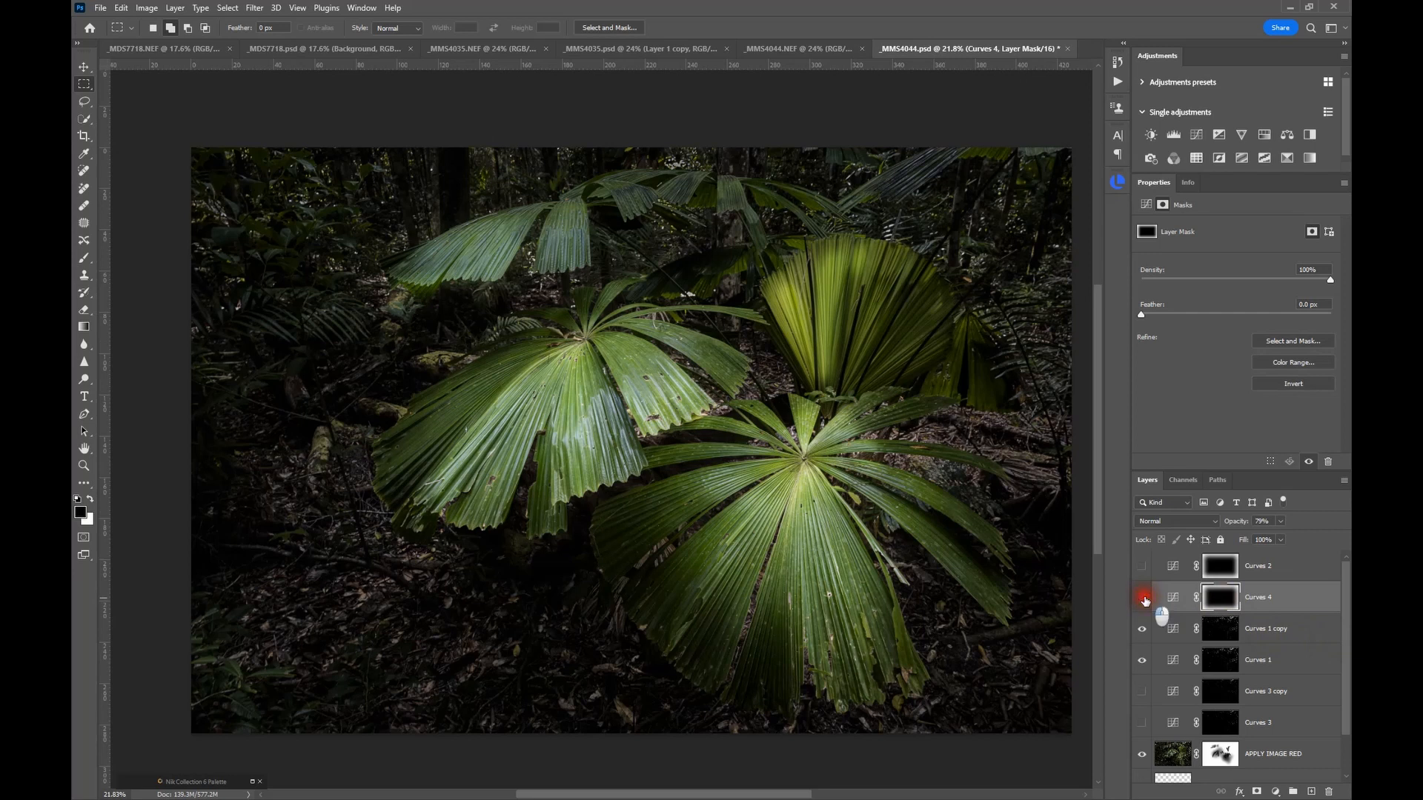
pyautogui.click(1142, 600)
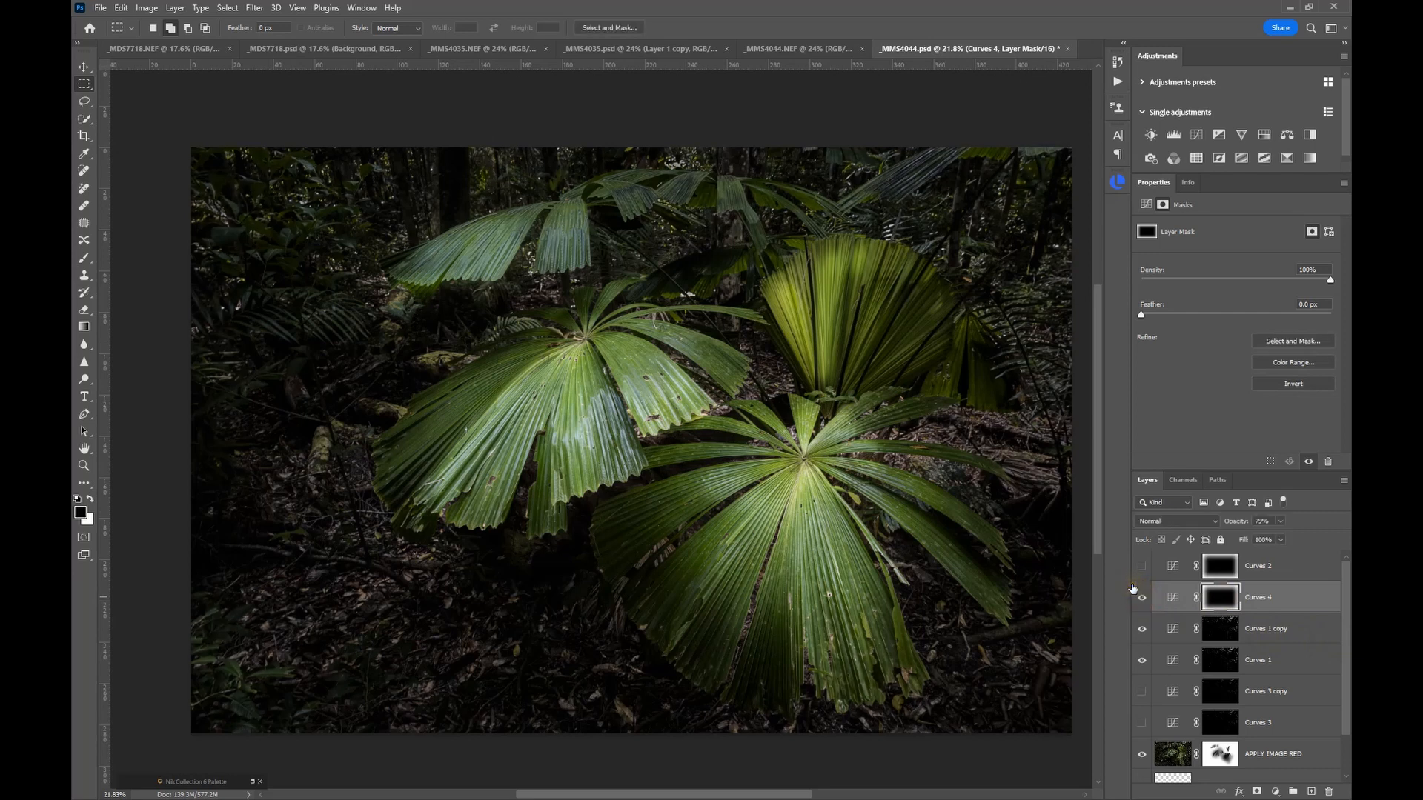